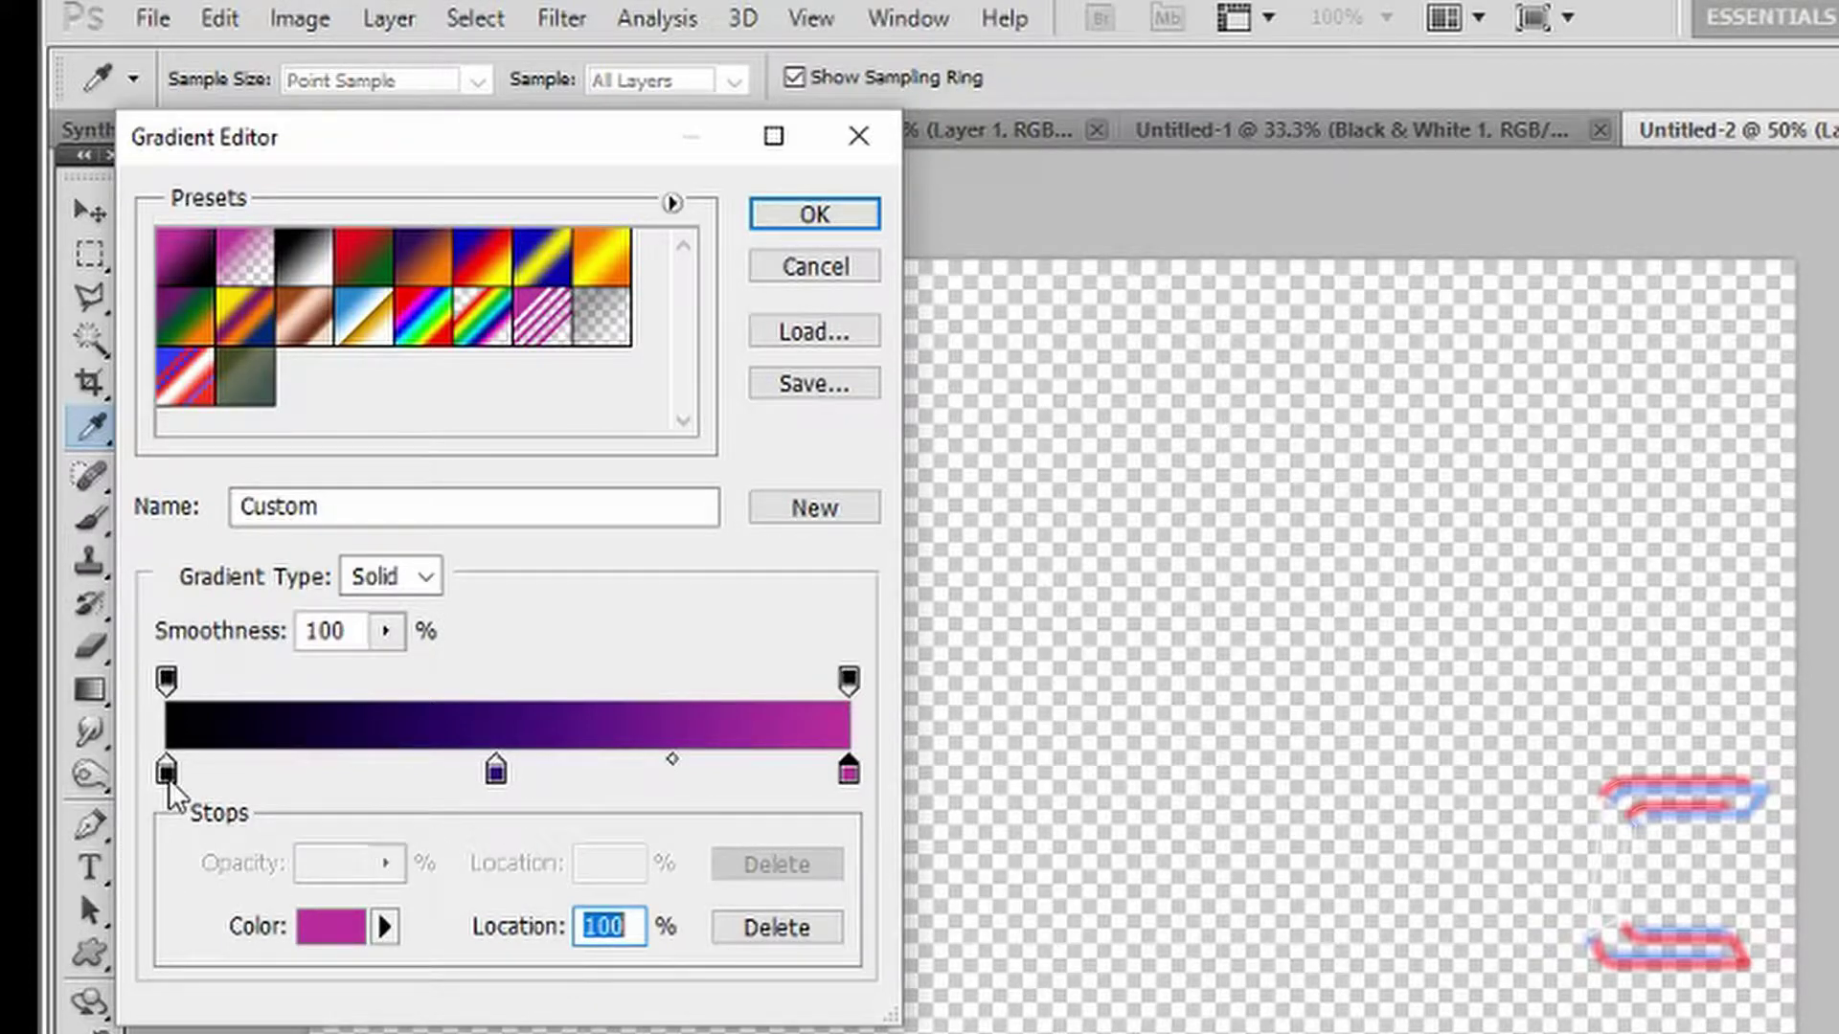
Step: Use colour 380672 for the gradient's middle stop and b82c9d for its end stop, and accept the gradient
left_click(496, 771)
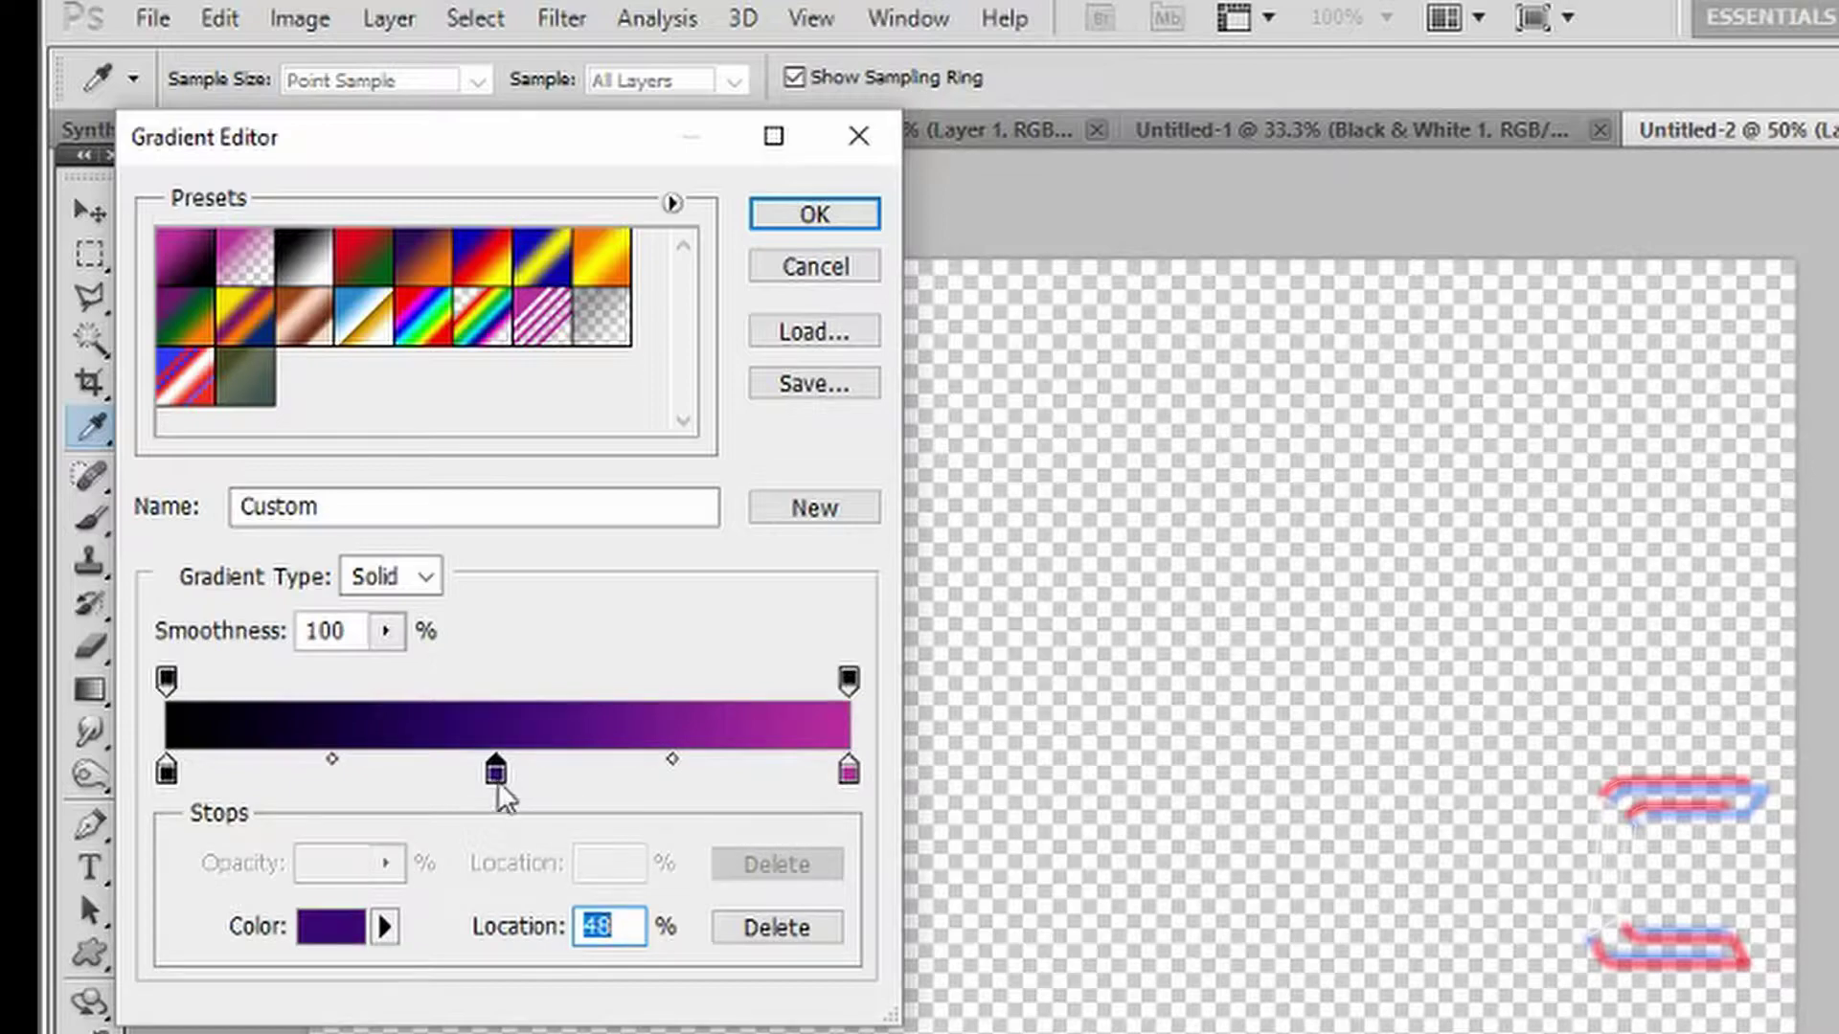
left_click(352, 929)
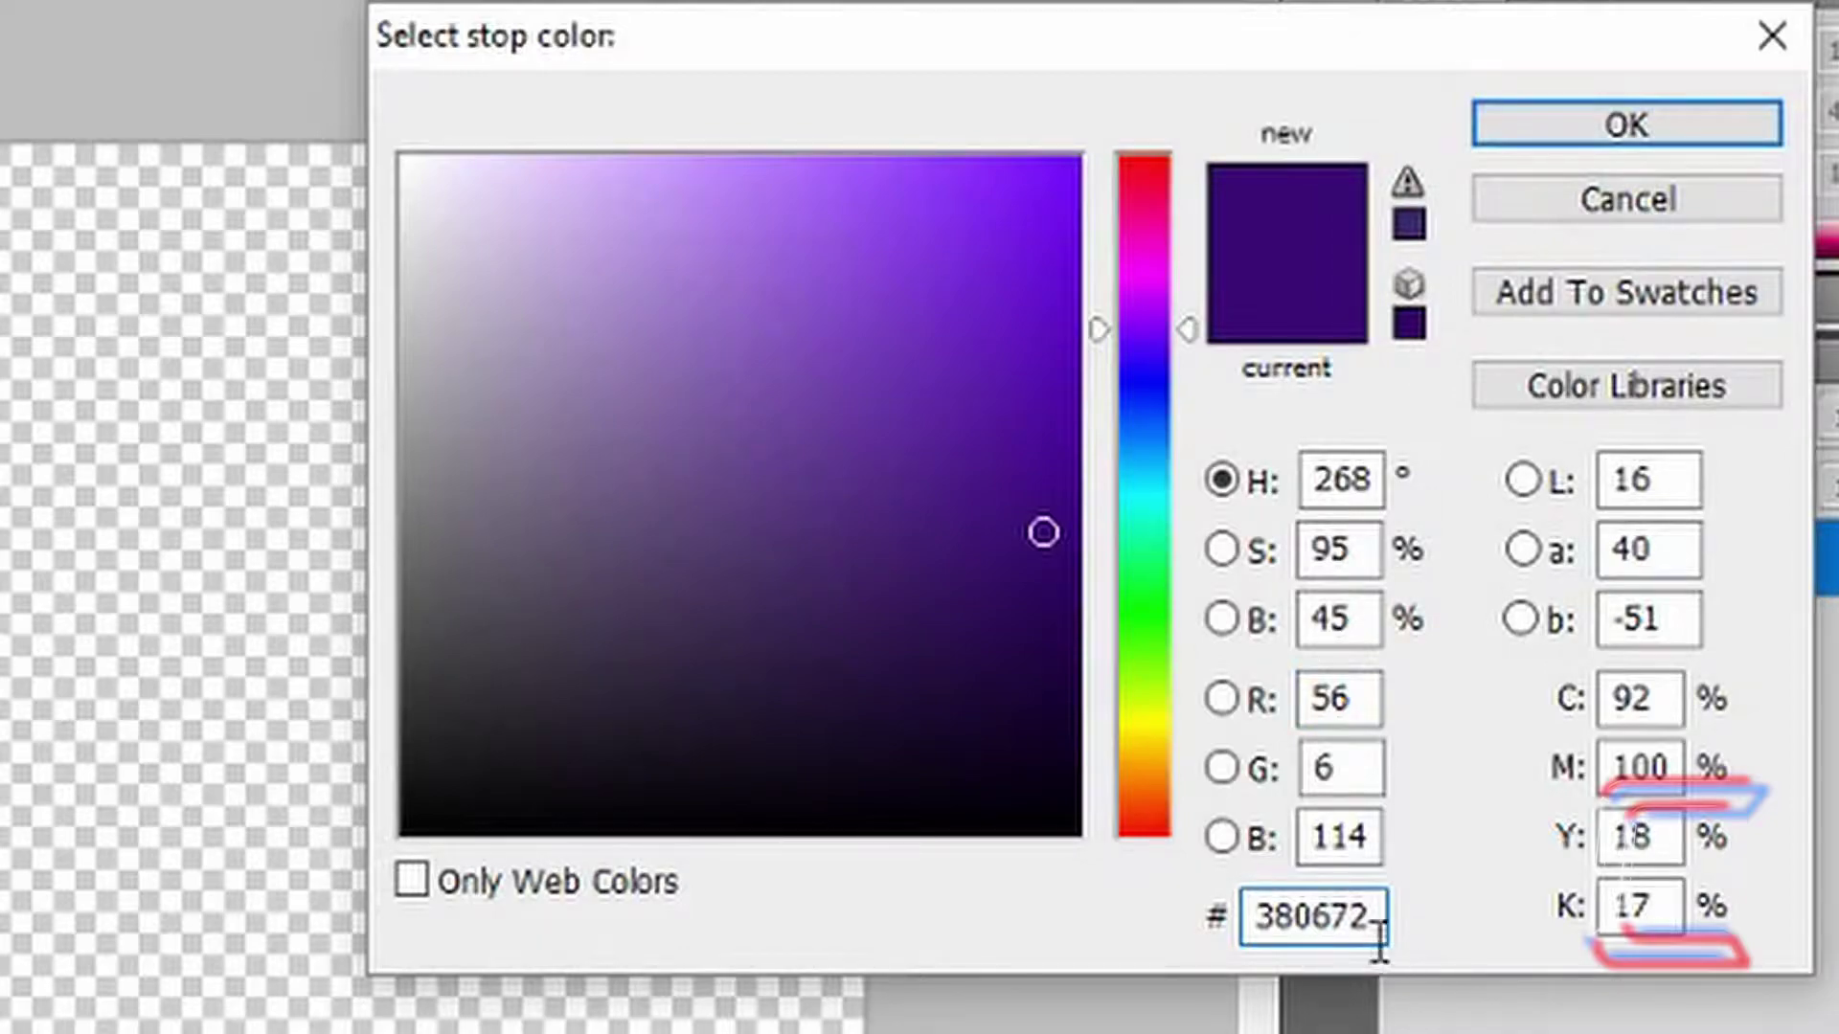
left_click(1552, 130)
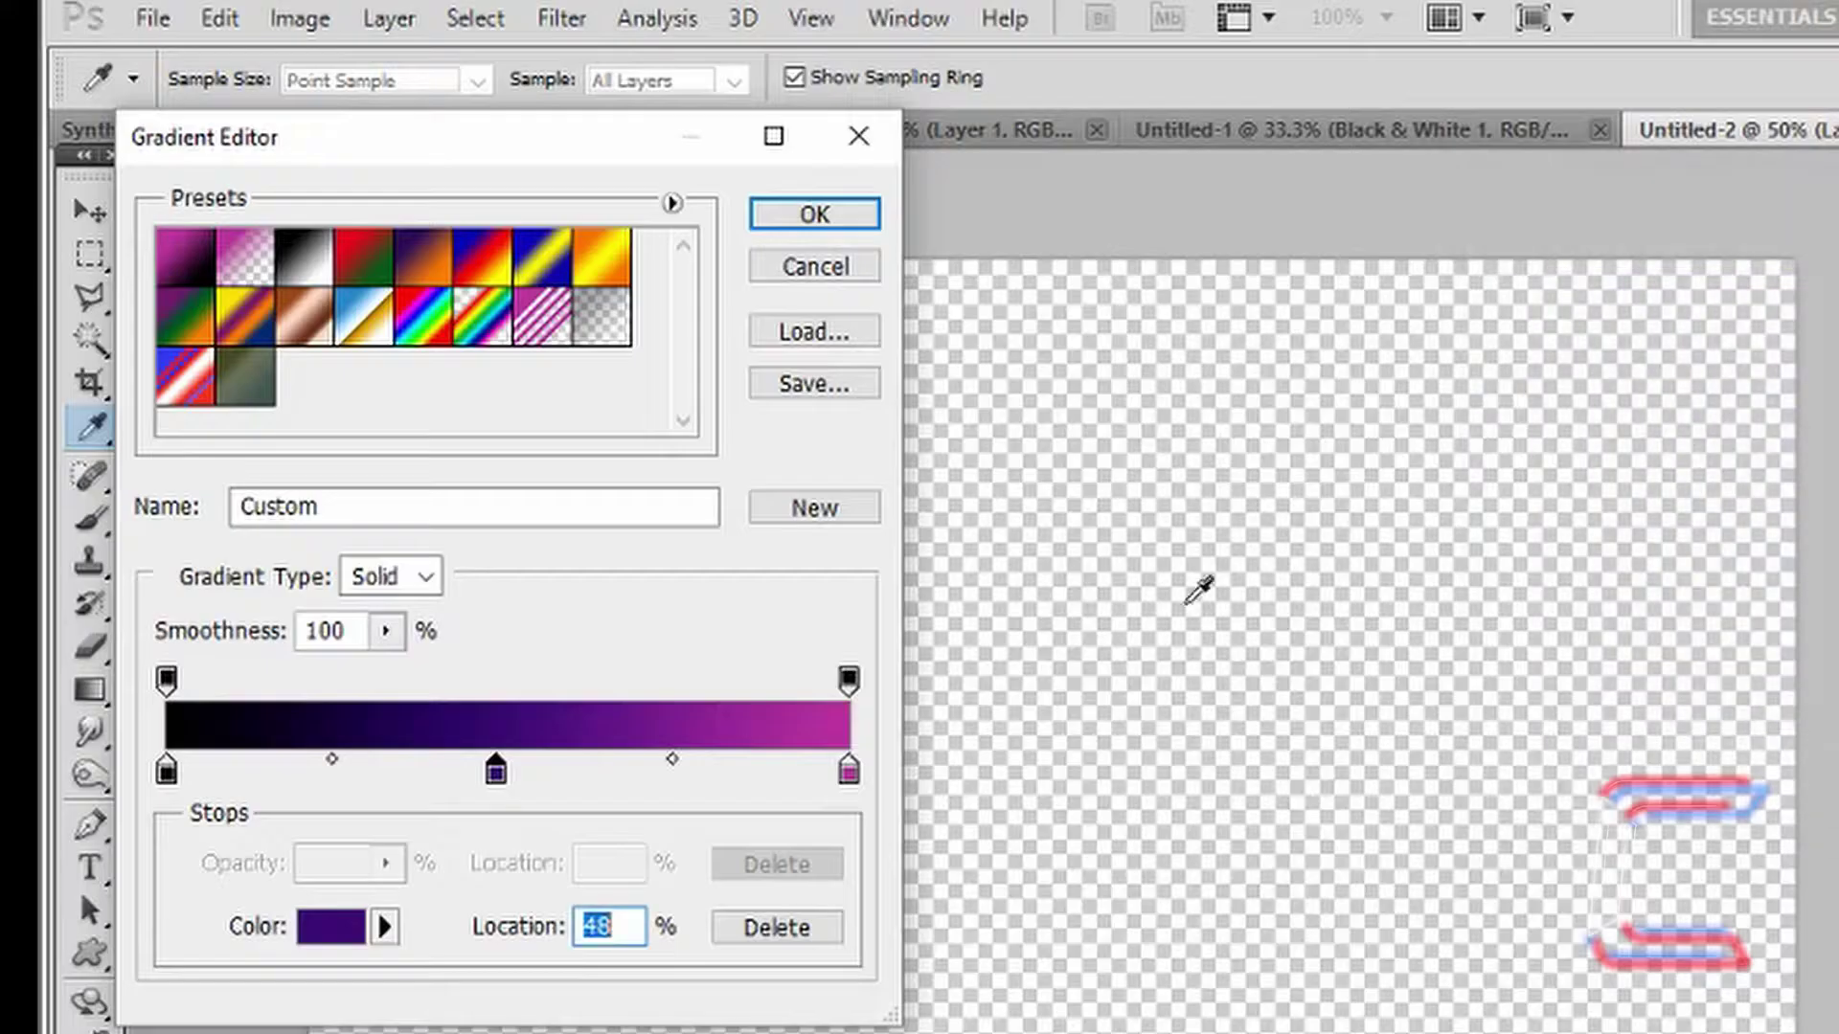
double_click(849, 772)
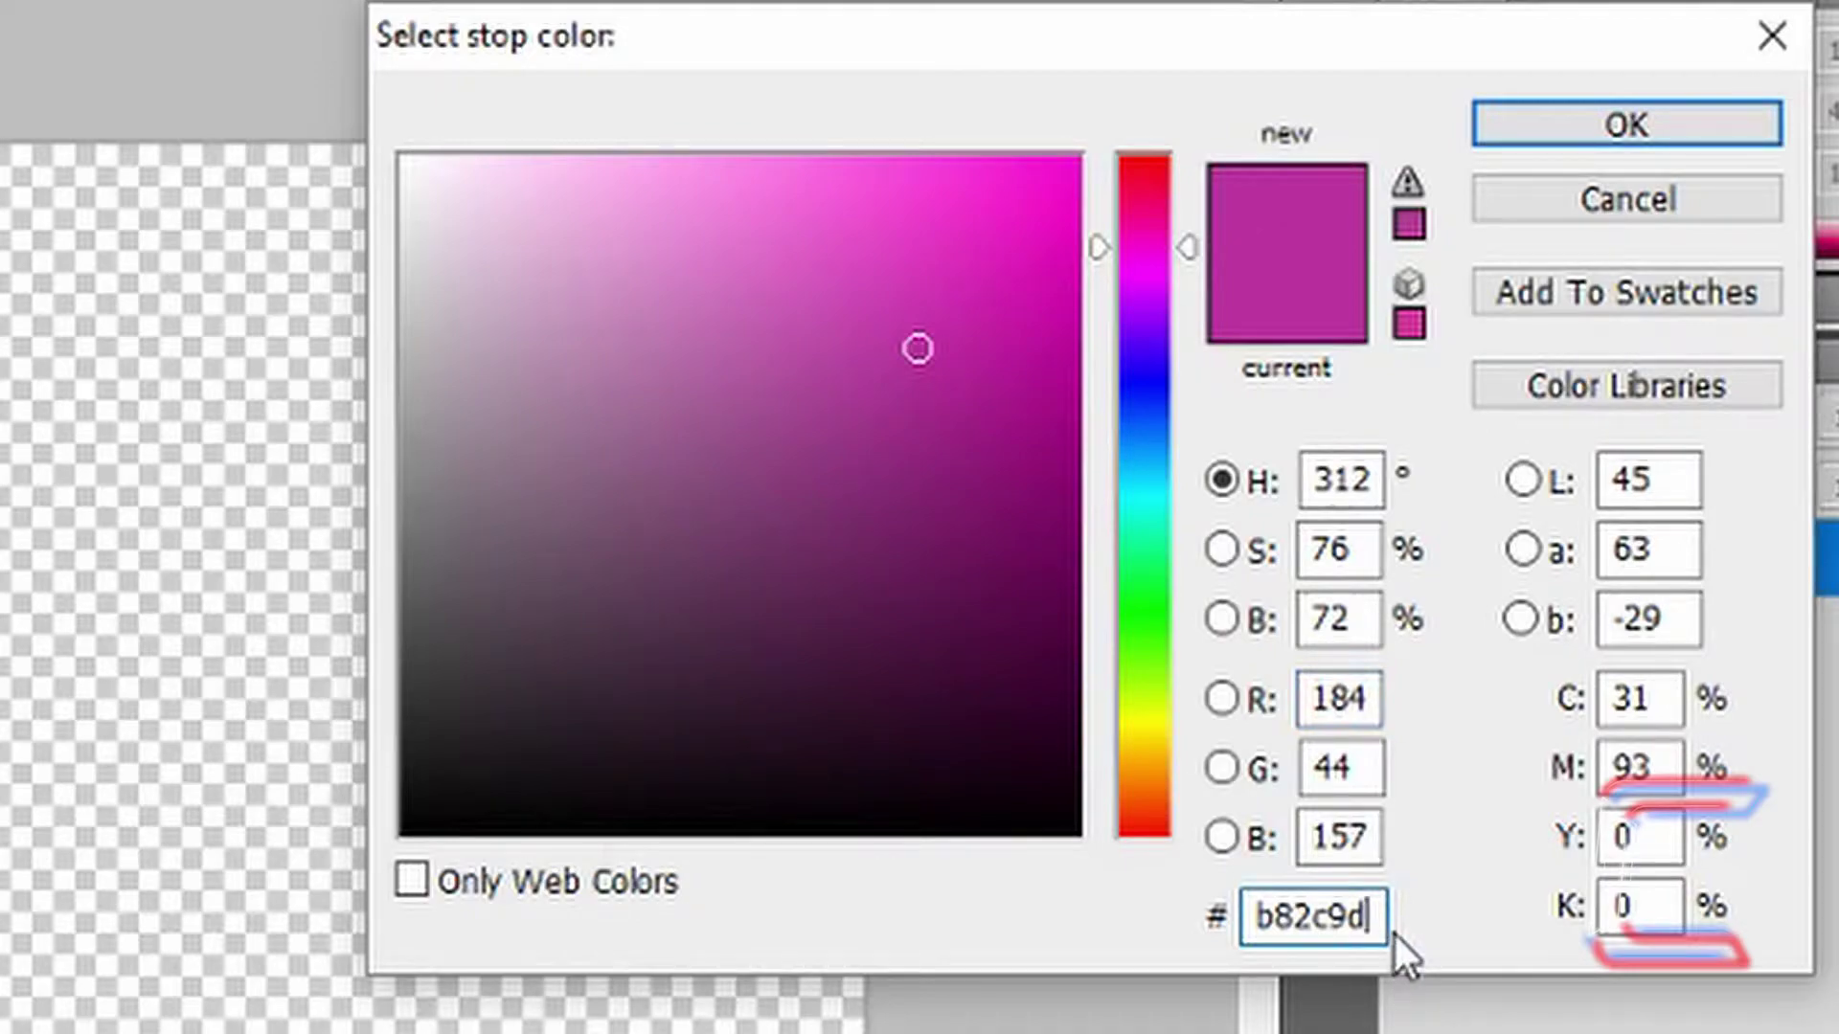
left_click(1541, 116)
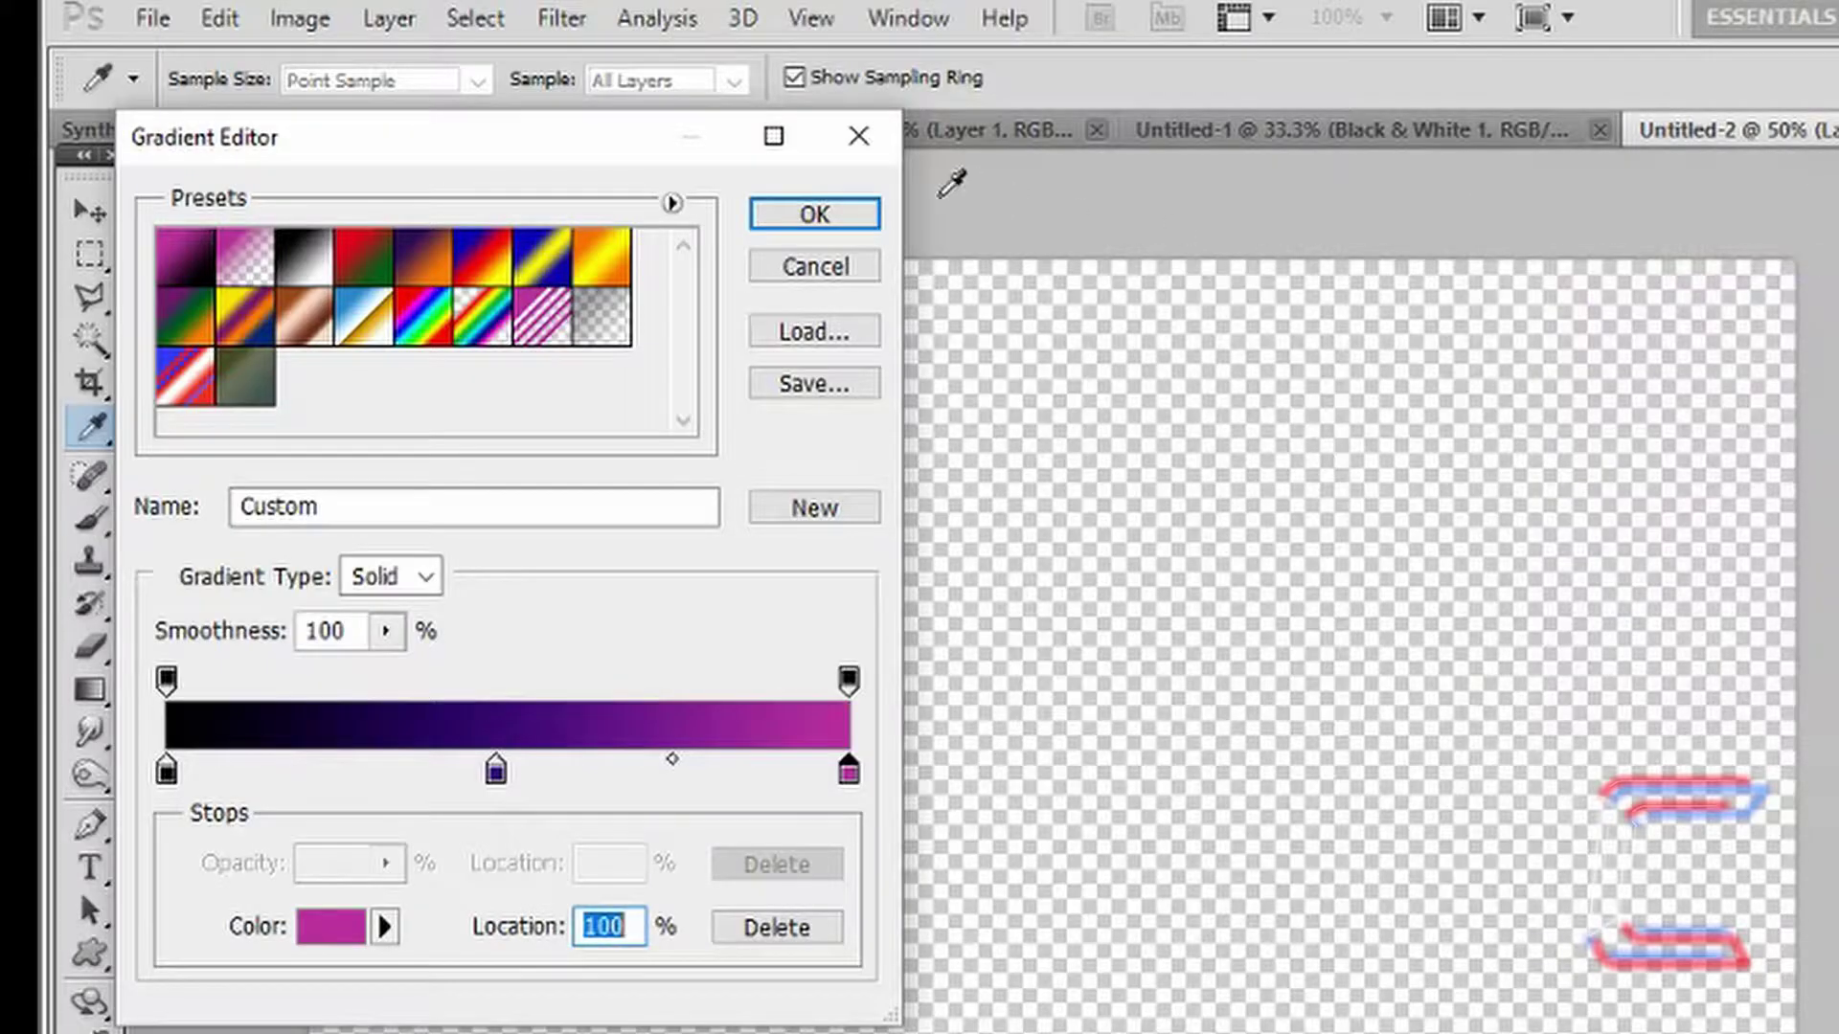
left_click(814, 219)
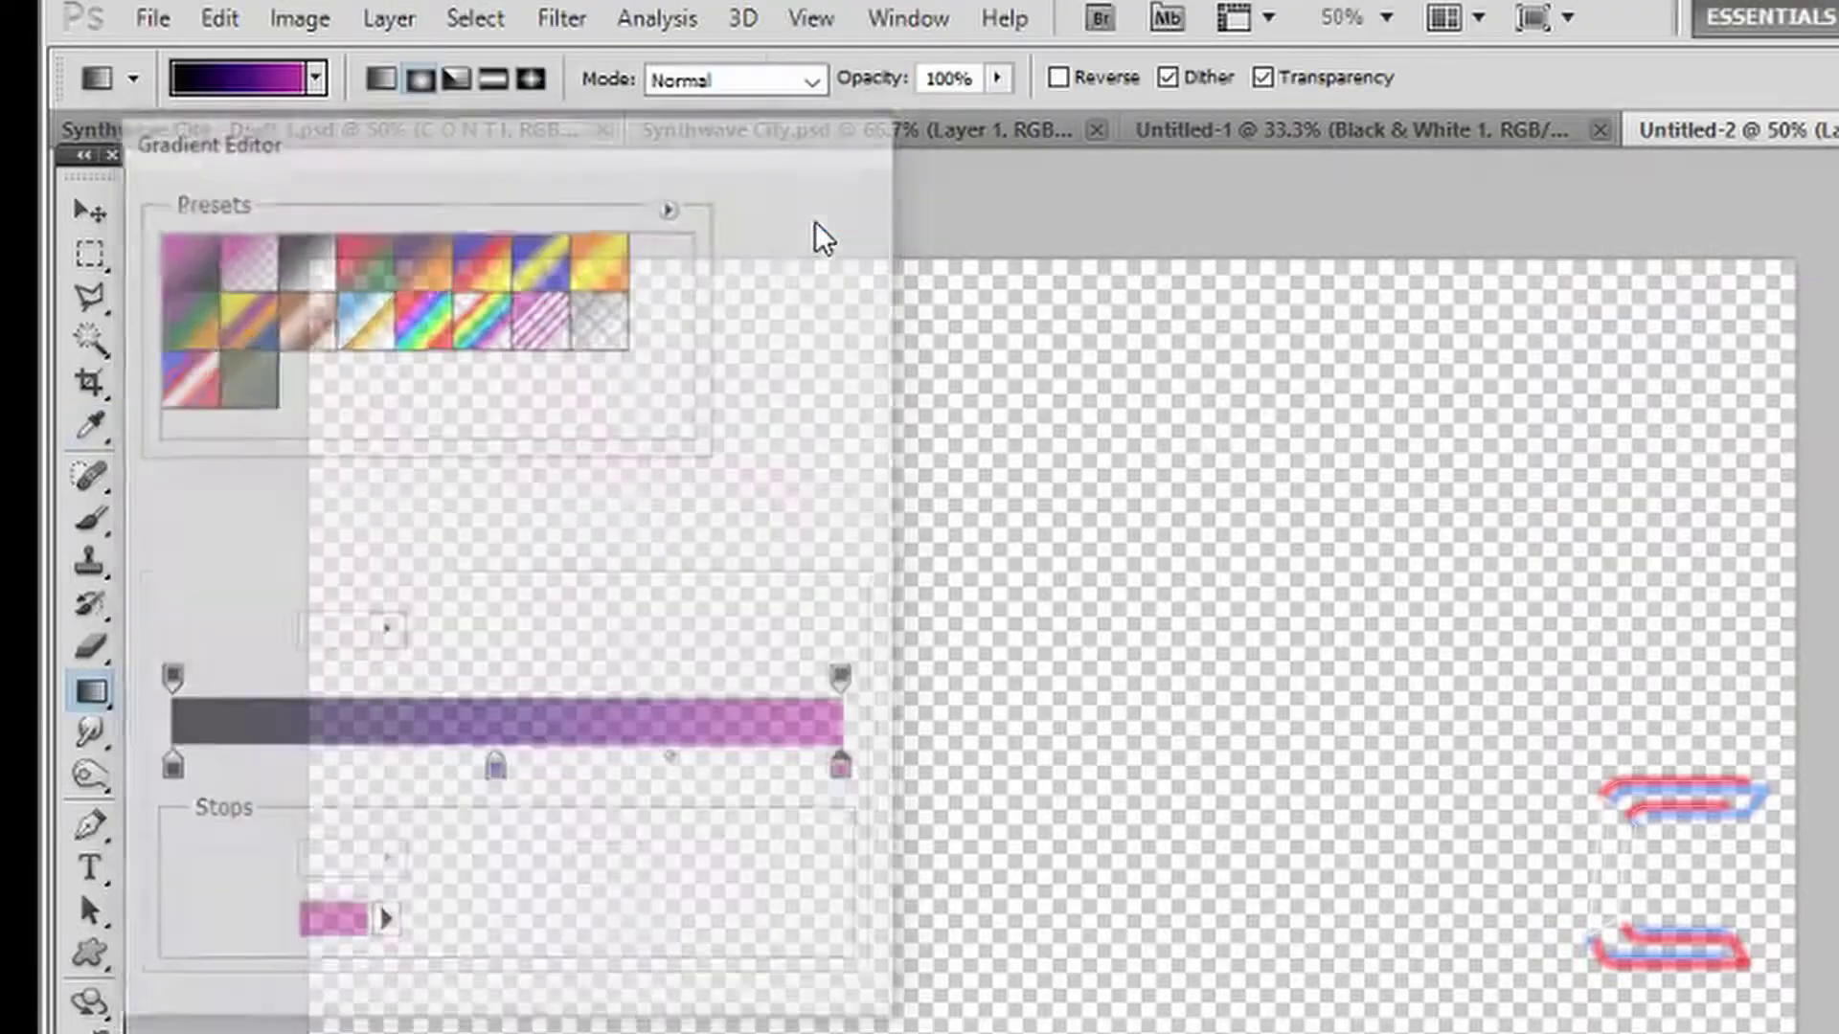
Step: Apply the gradient in linear style, straight down from the canvas's top edge to just past its bottom edge
left_click(382, 82)
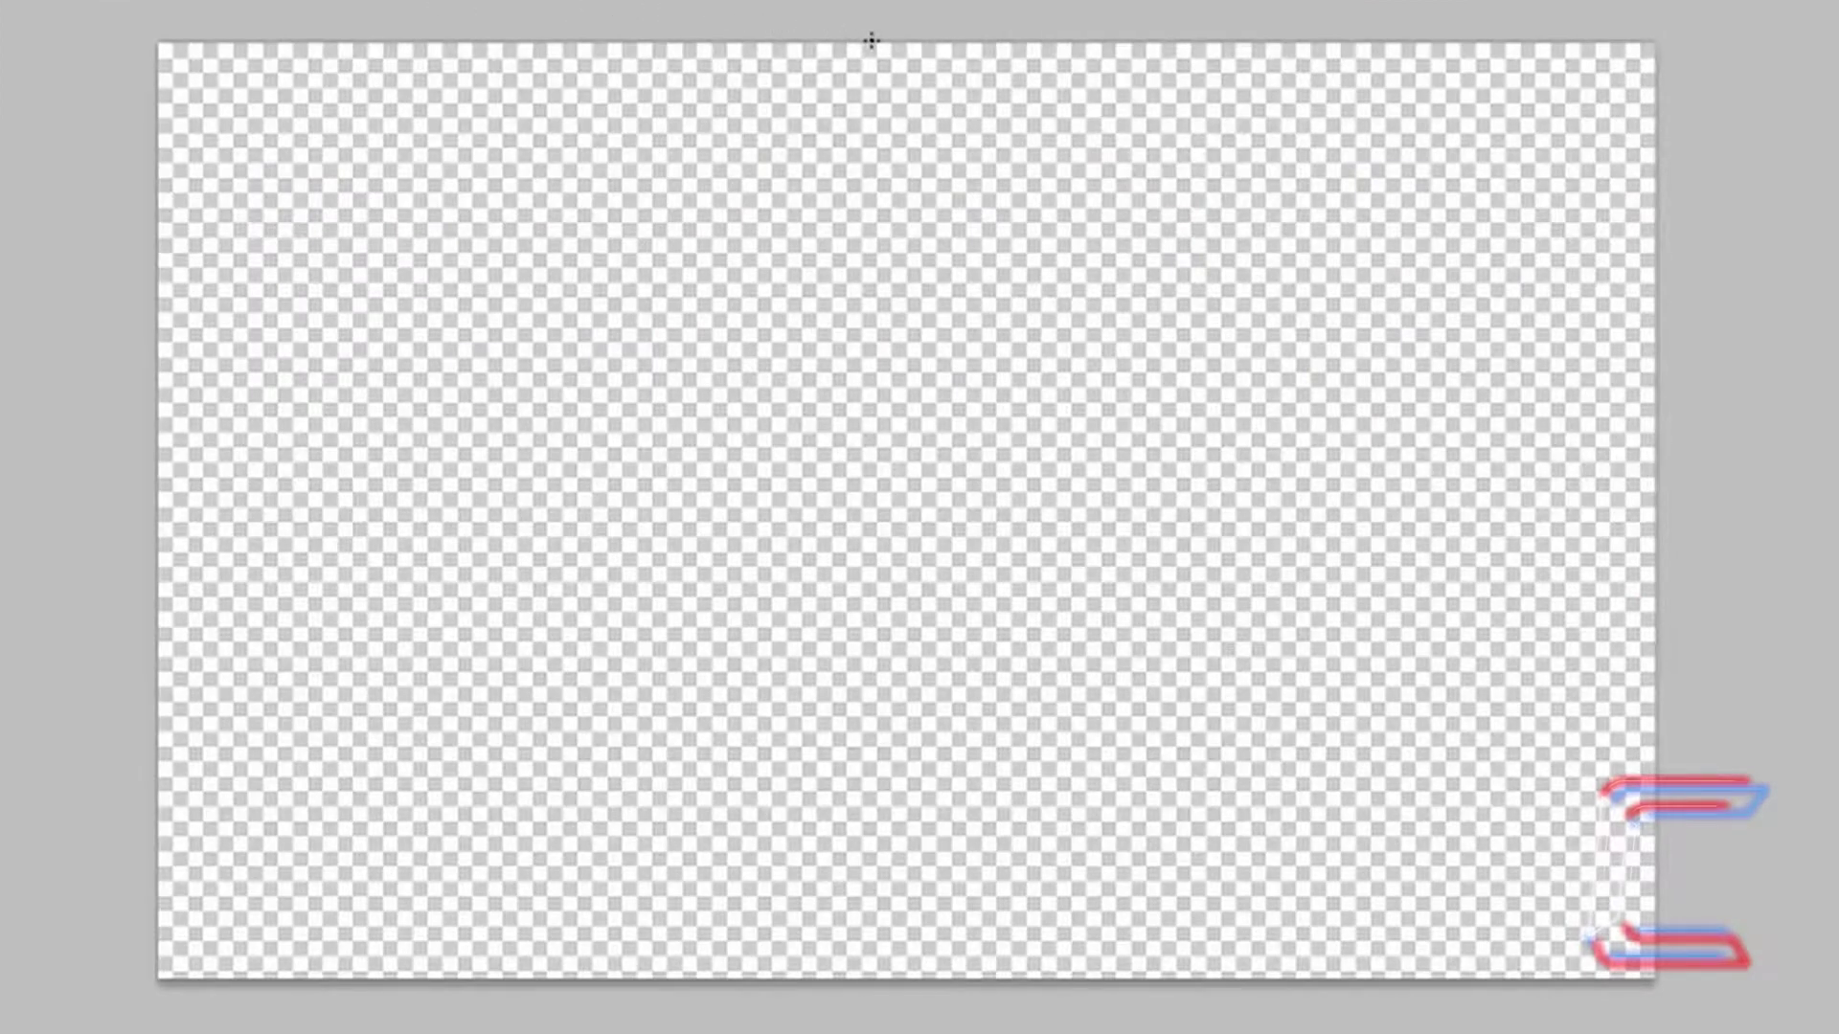
left_click_drag(870, 41, 884, 998)
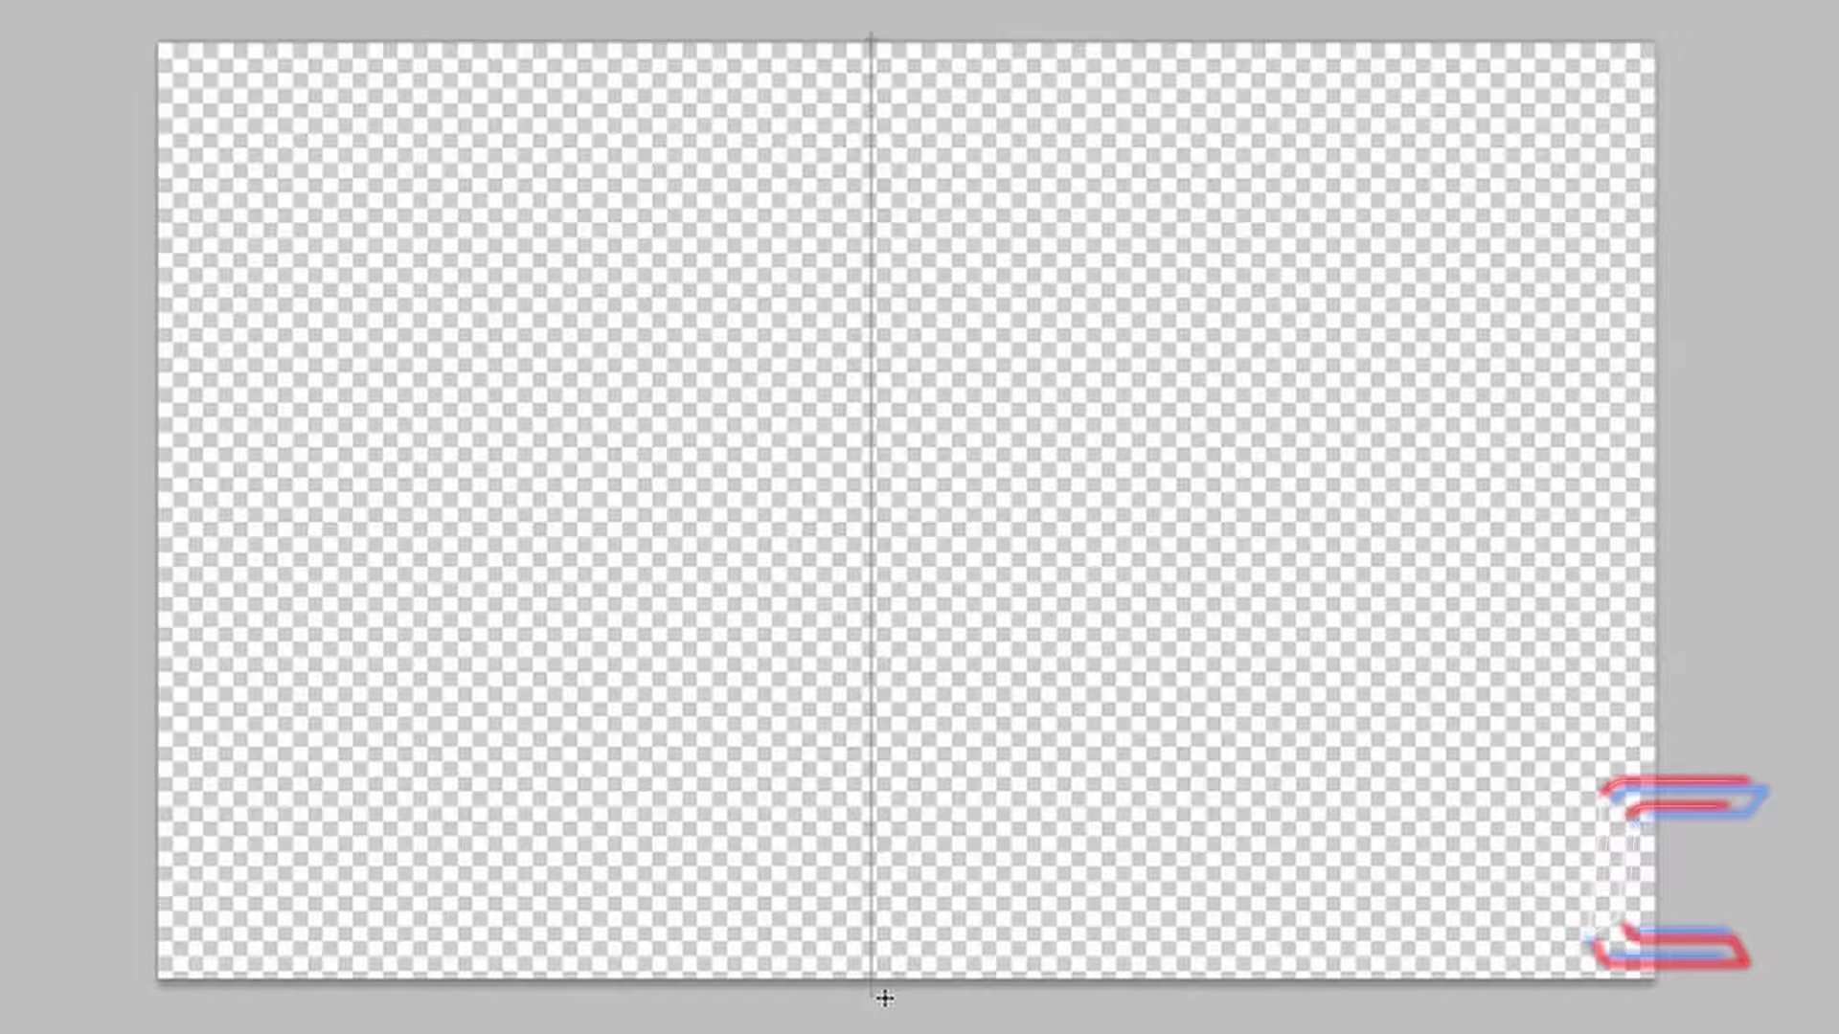
left_click_drag(884, 998, 884, 998)
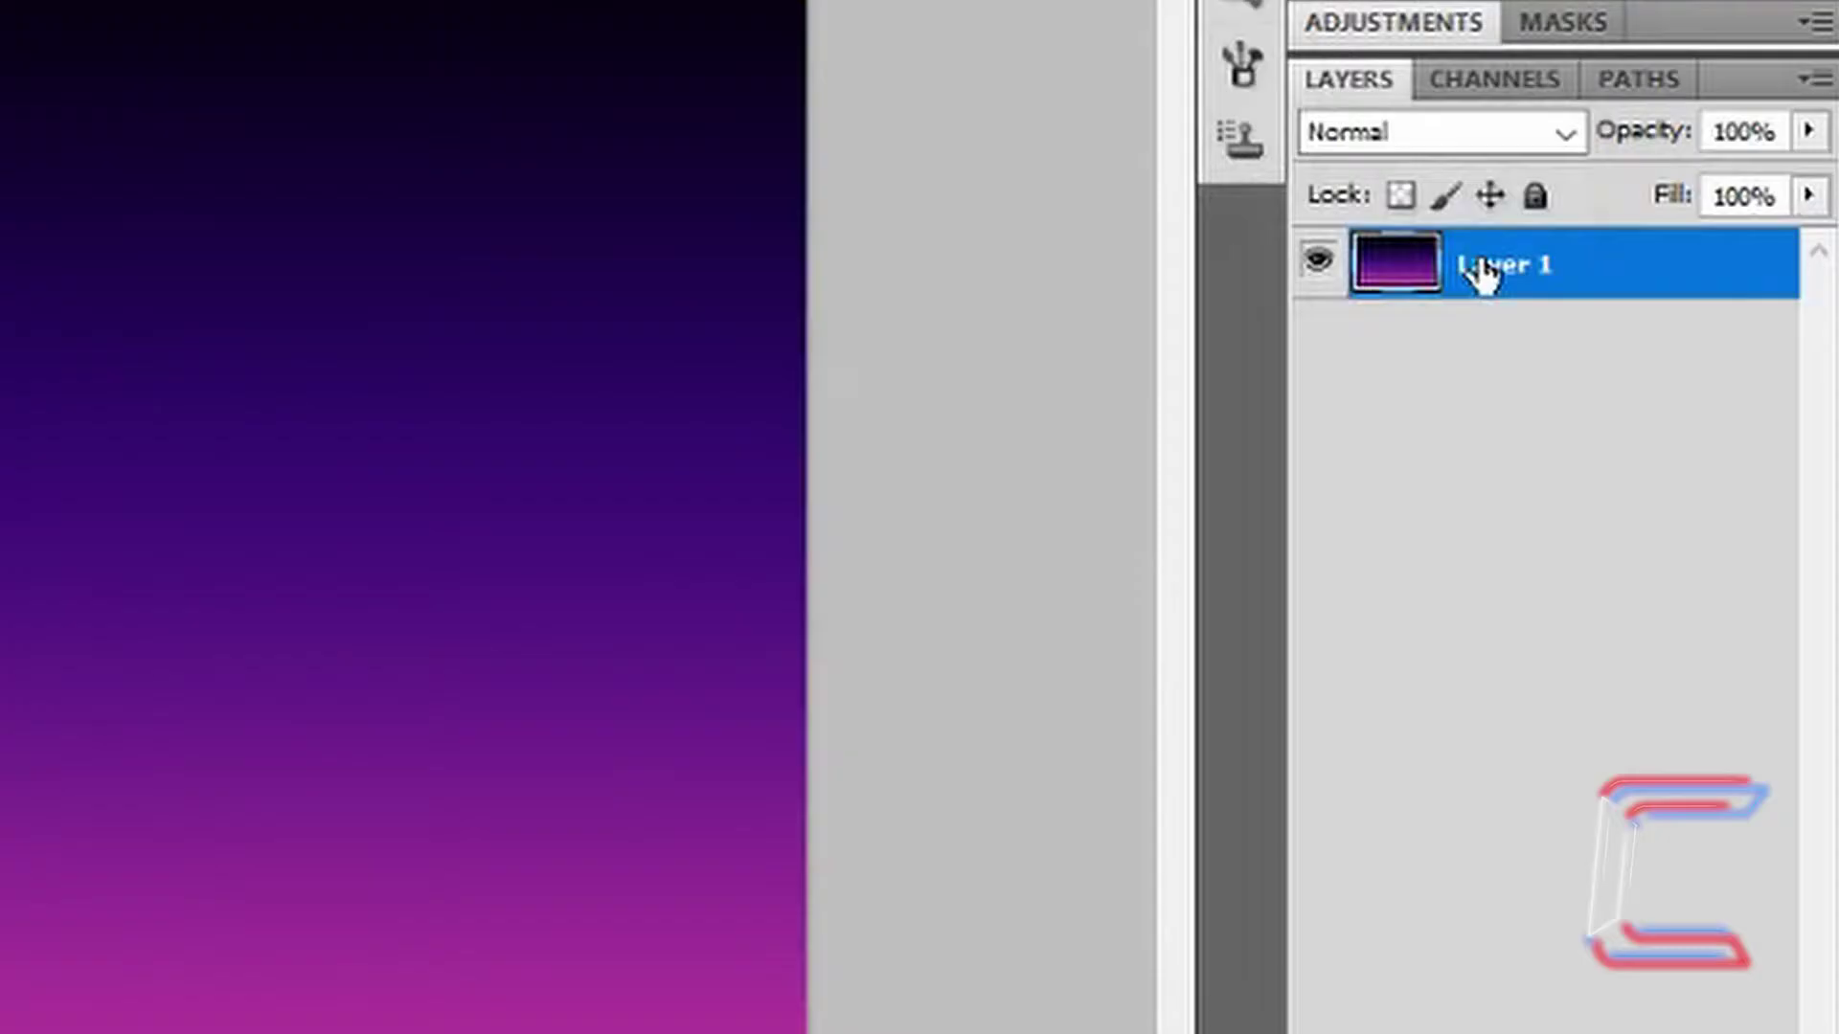
Step: Rename the gradient layer as Sky
double_click(1478, 268)
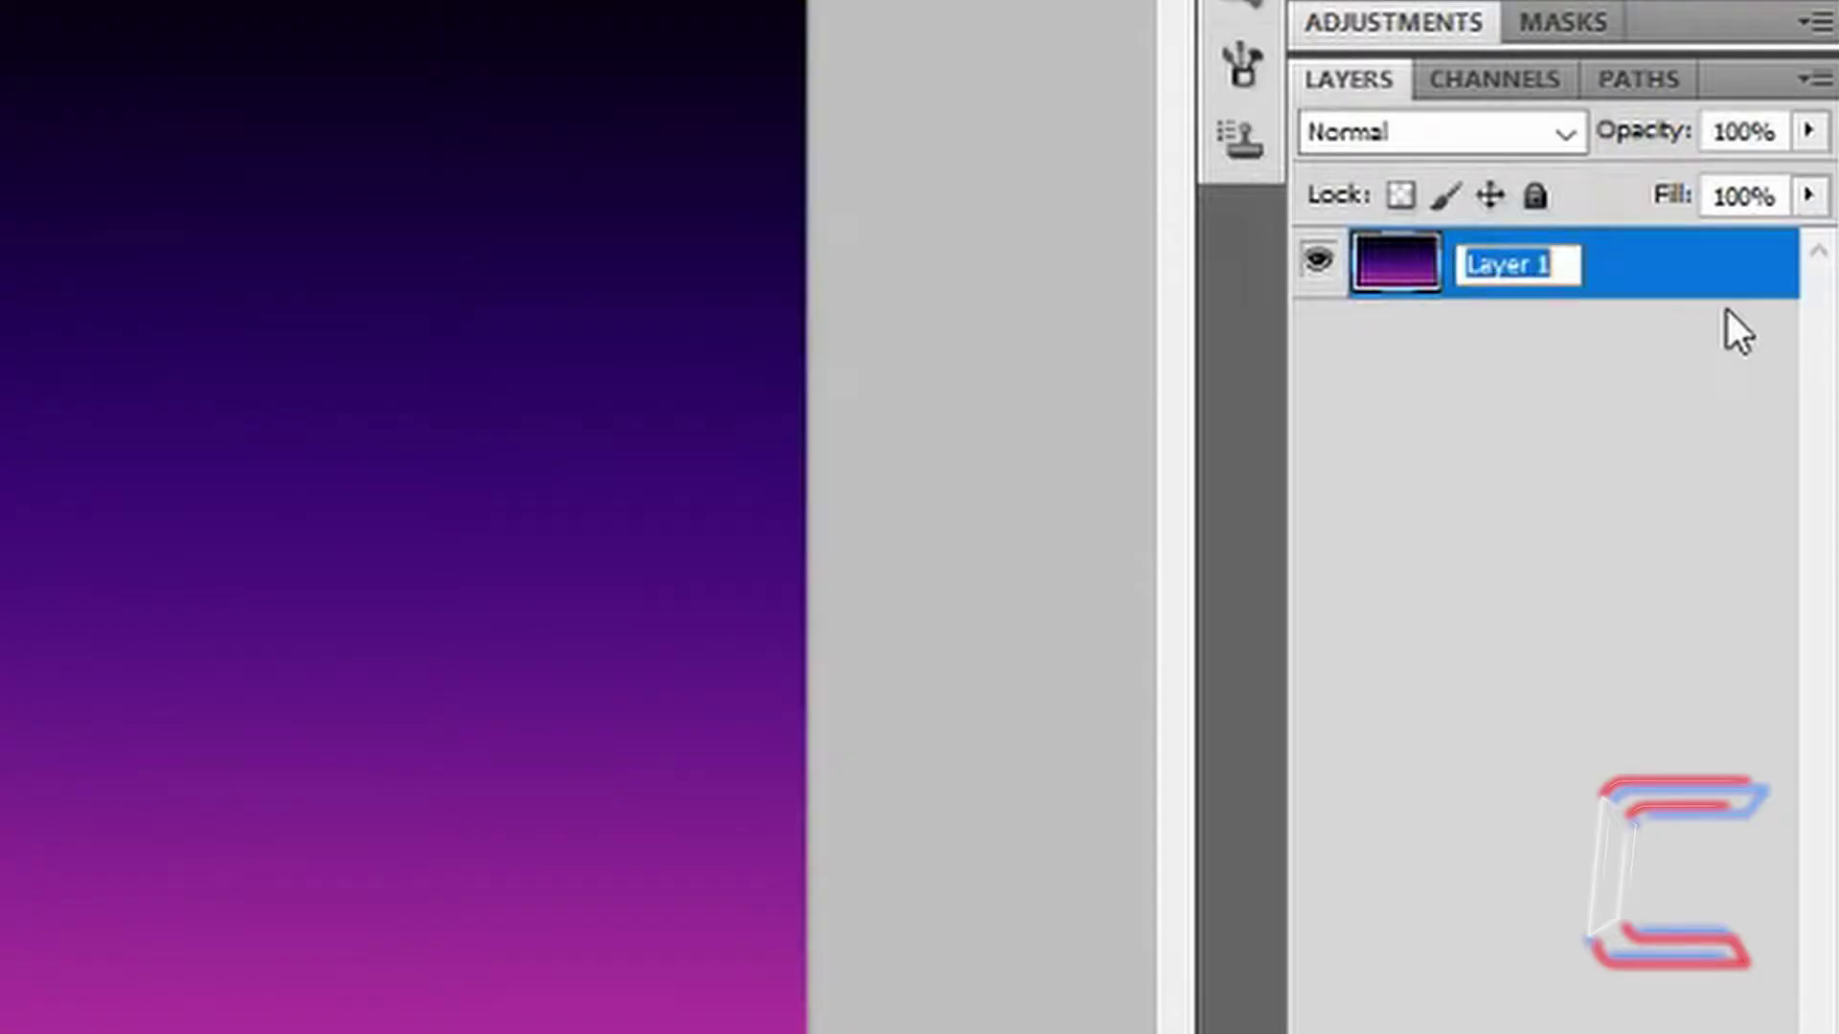
type("Sky")
key("Return")
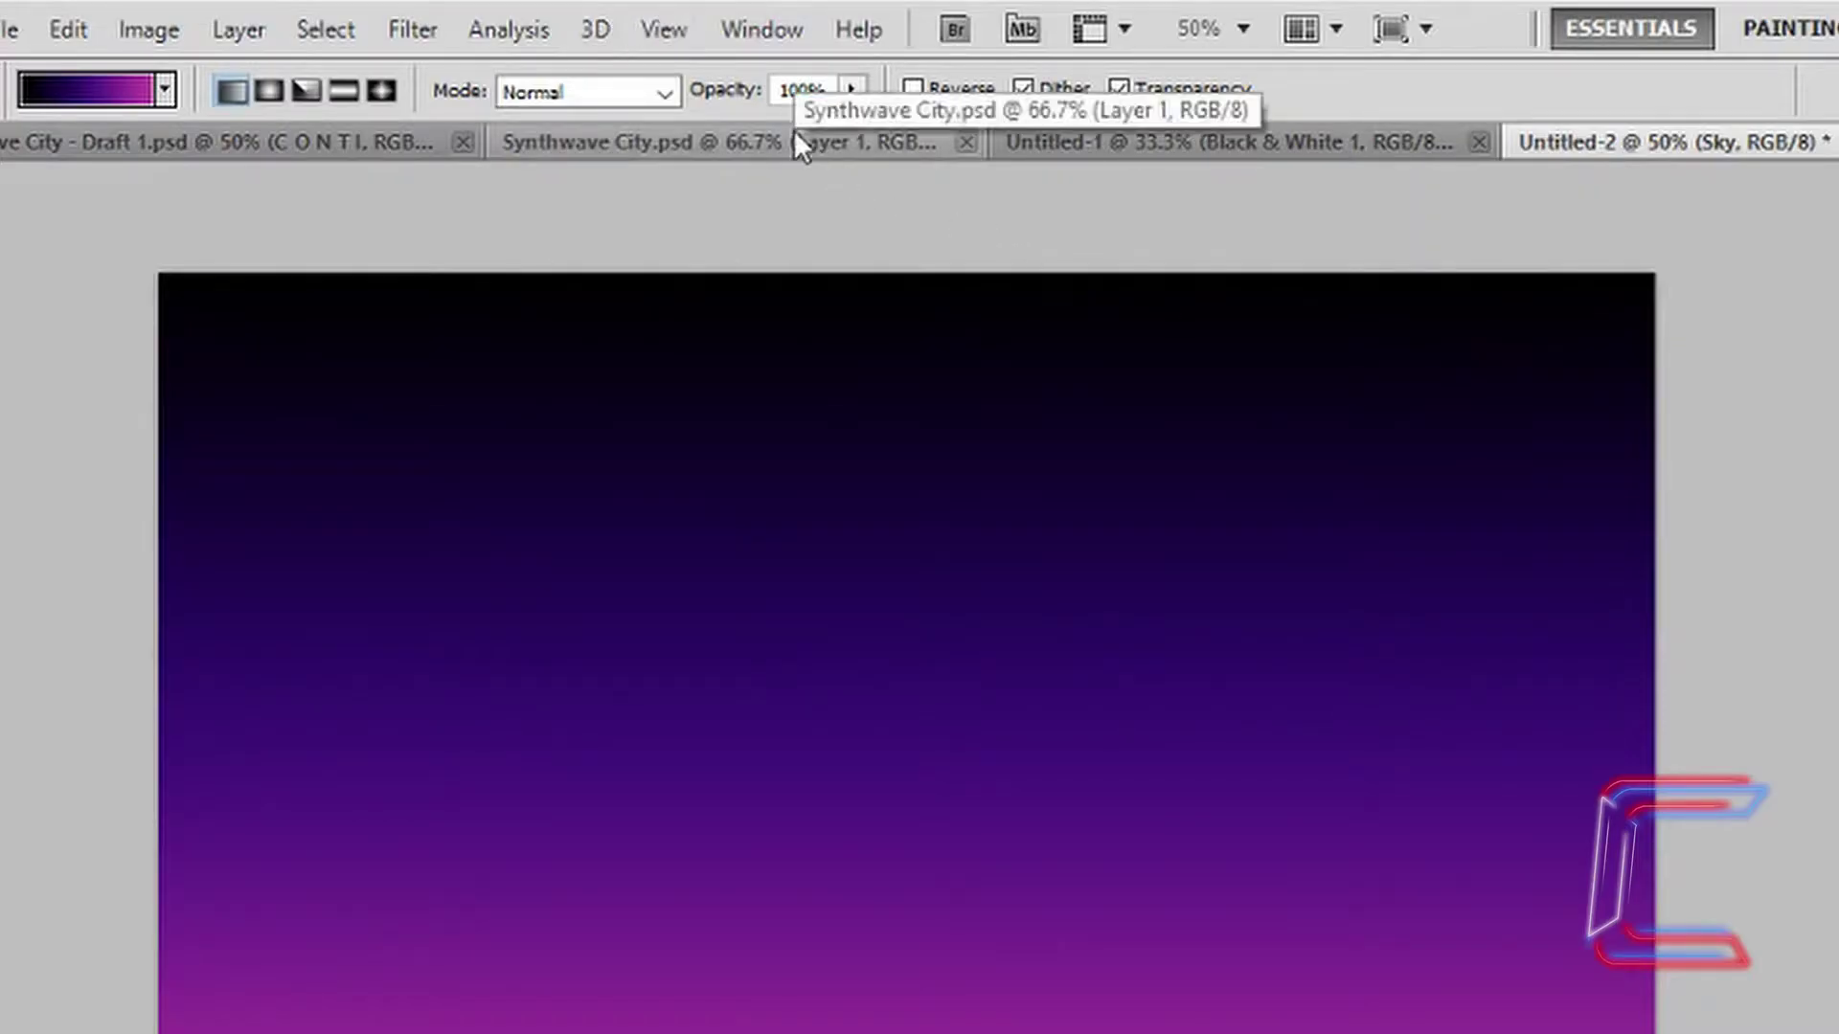
Step: Show the grid over the canvas
left_click(675, 36)
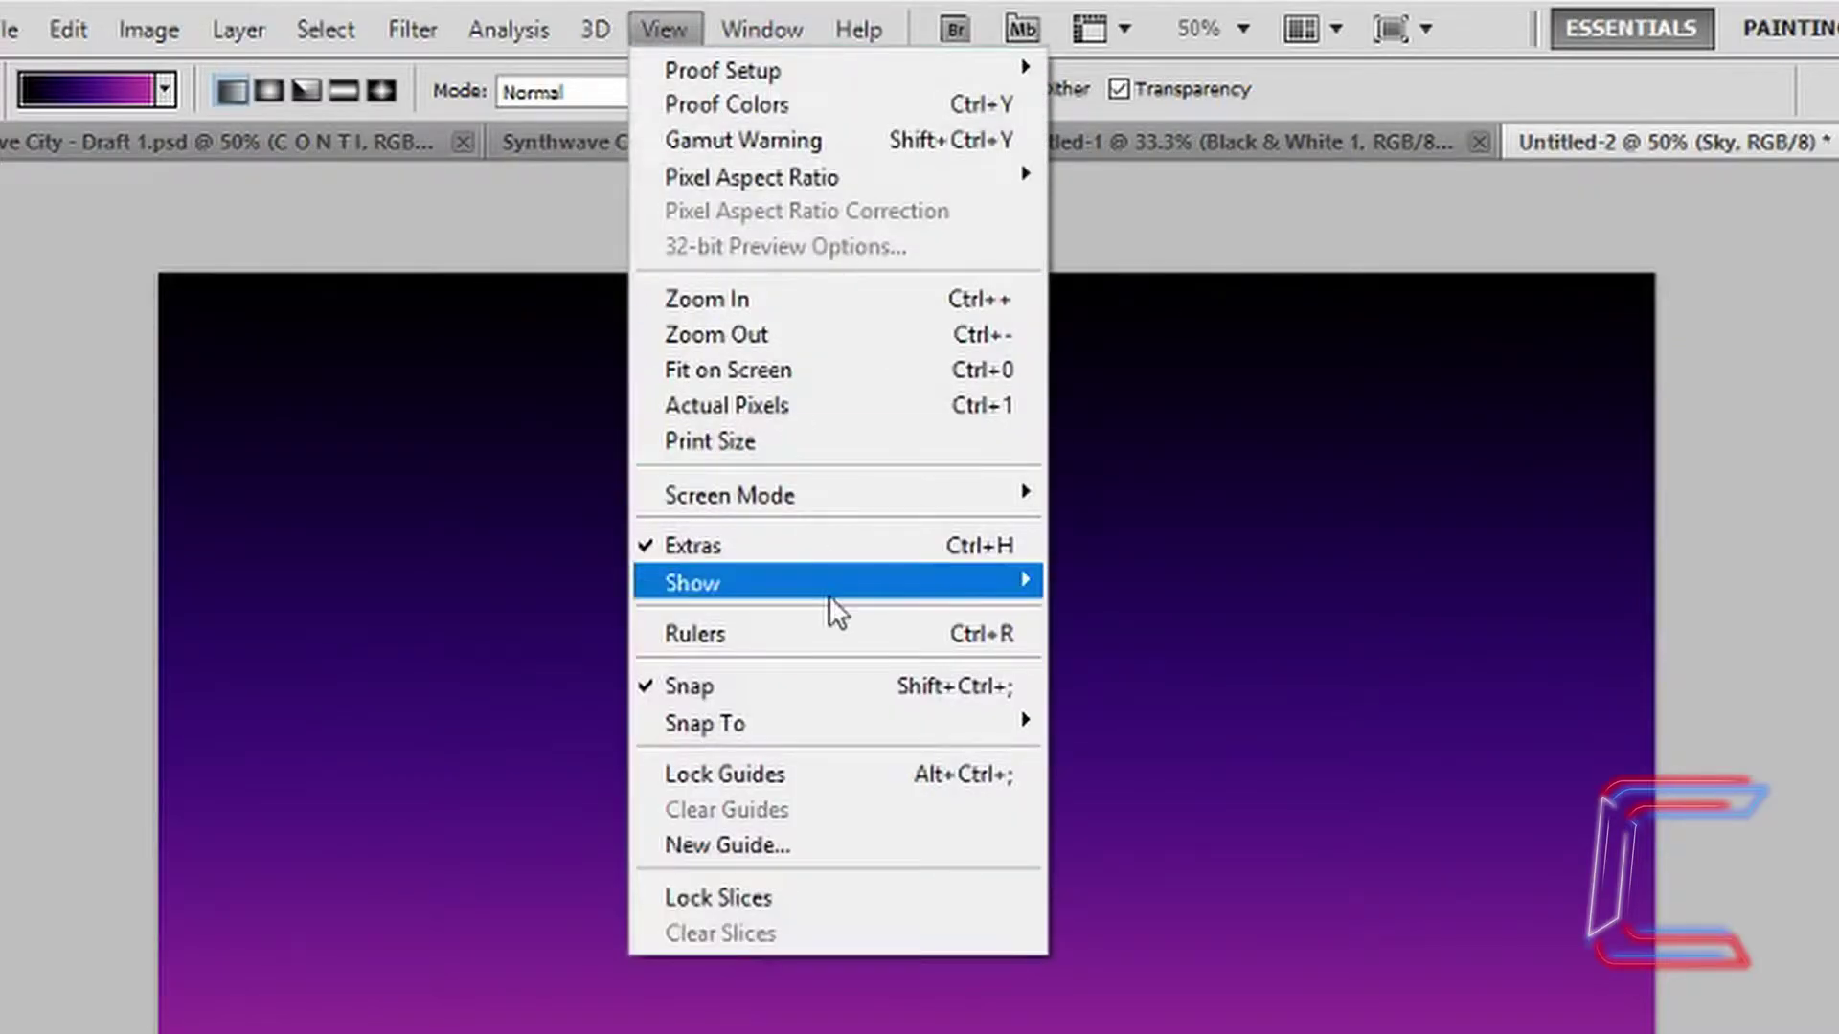
mouse_move(824, 594)
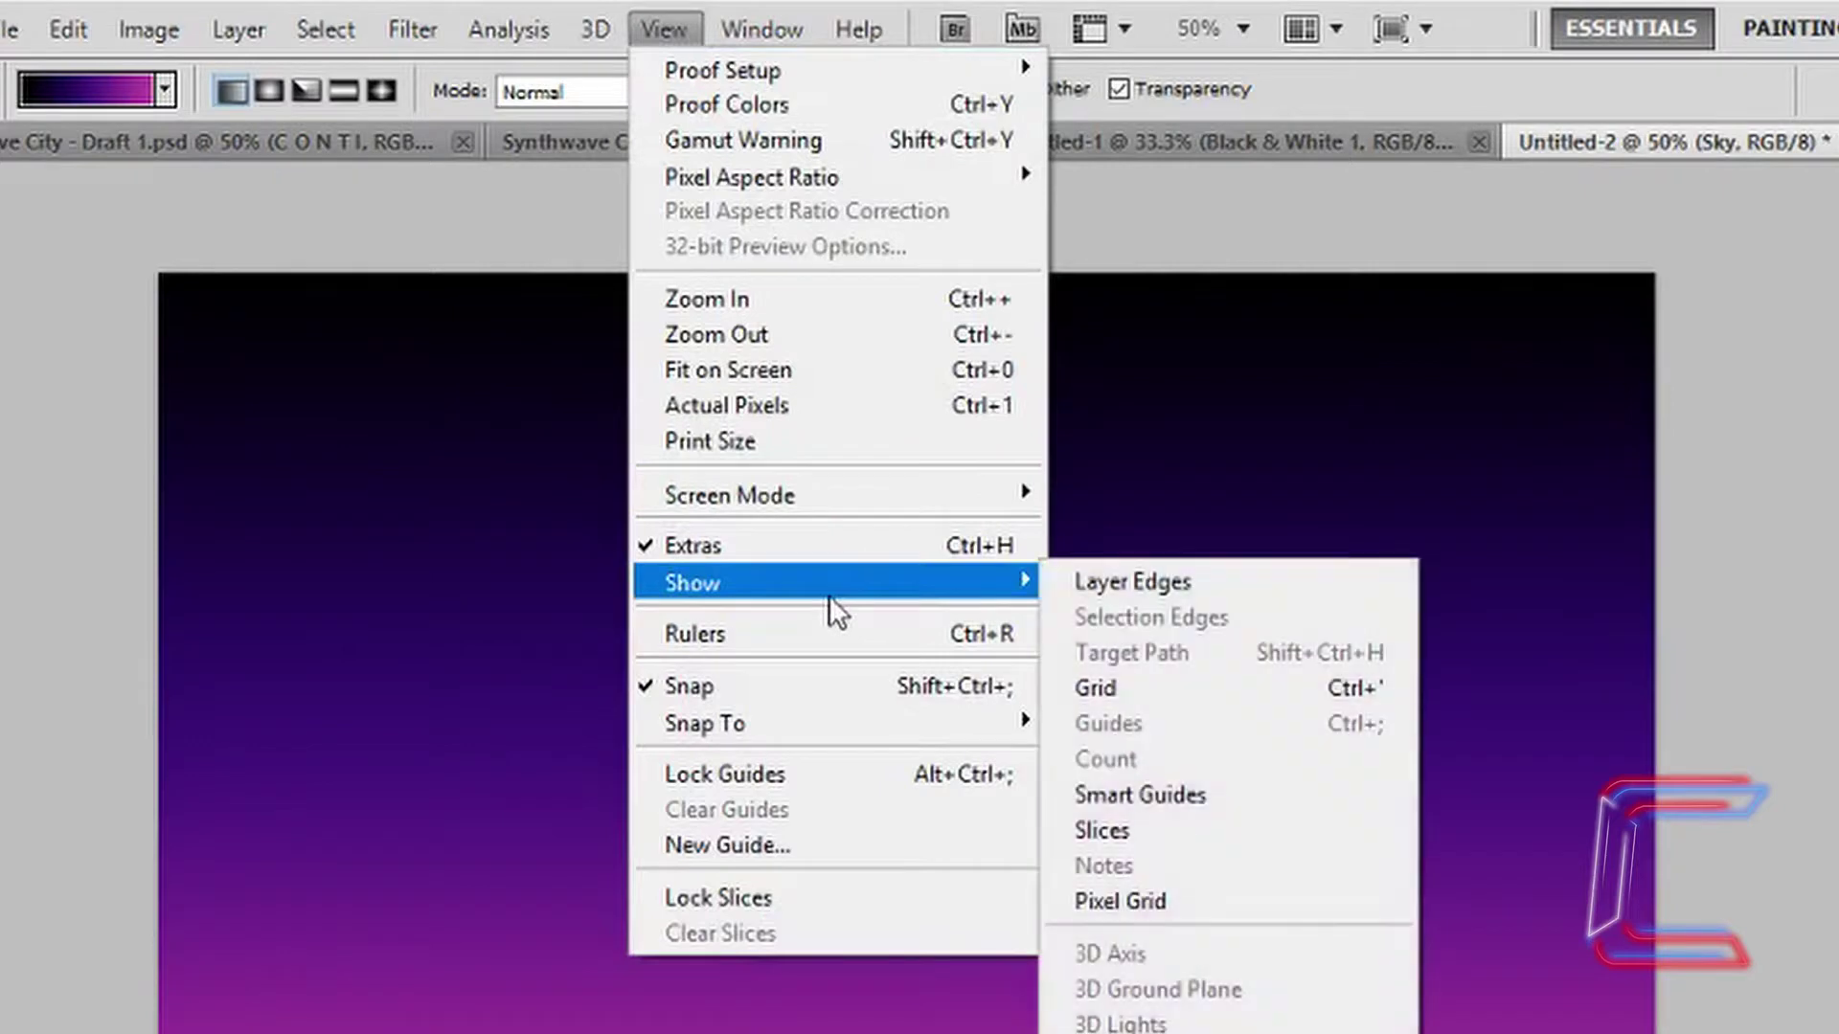
left_click(1162, 687)
Step: Configure the grid preferences with a gridline every 60 pixels and 7 subdivisions
left_click(645, 32)
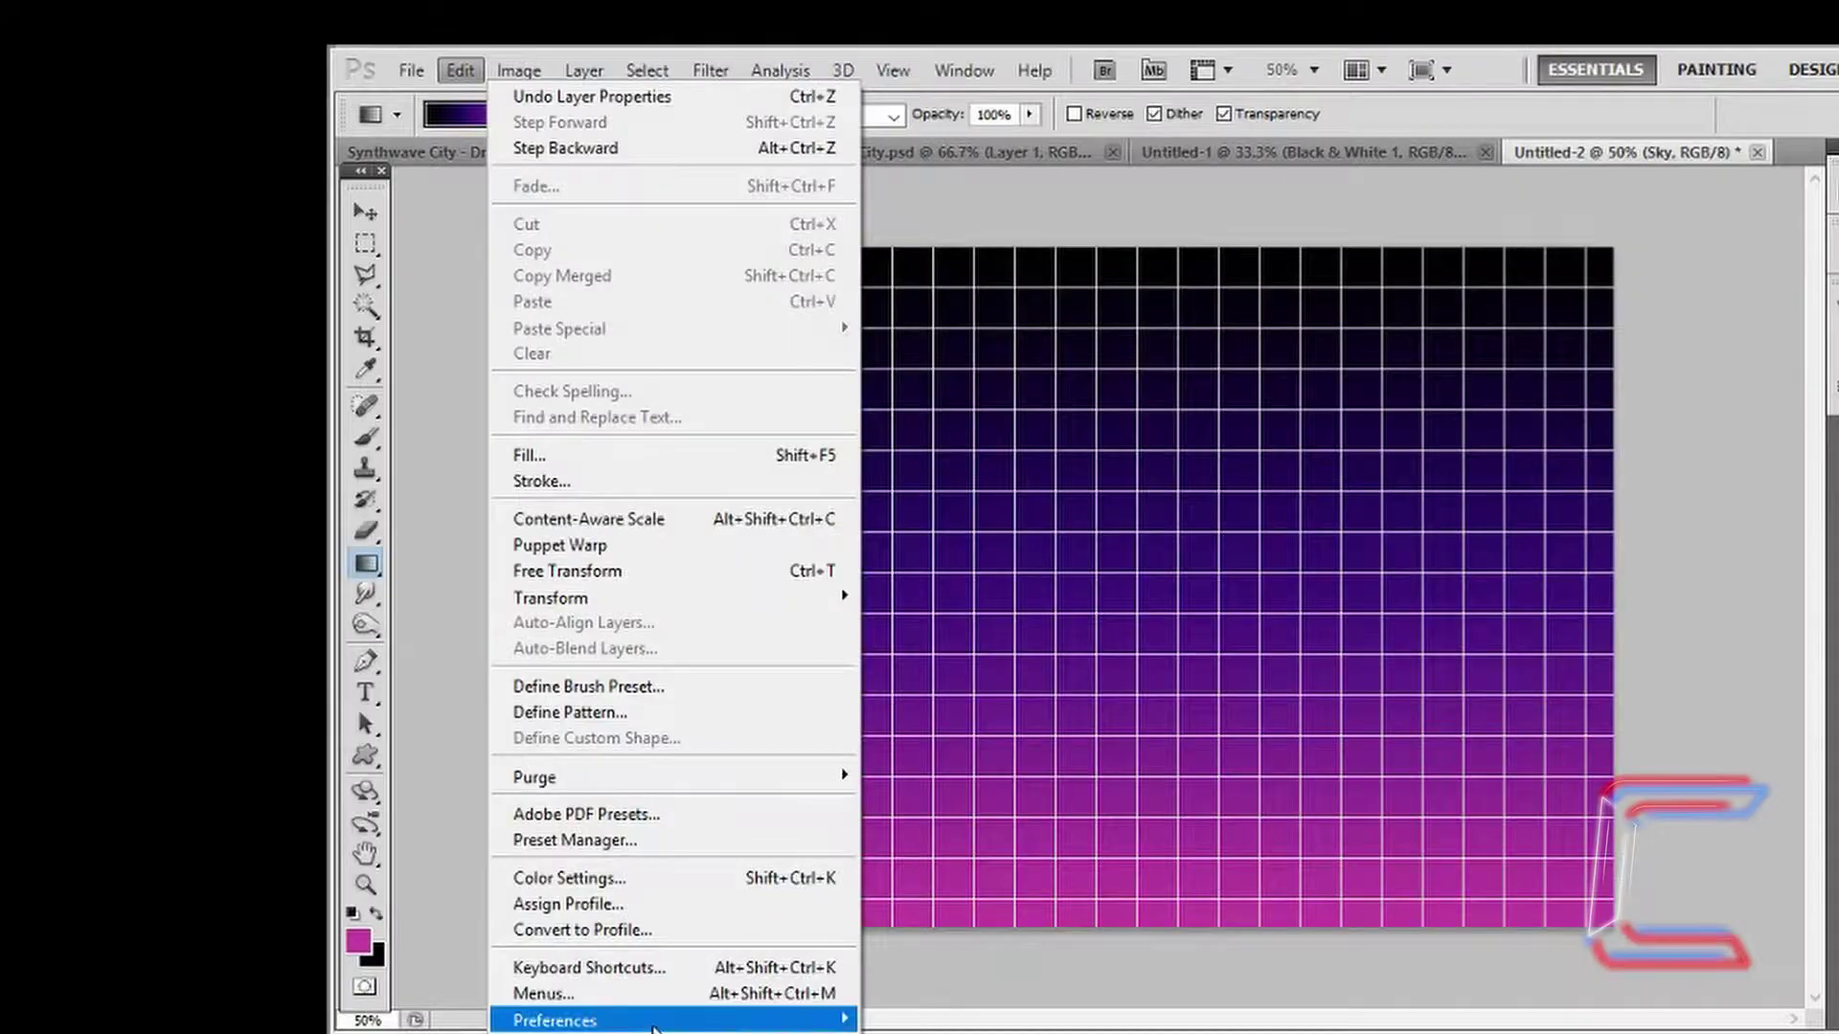
mouse_move(659, 1025)
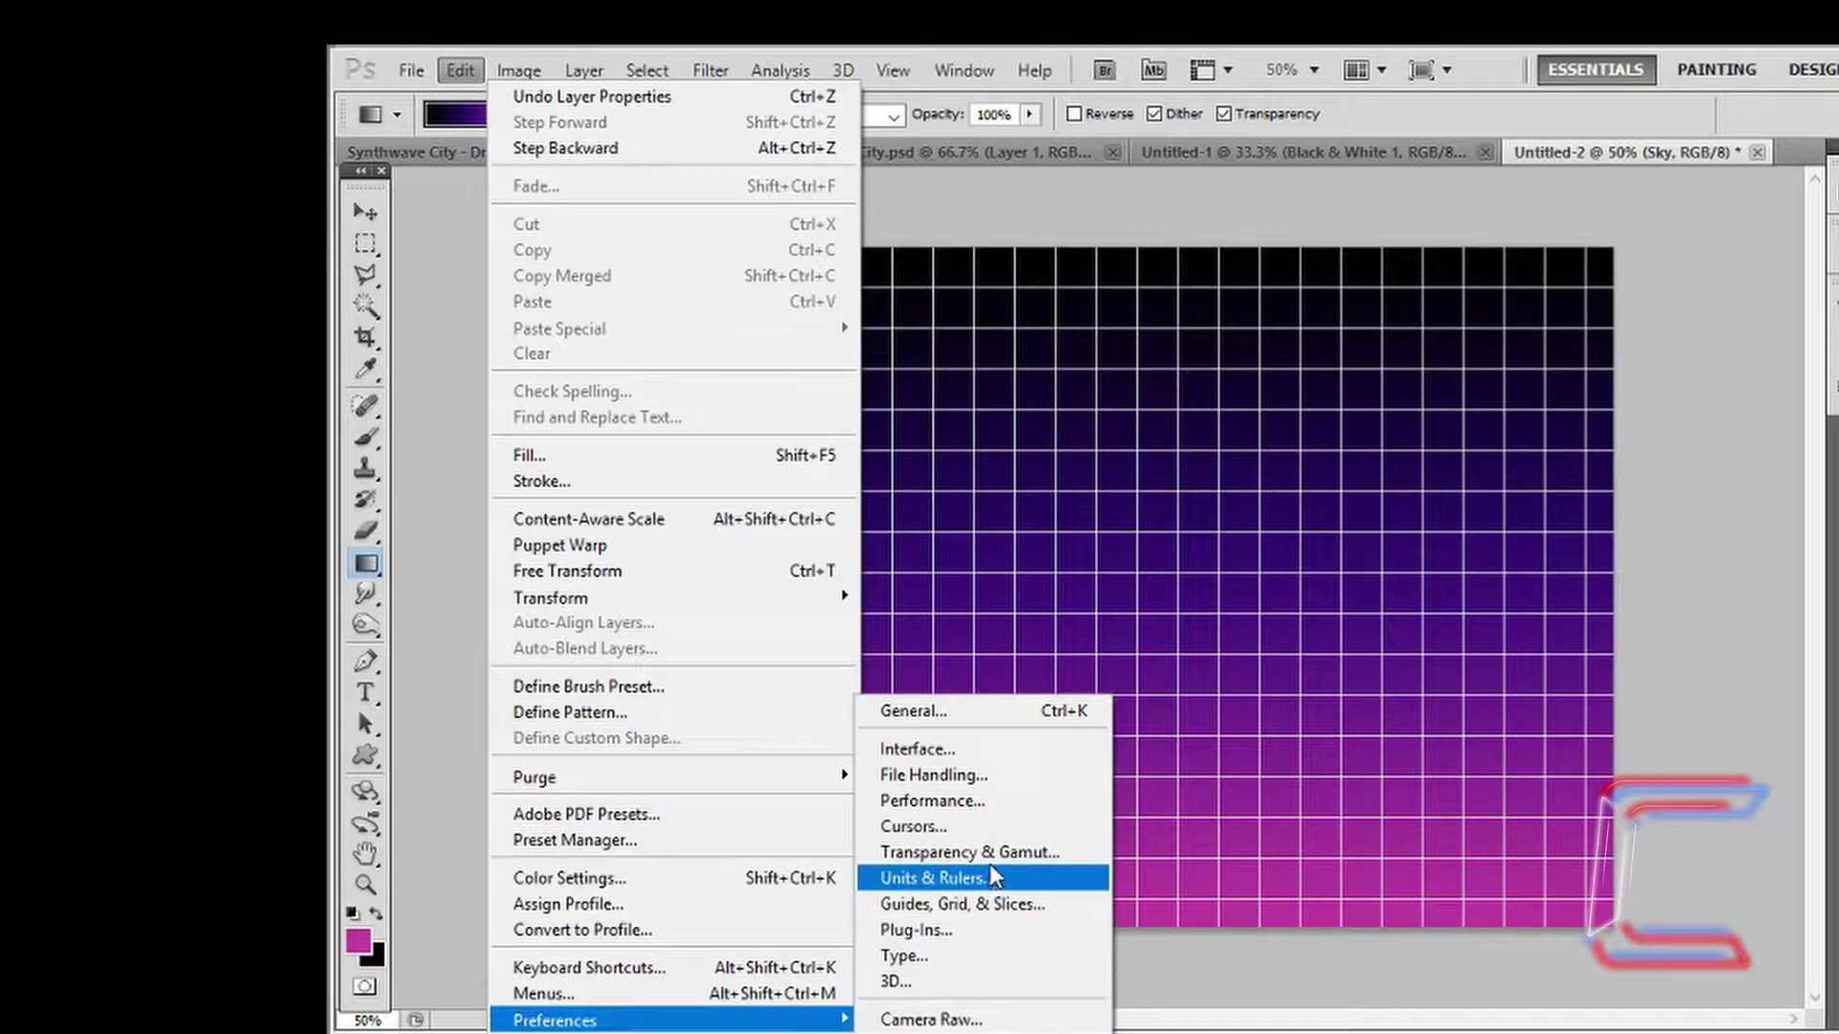
left_click(1048, 915)
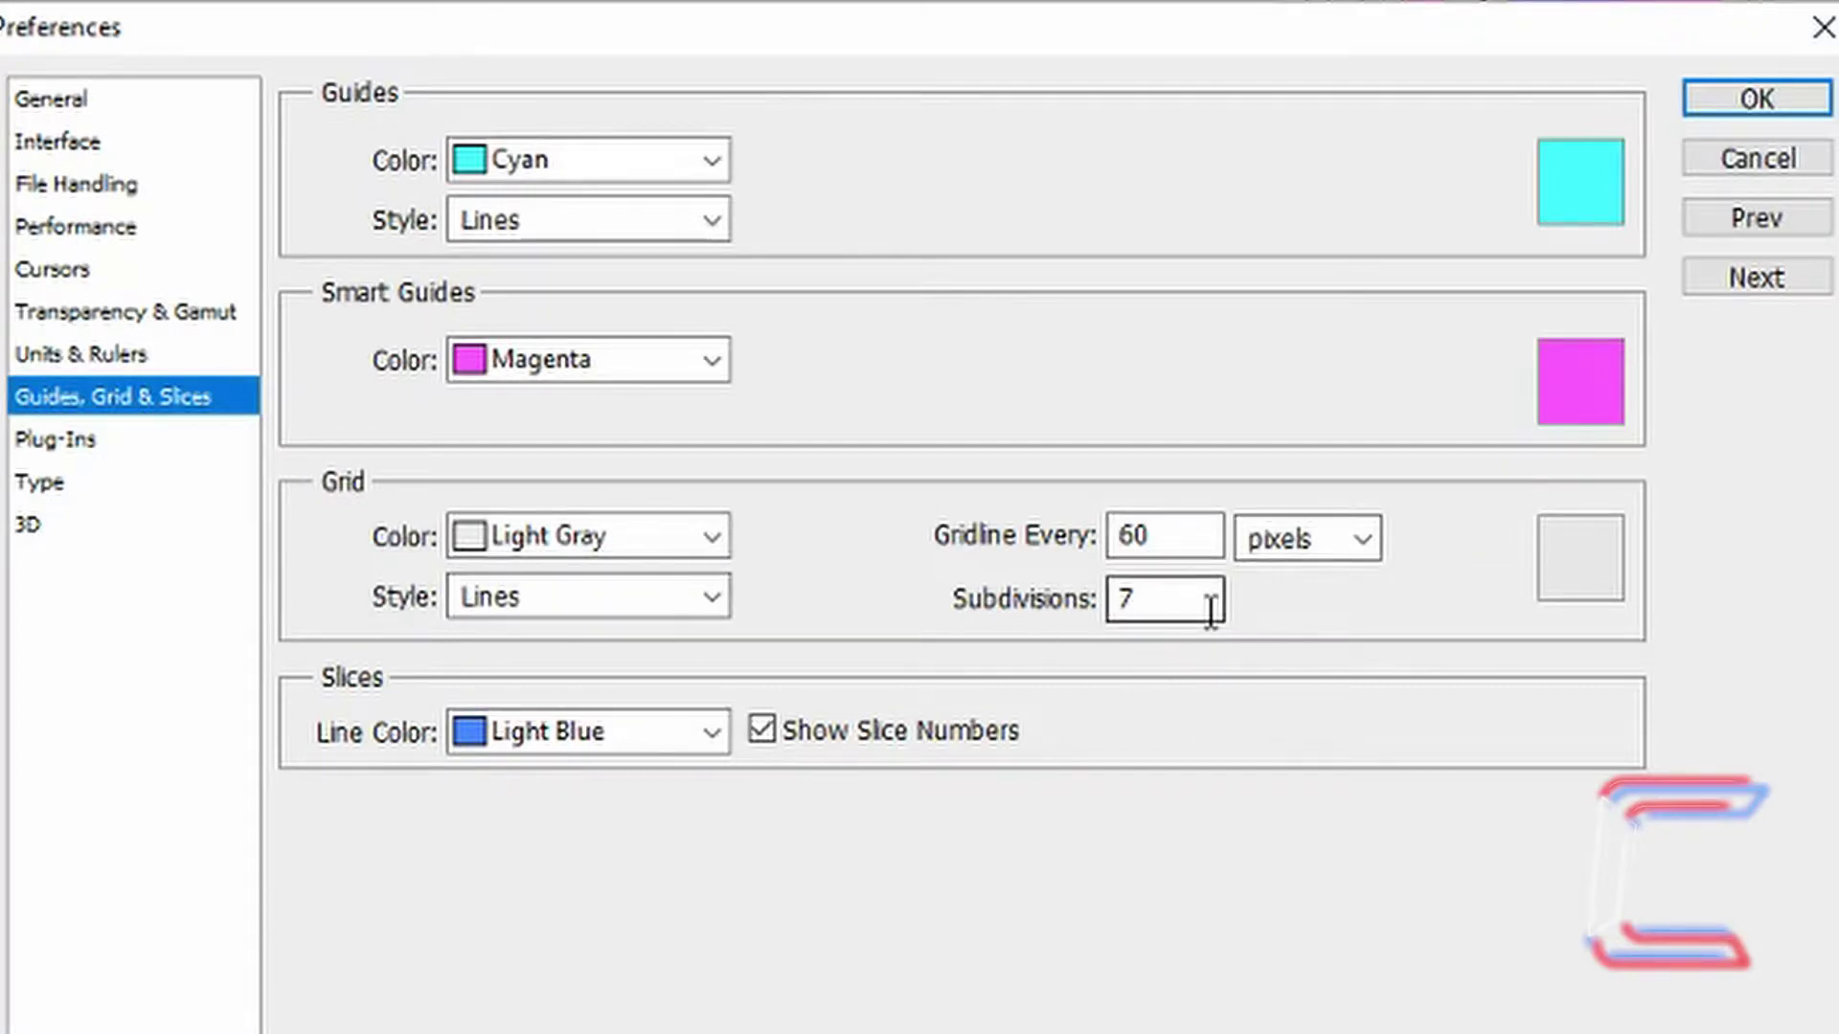
left_click(1737, 115)
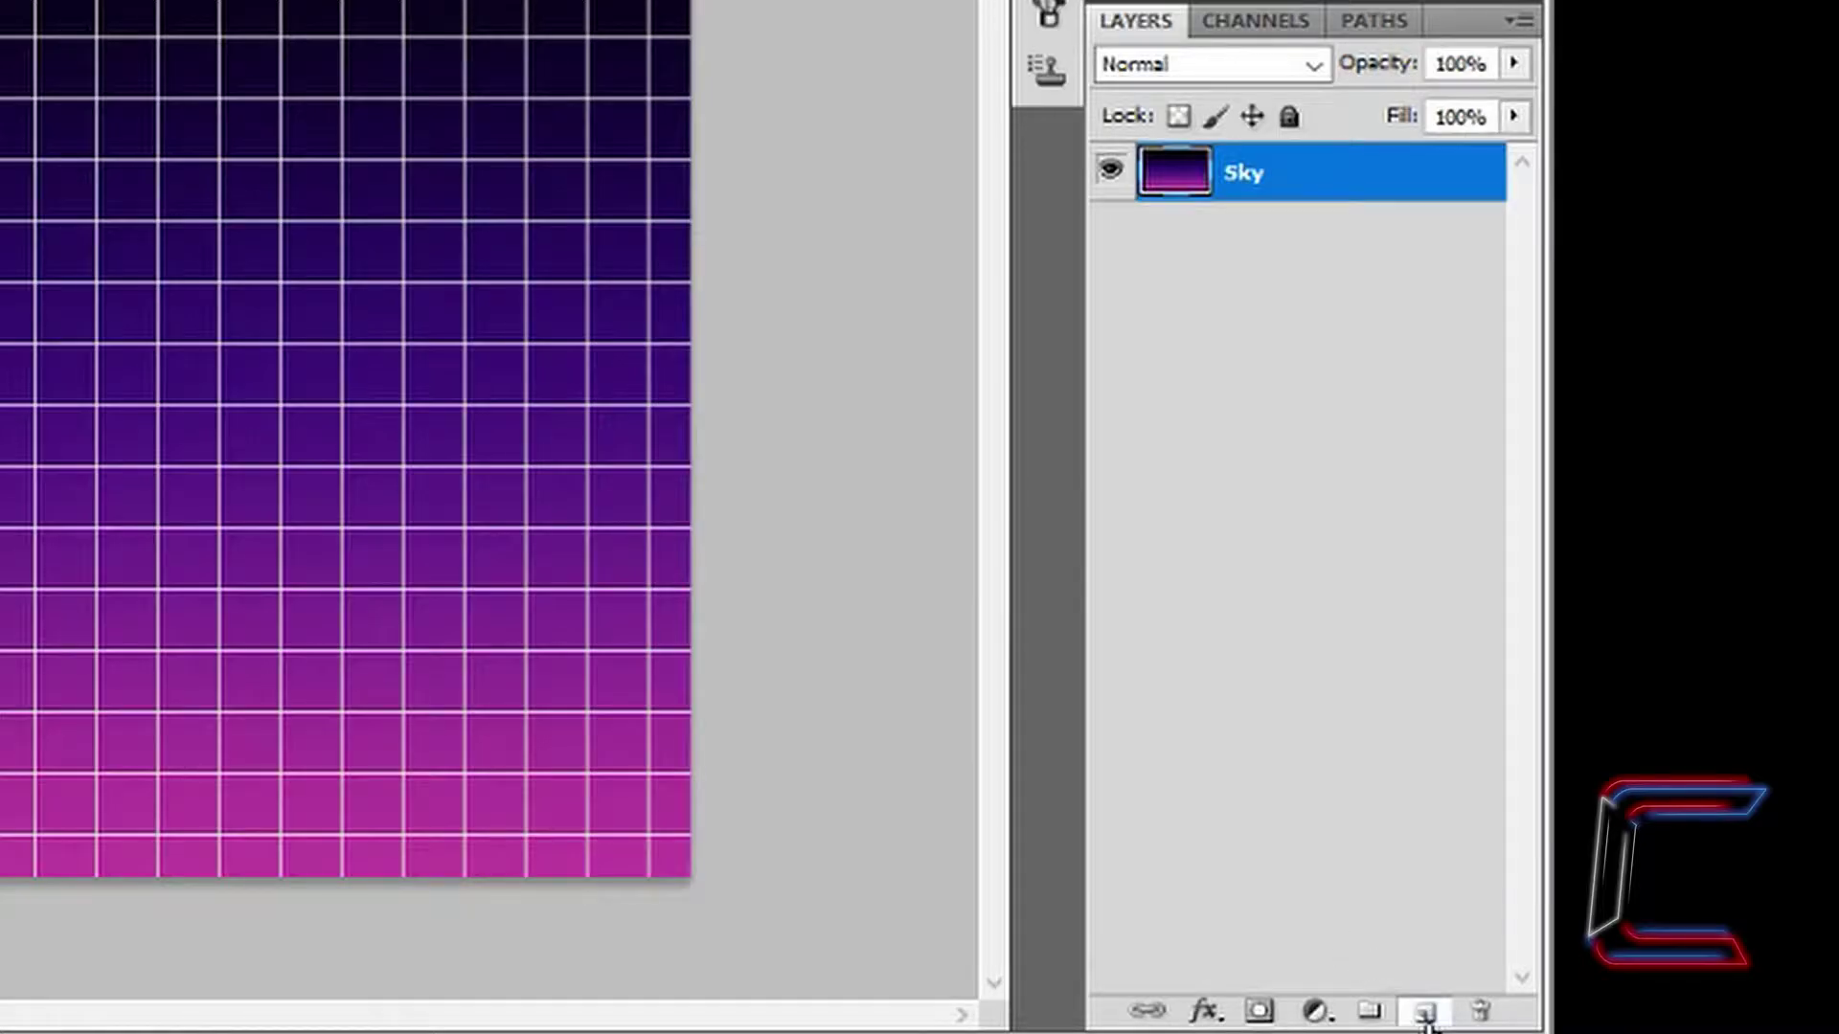
Step: Add a new layer above Sky and name it Main Tower
left_click(1423, 1010)
double_click(1242, 175)
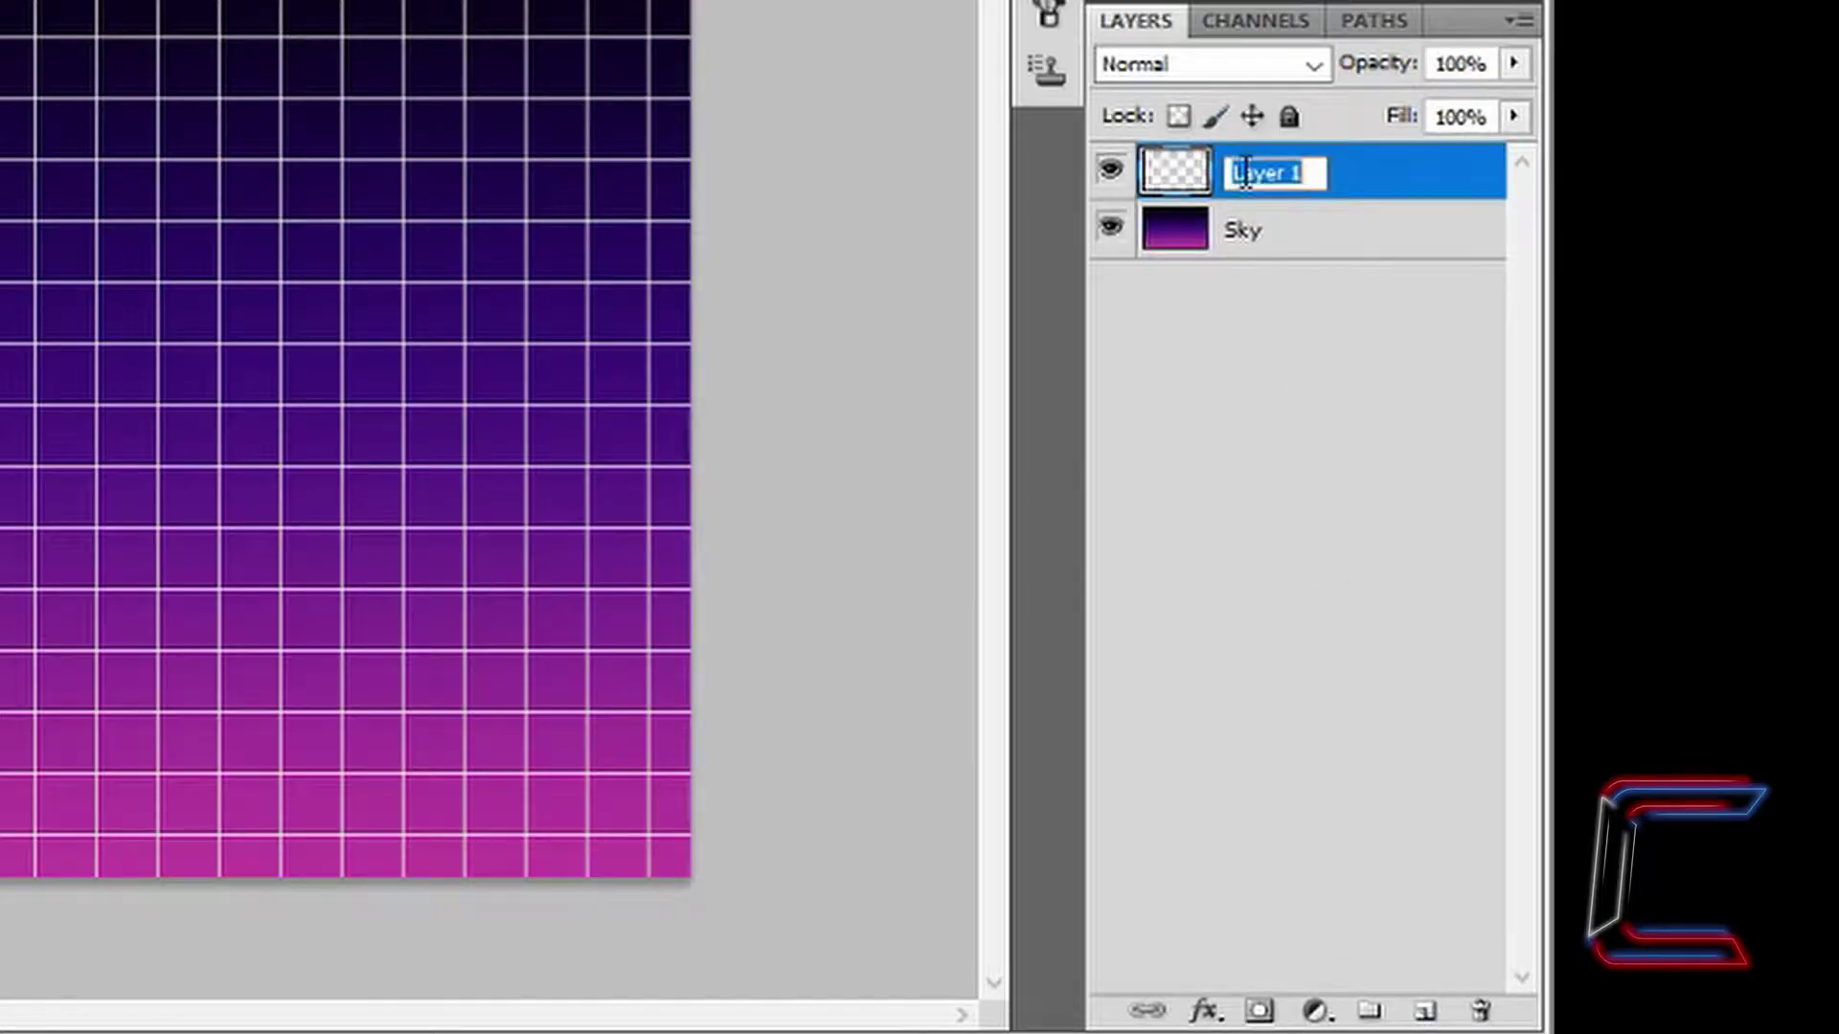
type("Main Tower")
key("Return")
Step: With the Polygonal Lasso, select a tapered half-tower 15 grid cells tall, one cell wide at its top and two at its base, with a vertical right edge
right_click(101, 146)
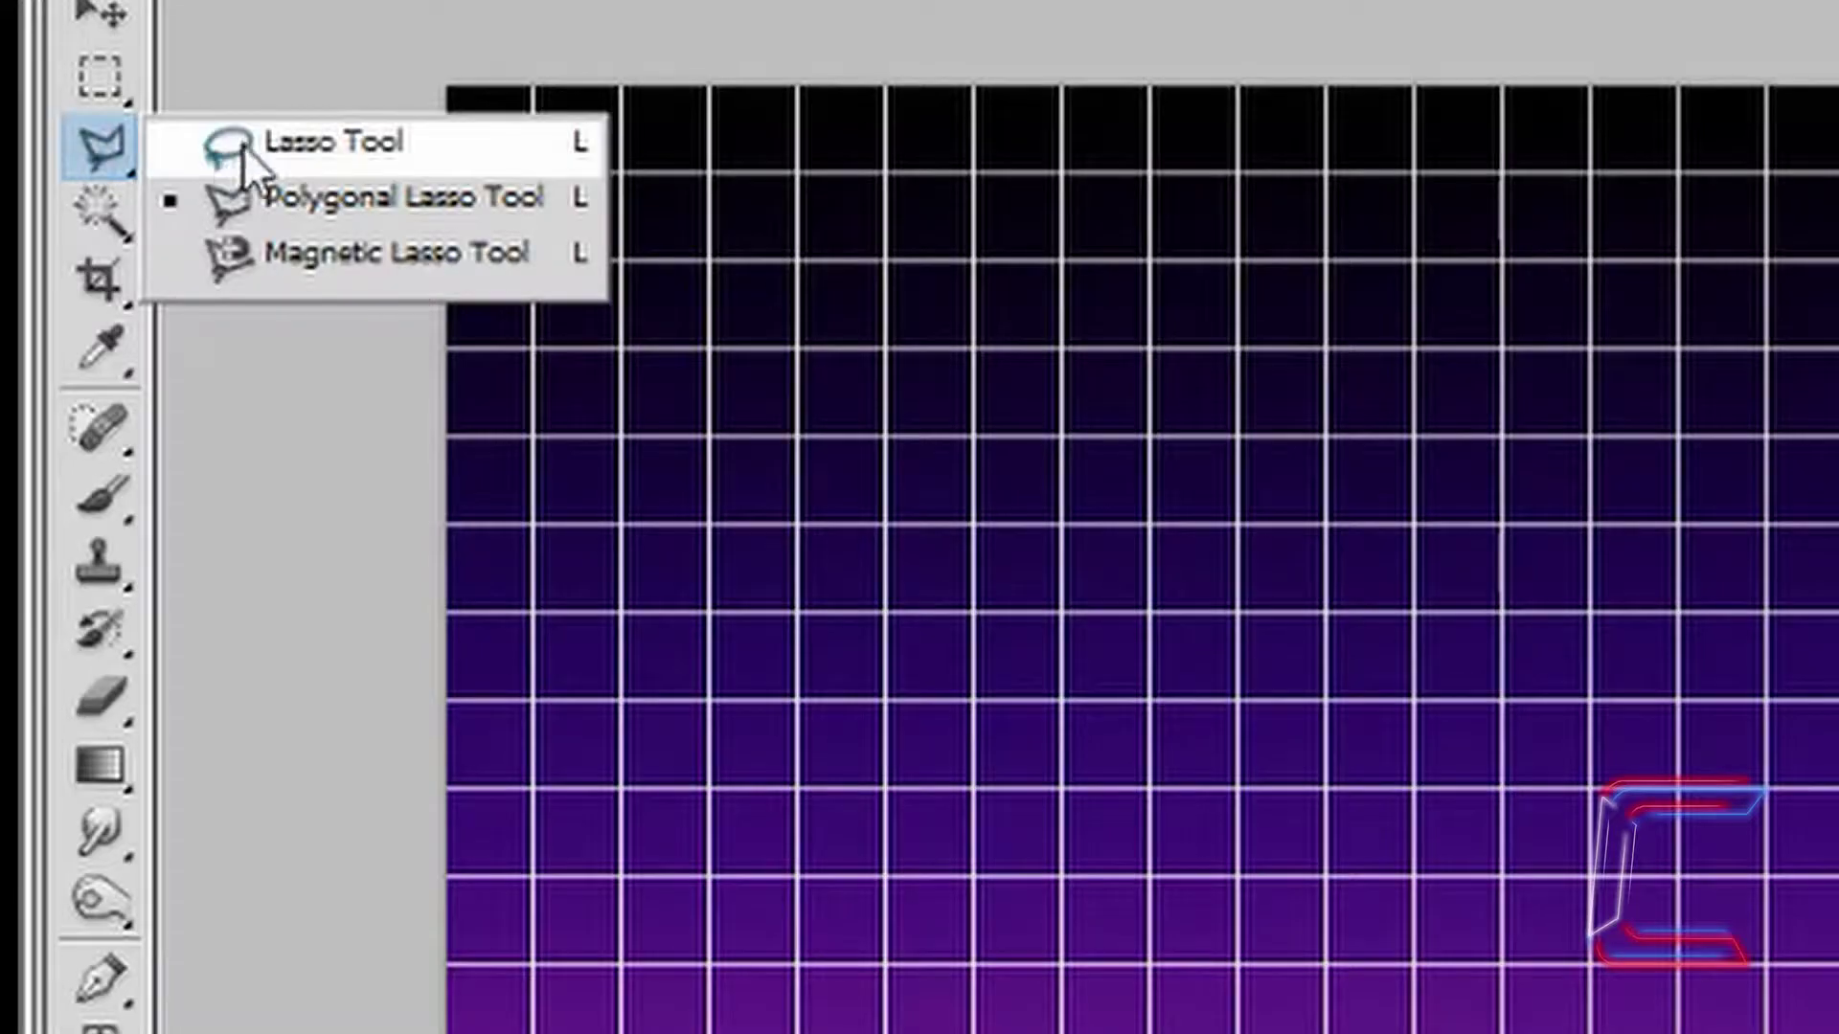
left_click(422, 204)
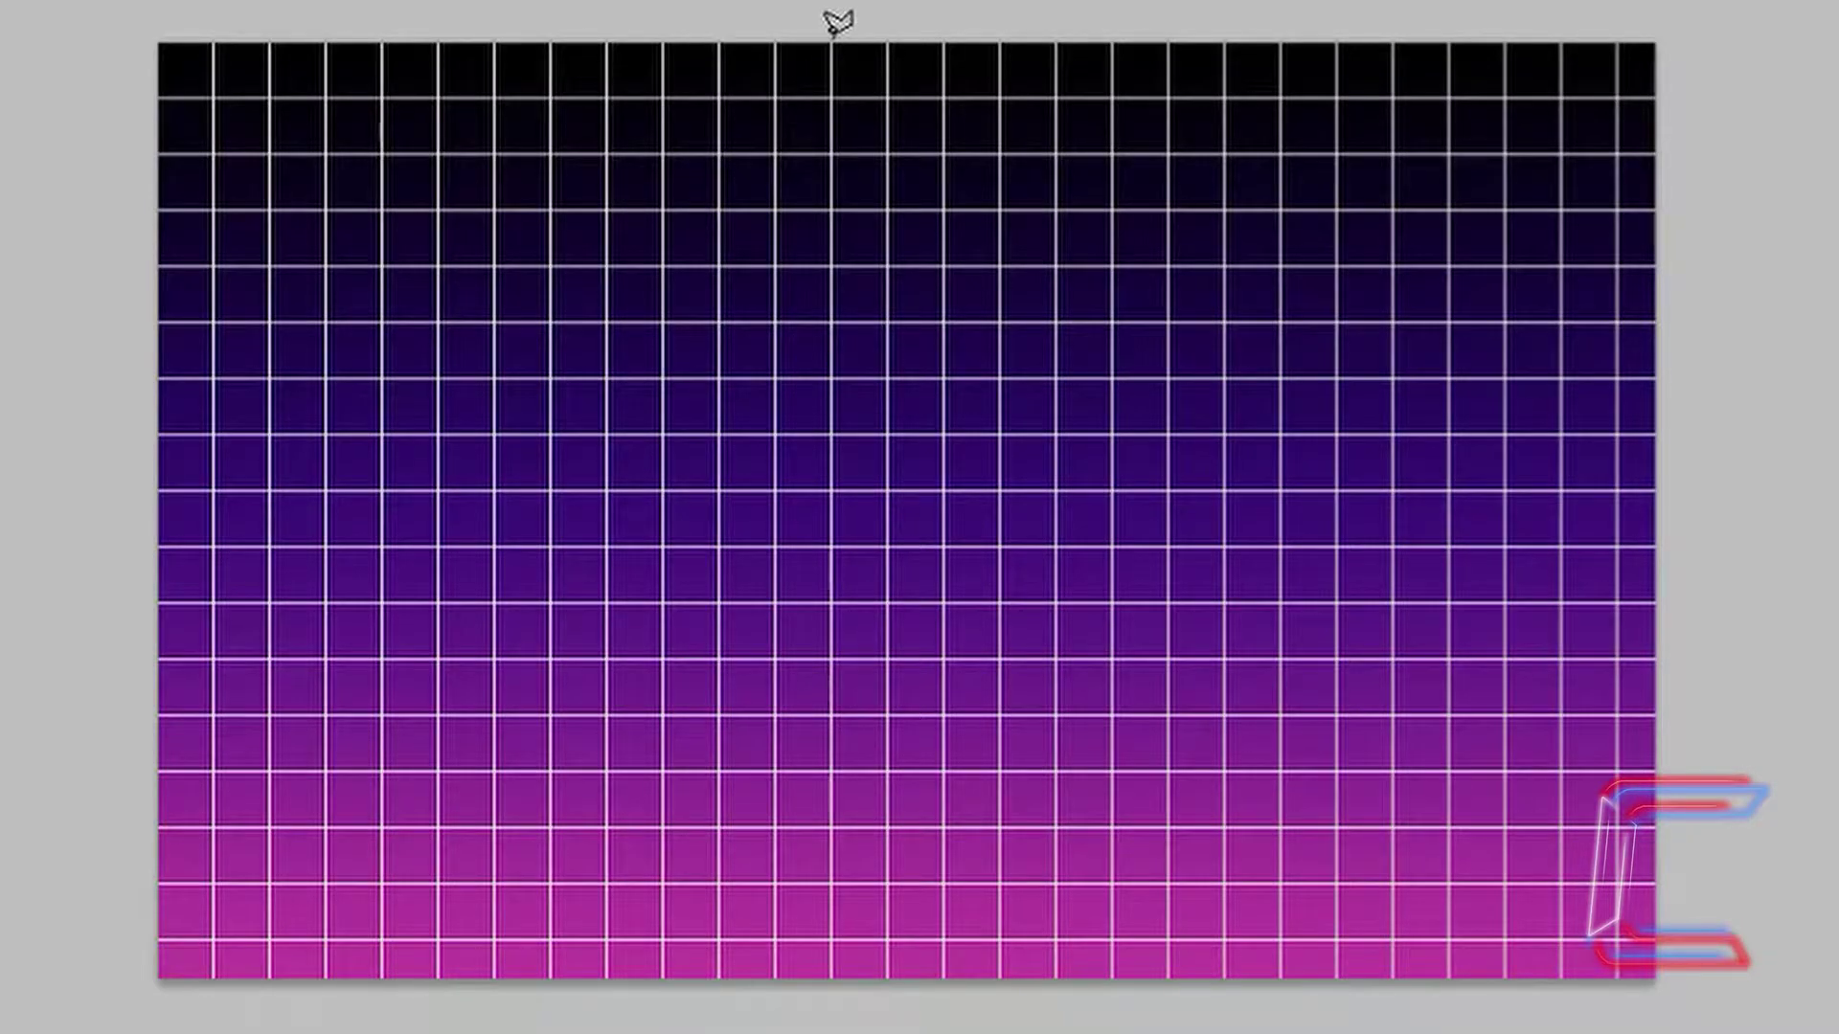
left_click(831, 94)
left_click(775, 134)
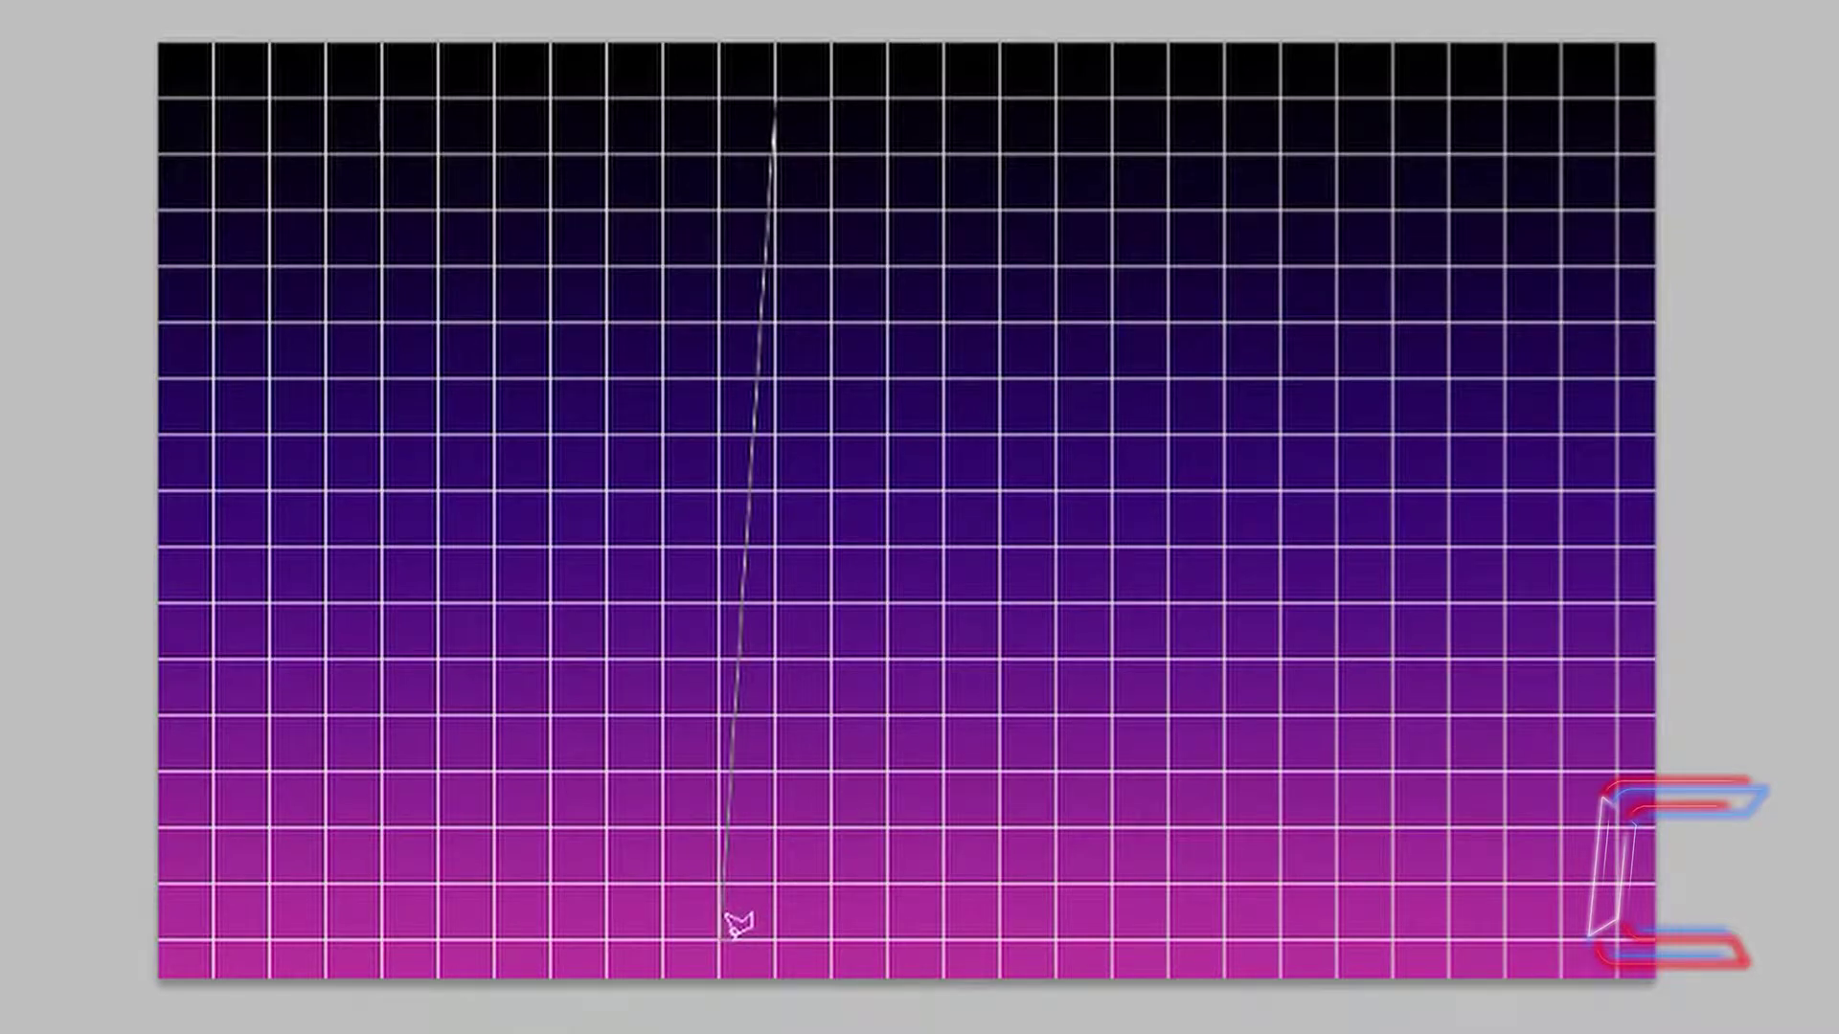
left_click(723, 937)
left_click(832, 937)
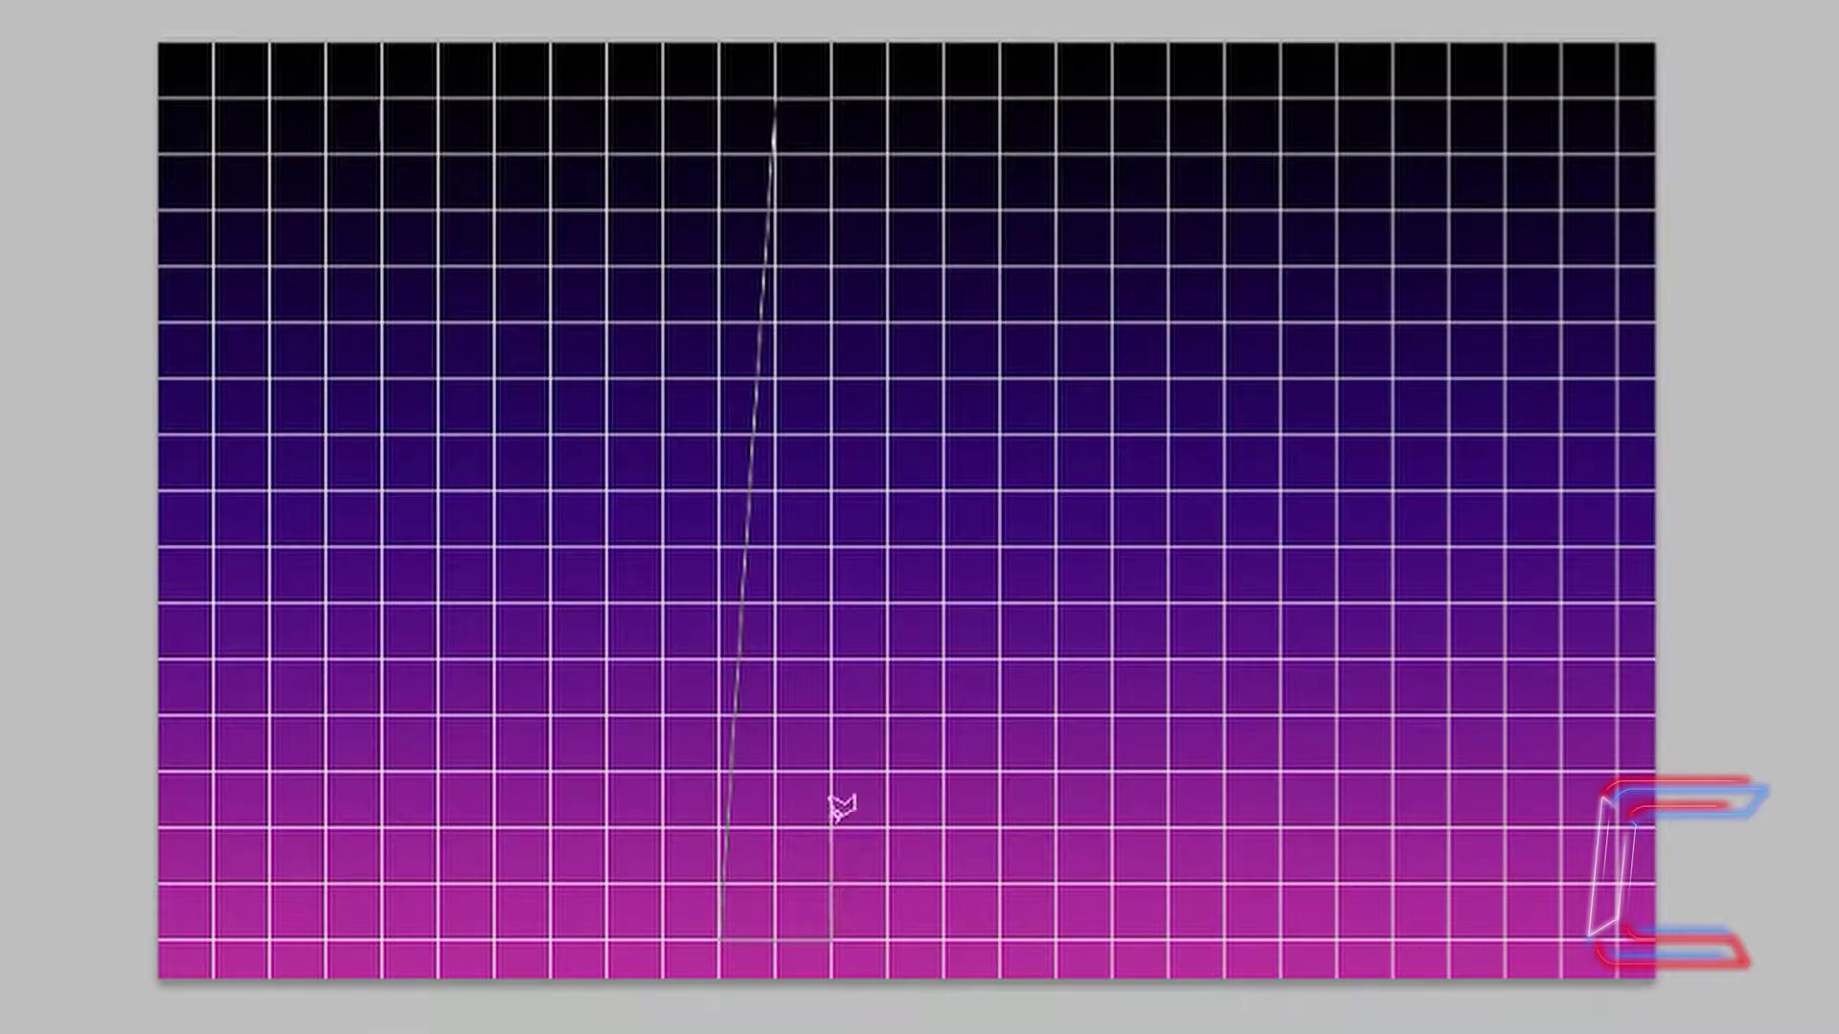
left_click(835, 86)
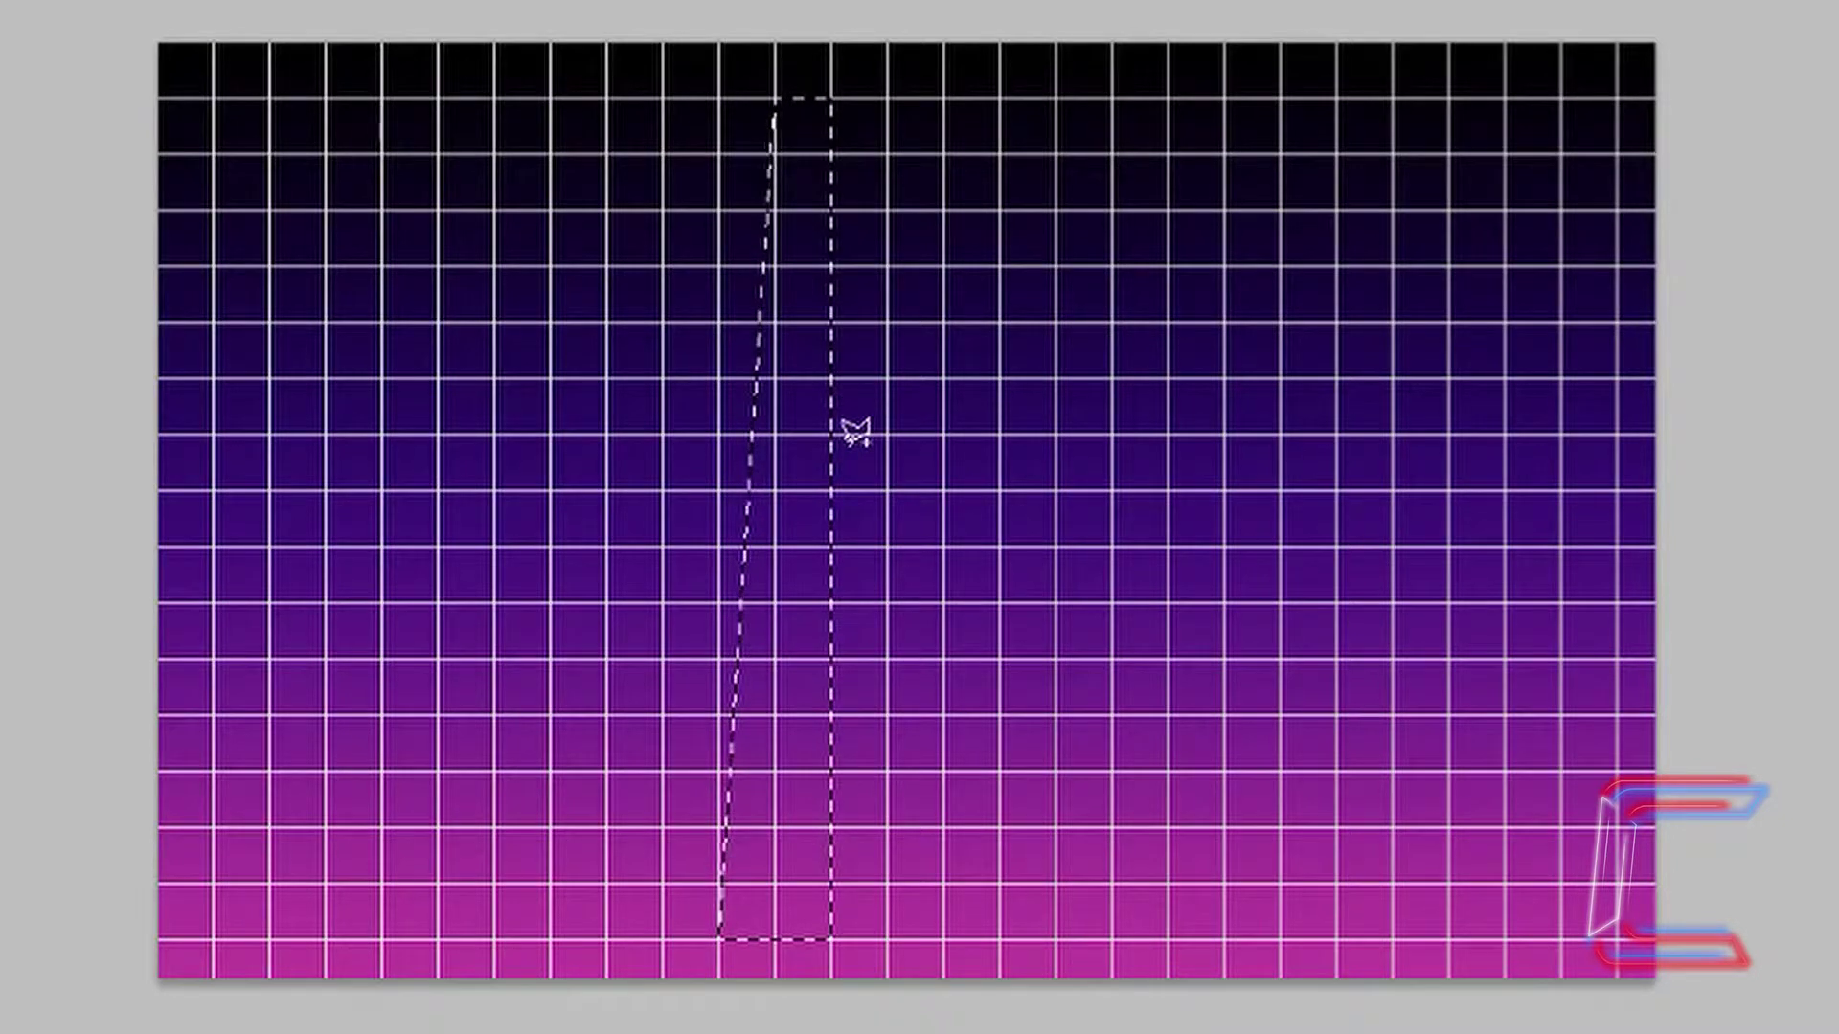
Step: Fill the half-tower selection with white at 100% opacity in Normal mode, and deselect it
key("shift+F5")
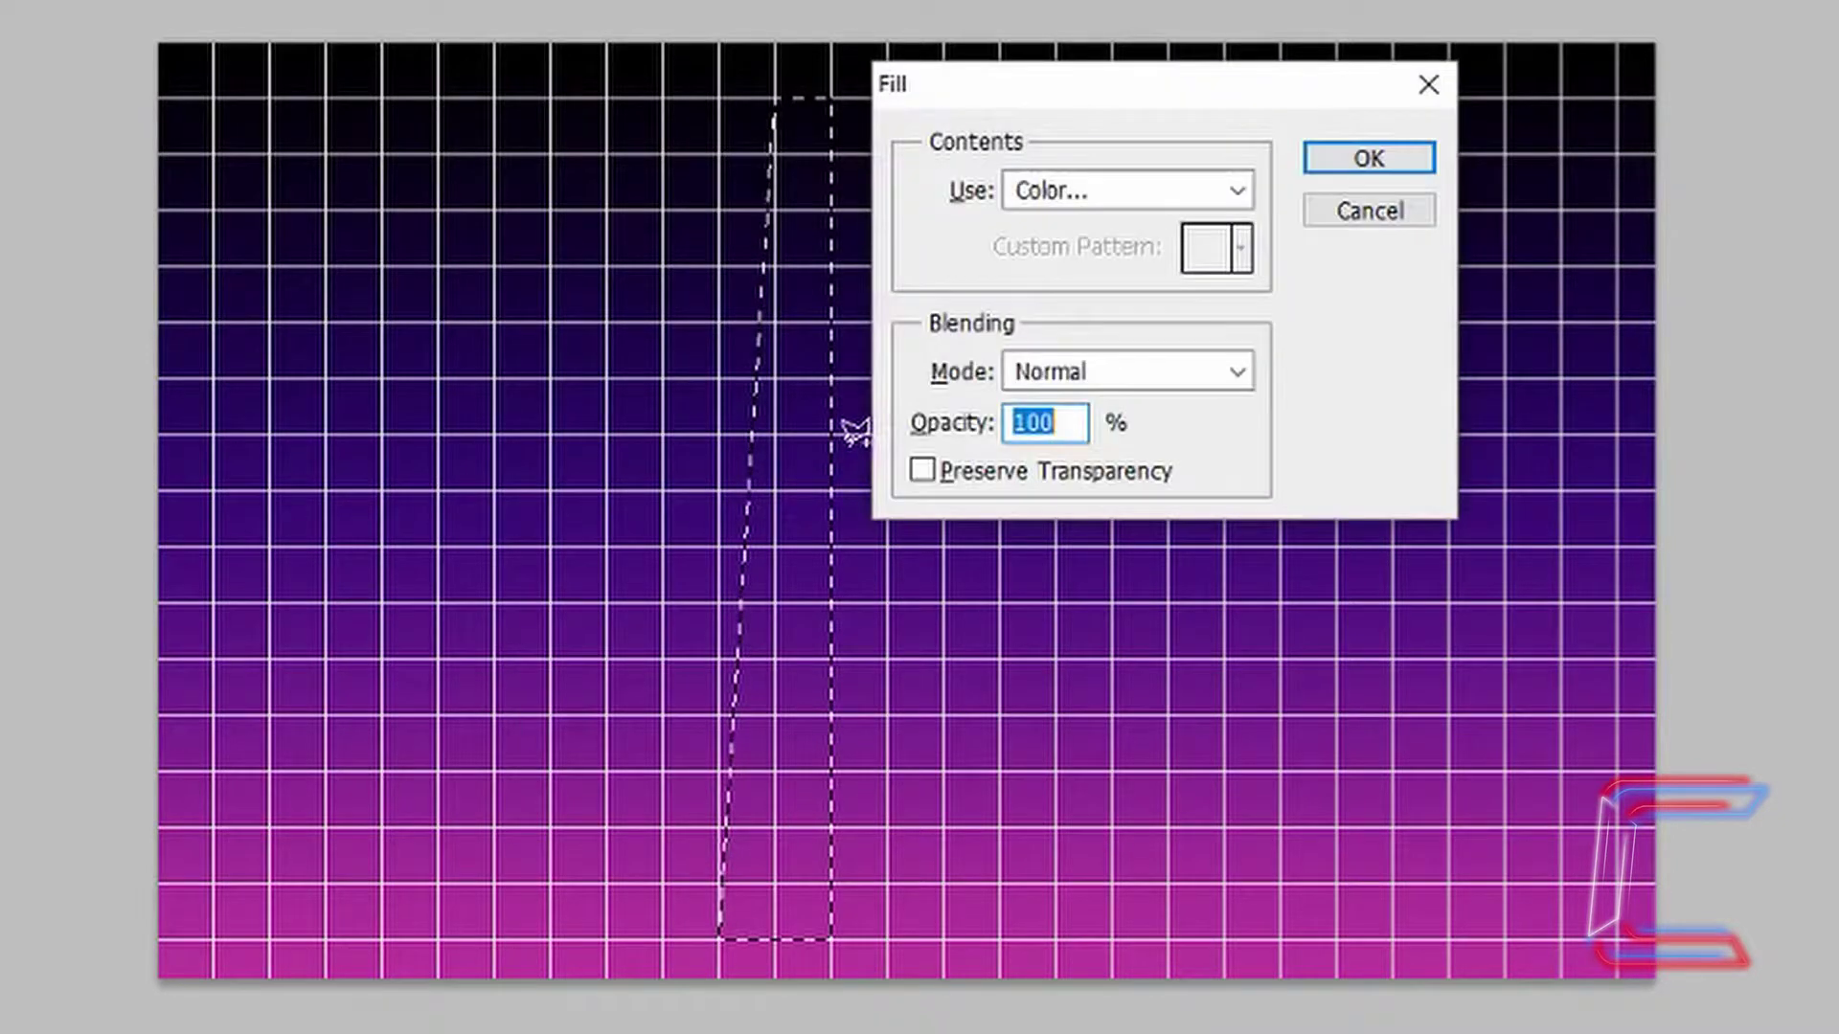
left_click(1152, 197)
left_click(1041, 524)
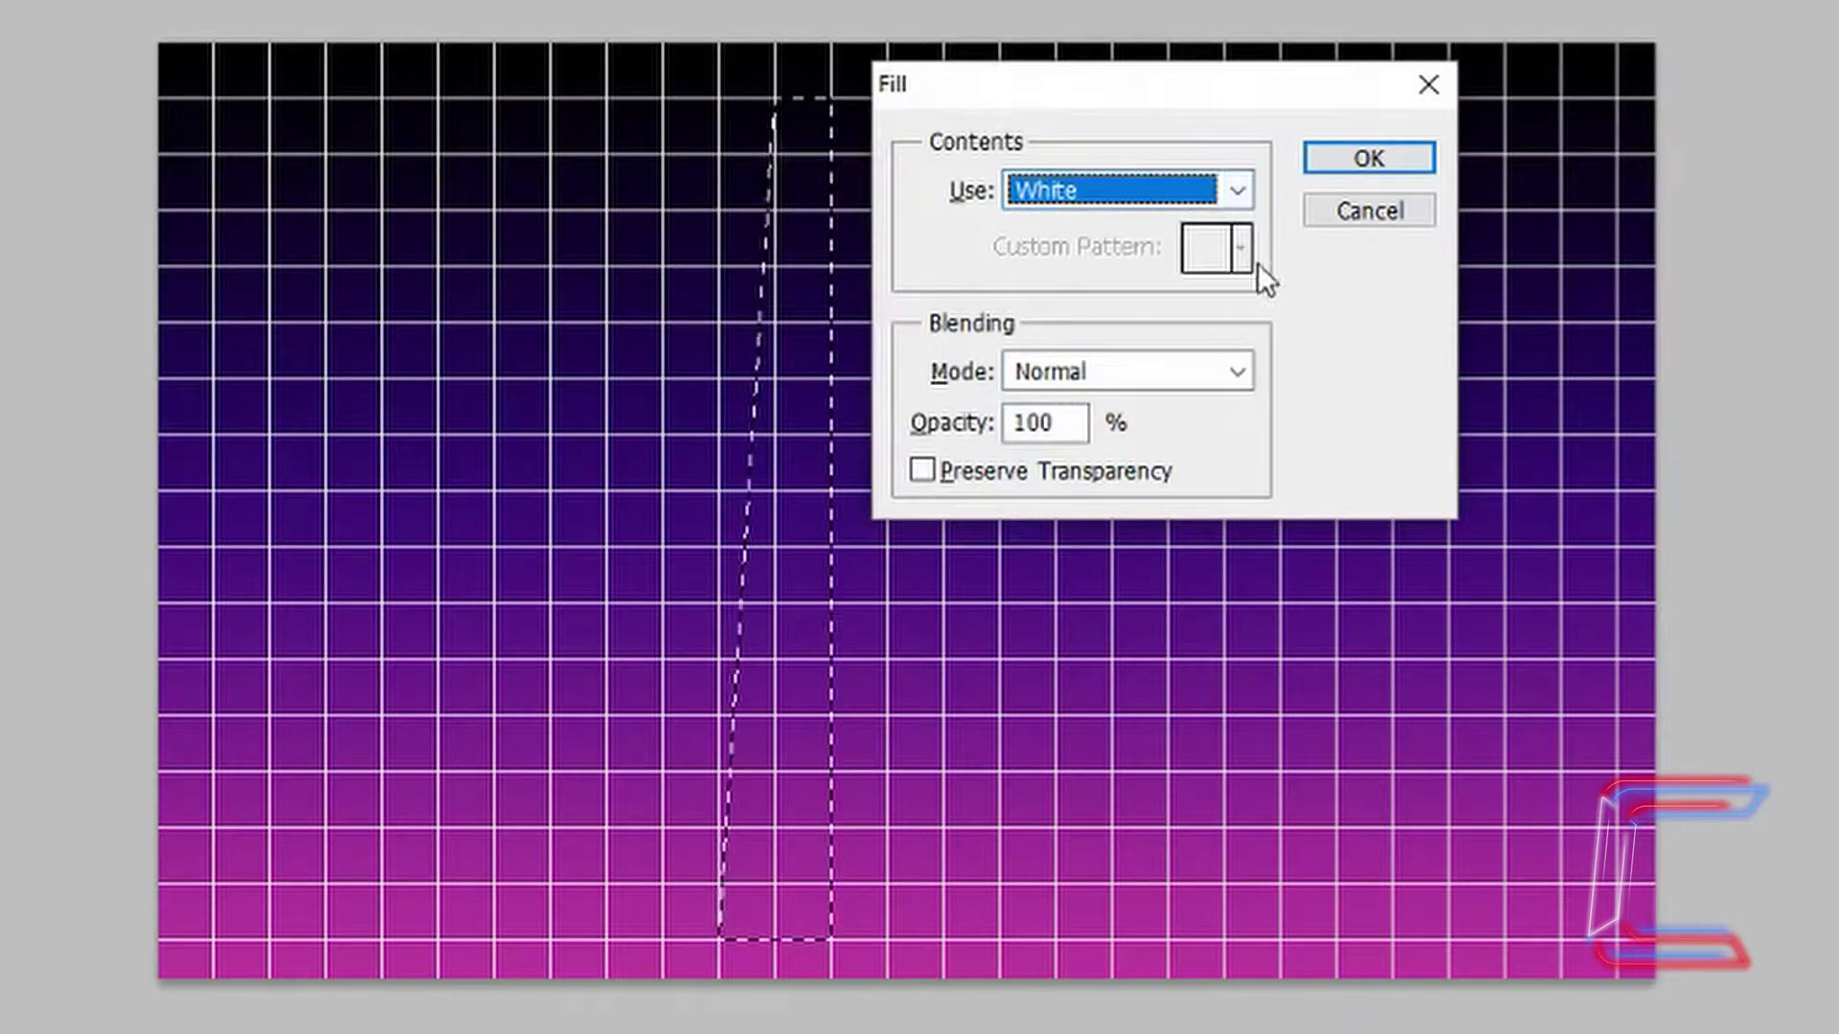
left_click(1370, 155)
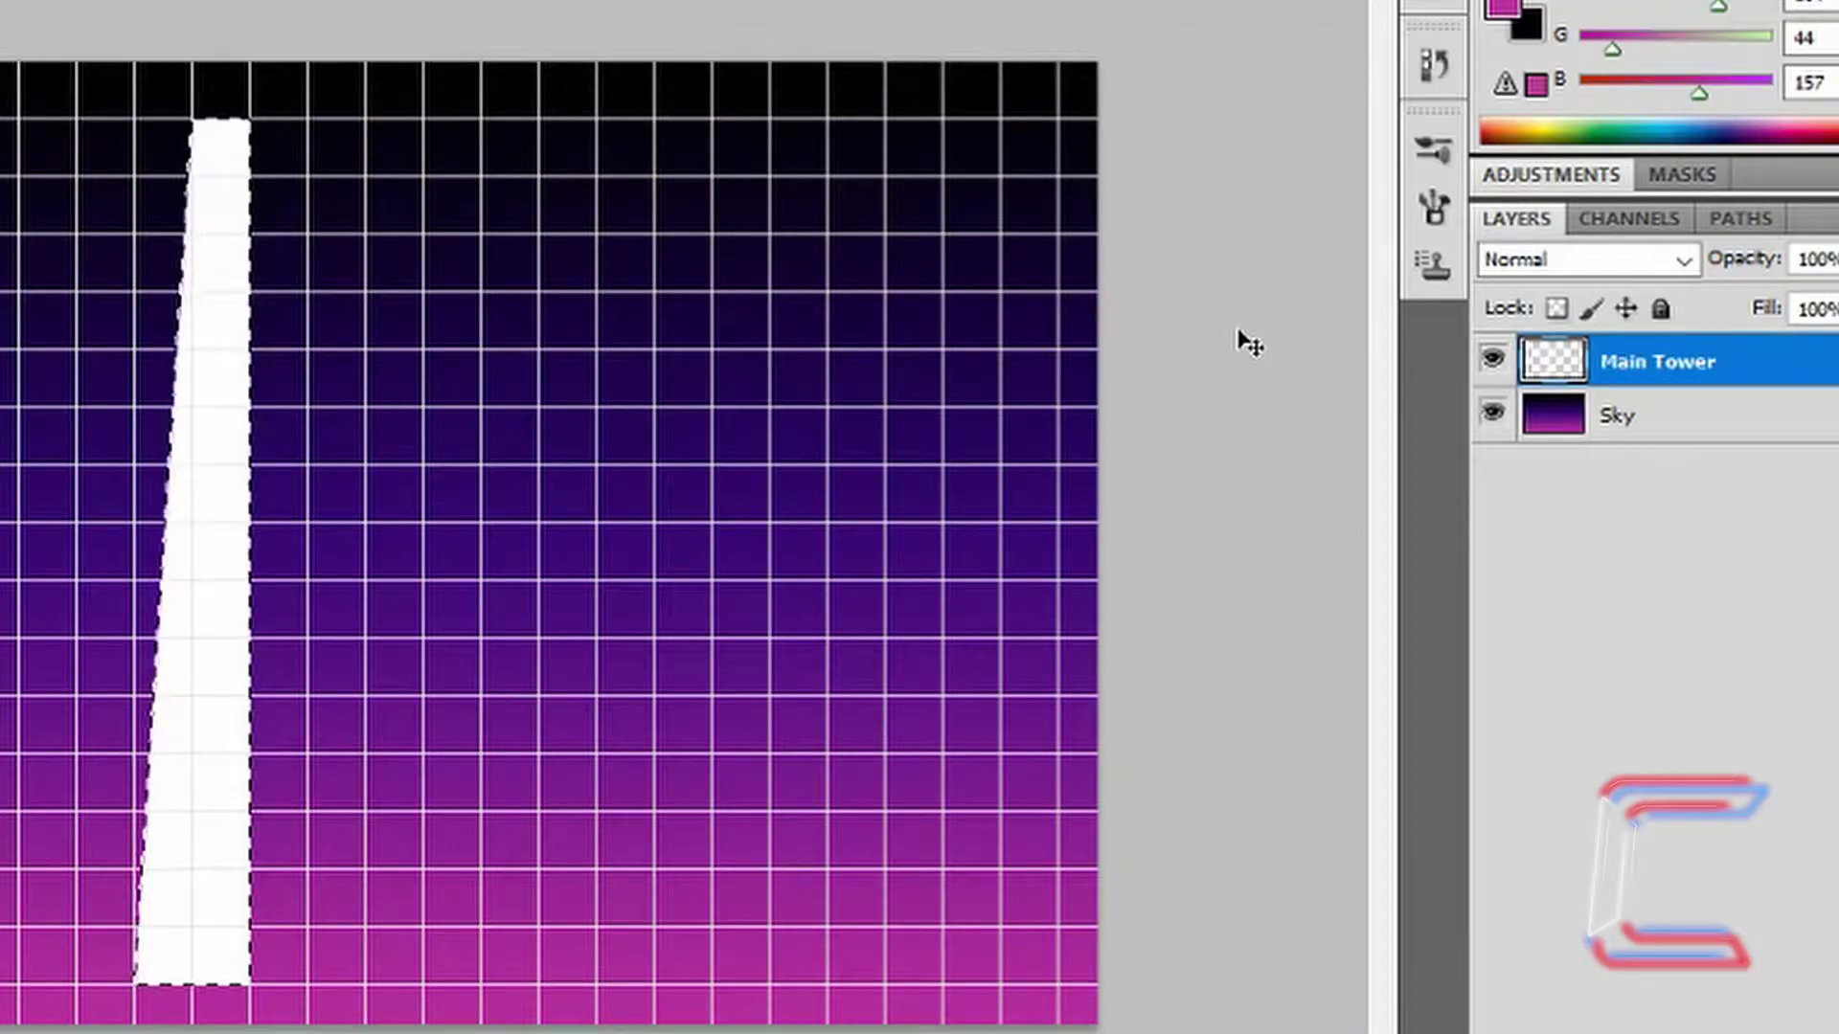
key("ctrl+d")
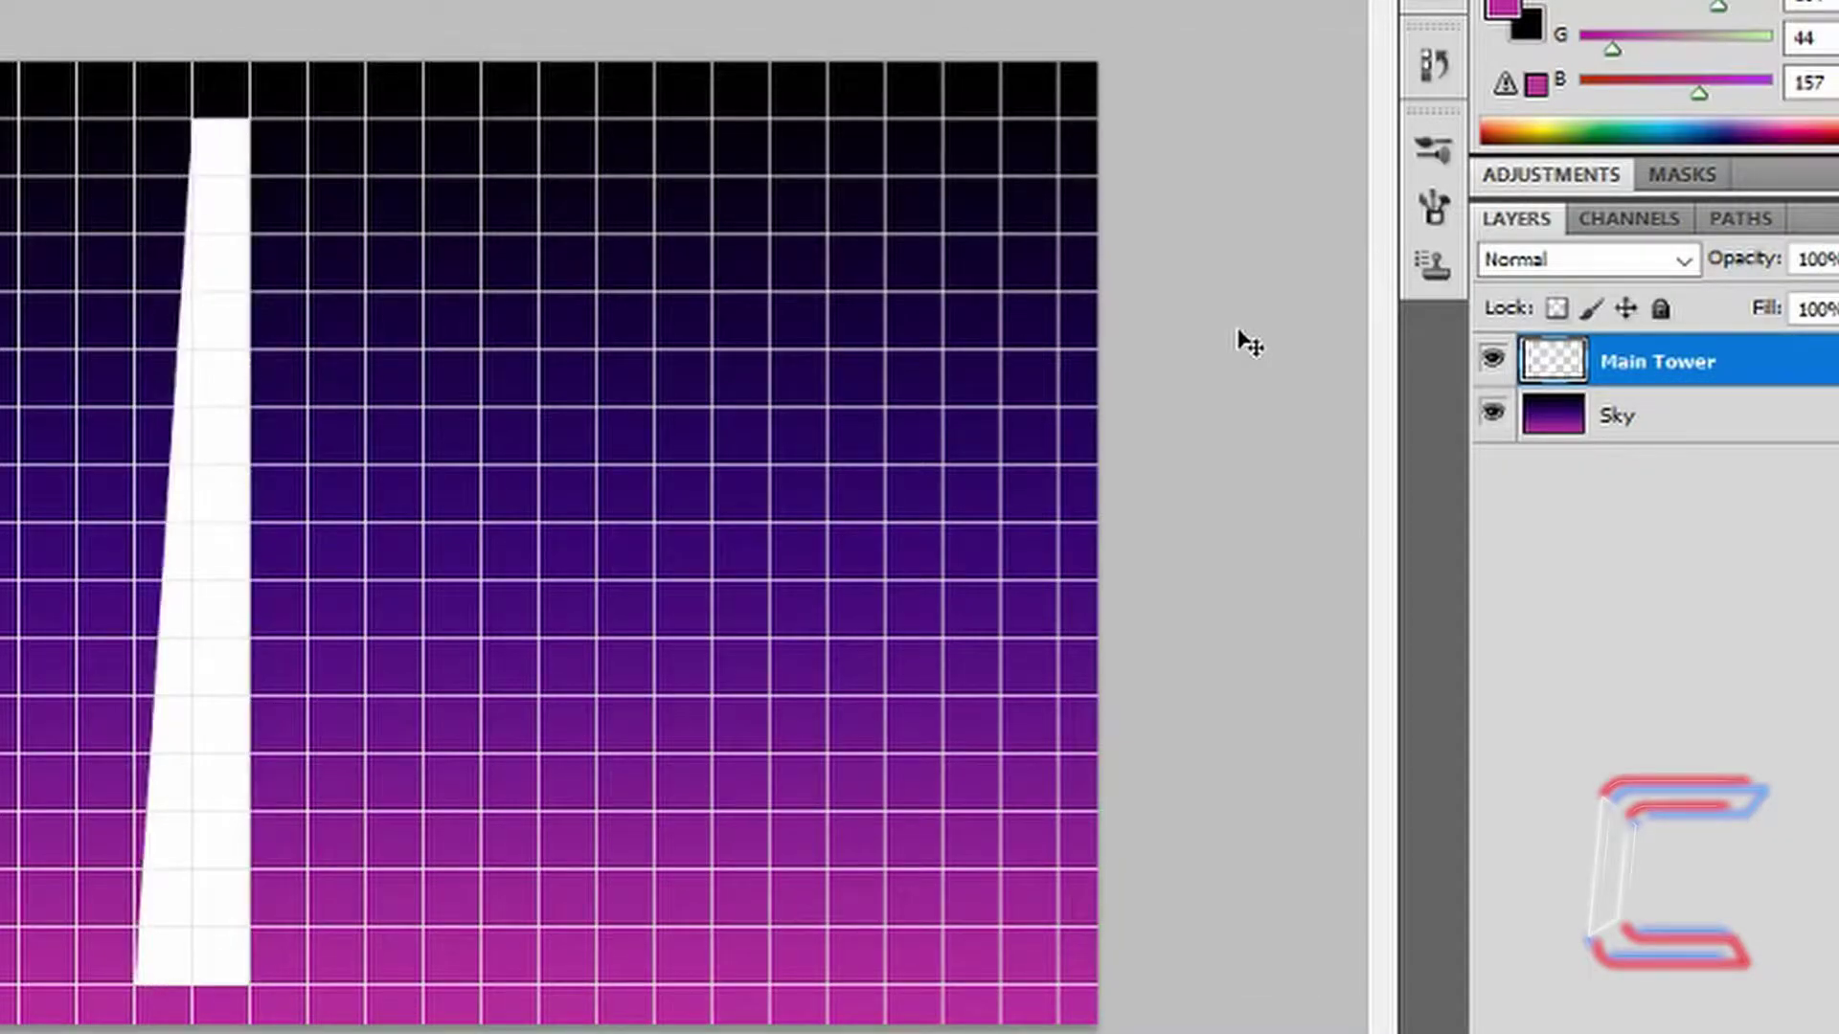
Step: Rename the Main Tower layer as Main Tower Left Side
double_click(1647, 369)
left_click(1712, 363)
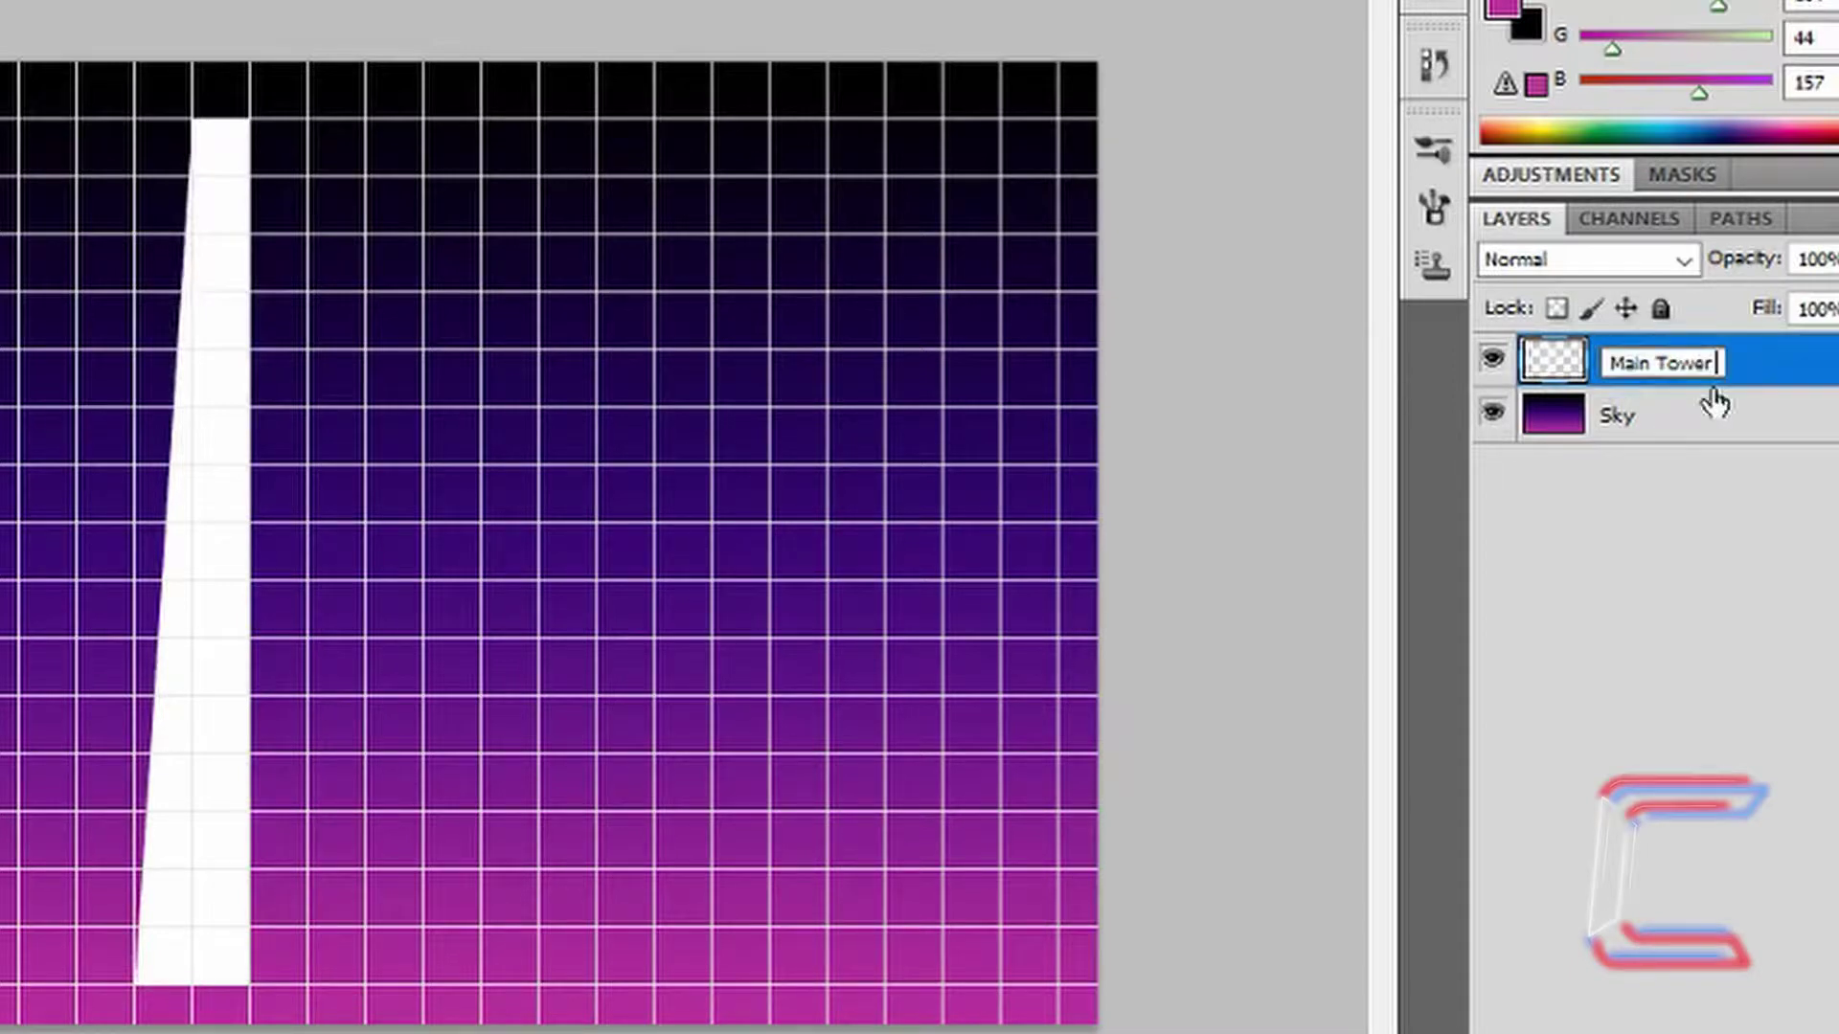
type("Left Side")
key("Return")
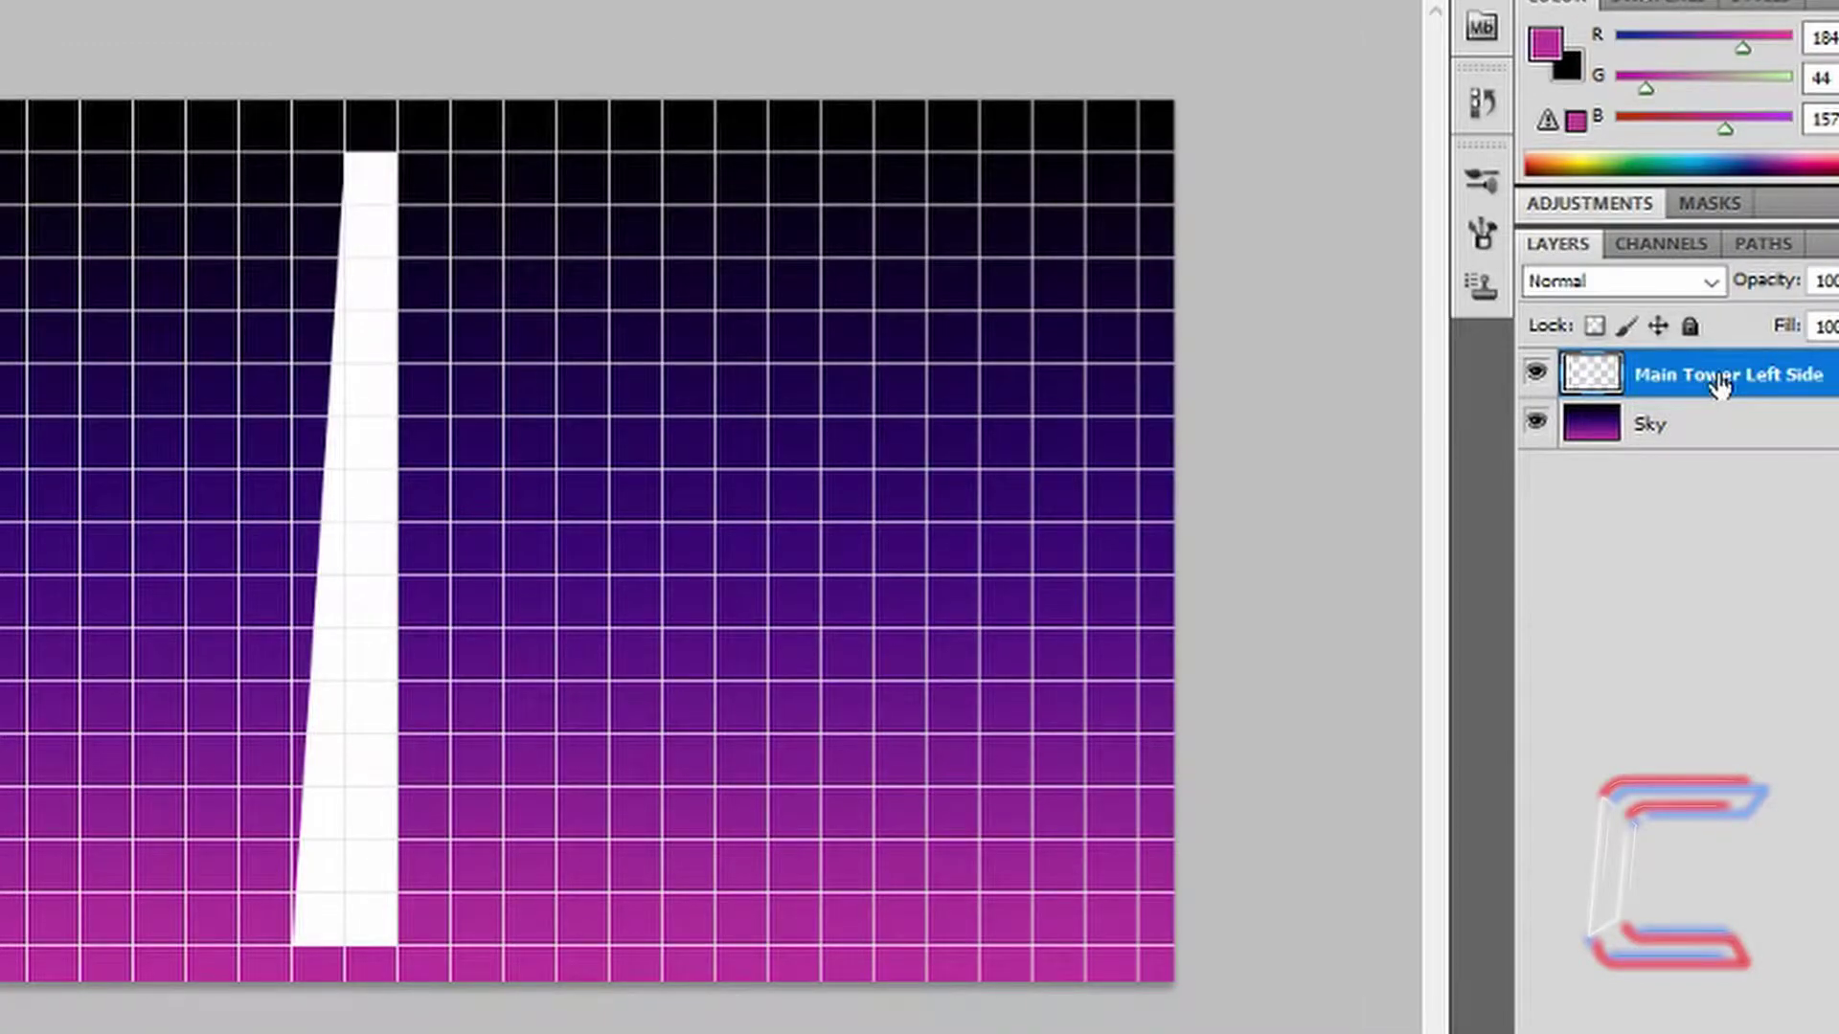
Step: Duplicate the Main Tower Left Side layer as Main Tower Right Side
right_click(1719, 383)
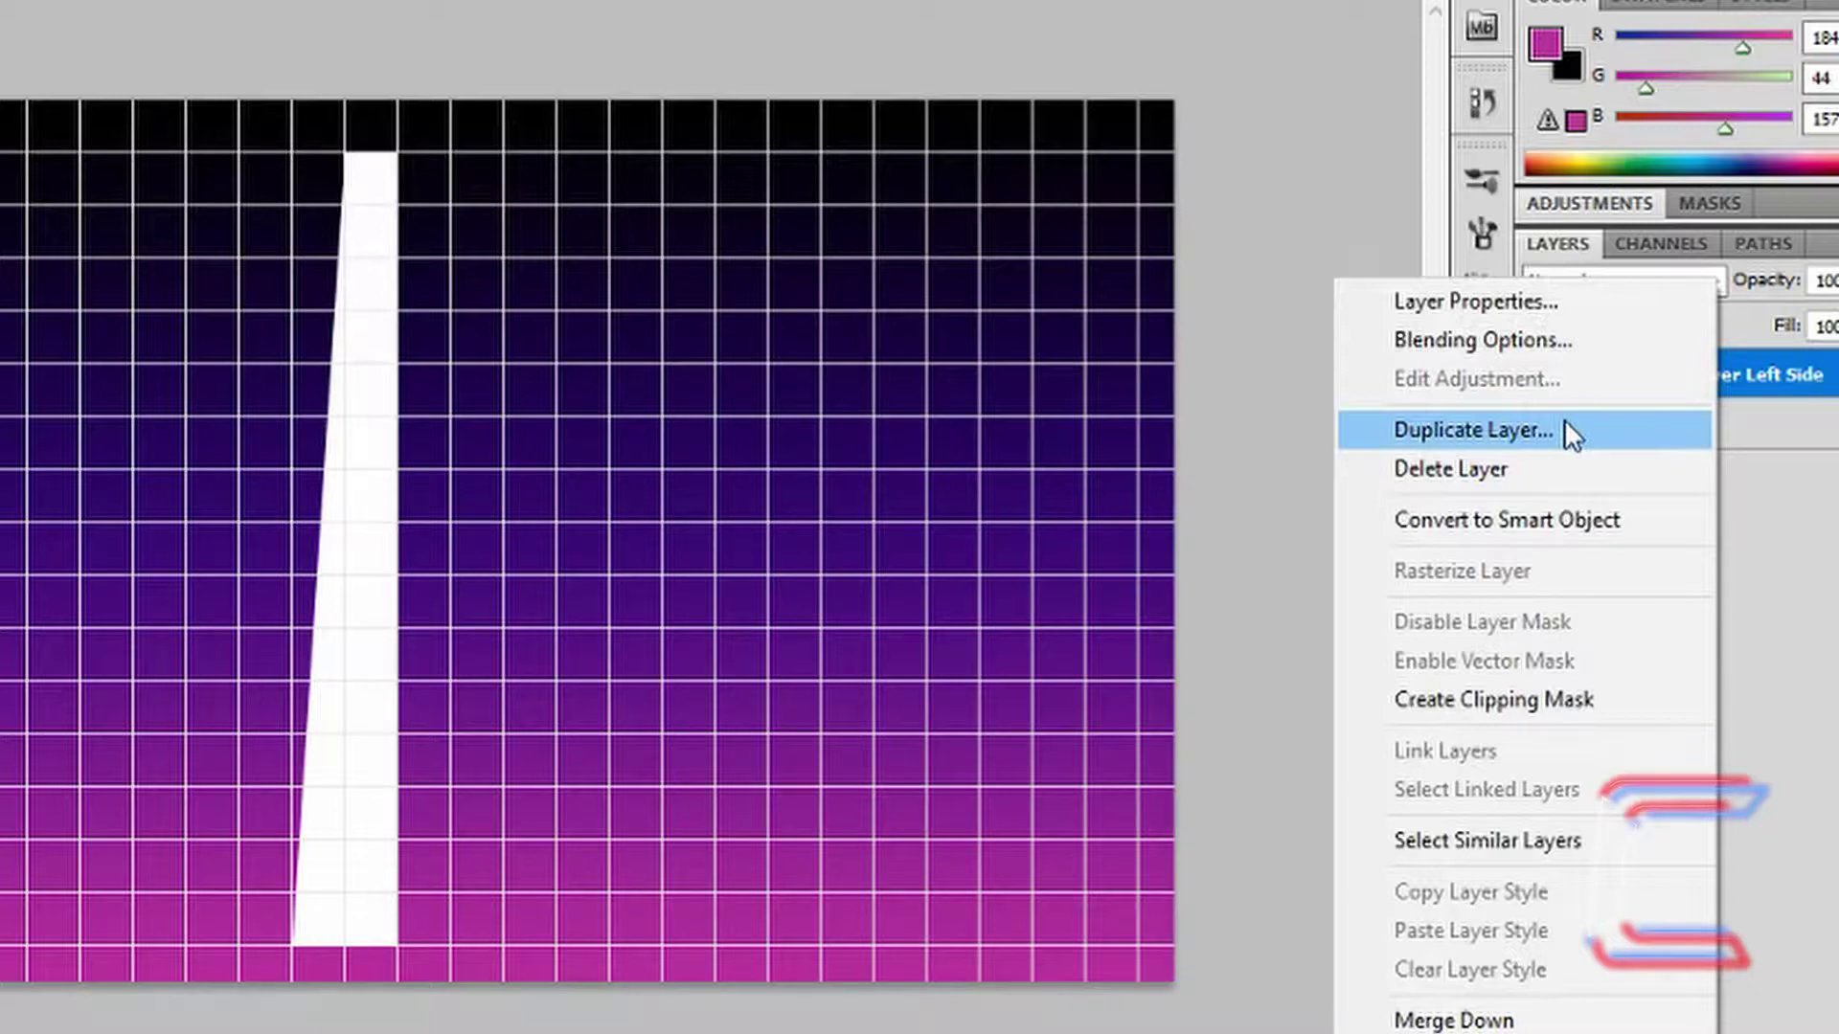
left_click(1475, 430)
type("Main Tower Right Side")
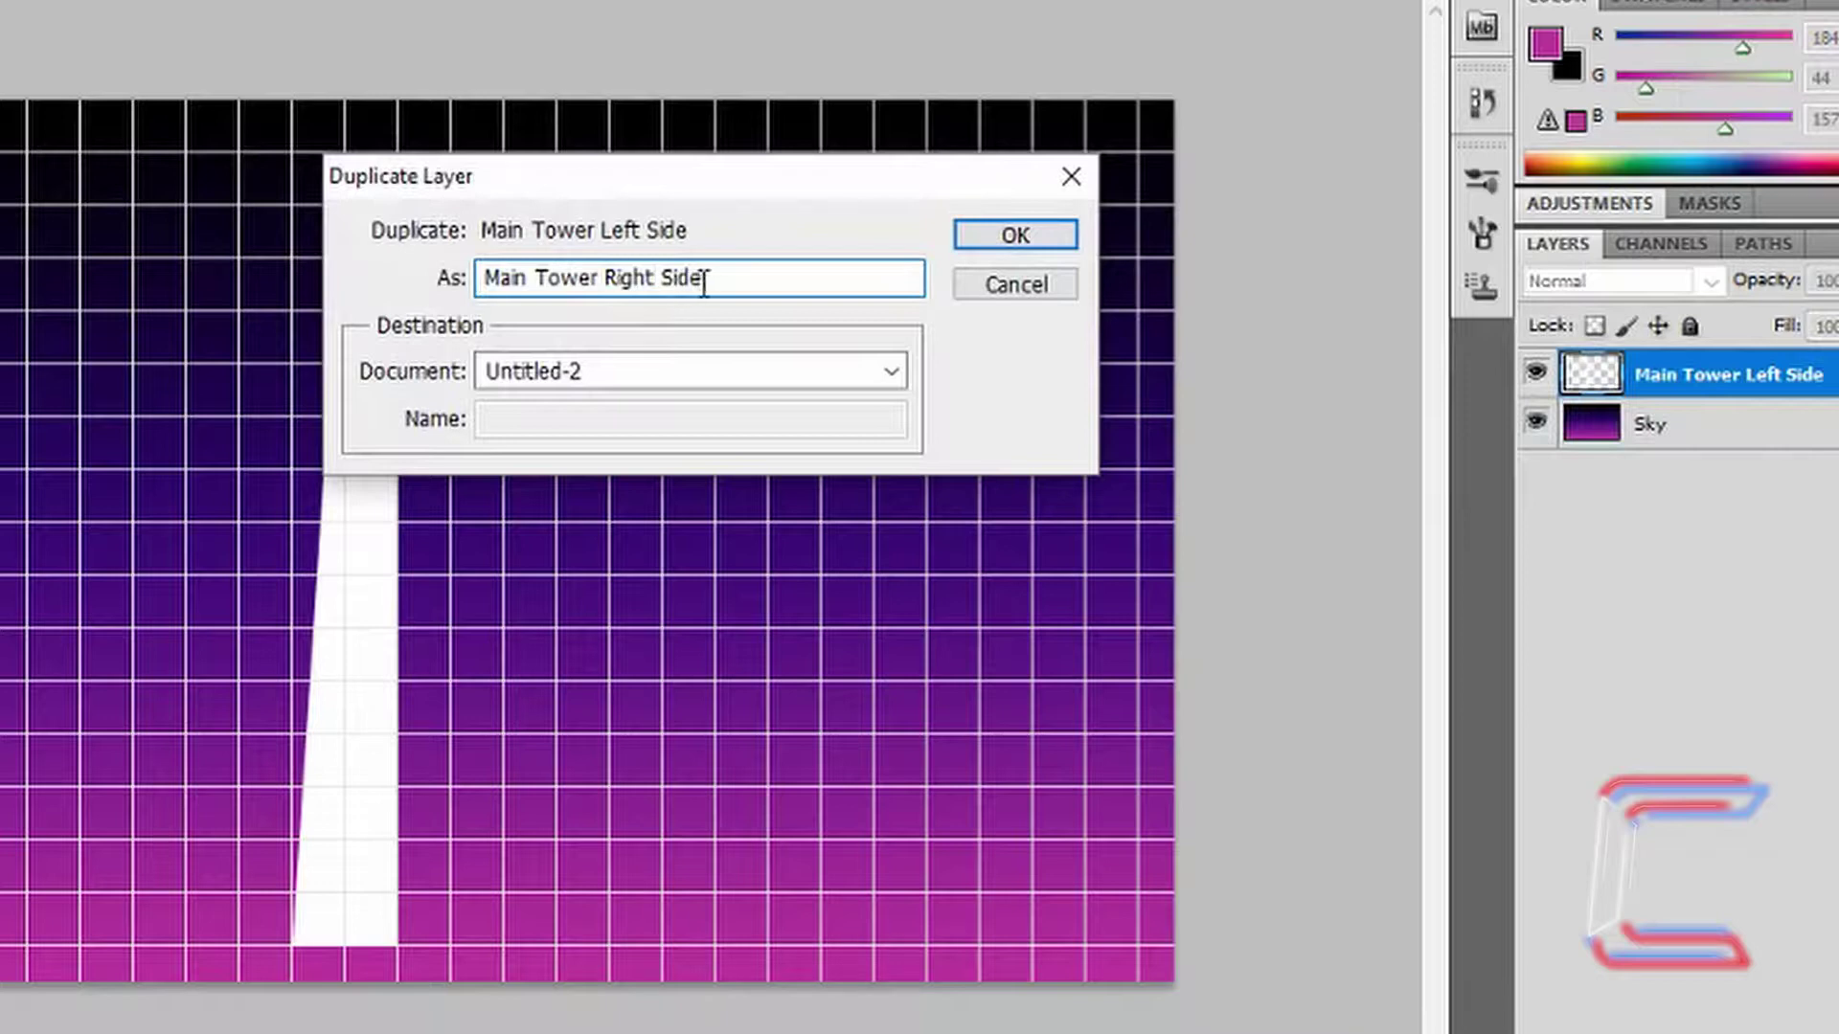
left_click(998, 231)
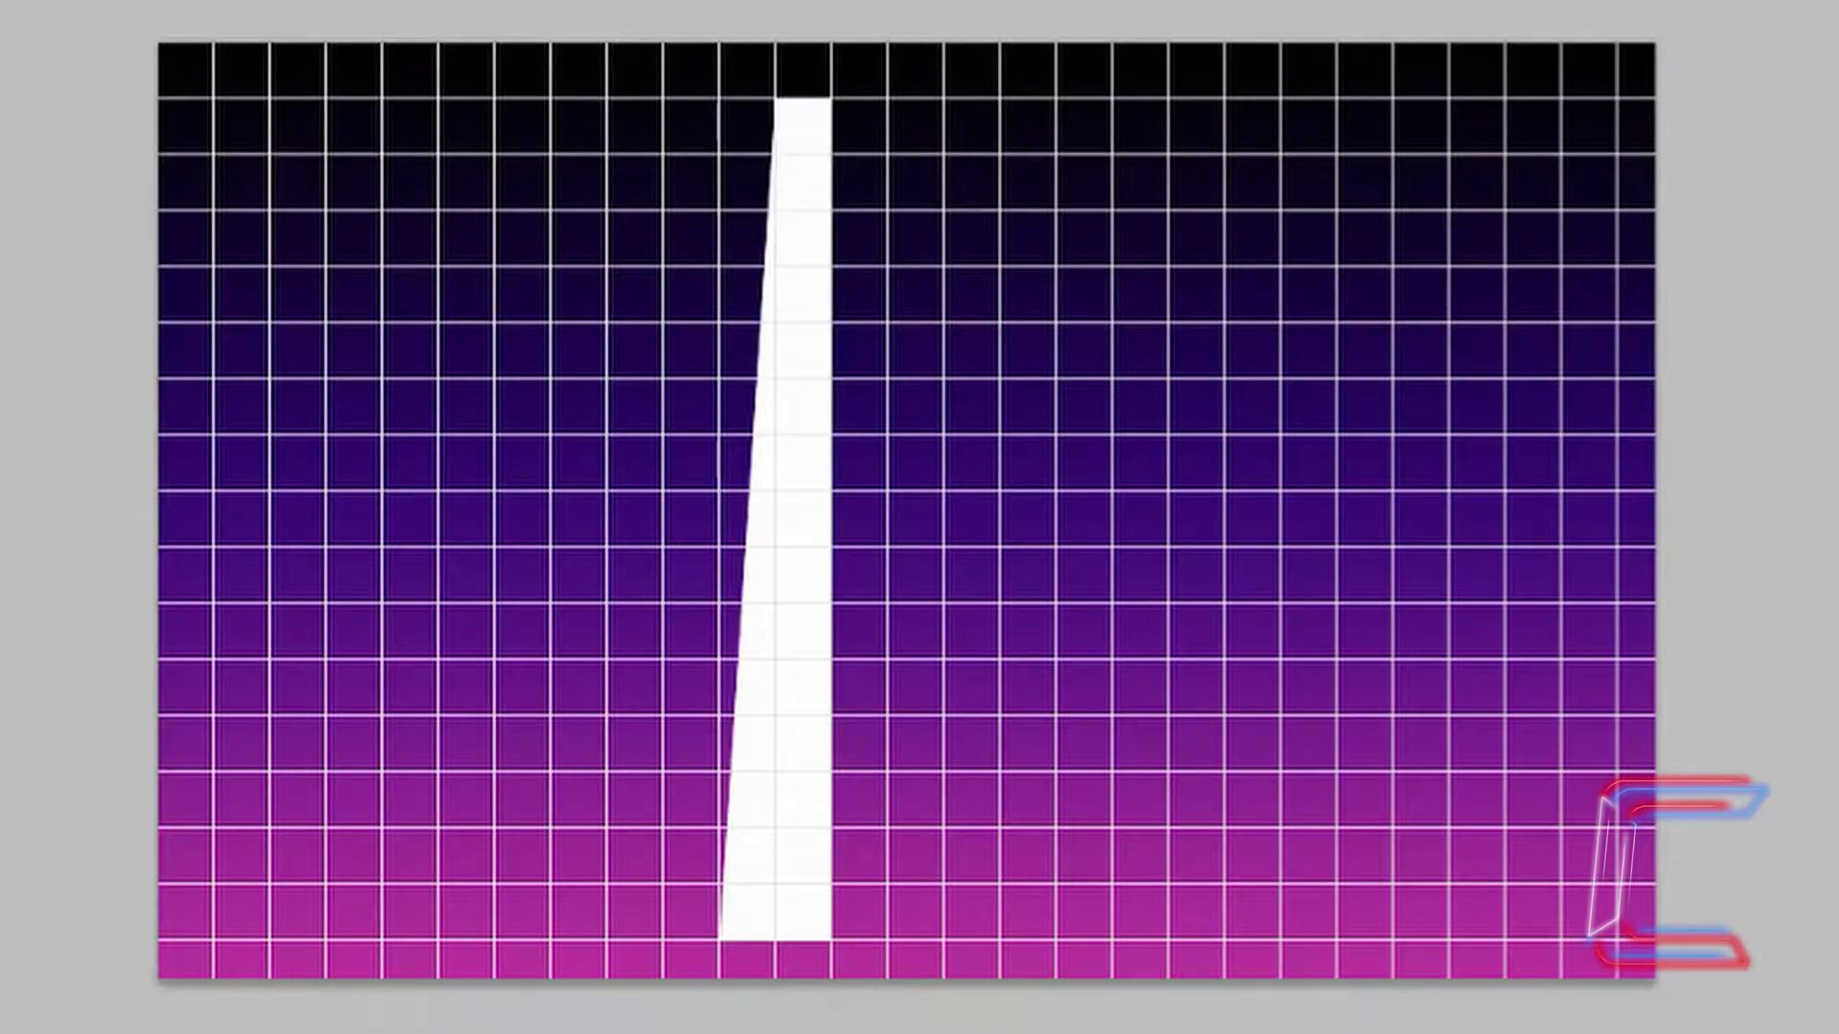
Step: Flip the Main Tower Right Side layer horizontally
left_click(135, 2)
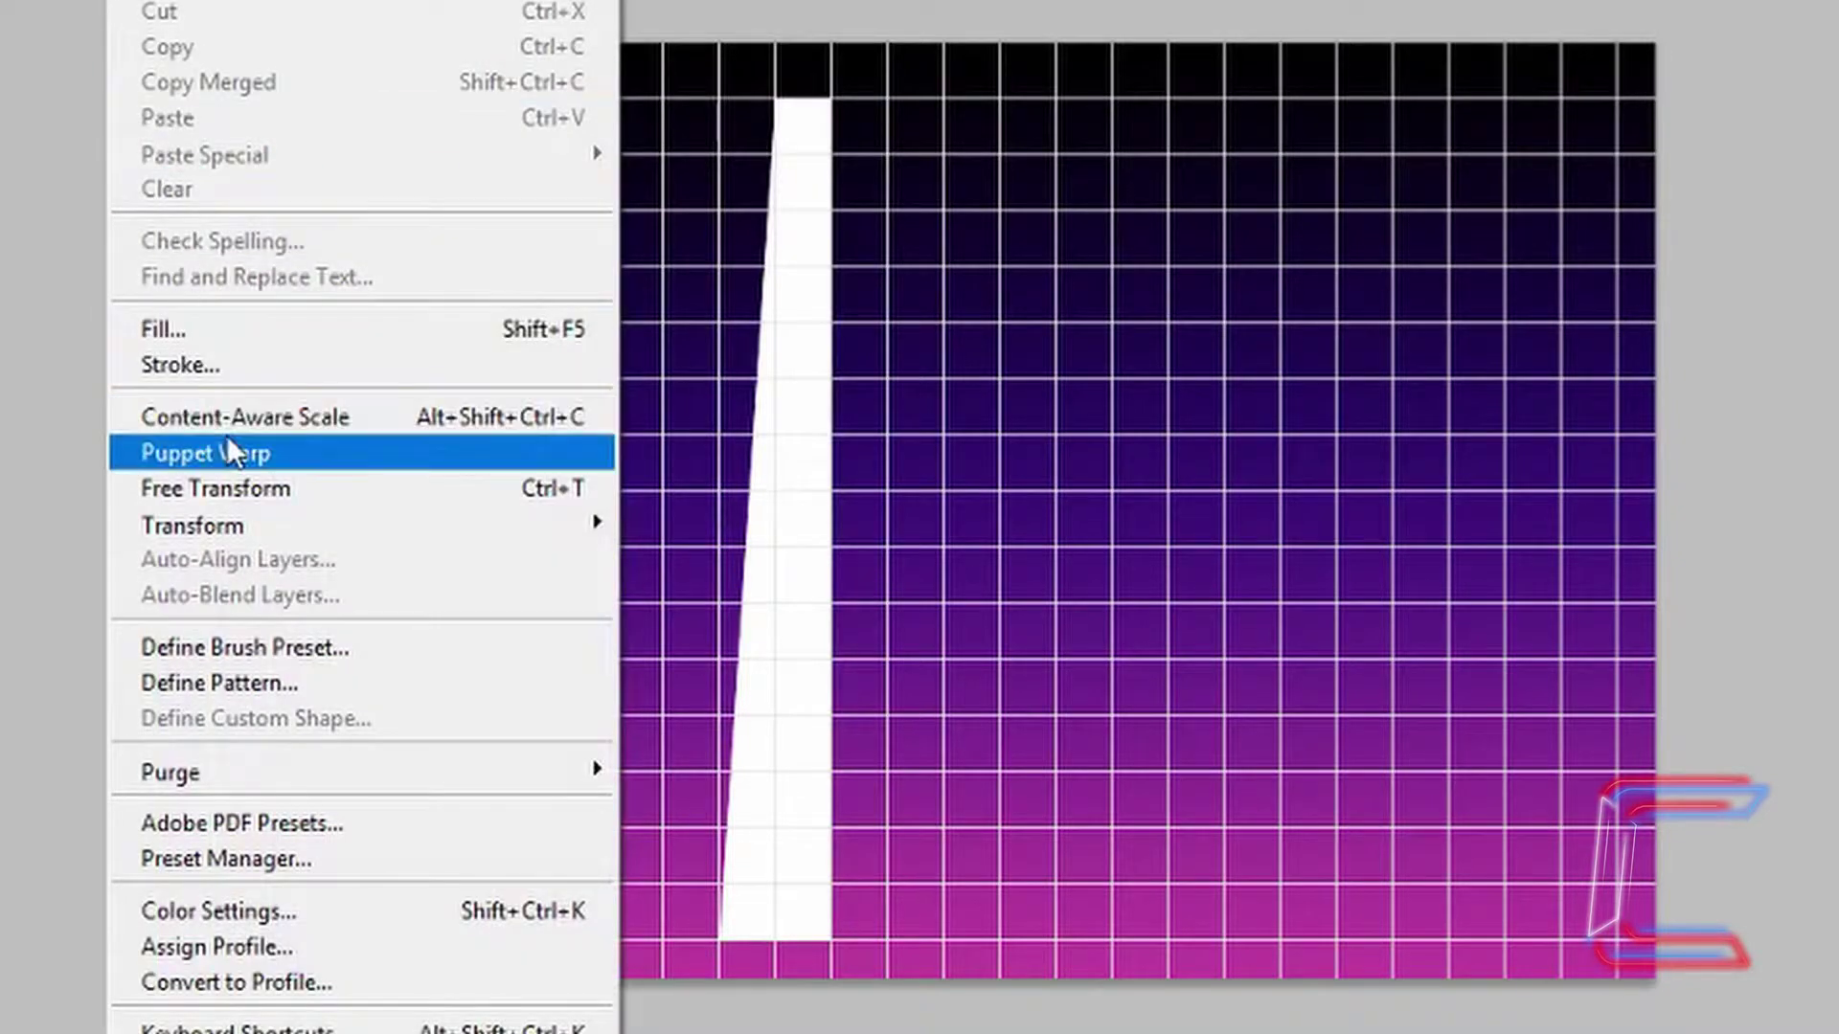
mouse_move(233, 523)
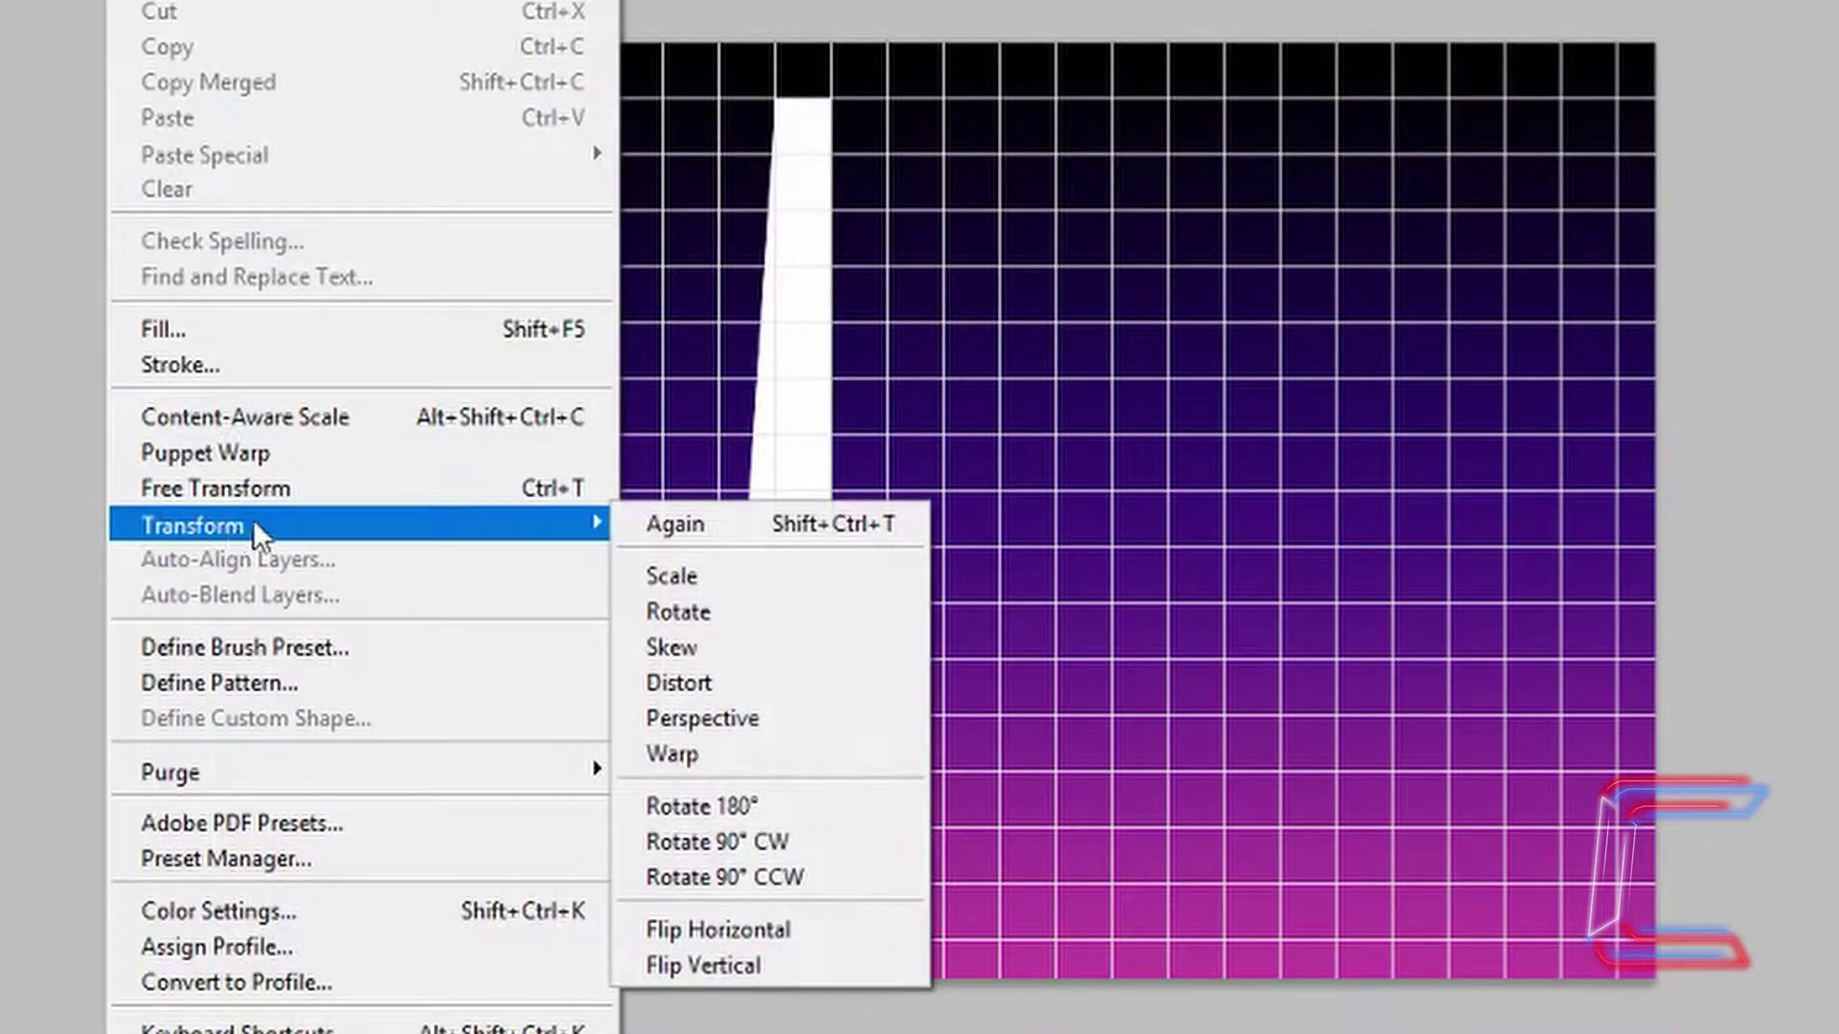
left_click(762, 931)
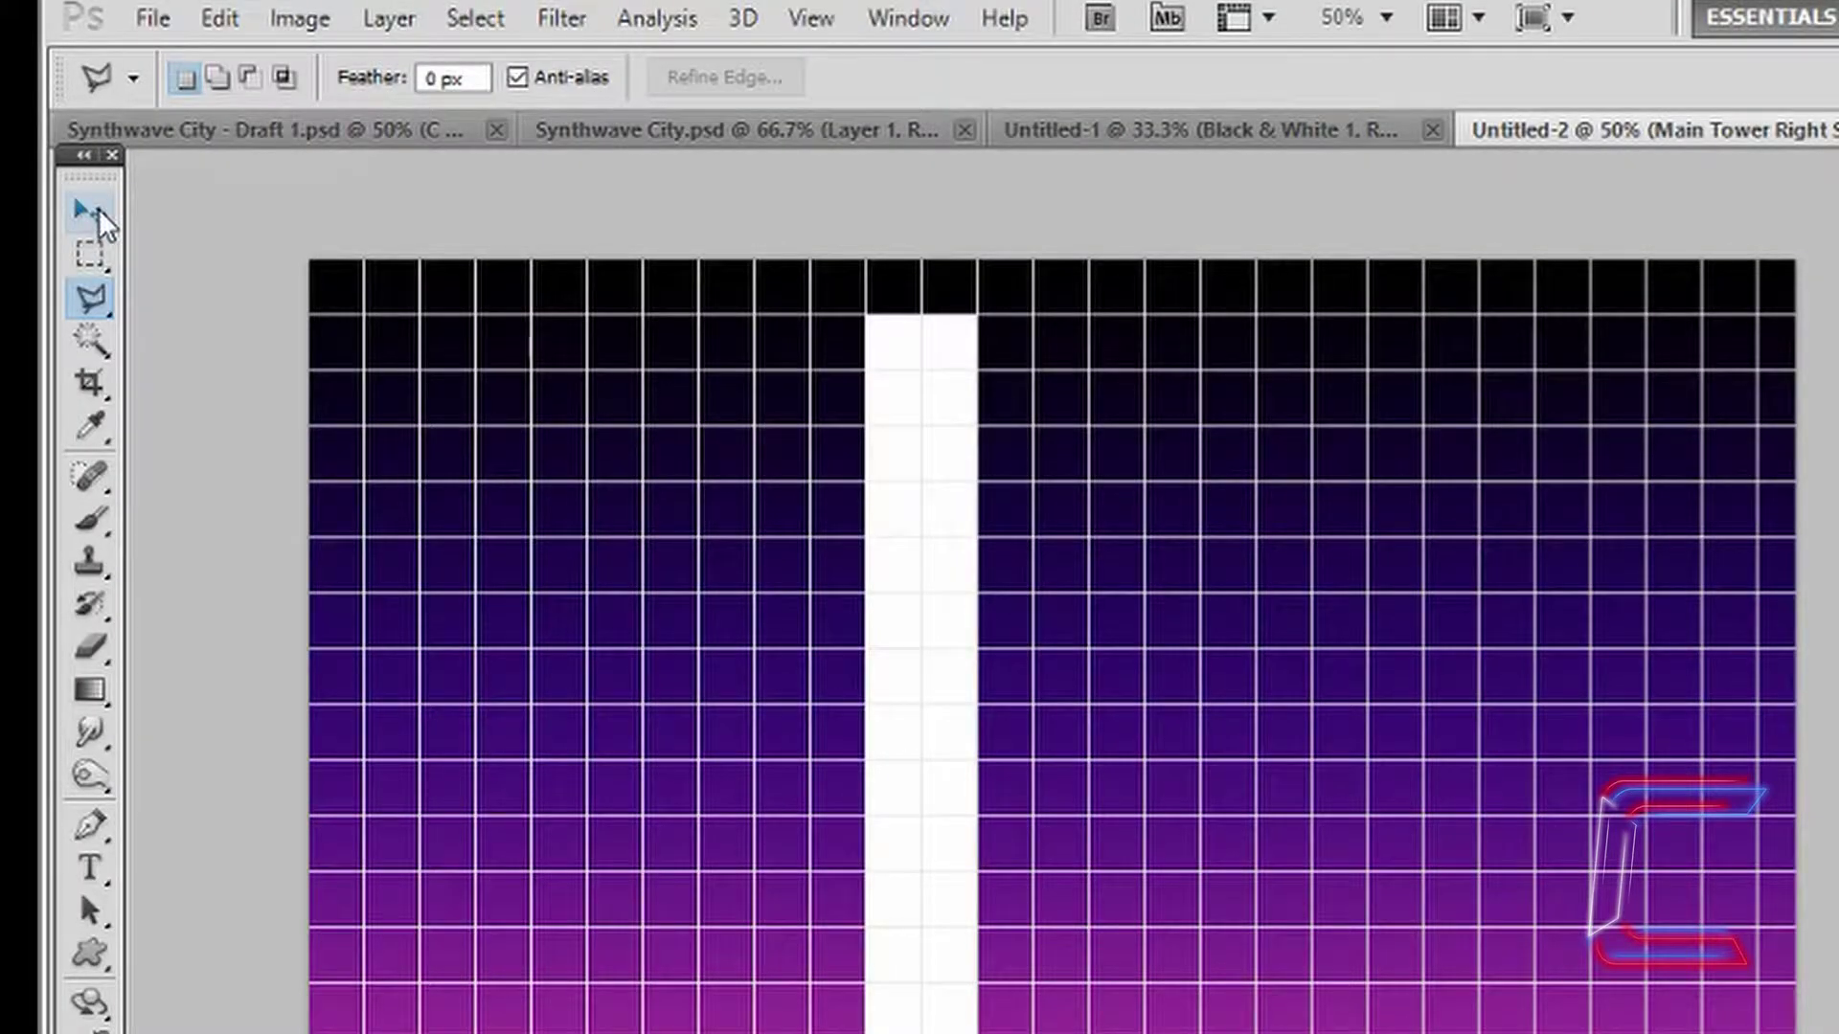
Step: Move the Main Tower Right Side half two grid squares right so it joins the left half into a symmetrical tower
left_click(91, 210)
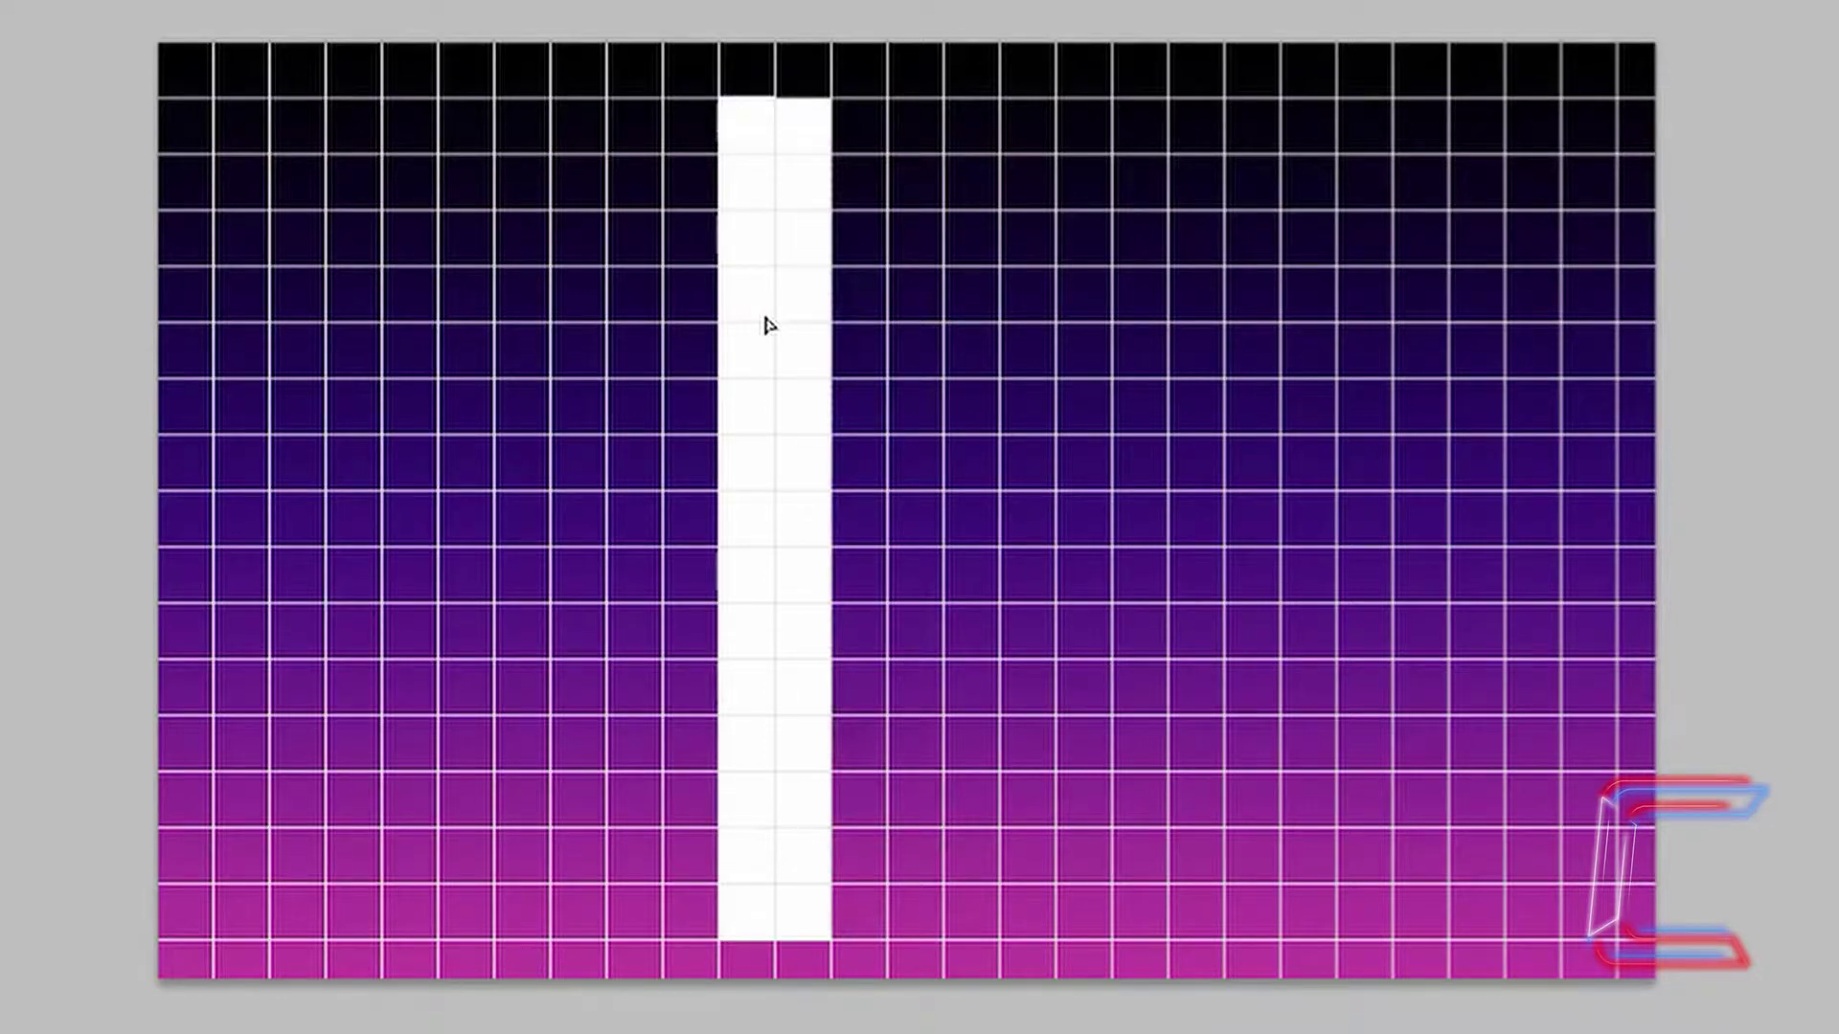
left_click_drag(769, 326, 876, 331)
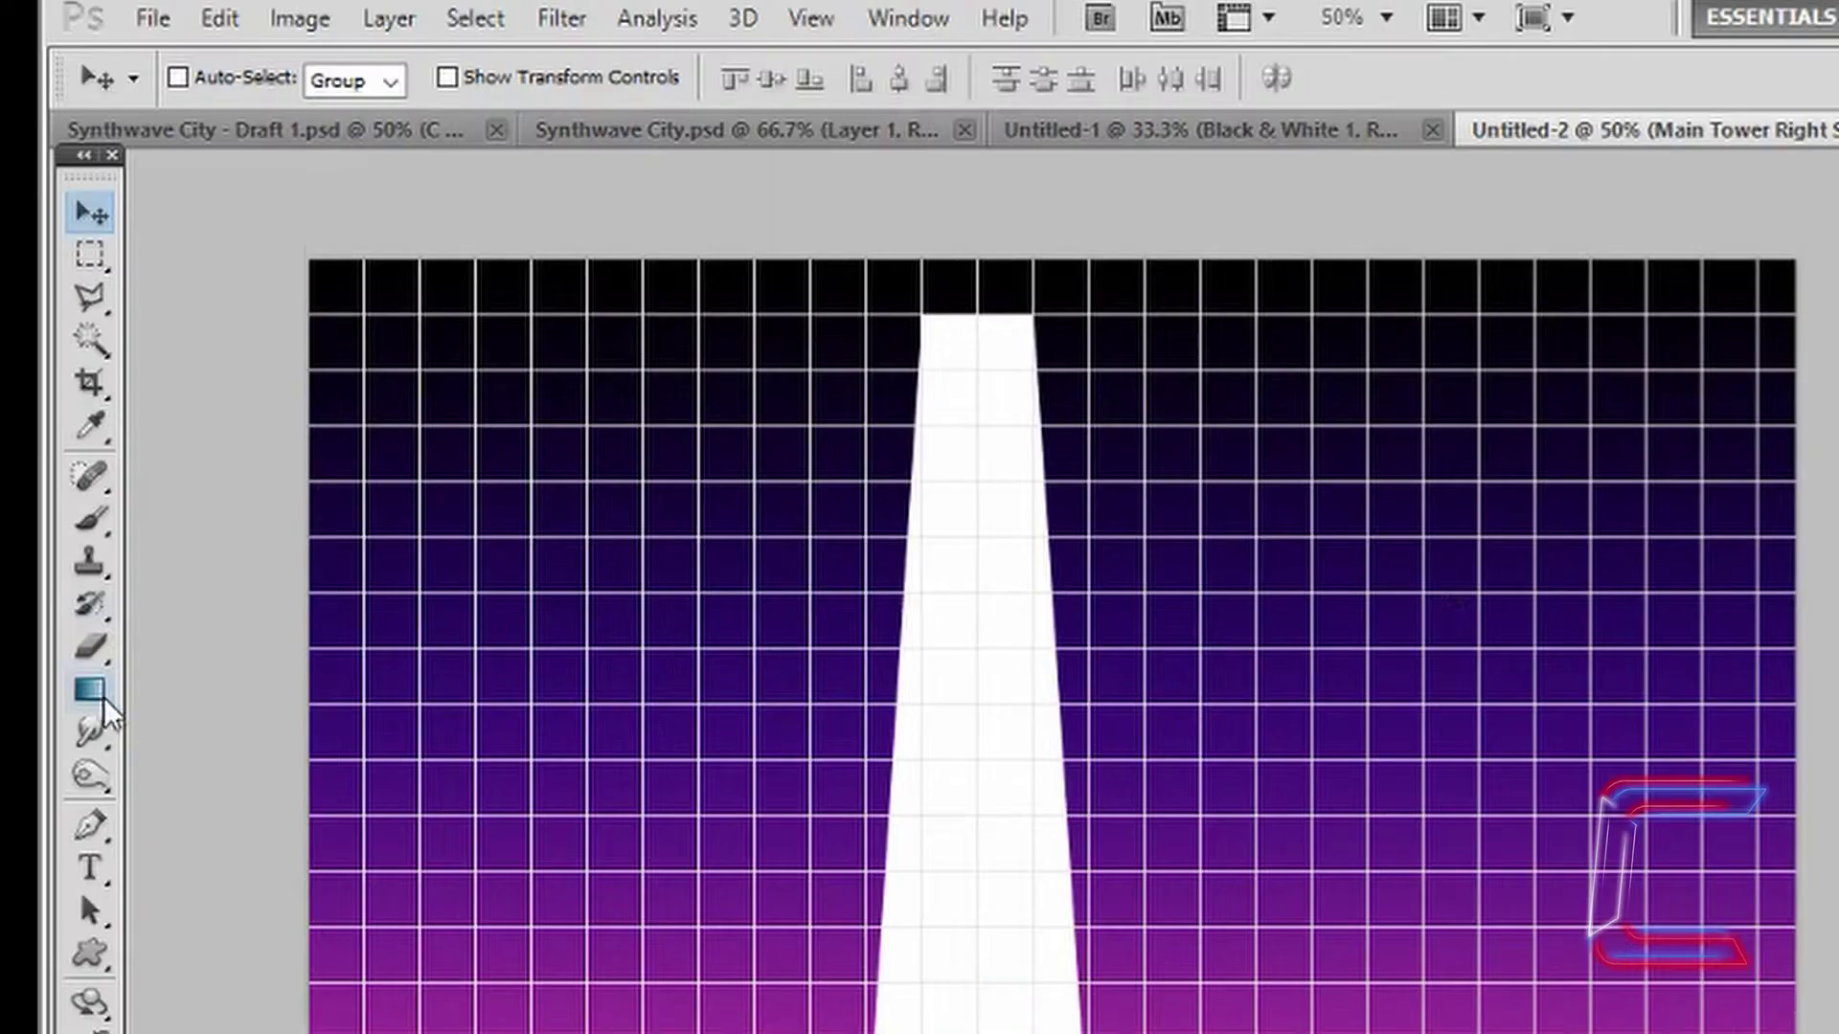
Step: Edit the Gradient tool's colours, setting the black starting stop to 240652
left_click(100, 691)
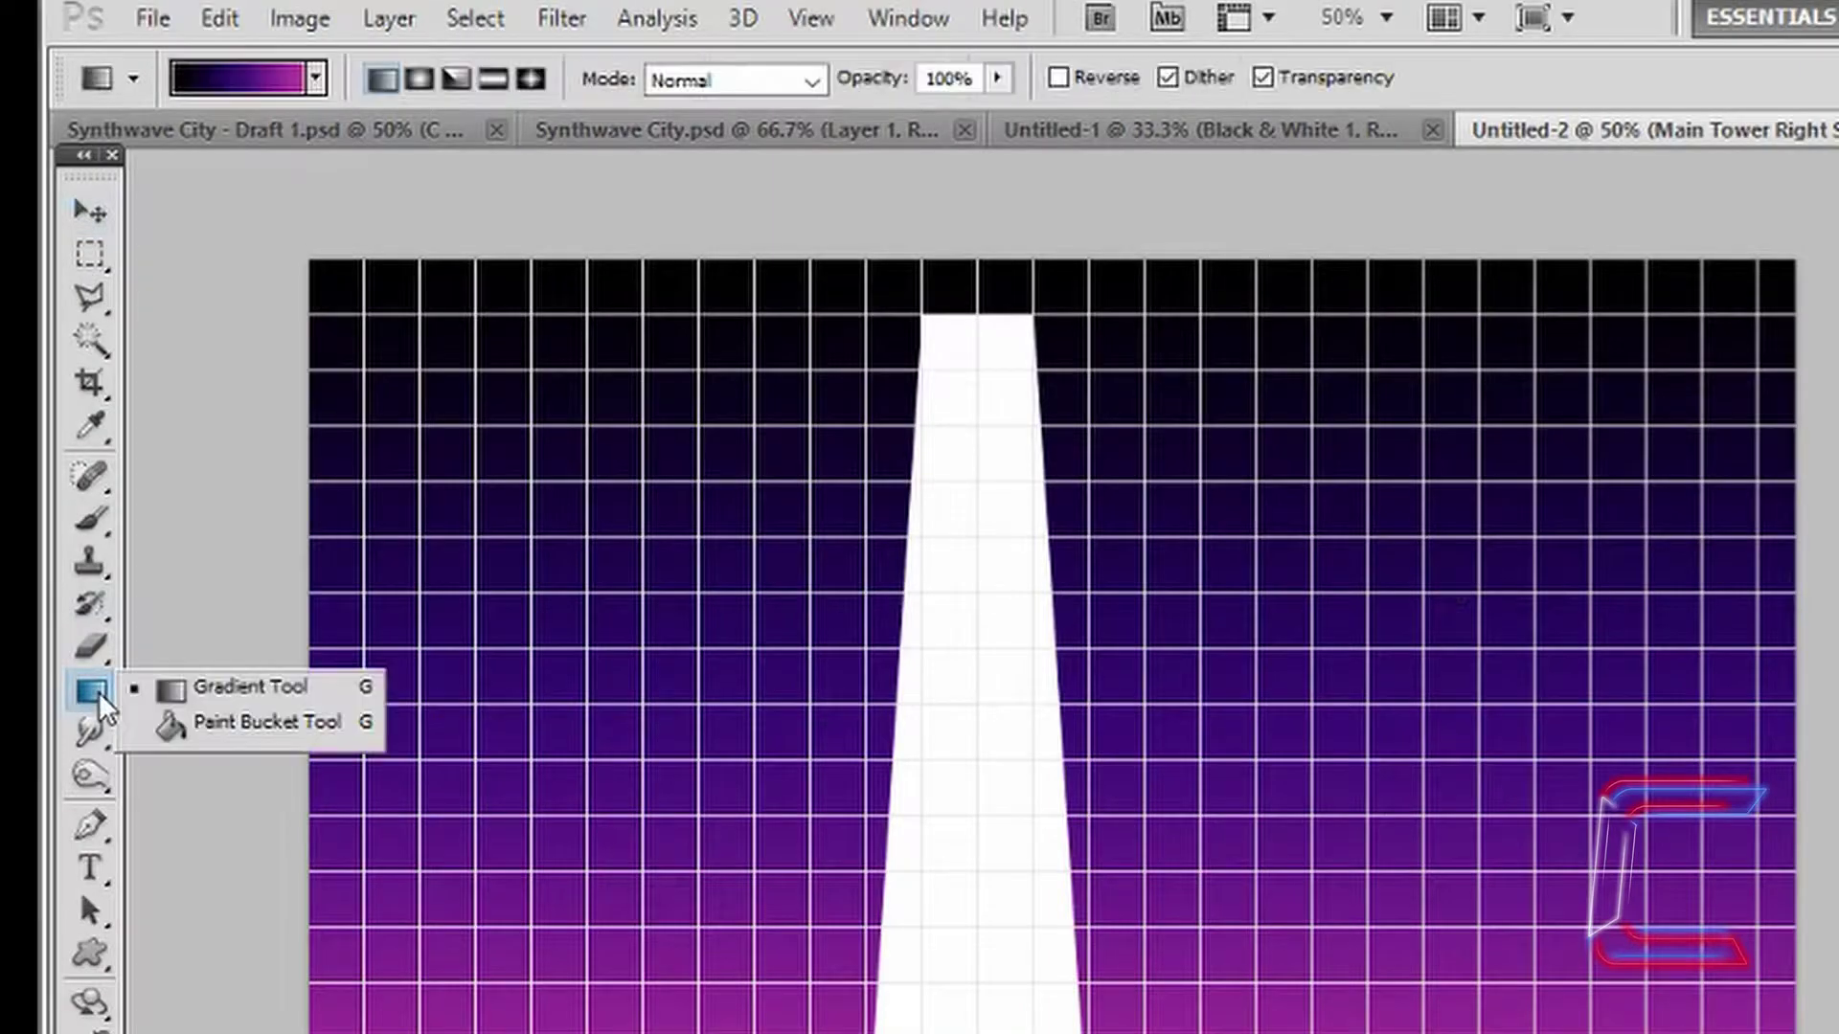
left_click(263, 690)
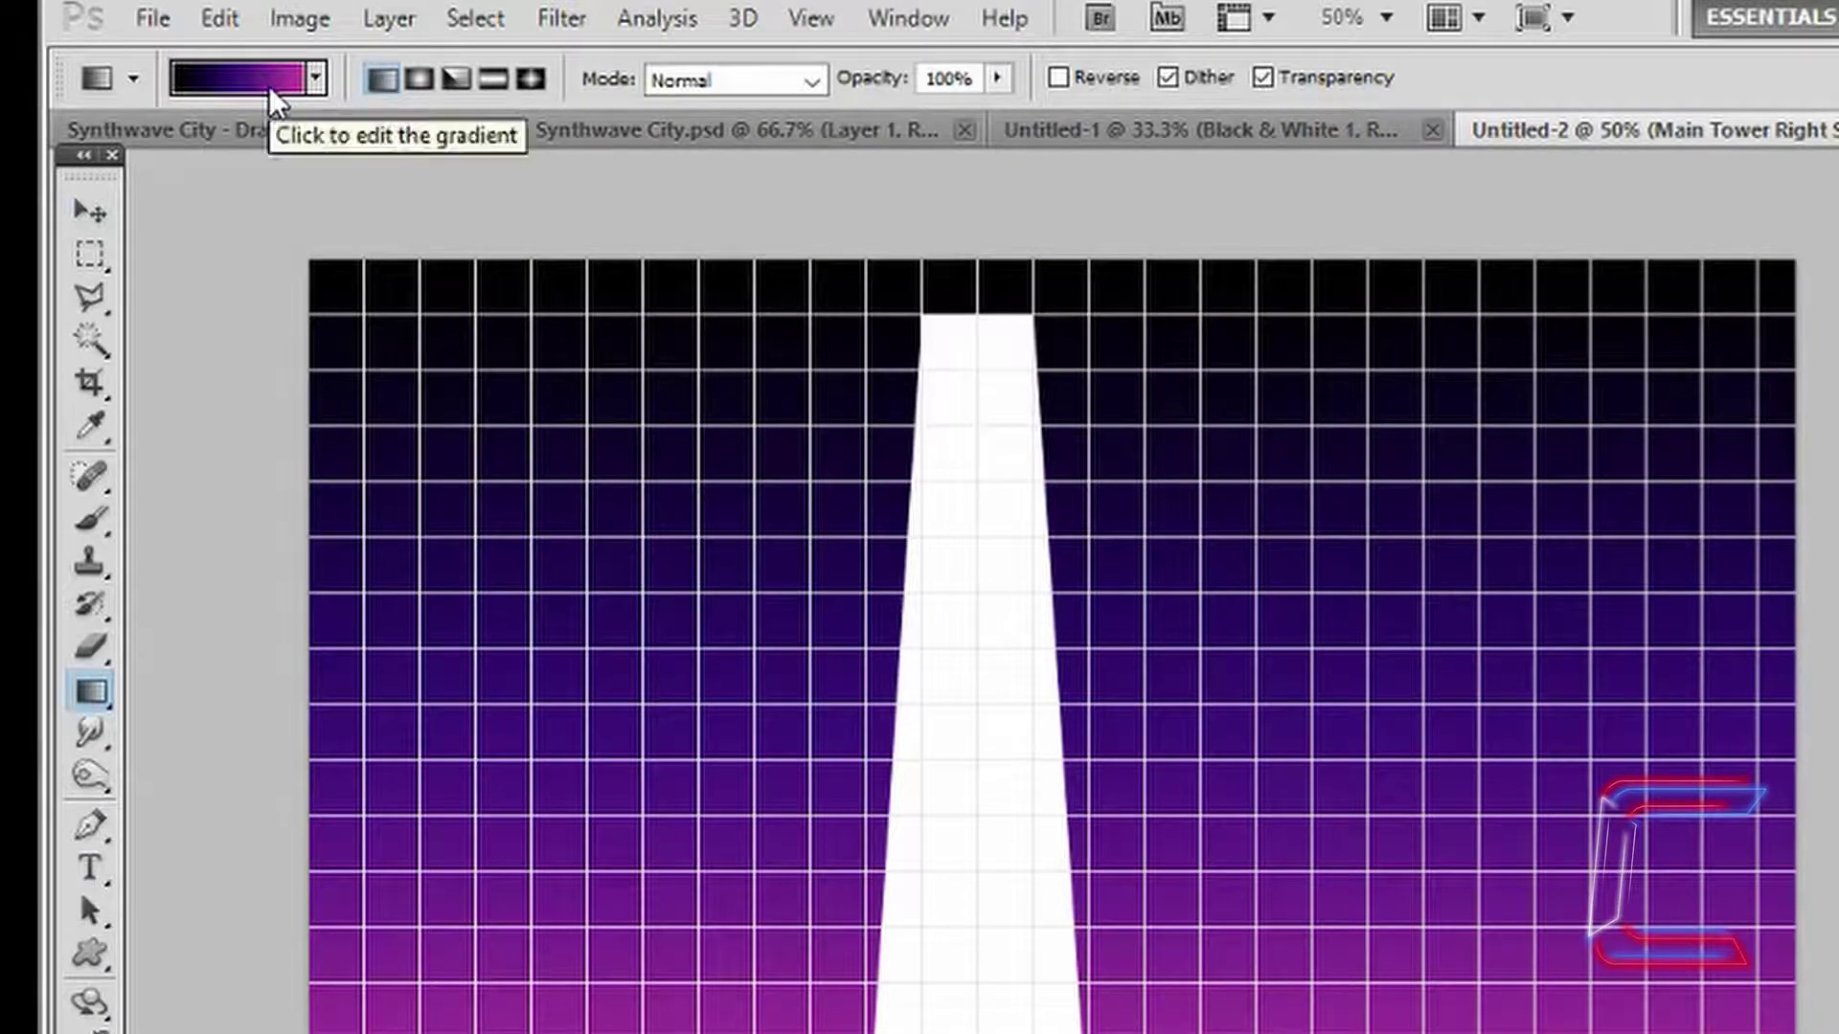
left_click(268, 87)
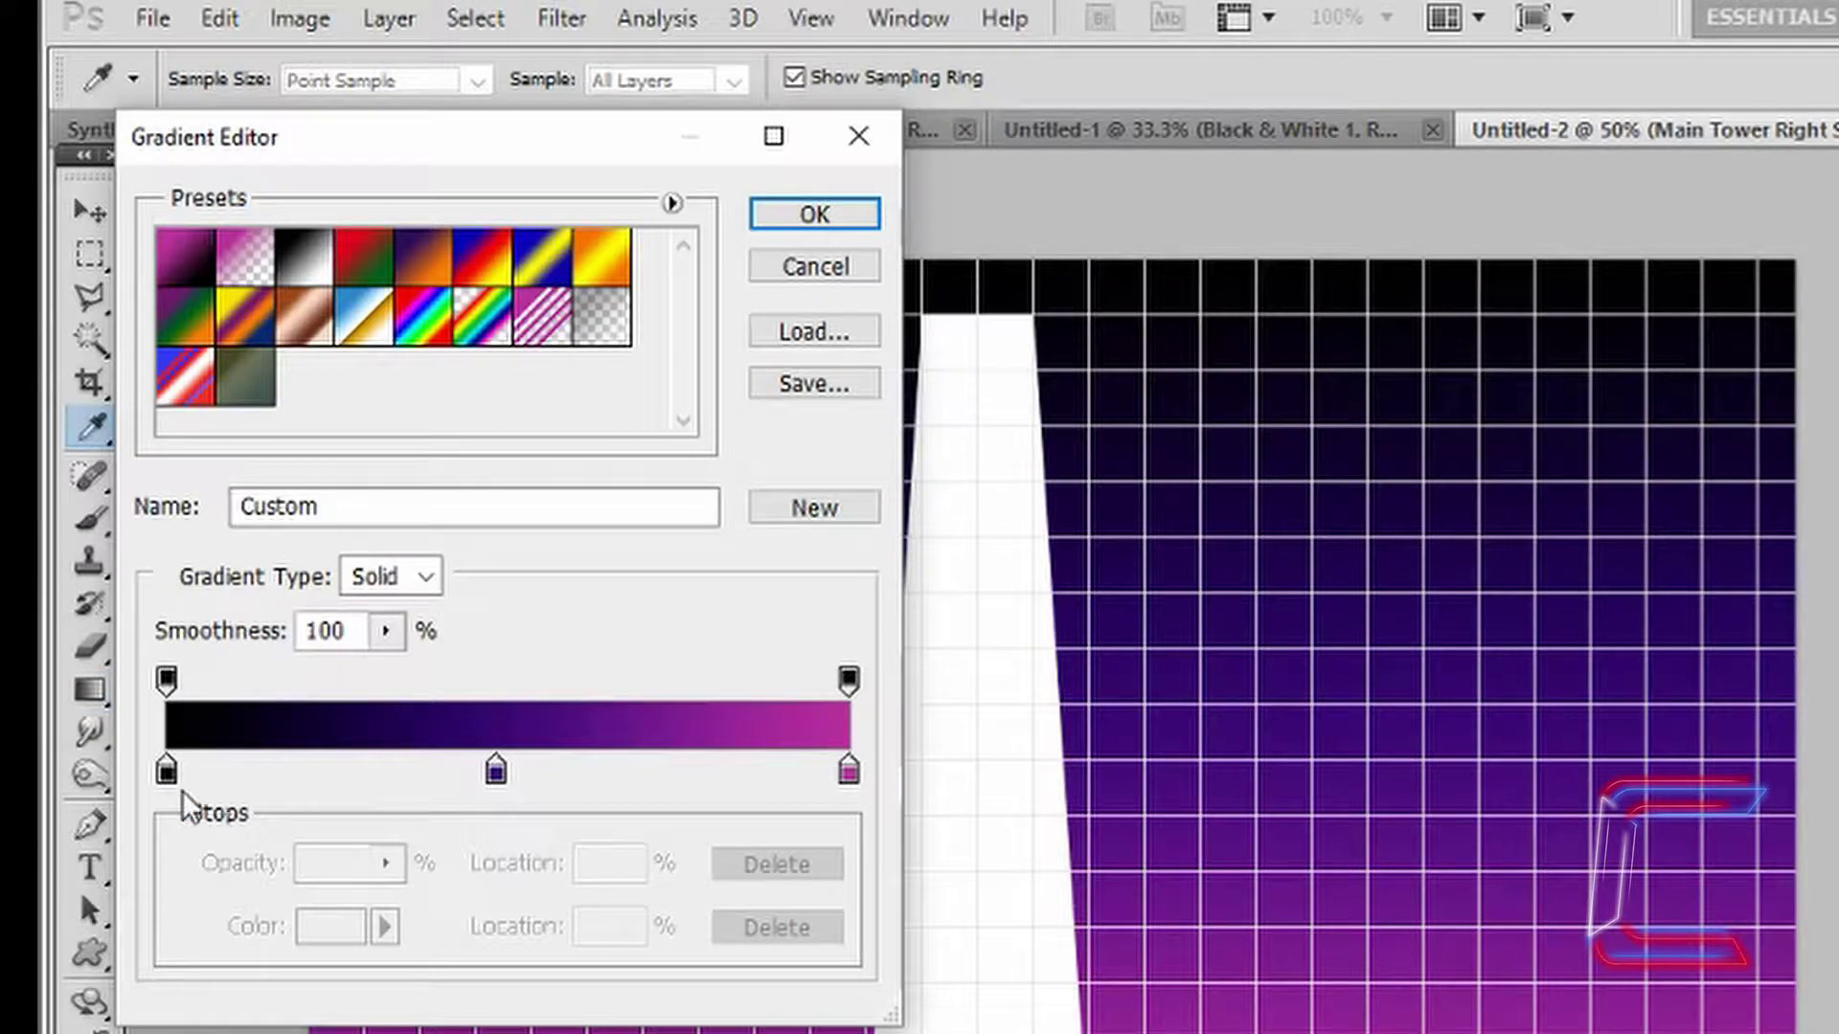
left_click(166, 770)
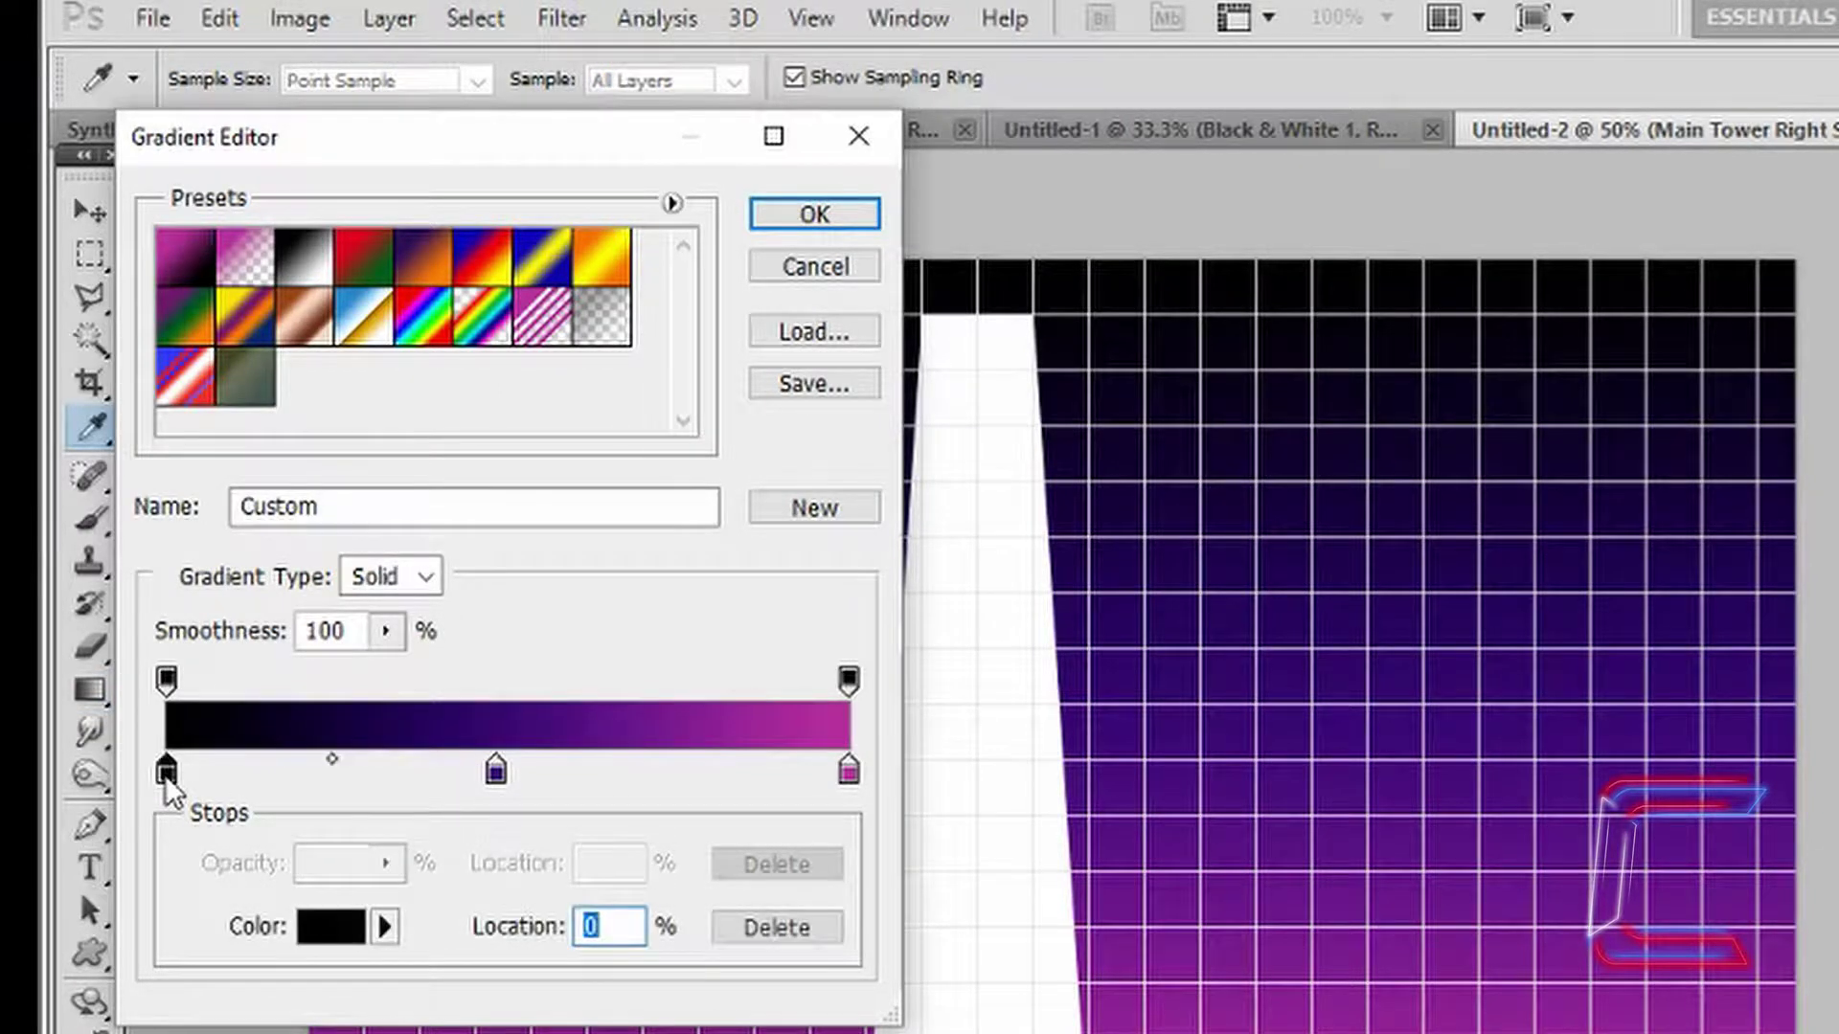
left_click(330, 926)
type("24")
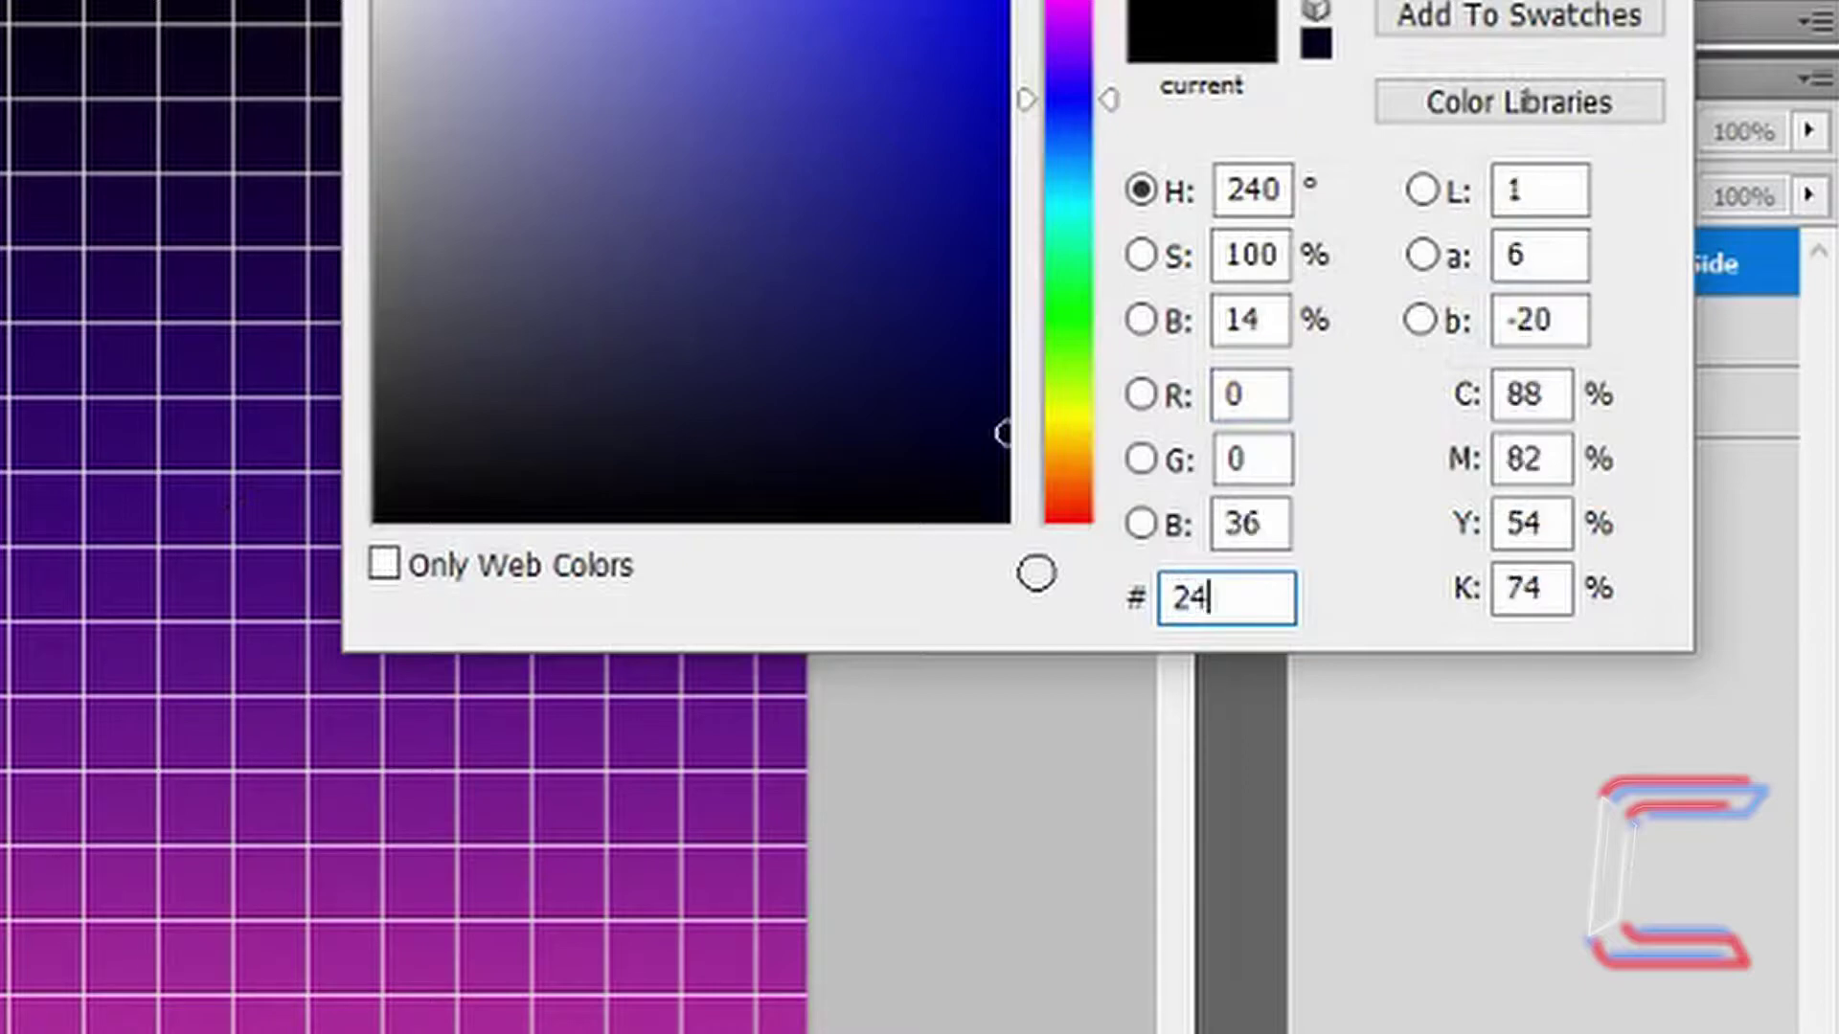
type("0652")
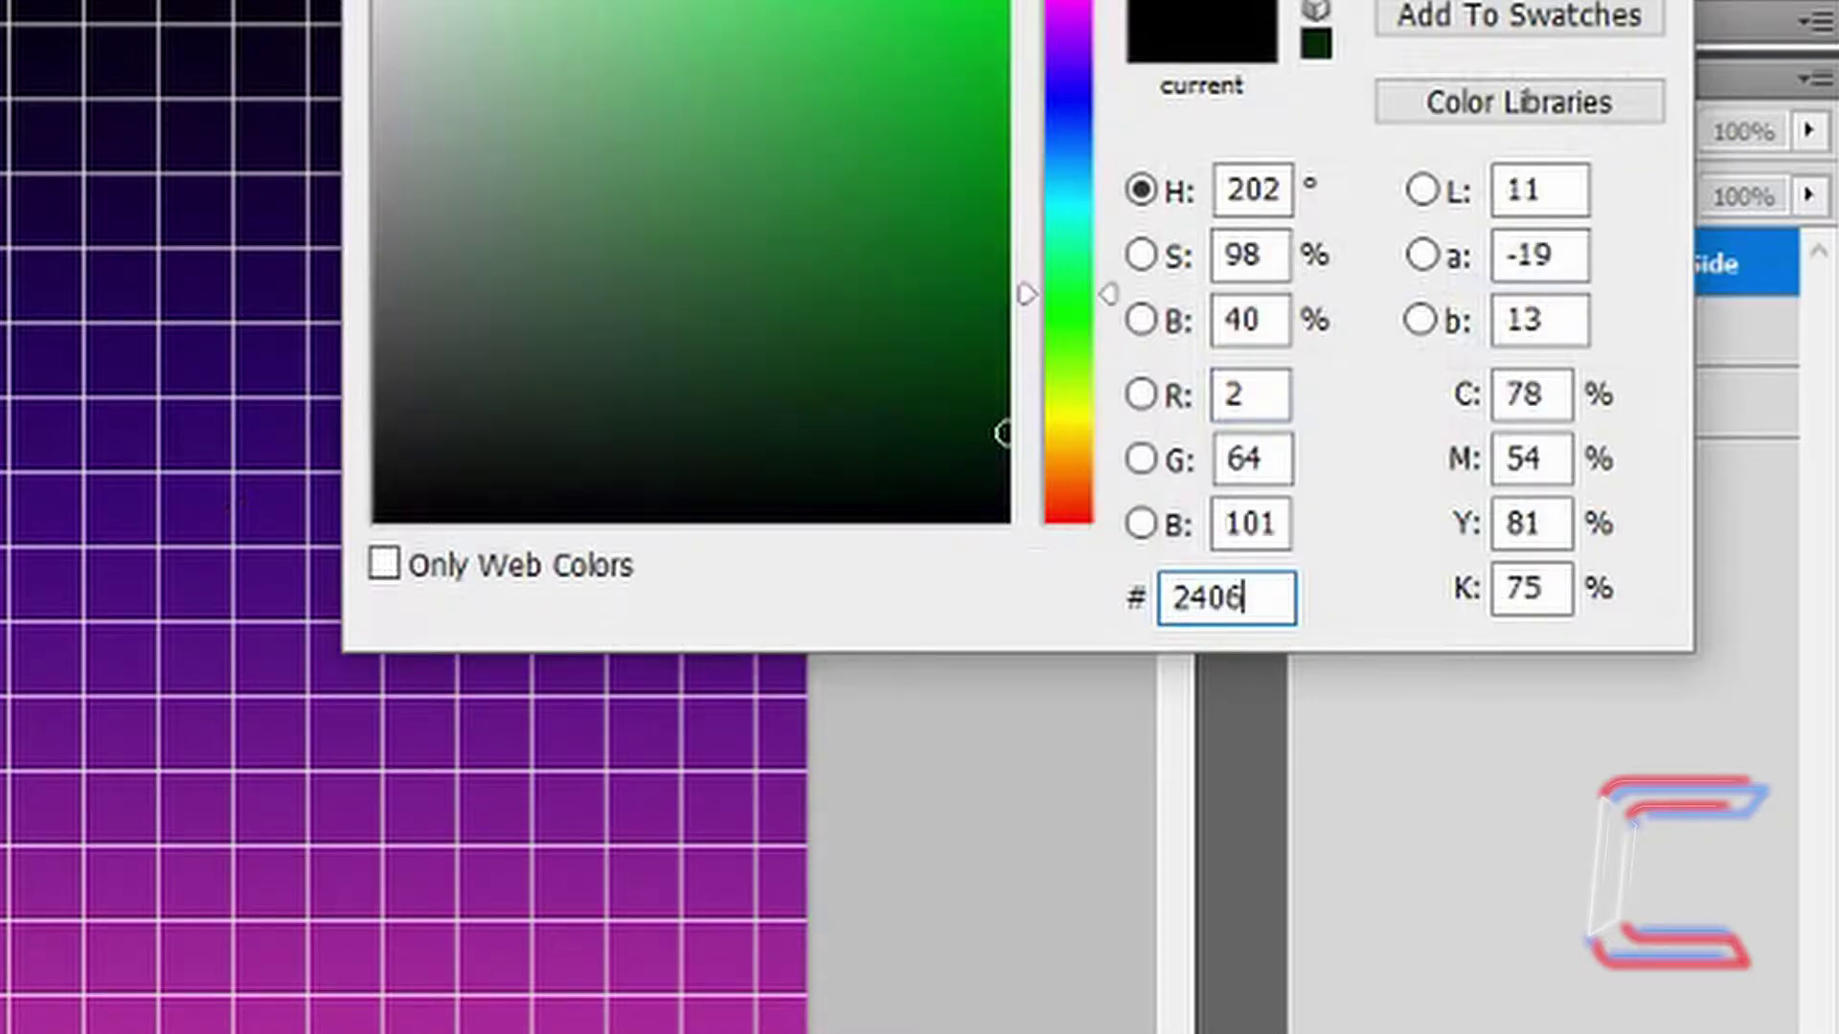
key("Return")
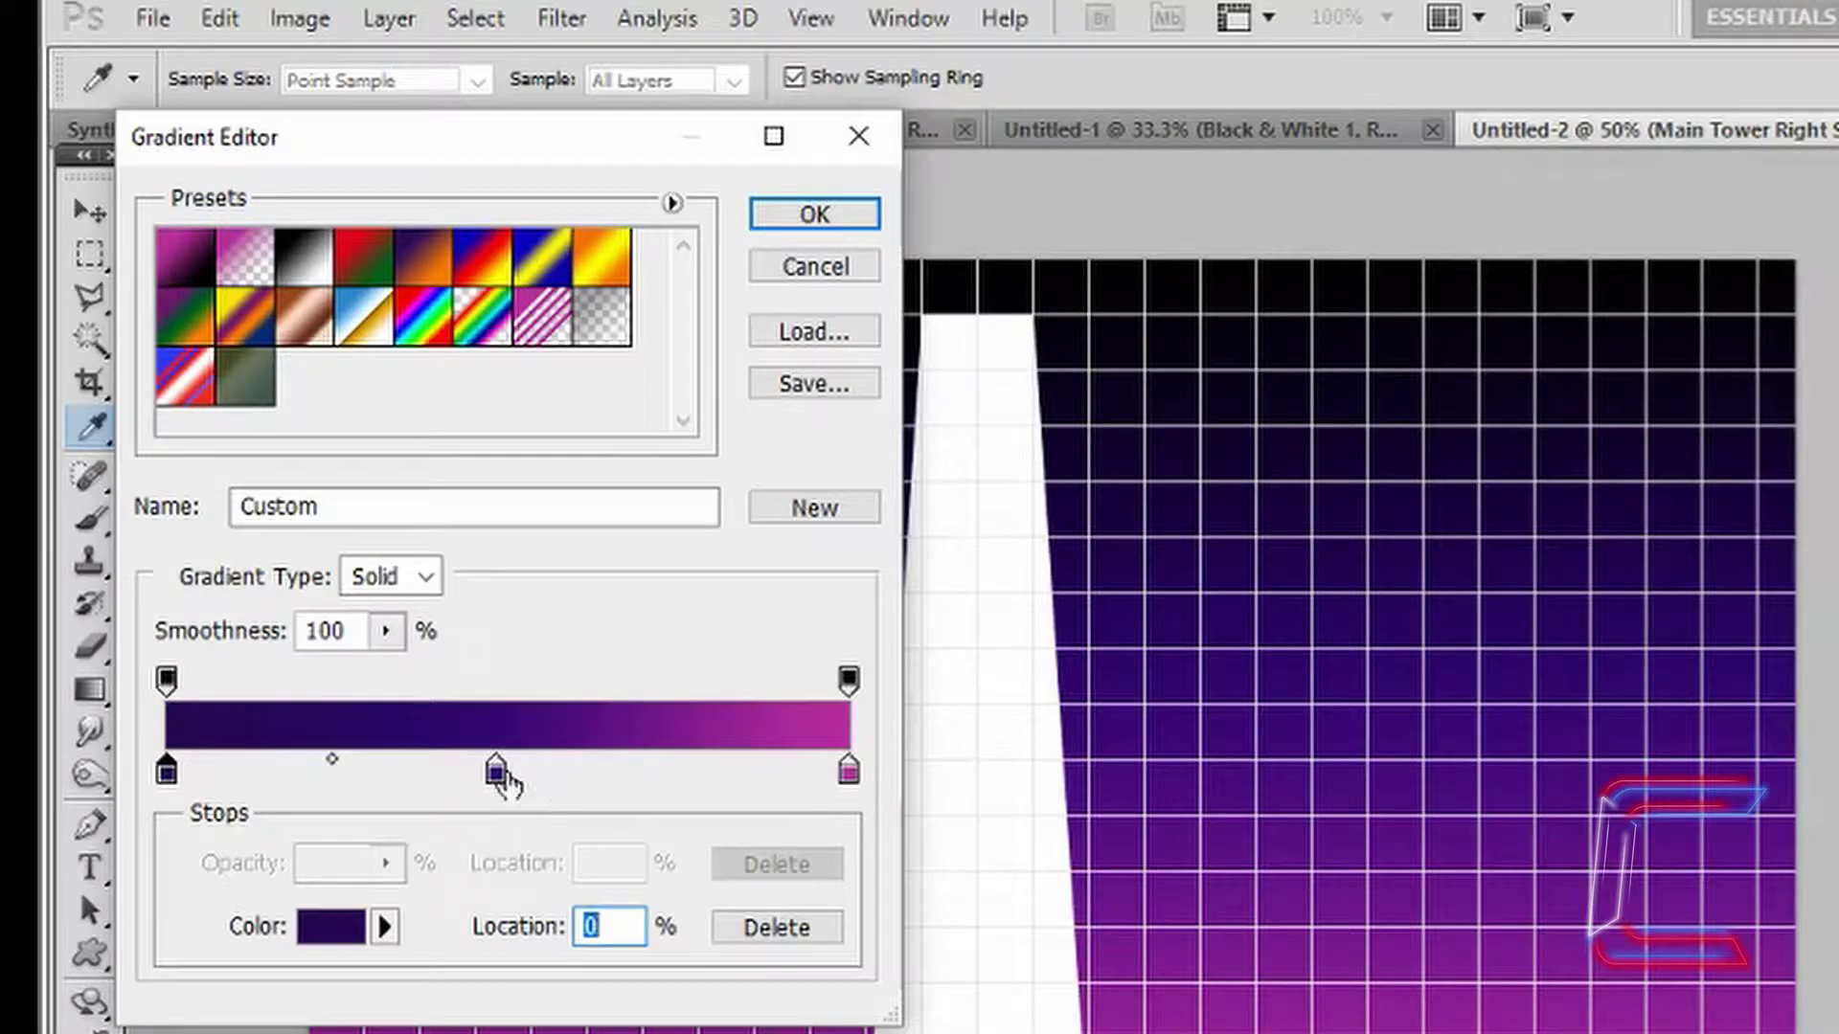
Step: Set the gradient's middle colour stop to f90392 and its end stop to white
double_click(497, 771)
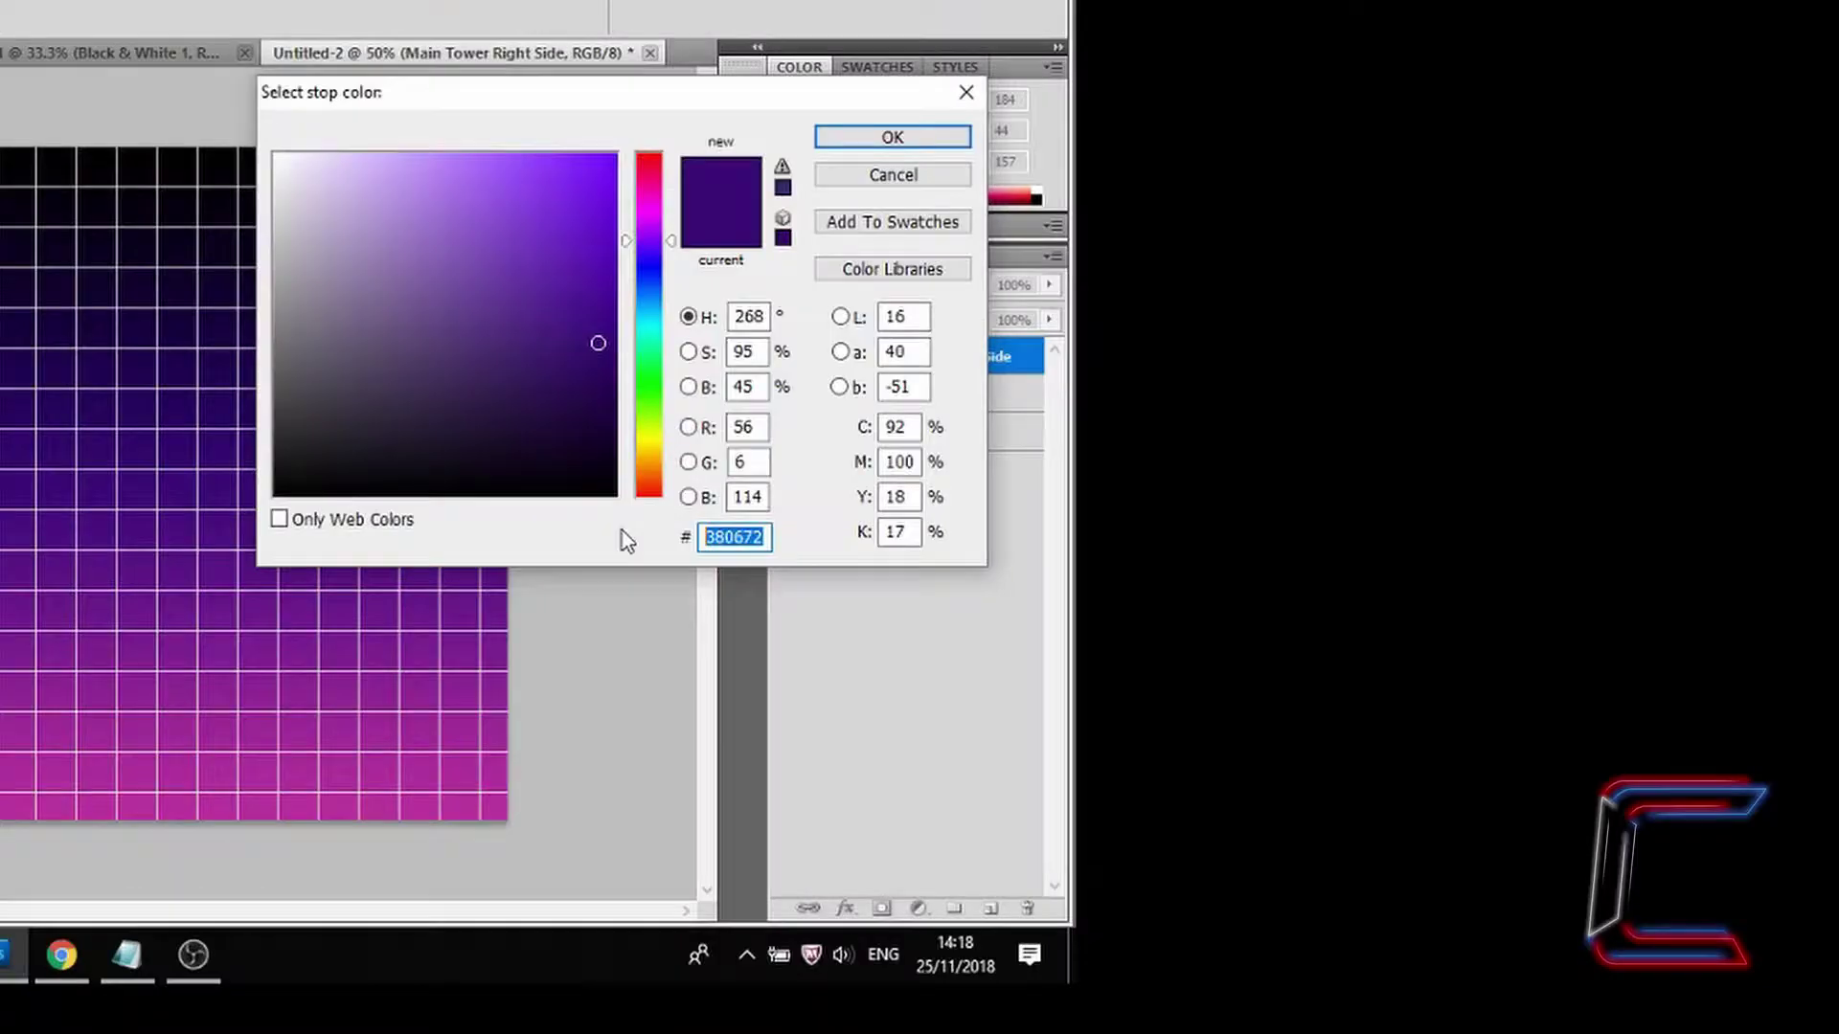
type("f9")
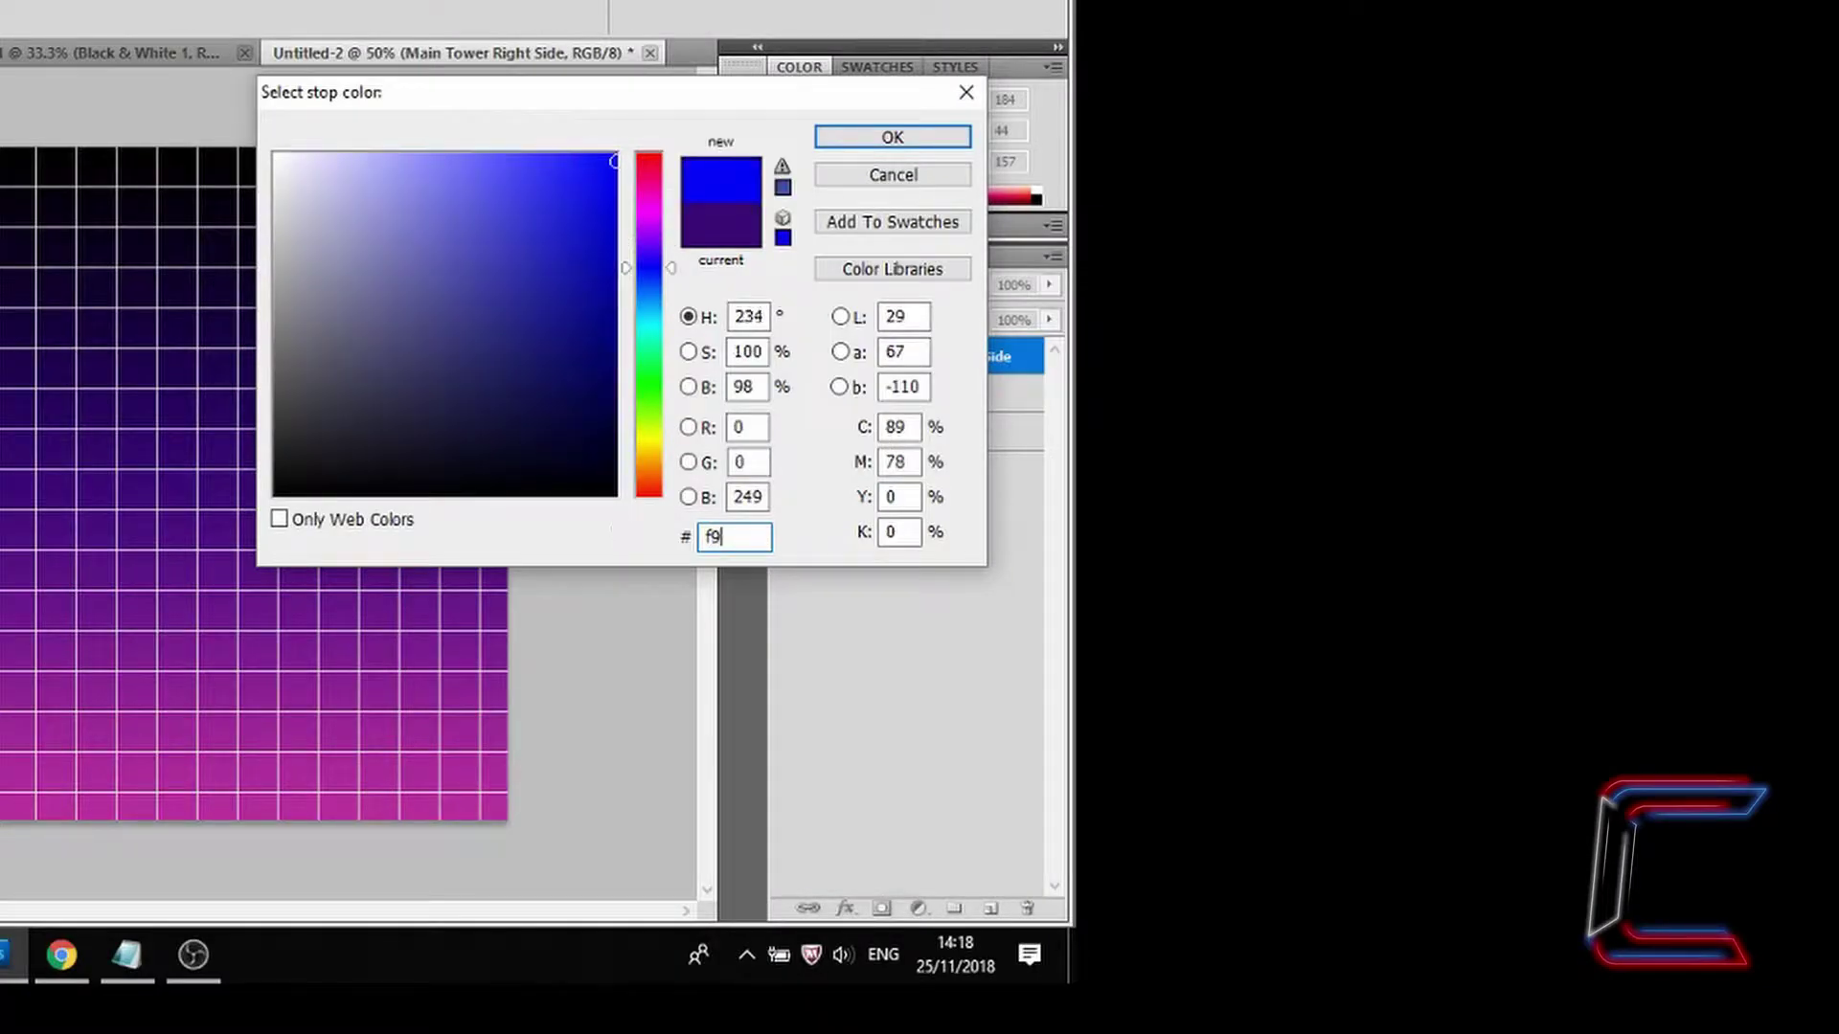
type("0392")
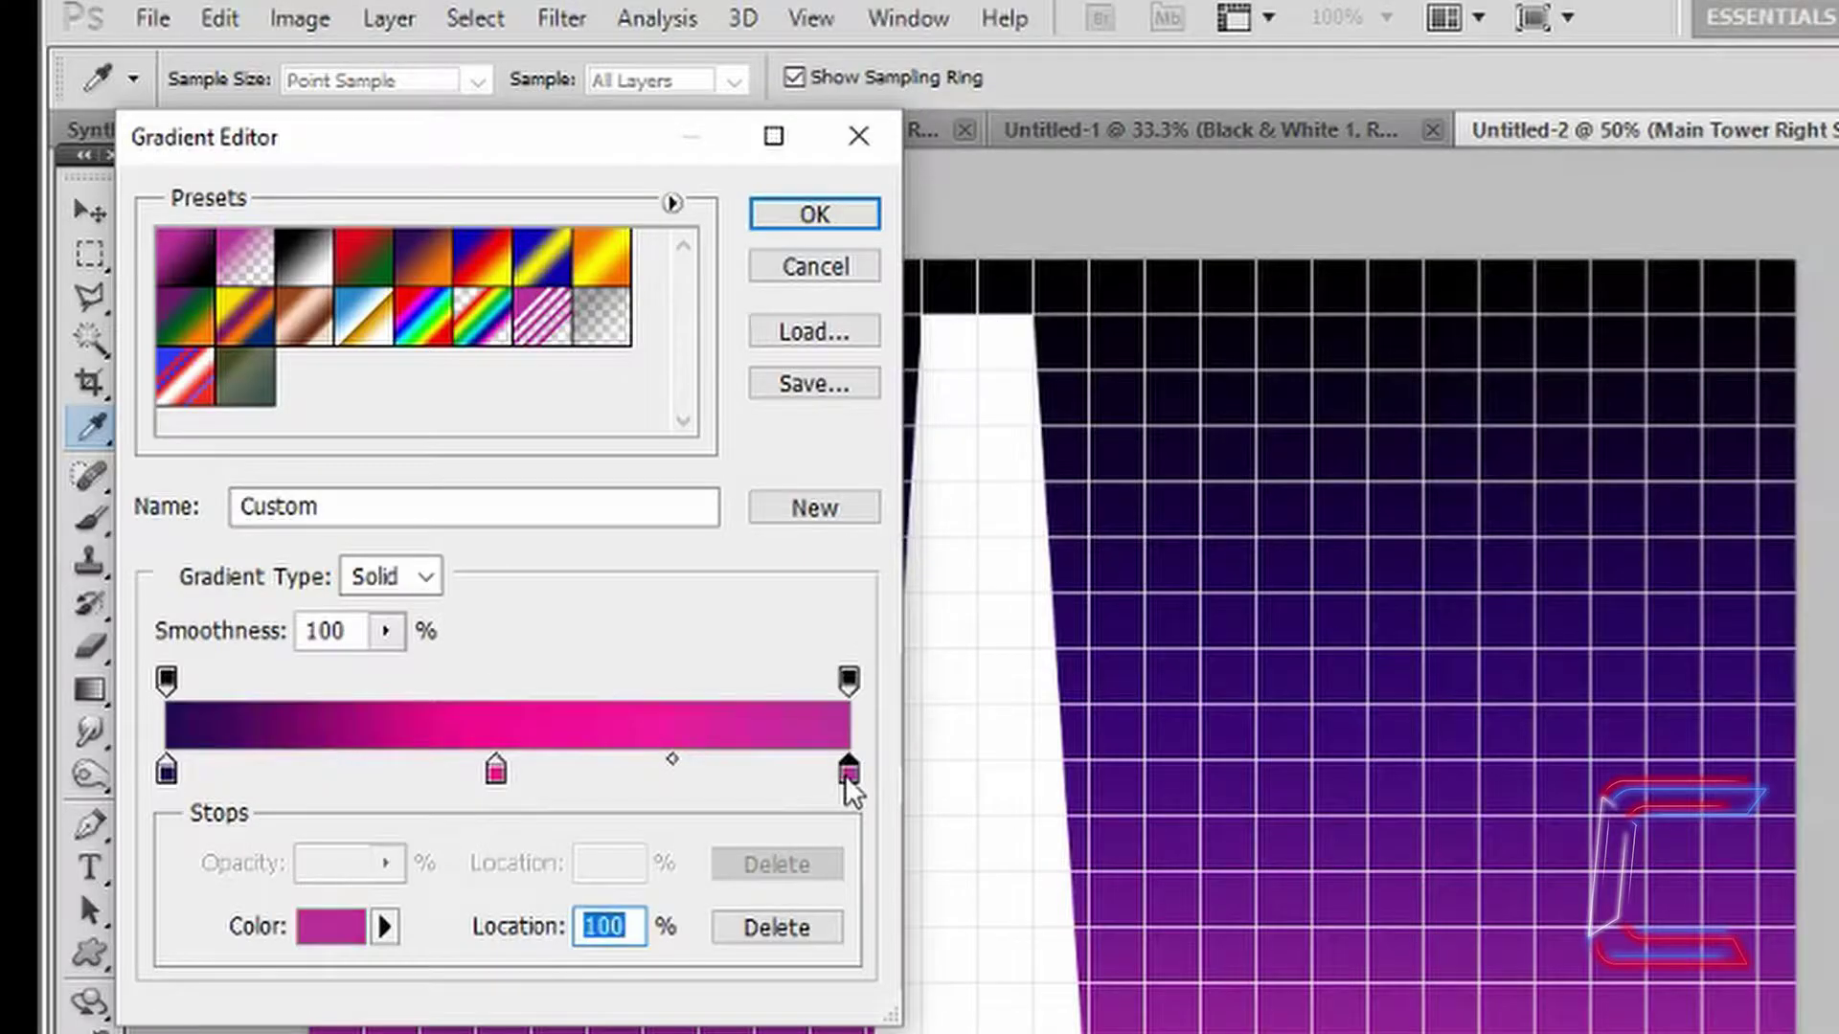
double_click(847, 775)
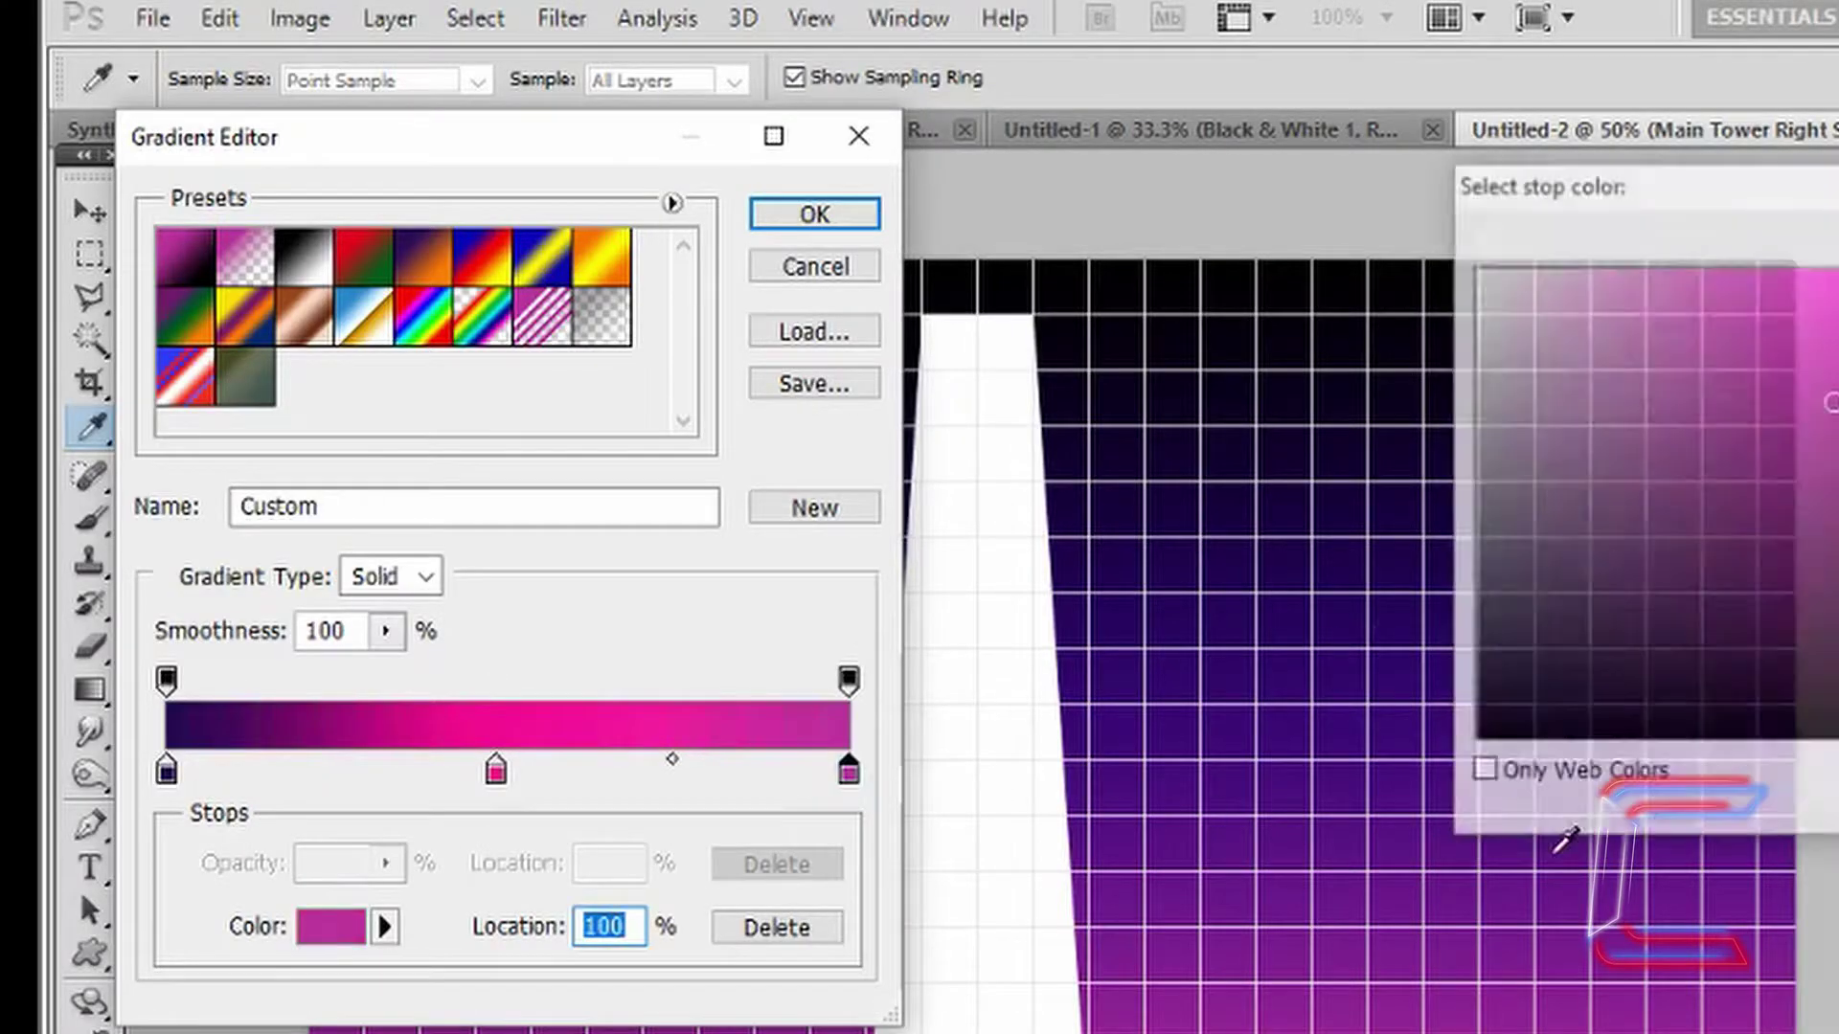
left_click_drag(1482, 280, 1437, 256)
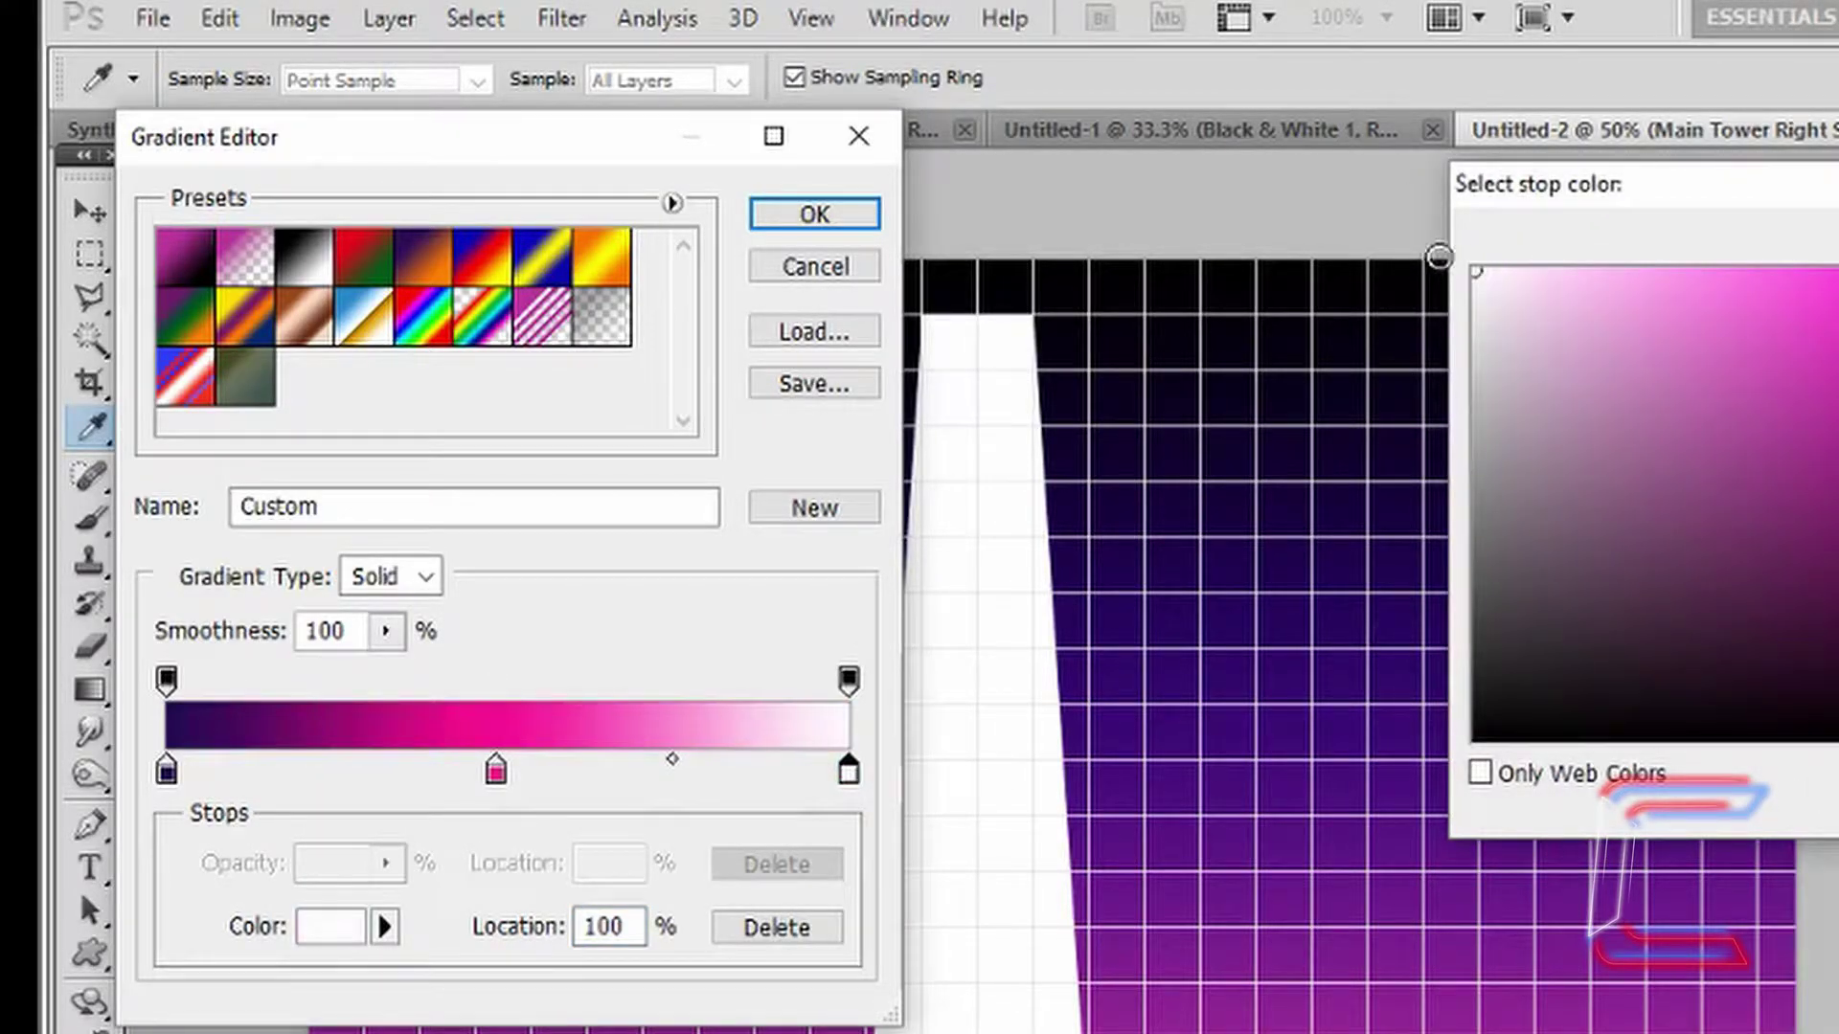
Step: Move the pink middle stop to the 66% location and accept the gradient
left_click_drag(496, 776, 617, 779)
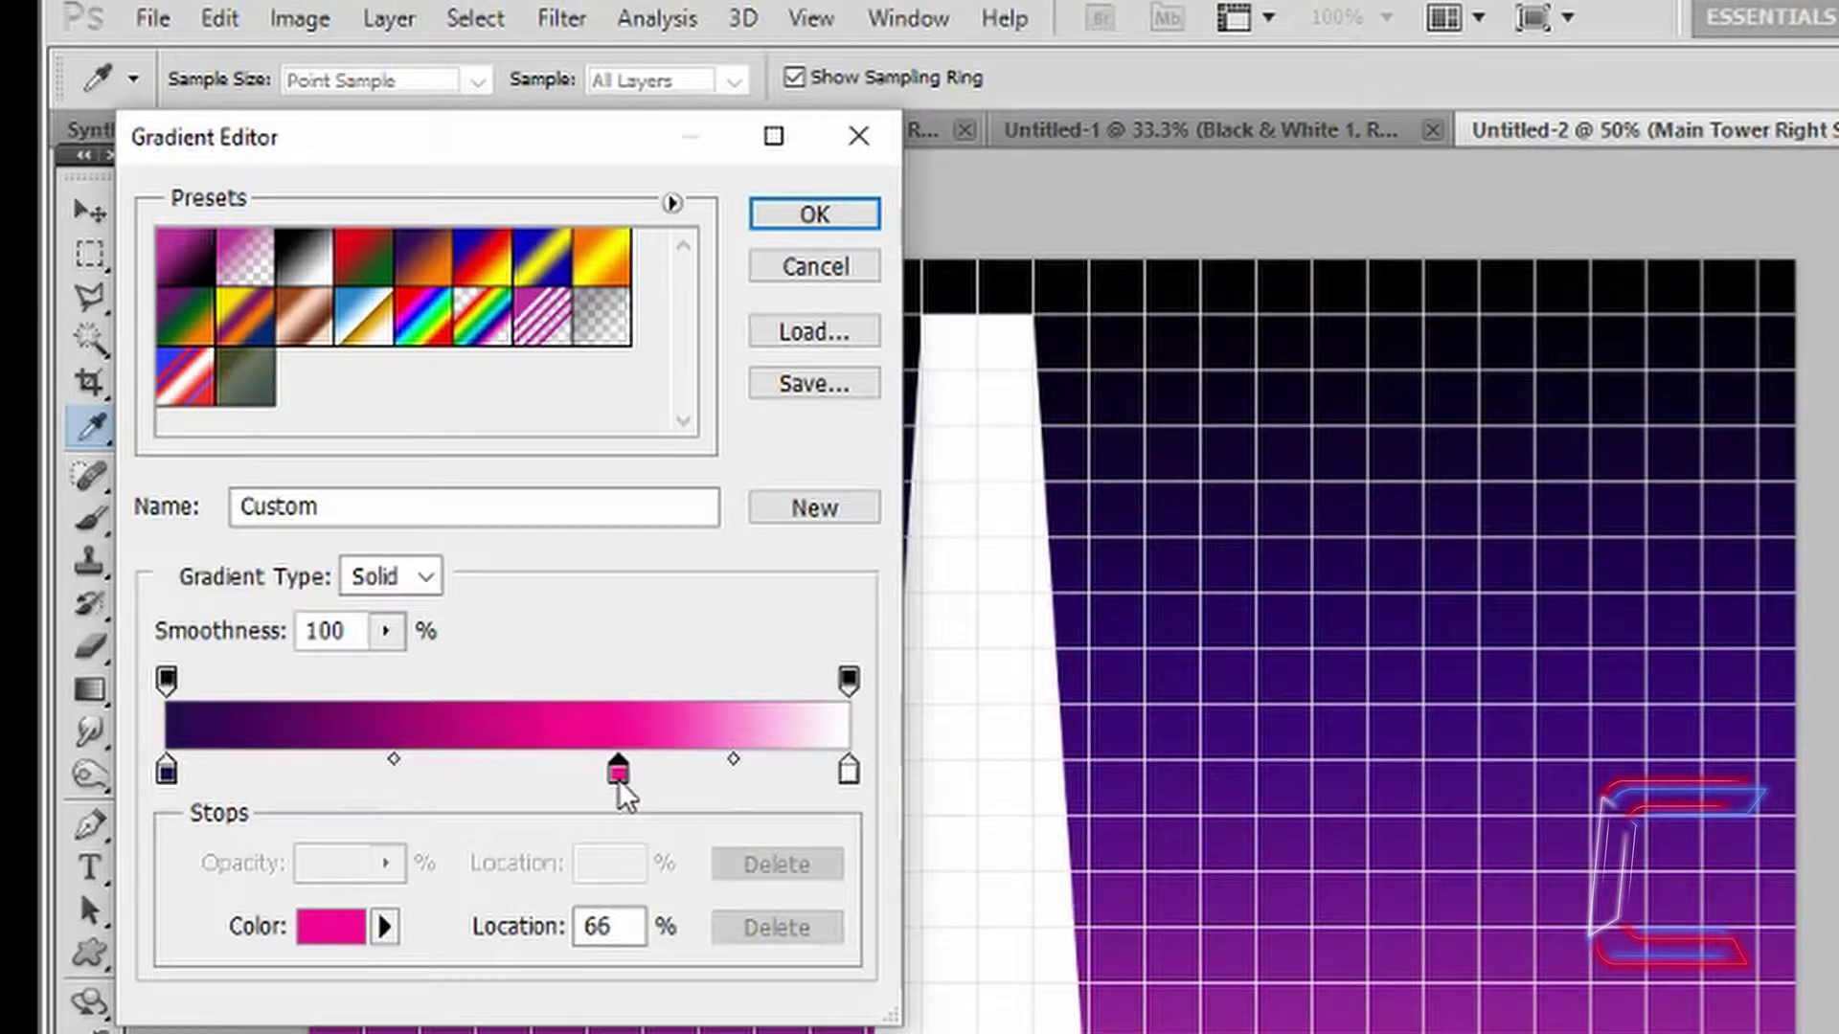
double_click(642, 943)
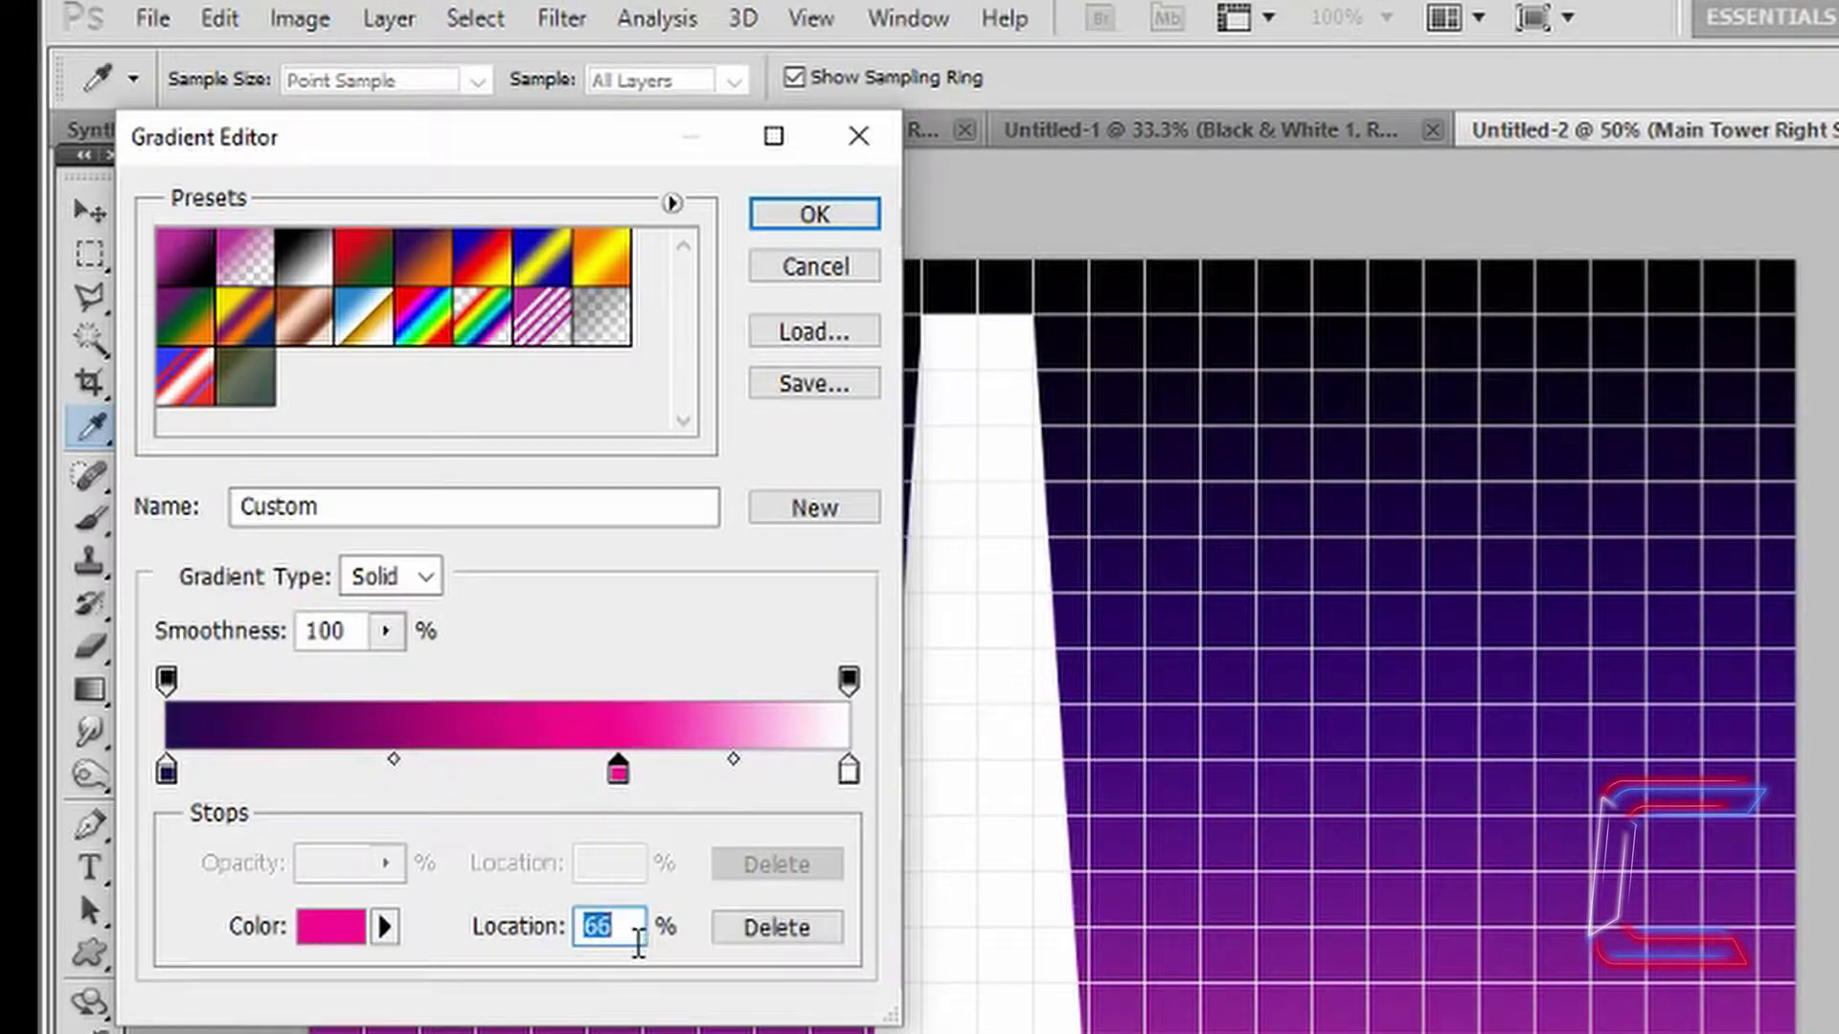
left_click(812, 211)
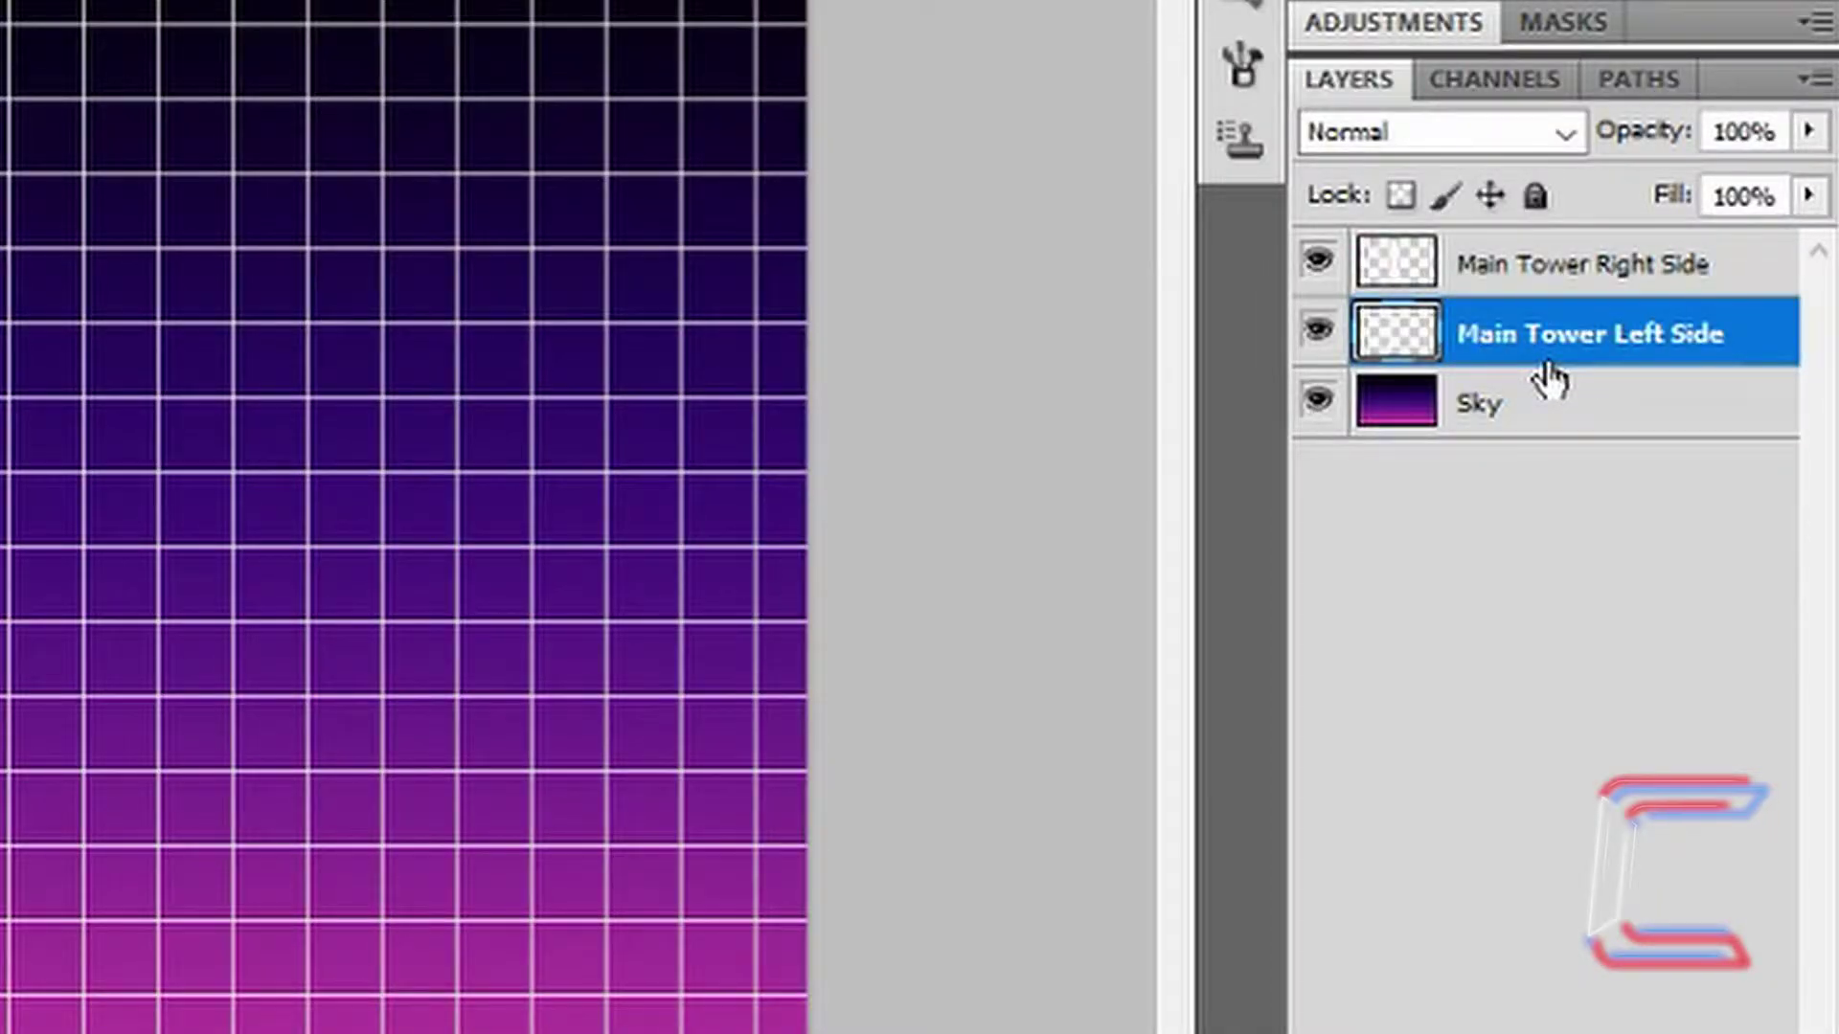
Step: Fill the outline of the Main Tower Left Side layer with the gradient from top to bottom, and deselect it
left_click(1391, 347, "ctrl")
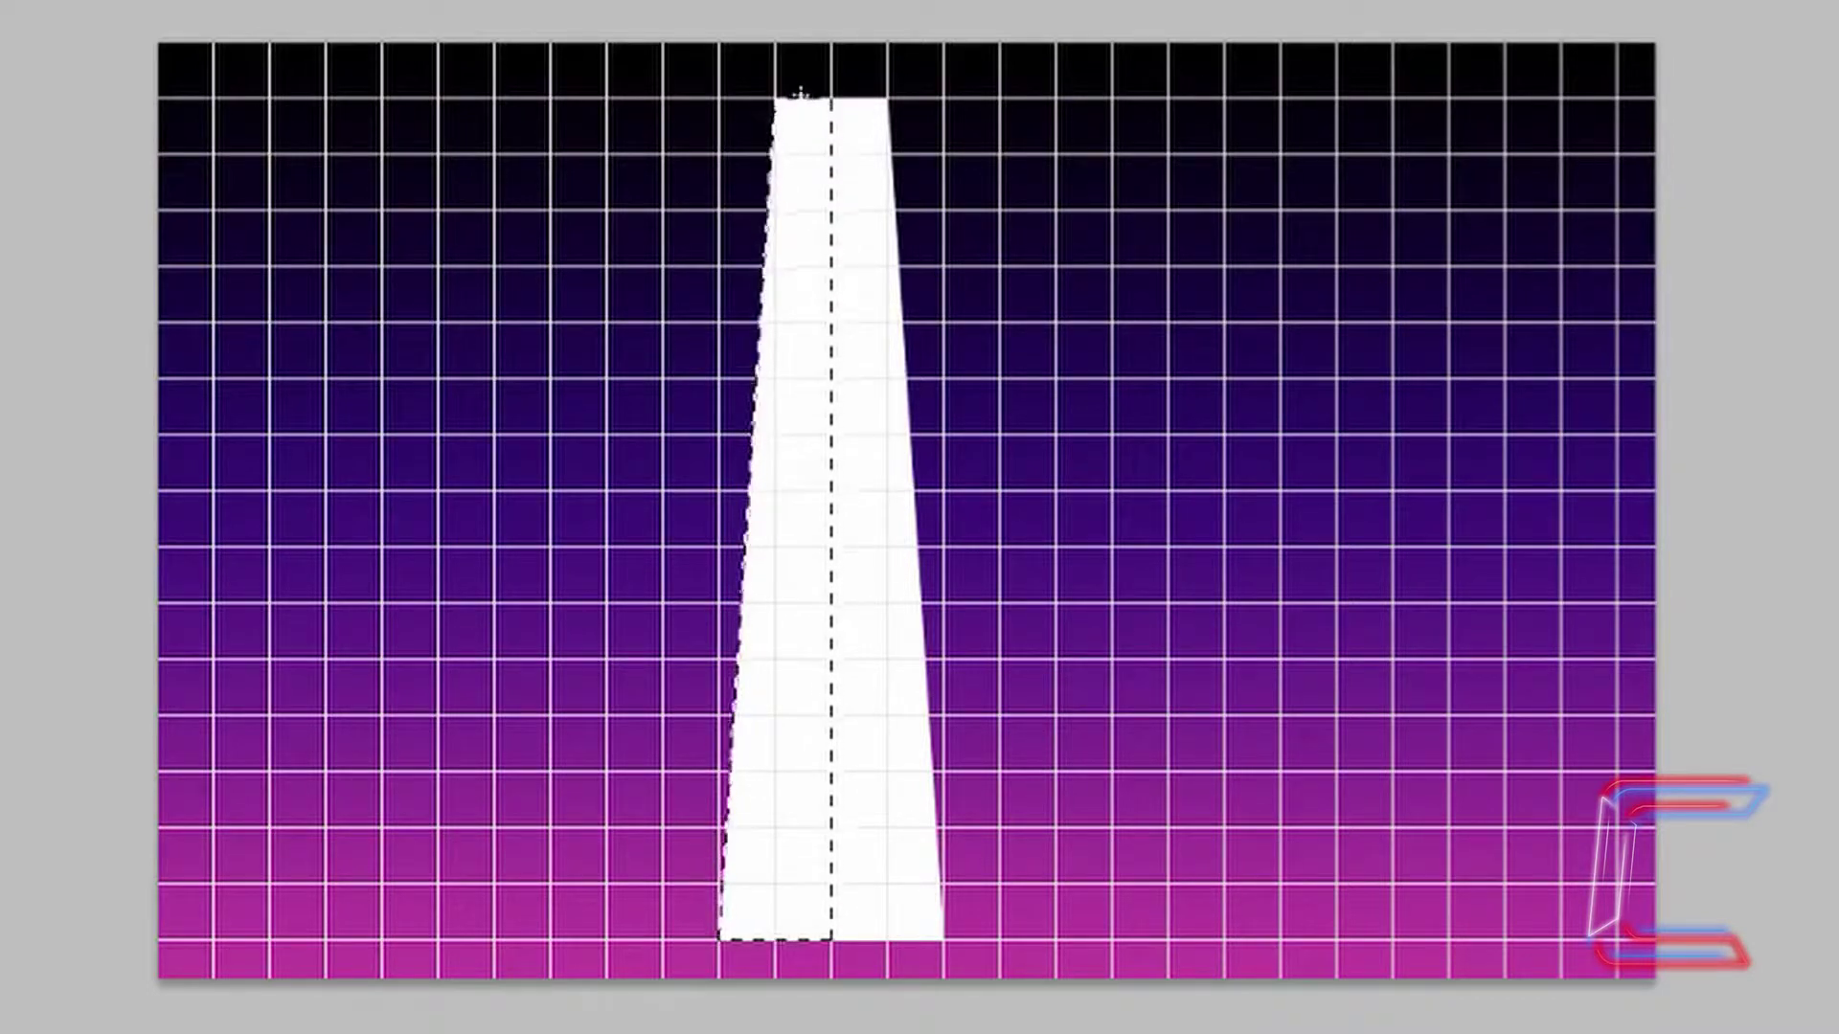
mouse_move(813, 151)
left_mouse_down()
mouse_move(760, 704)
mouse_move(813, 931)
left_mouse_up()
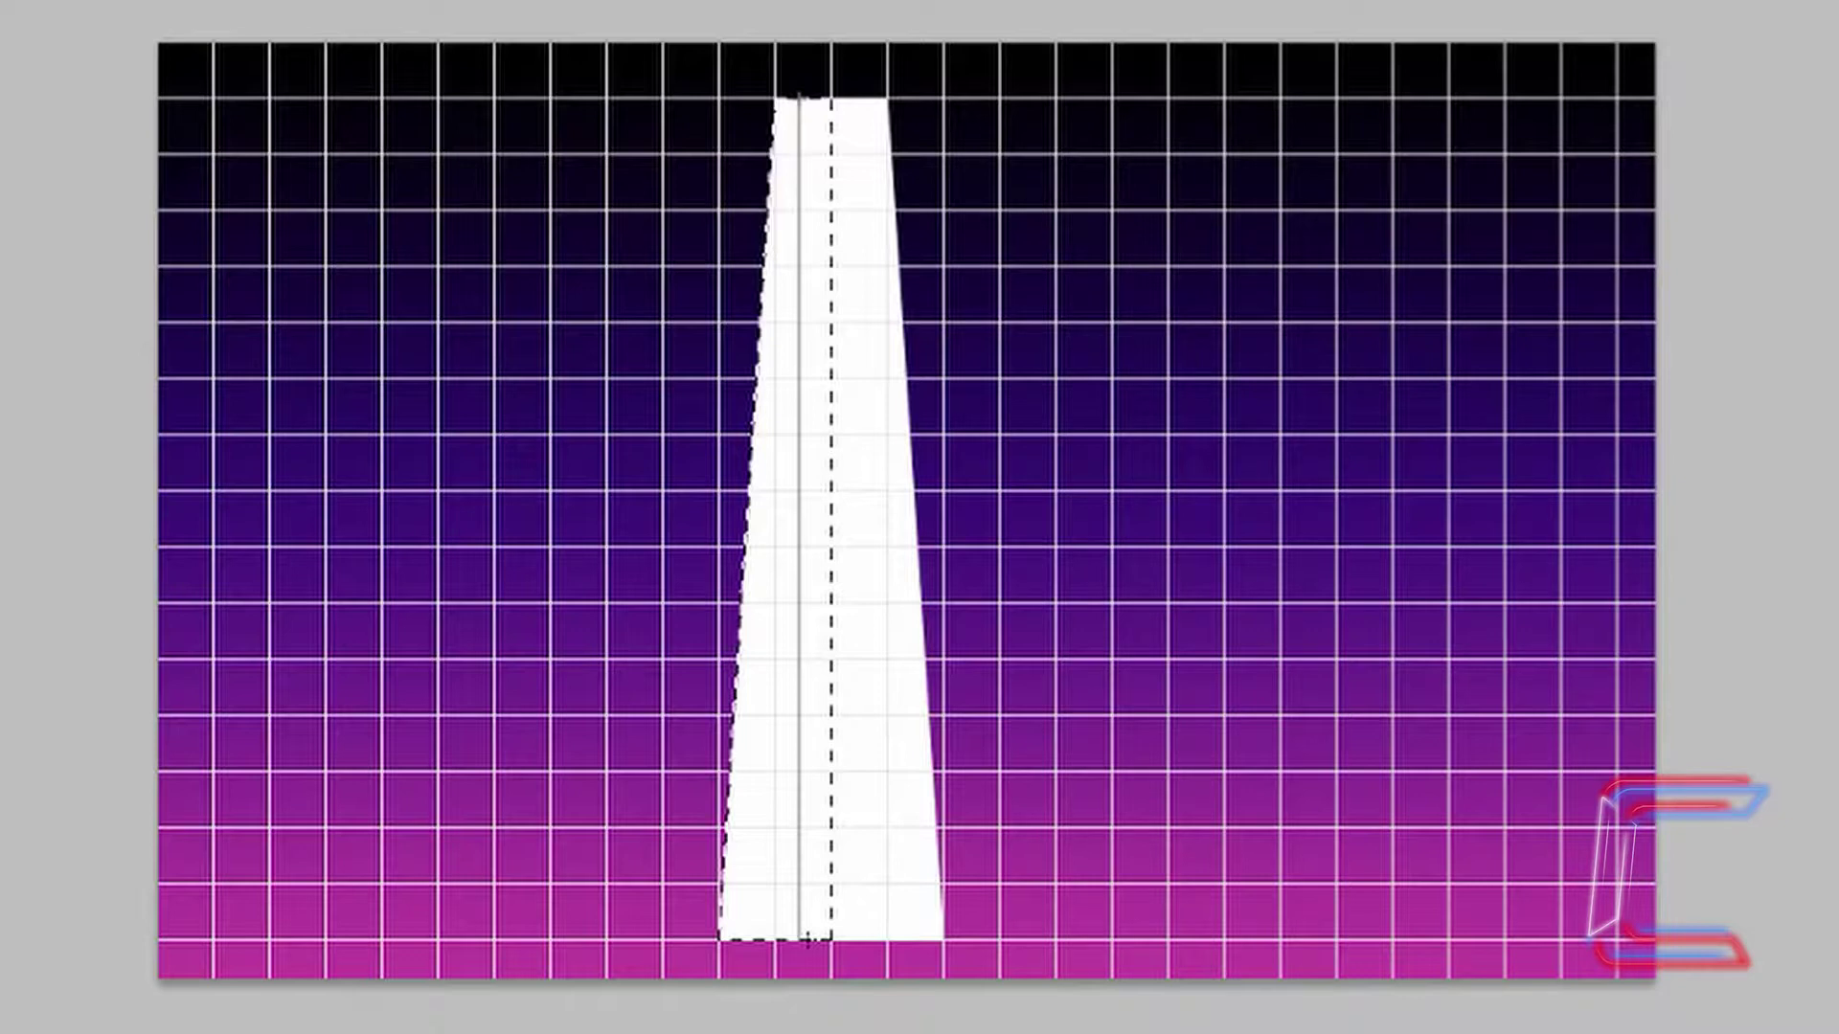
left_click_drag(808, 940, 807, 941)
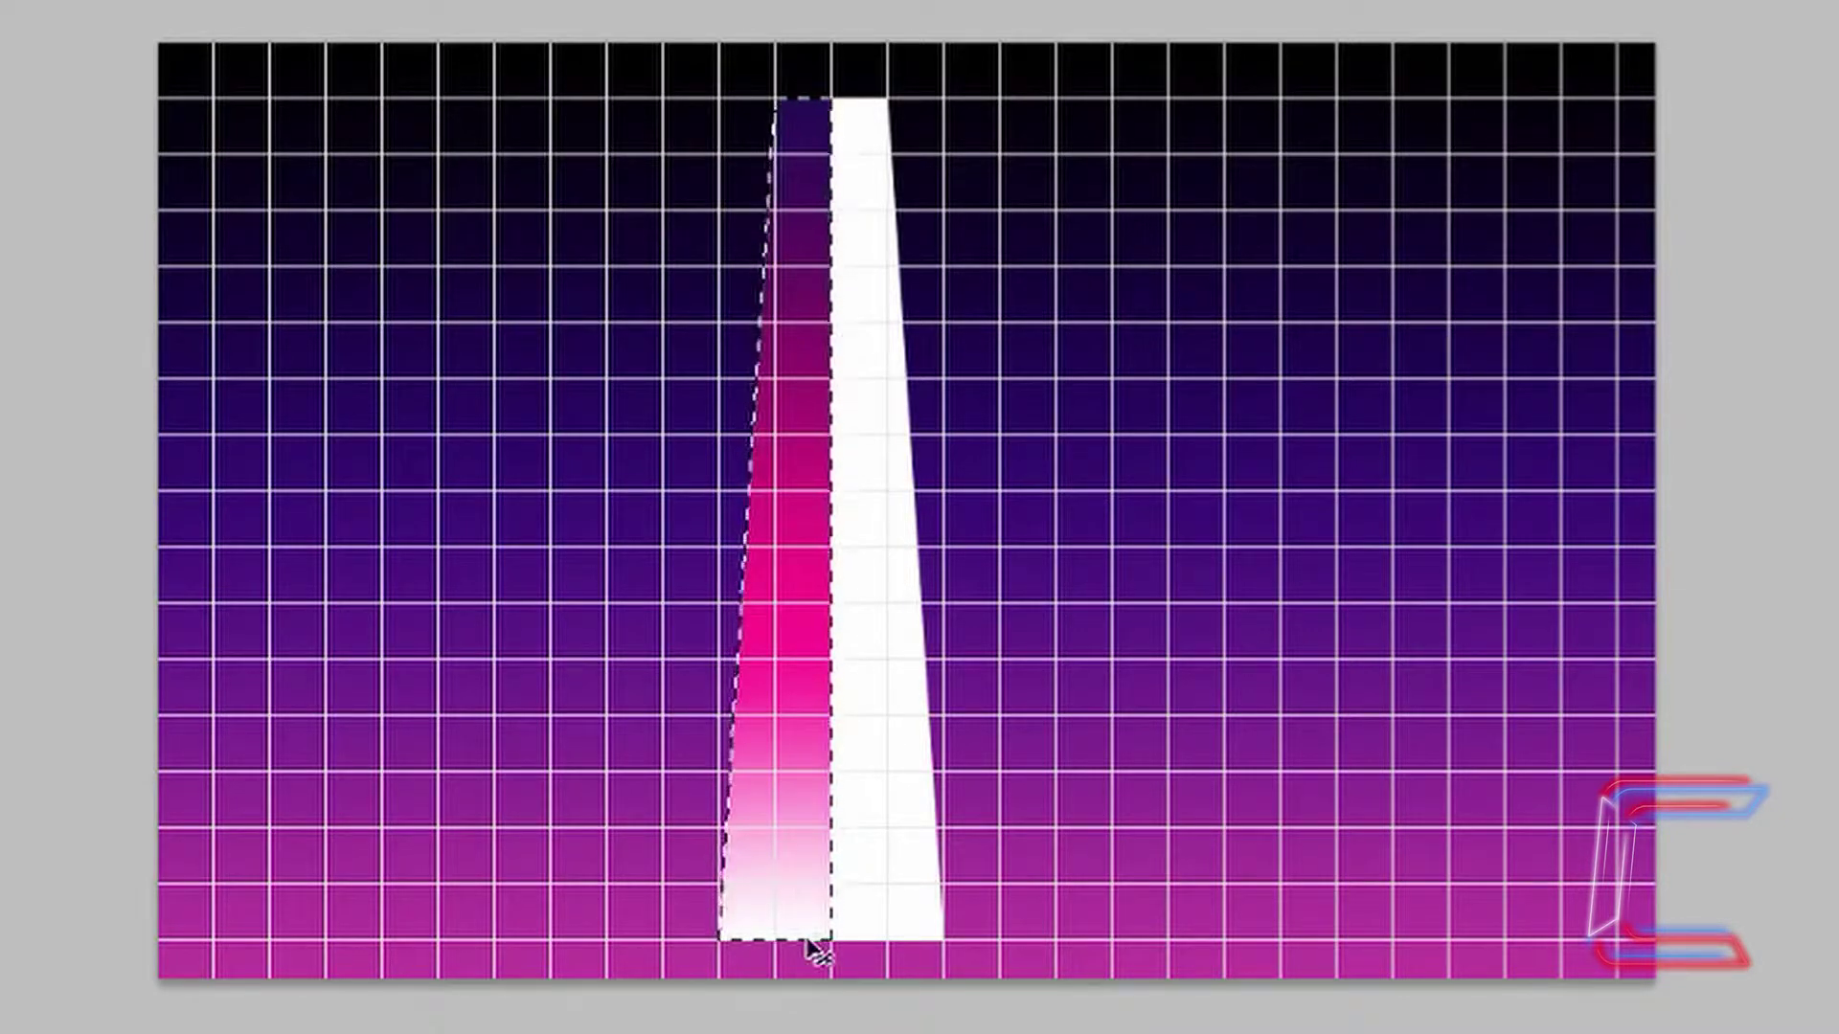
key("ctrl+d")
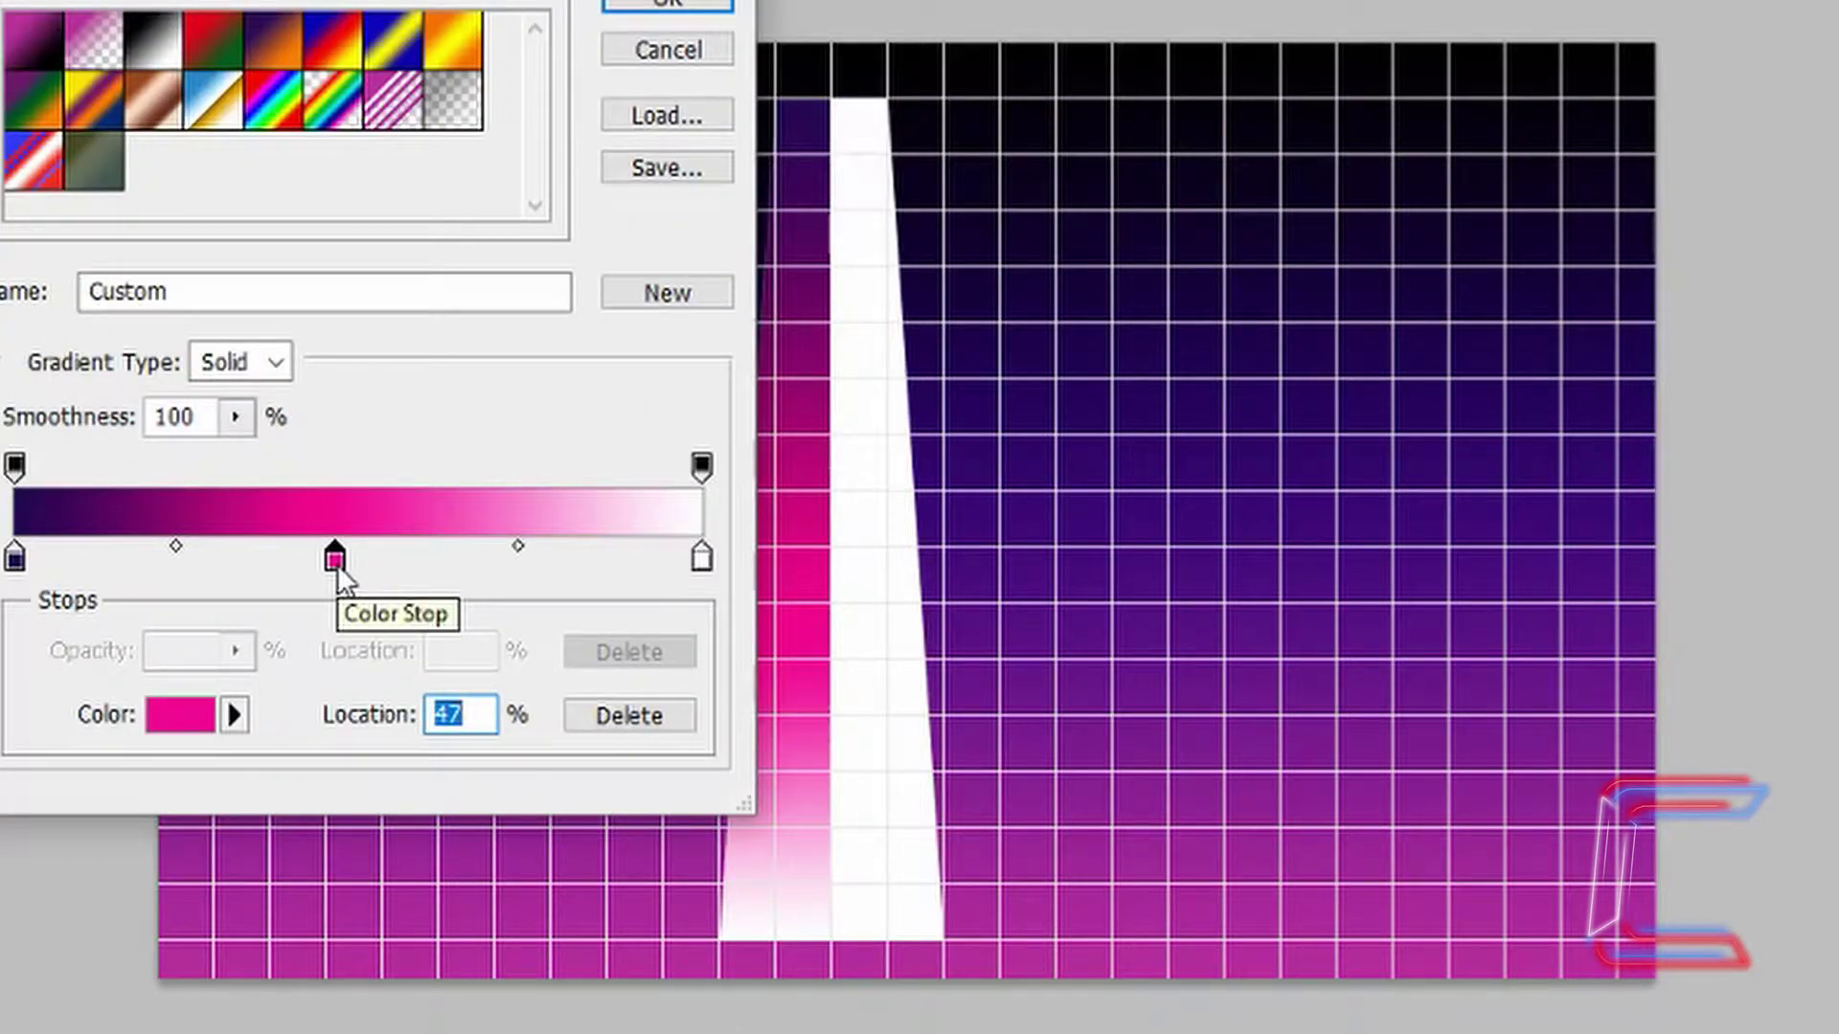
Step: Set the gradient's starting stop to 0c002d and its middle stop to f90c76
double_click(14, 557)
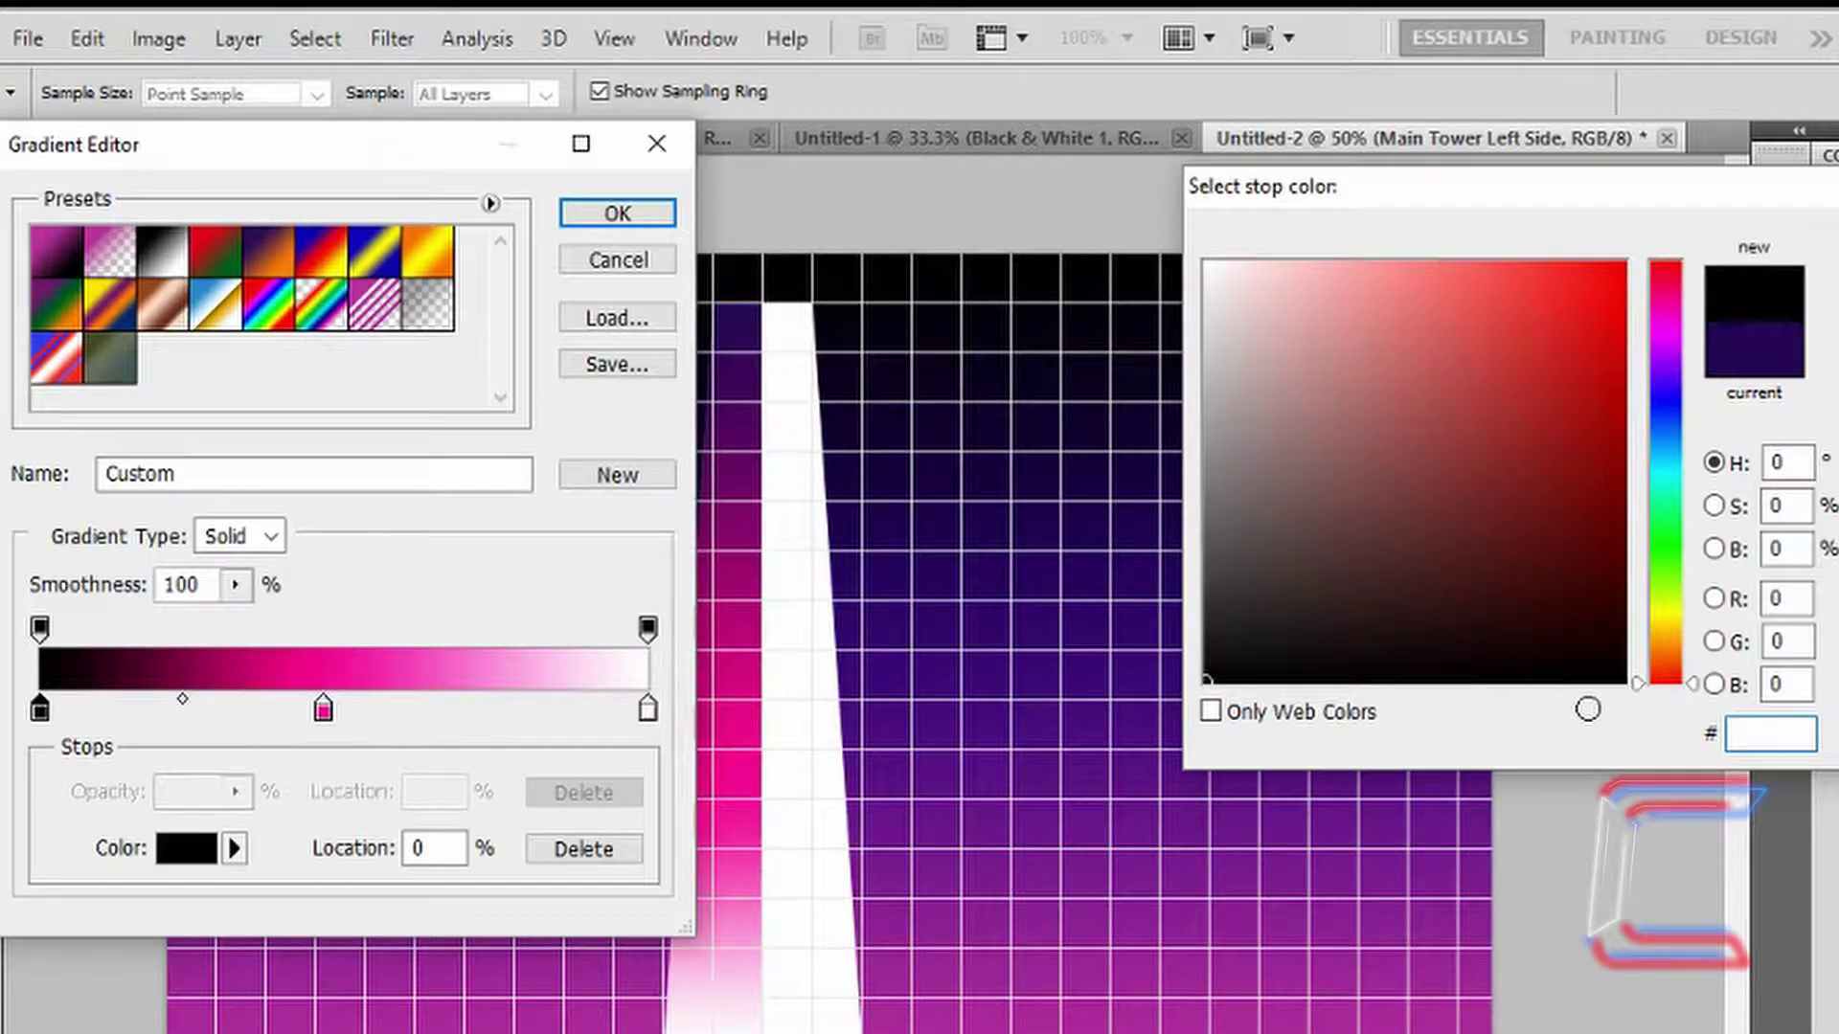
type("0c")
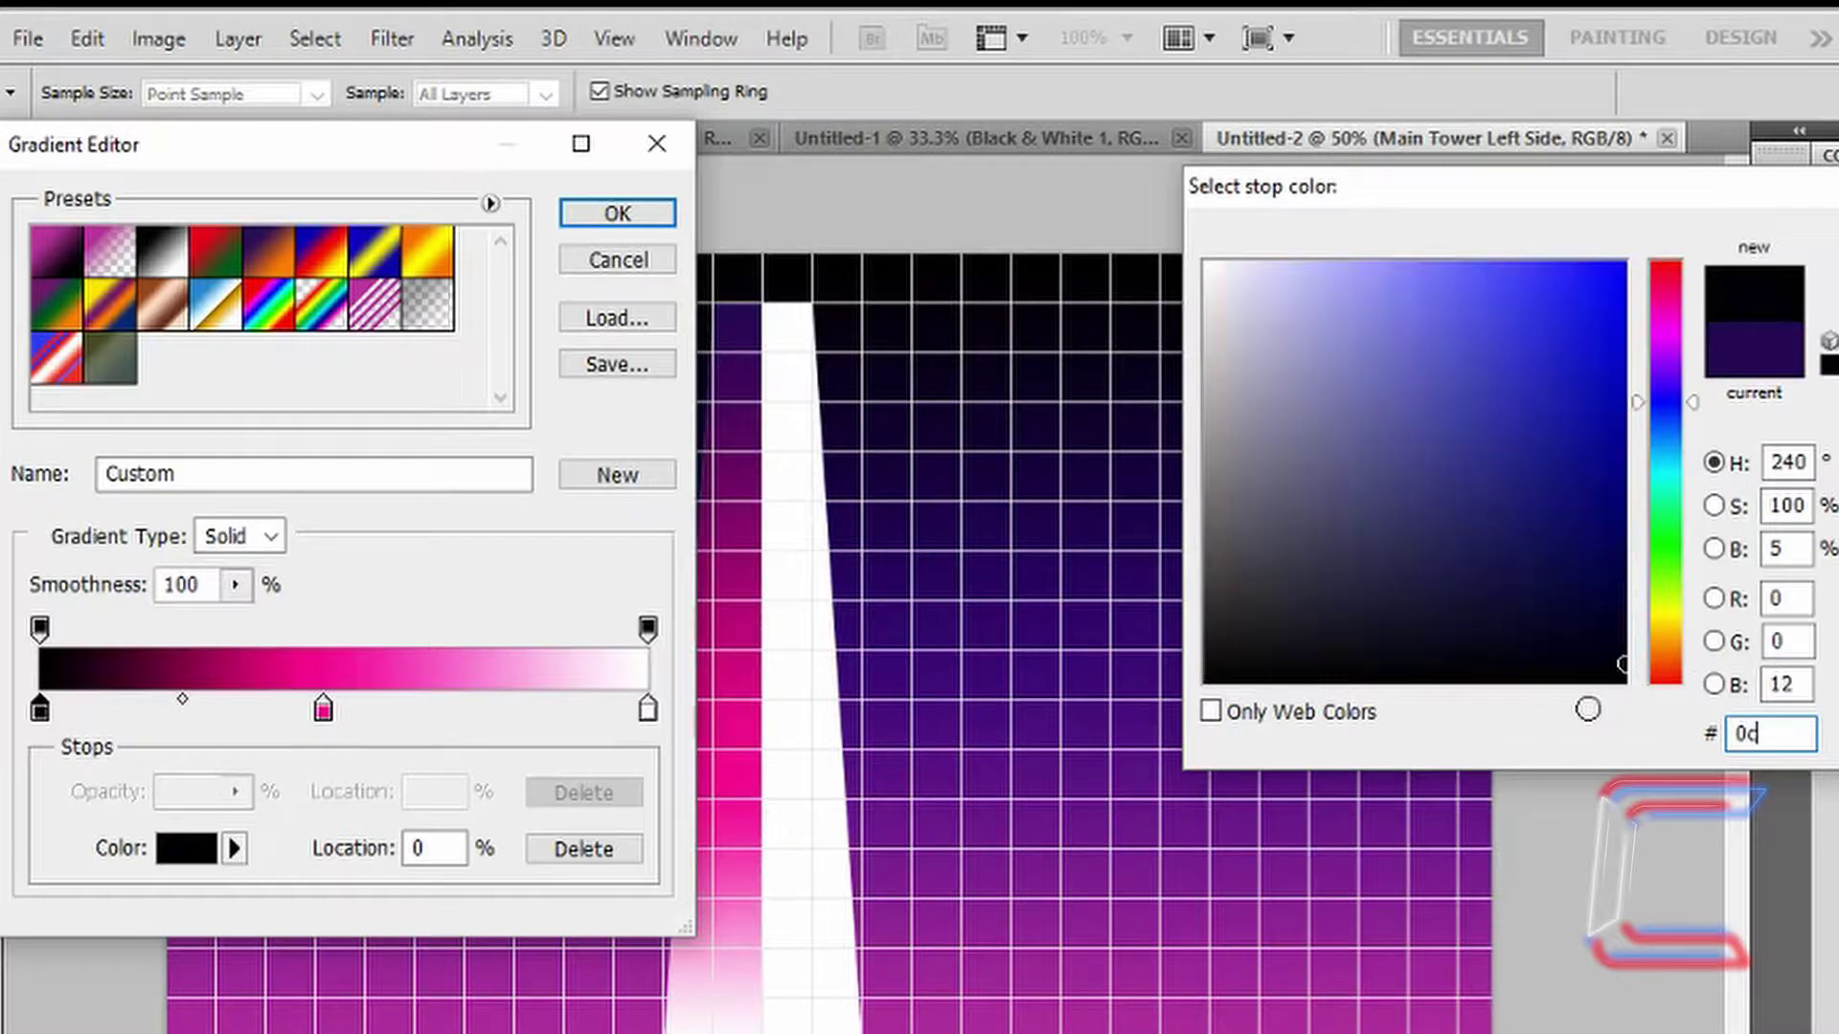
type("002d")
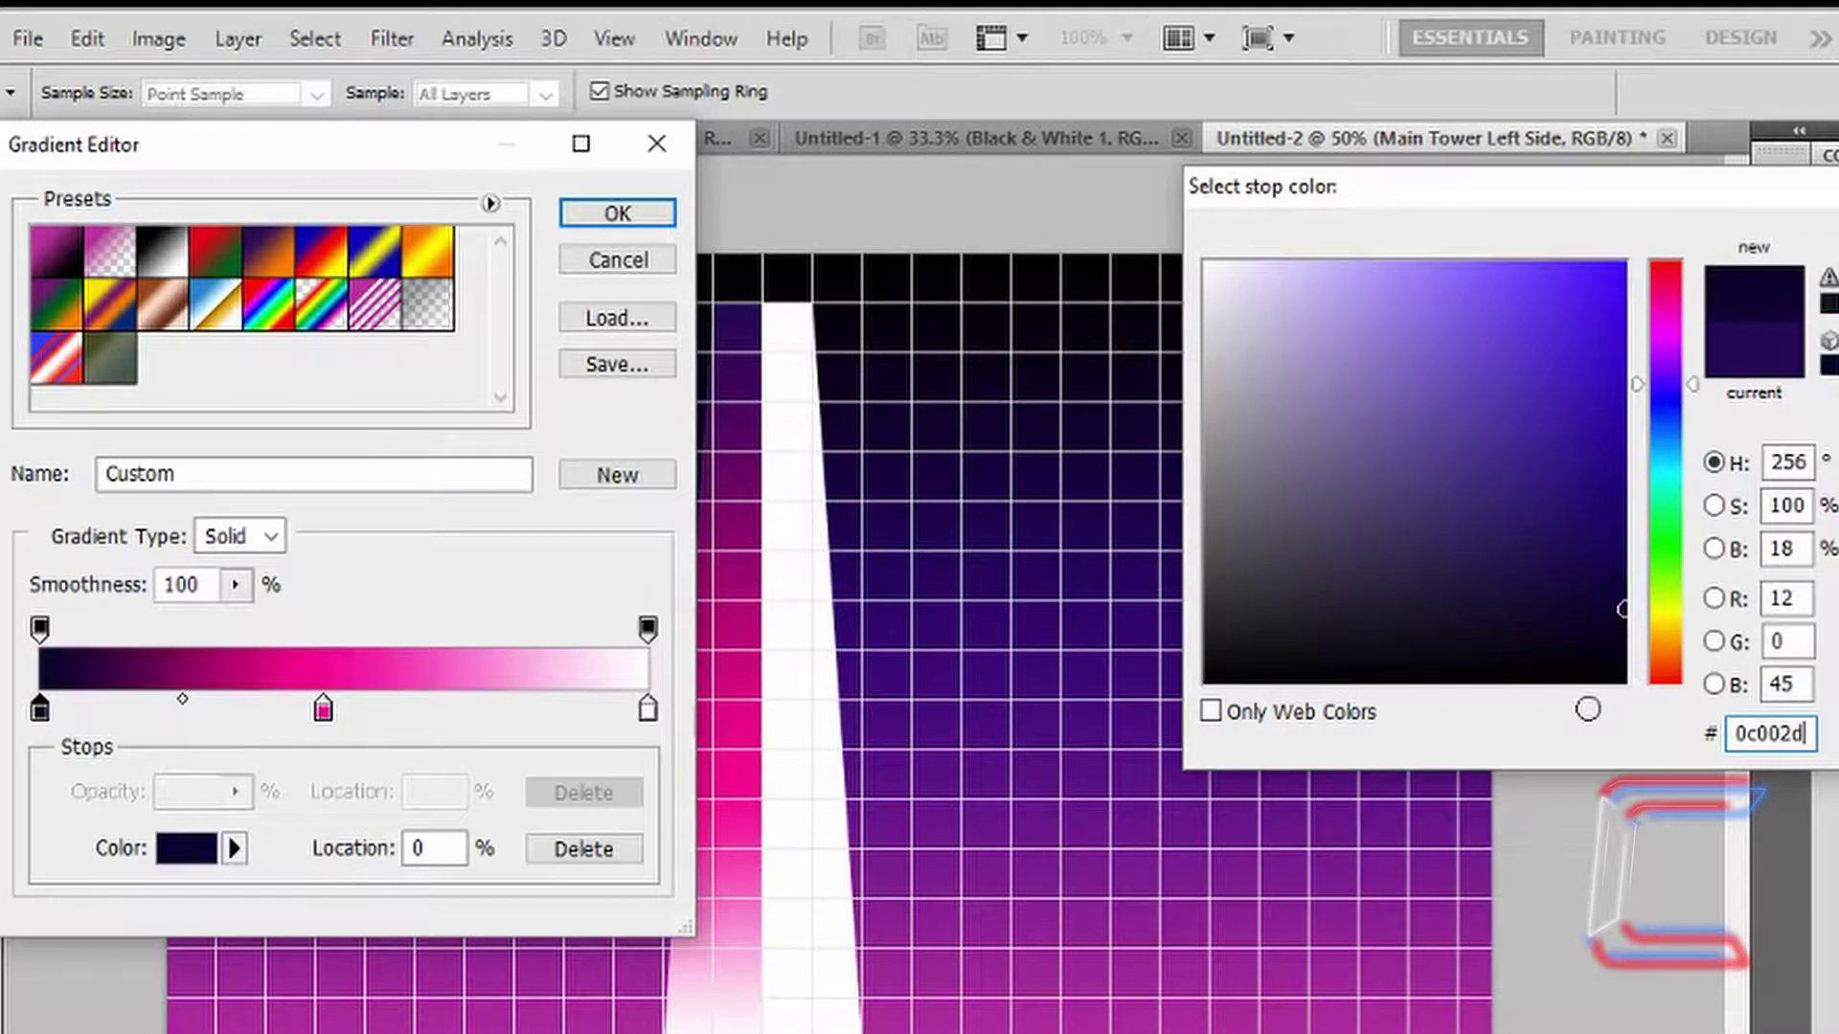
key("Return")
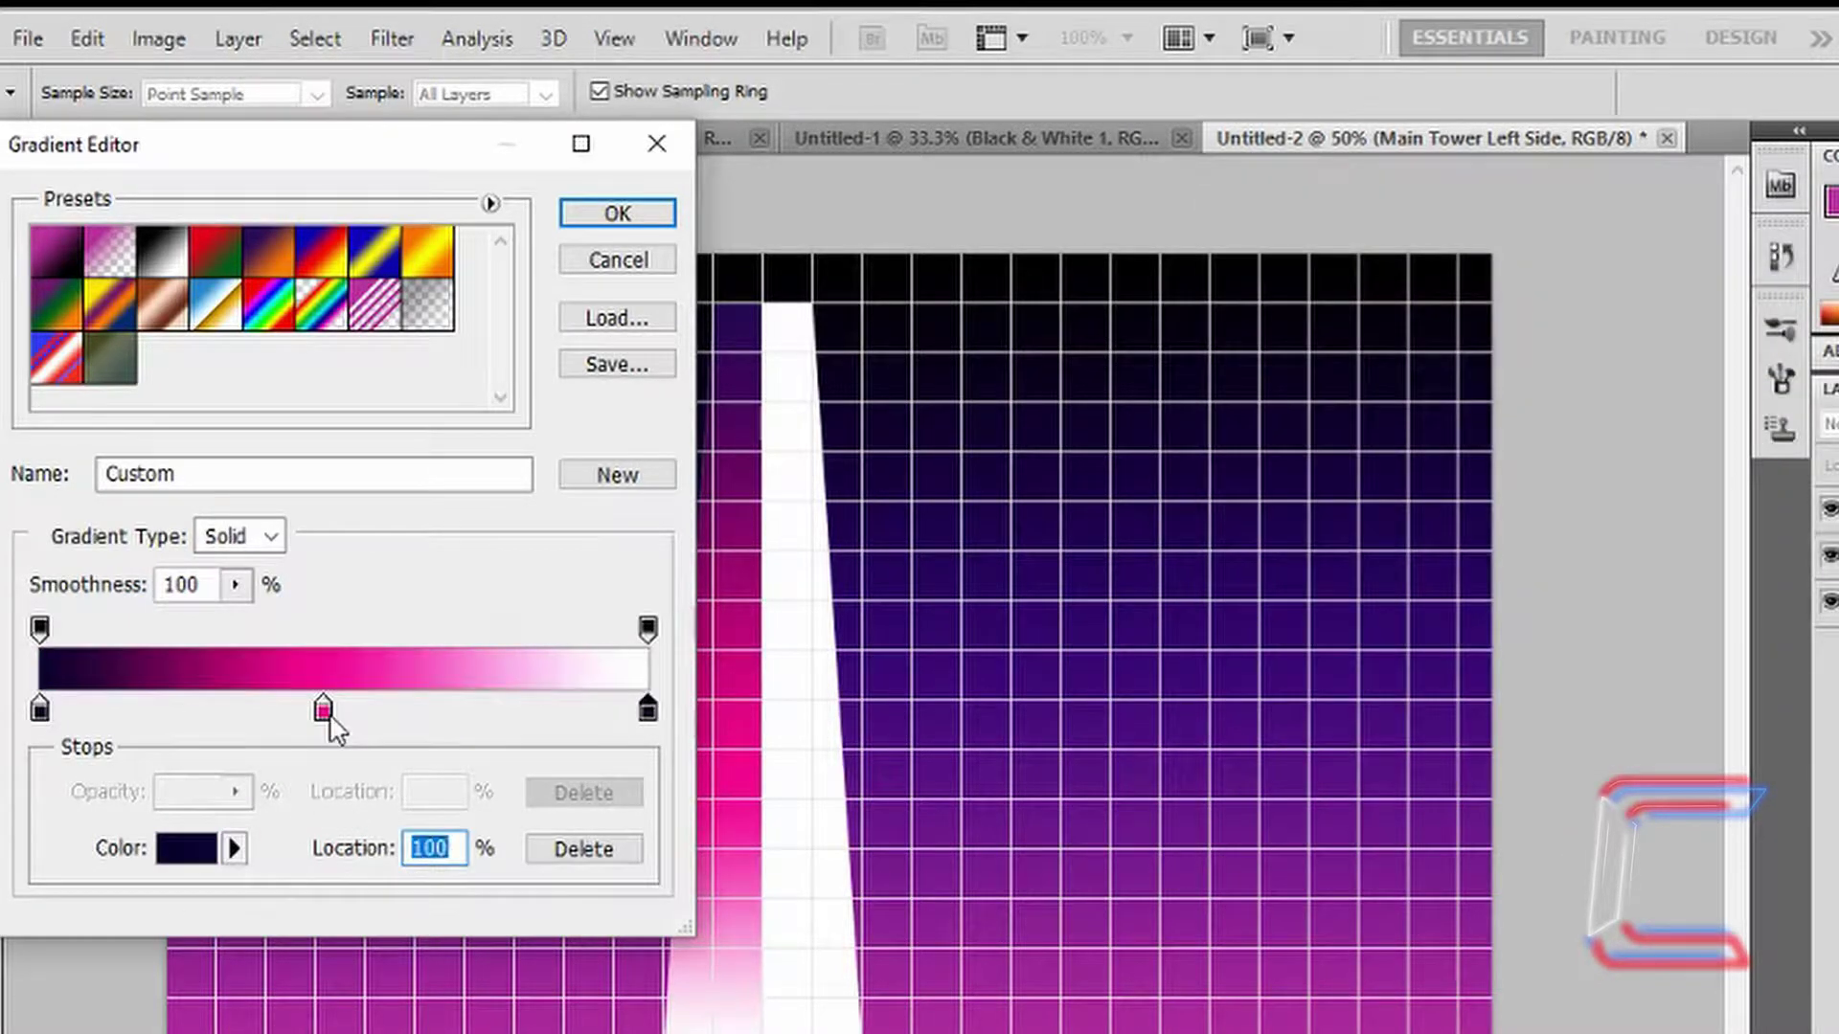
double_click(323, 711)
left_click(1768, 734)
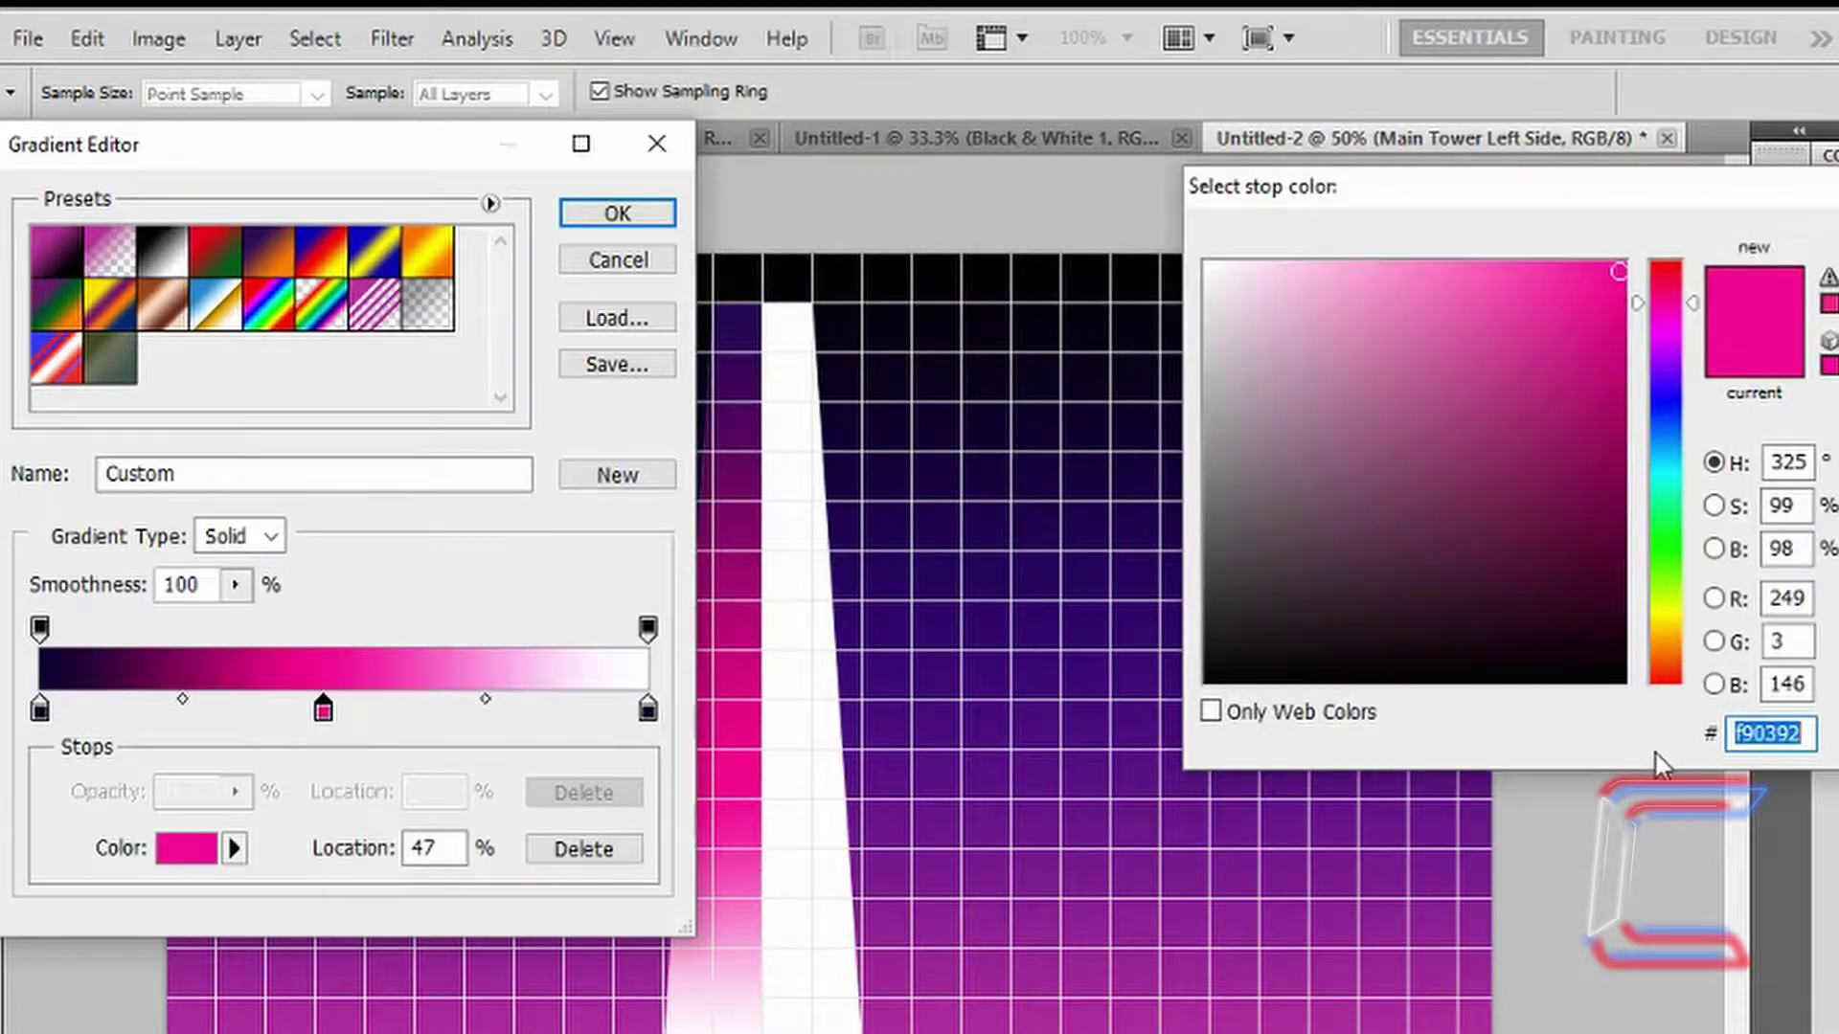
type("f9")
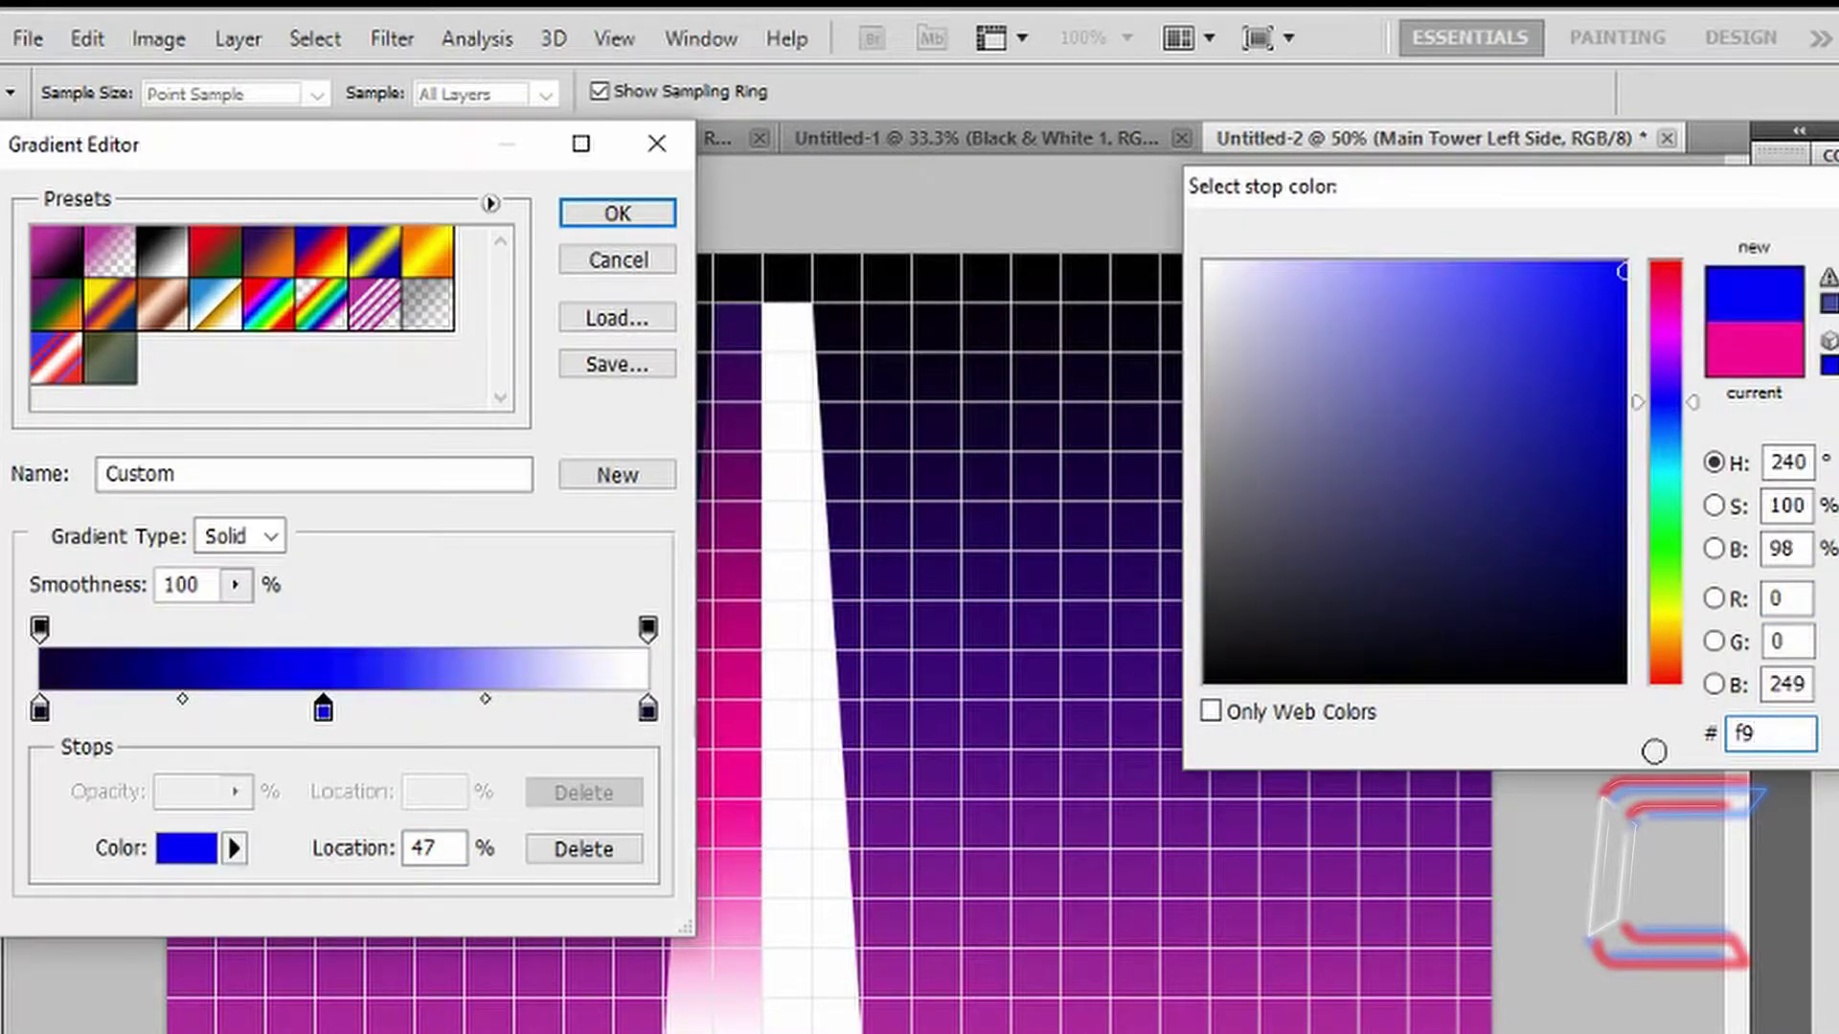
type("0c76")
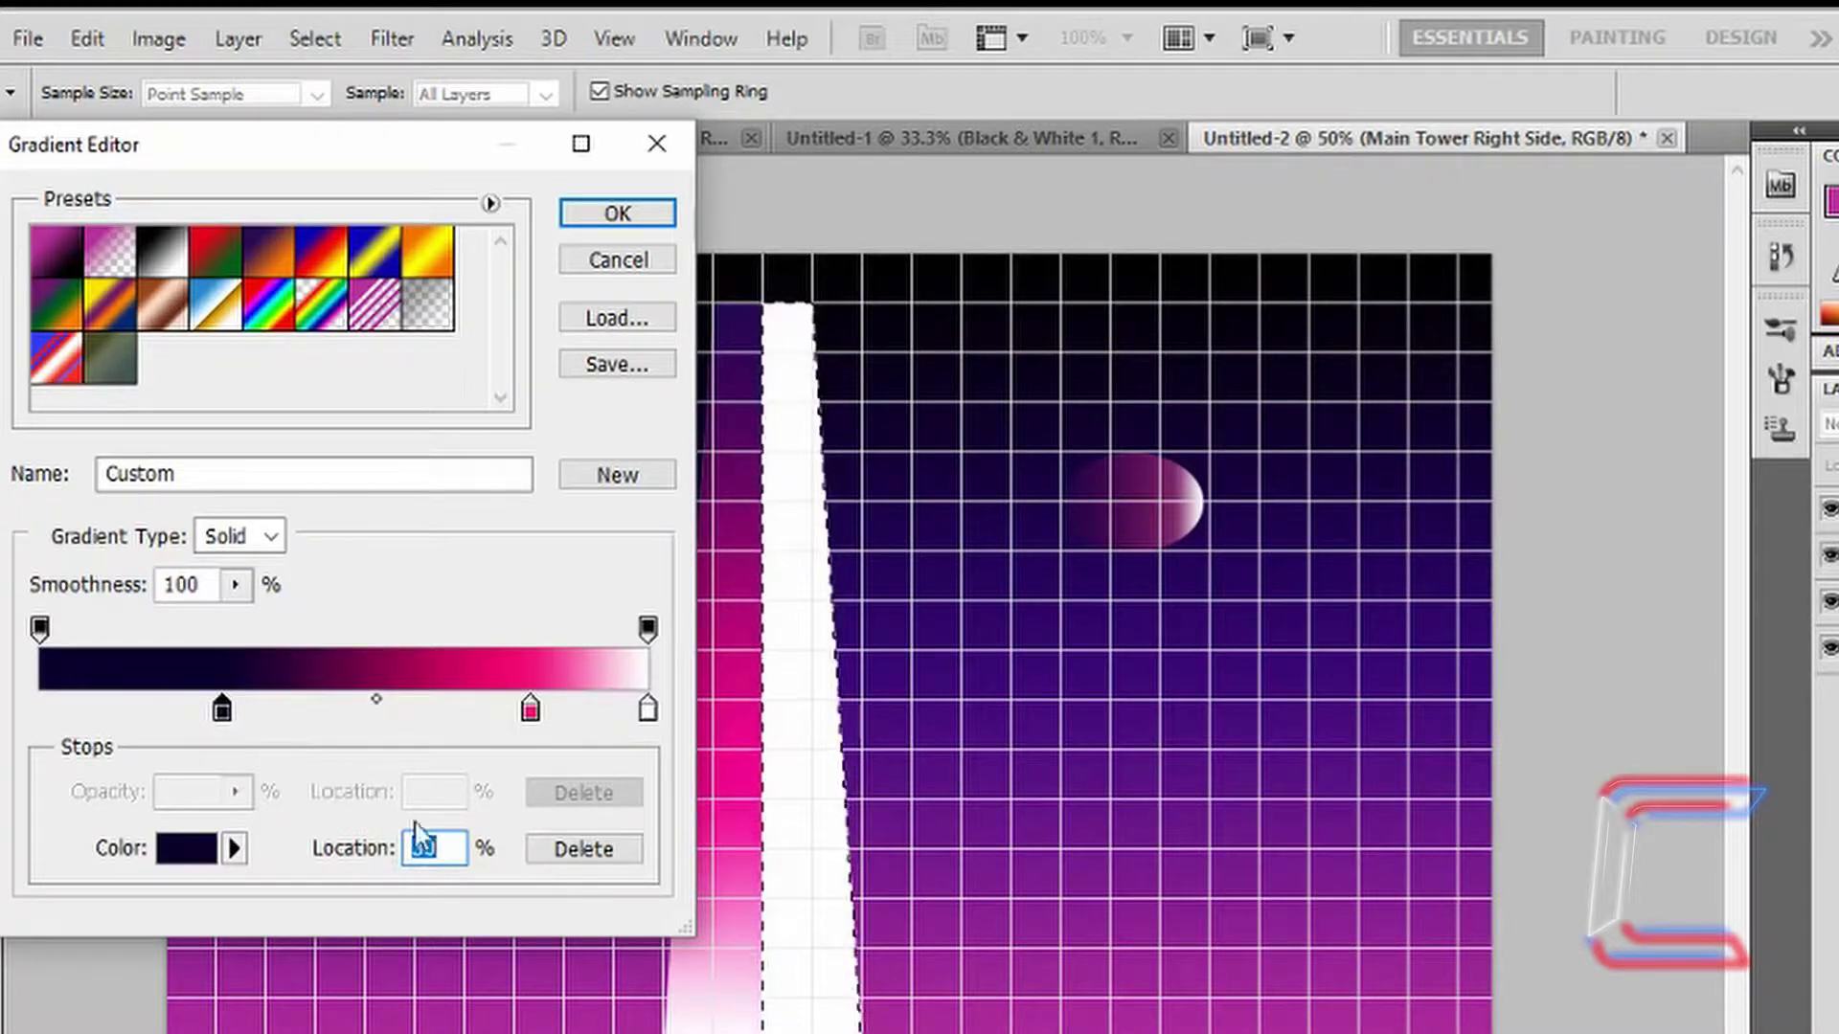
Step: Check that the pink stop sits at 80% and the white stop at 100%, and accept the gradient
left_click(529, 713)
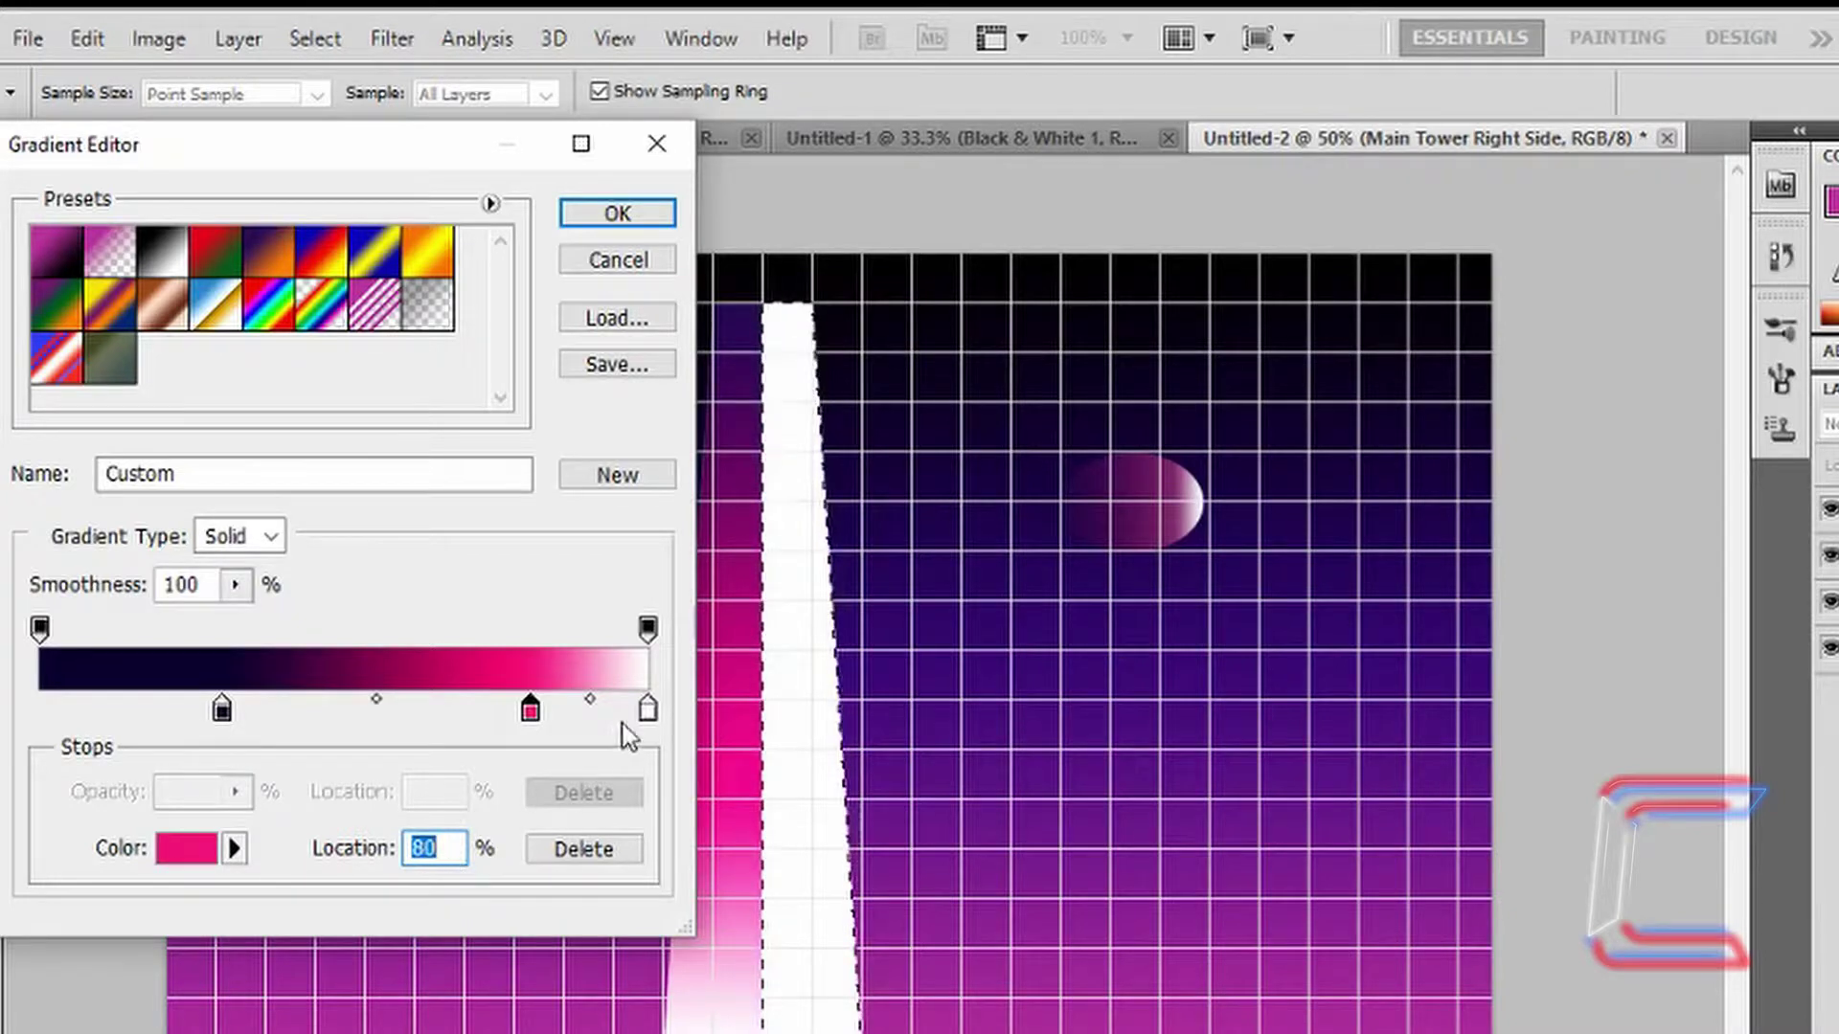
left_click(649, 710)
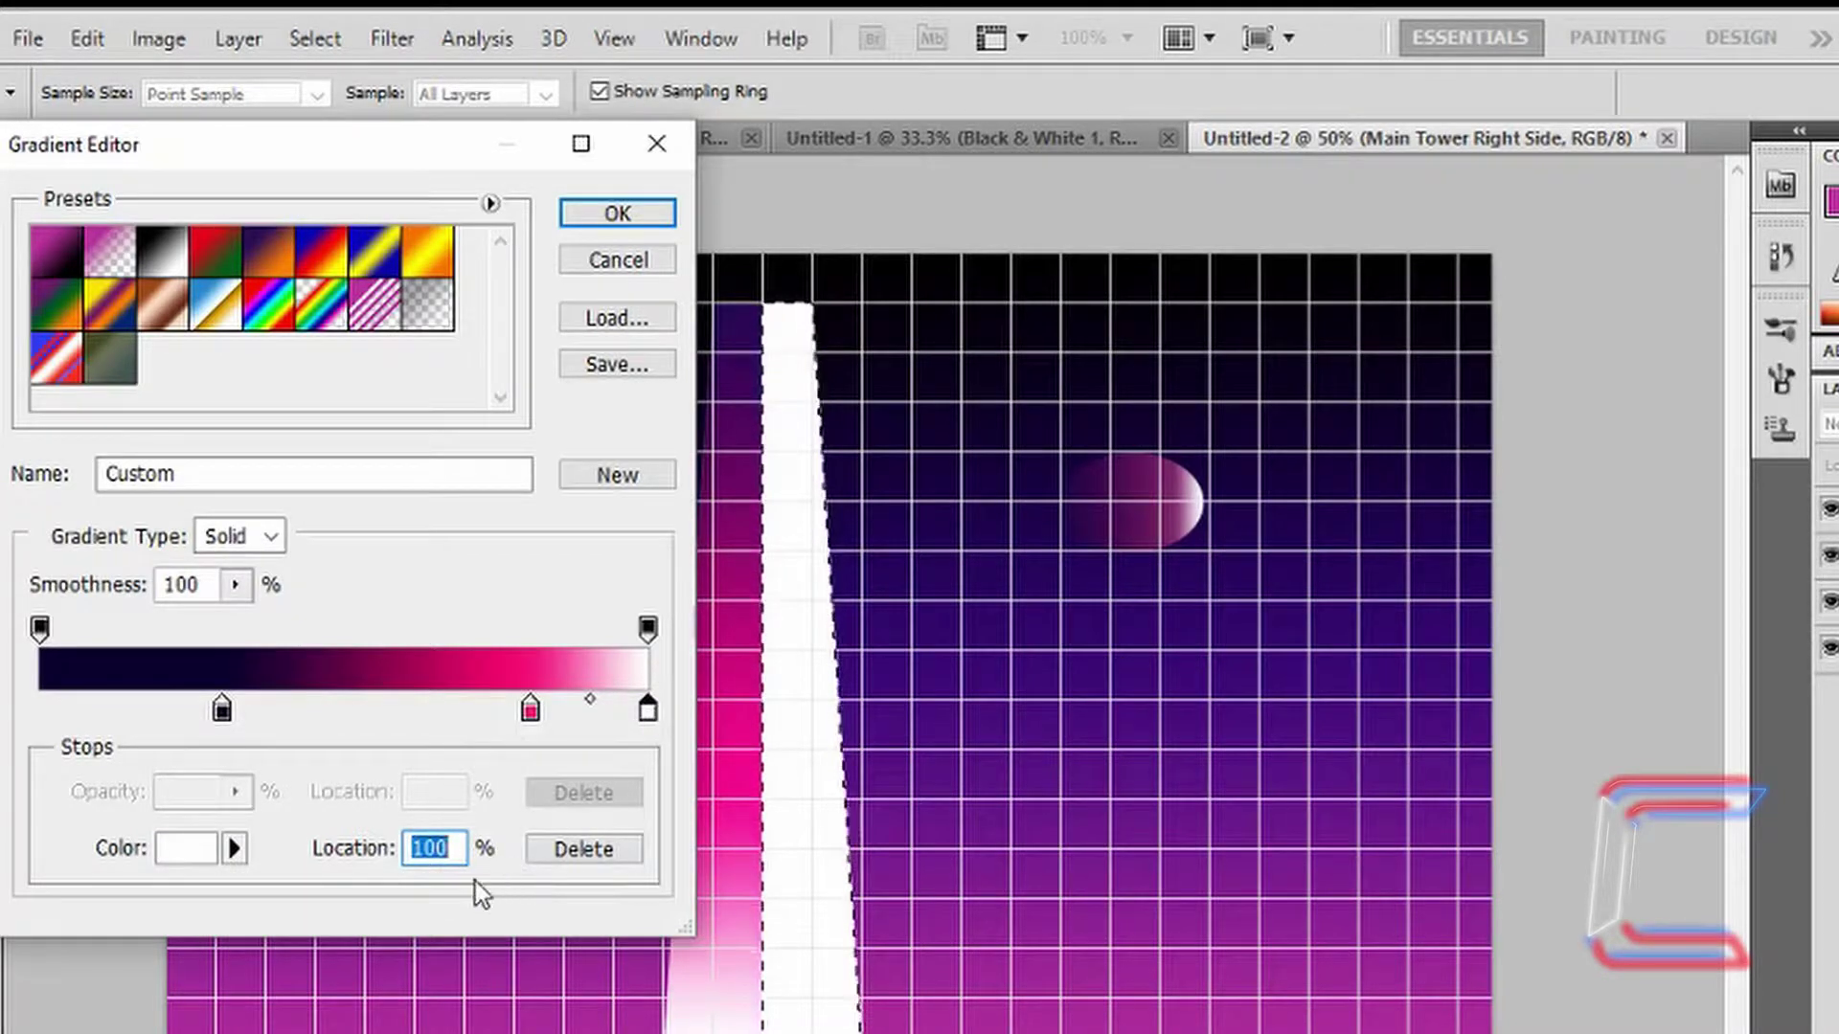
left_click(630, 216)
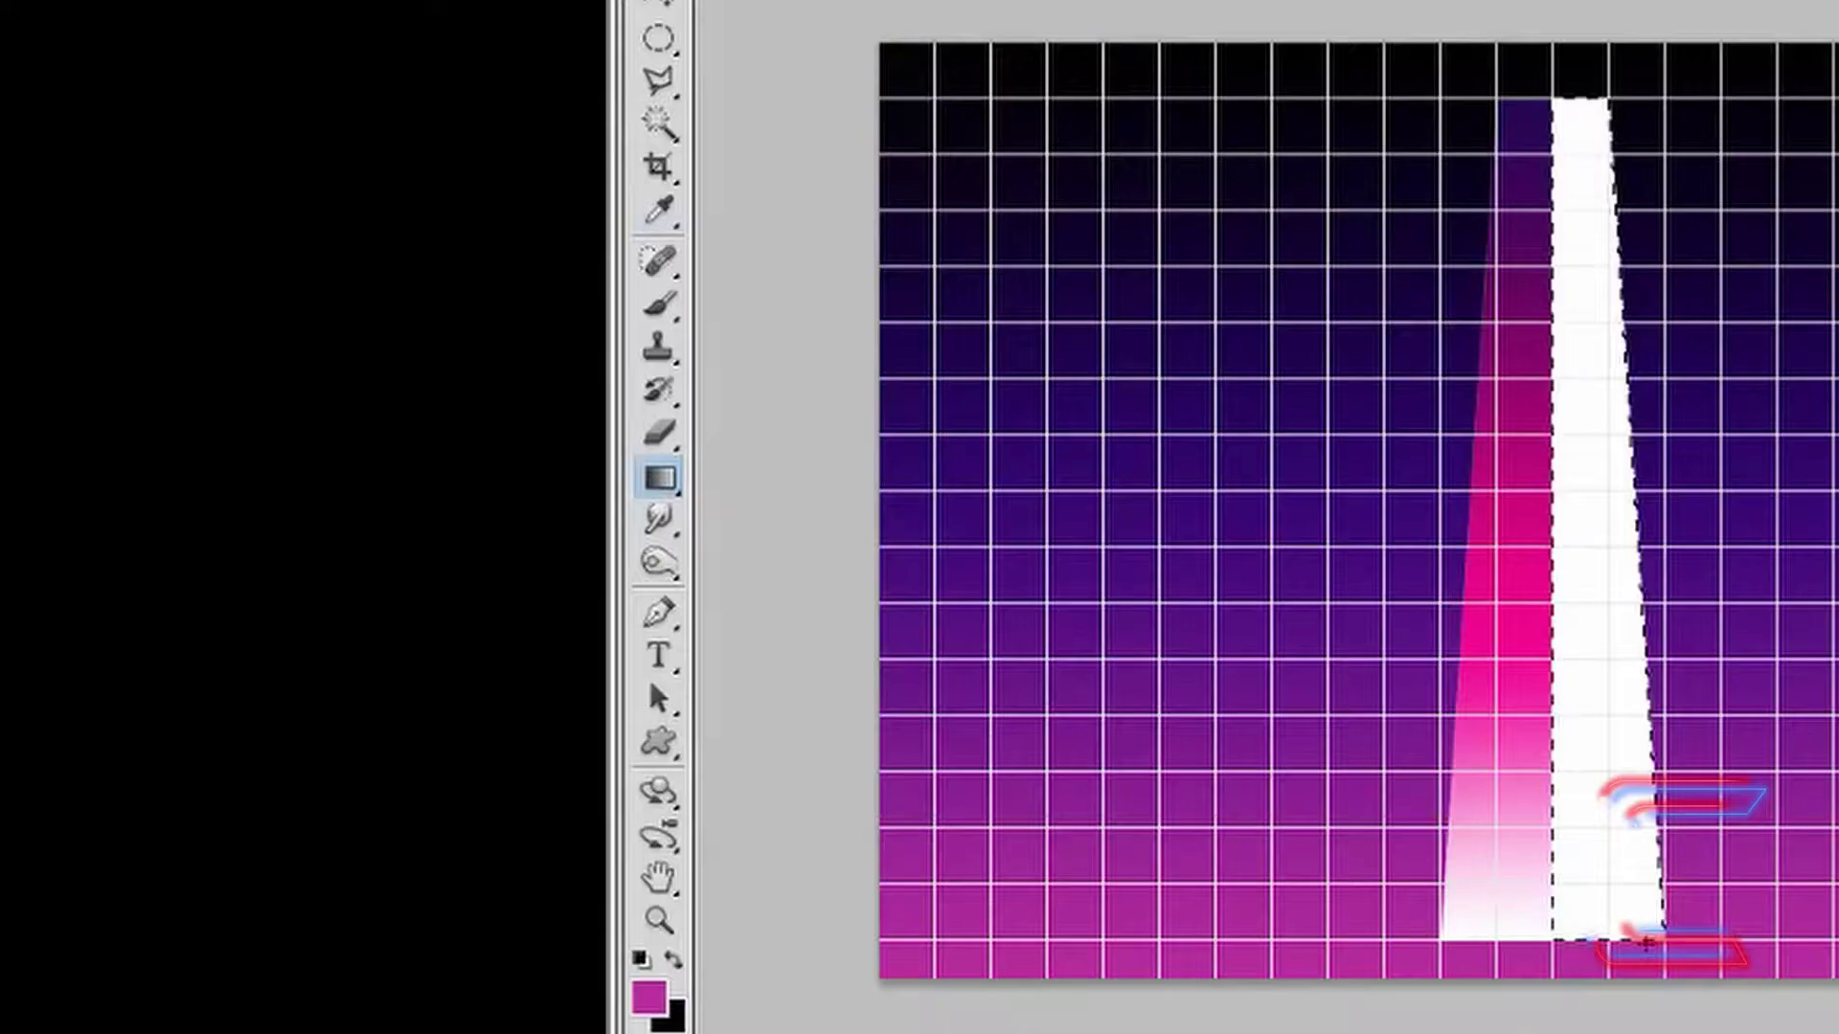
Step: Fill the selected Main Tower Right Side half with the gradient along its full height, and deselect it
left_click_drag(1589, 99, 1645, 942)
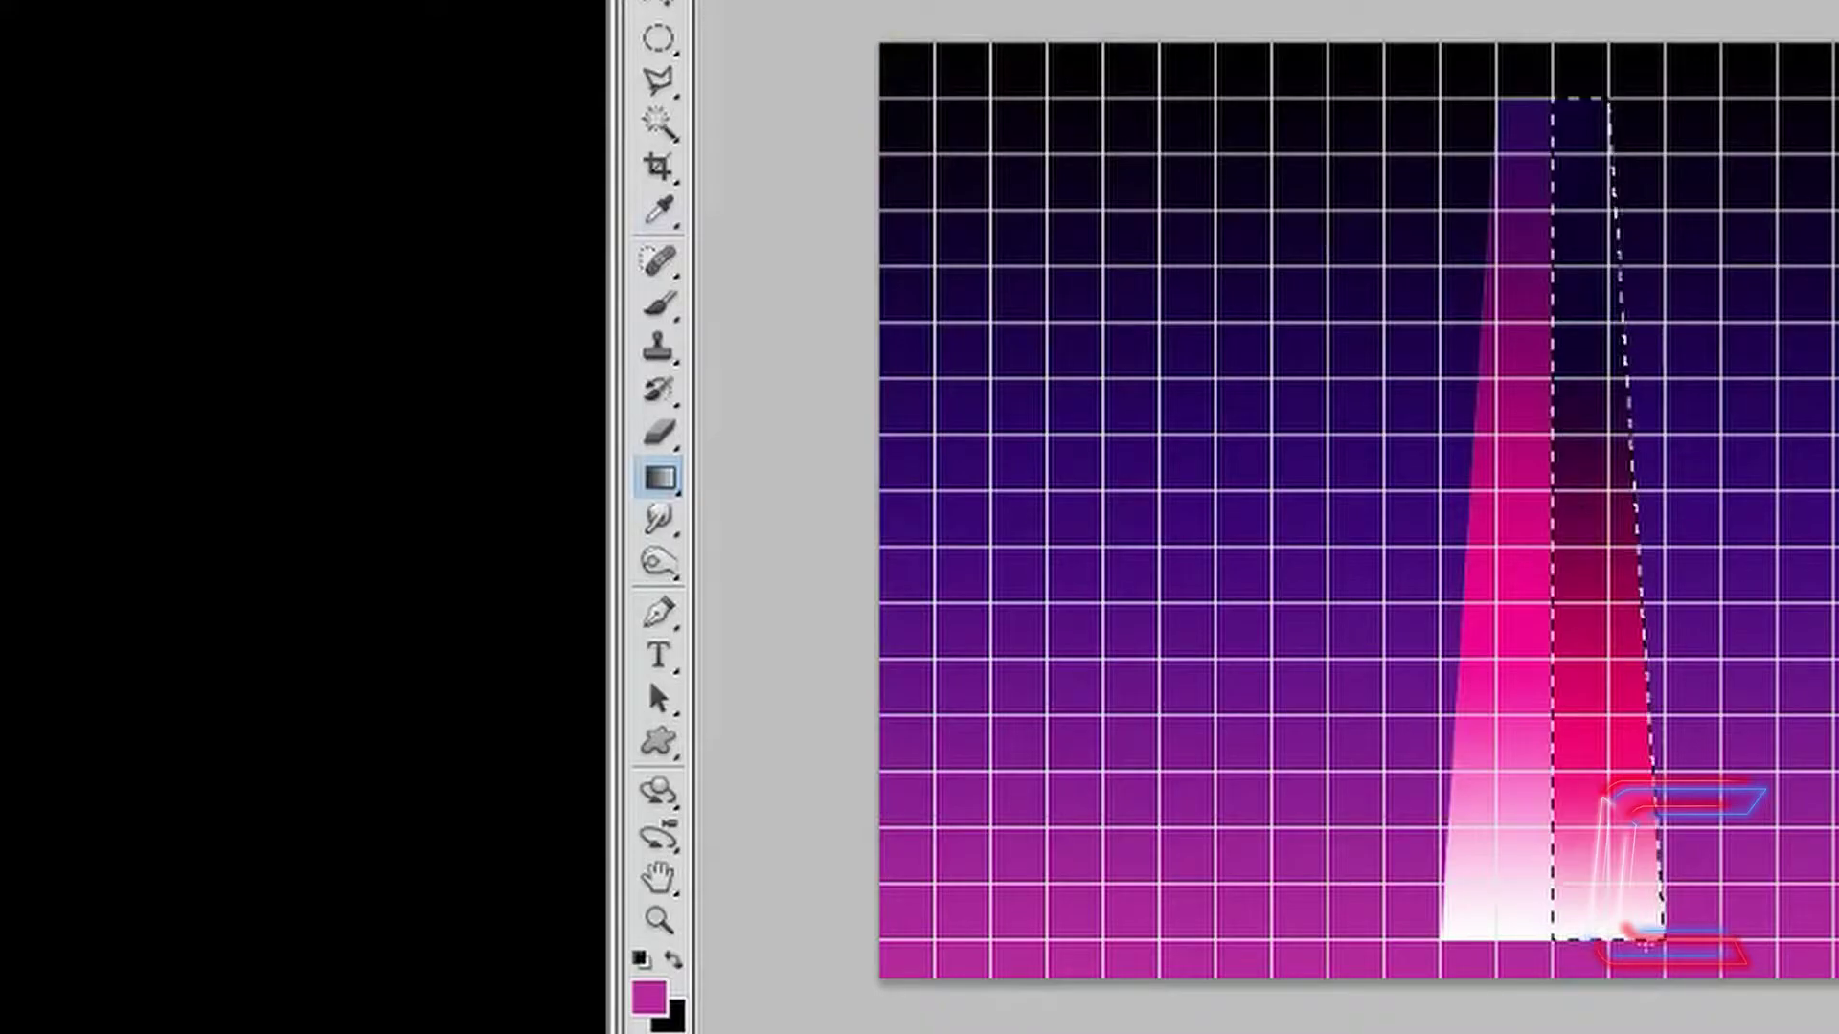
key("ctrl+d")
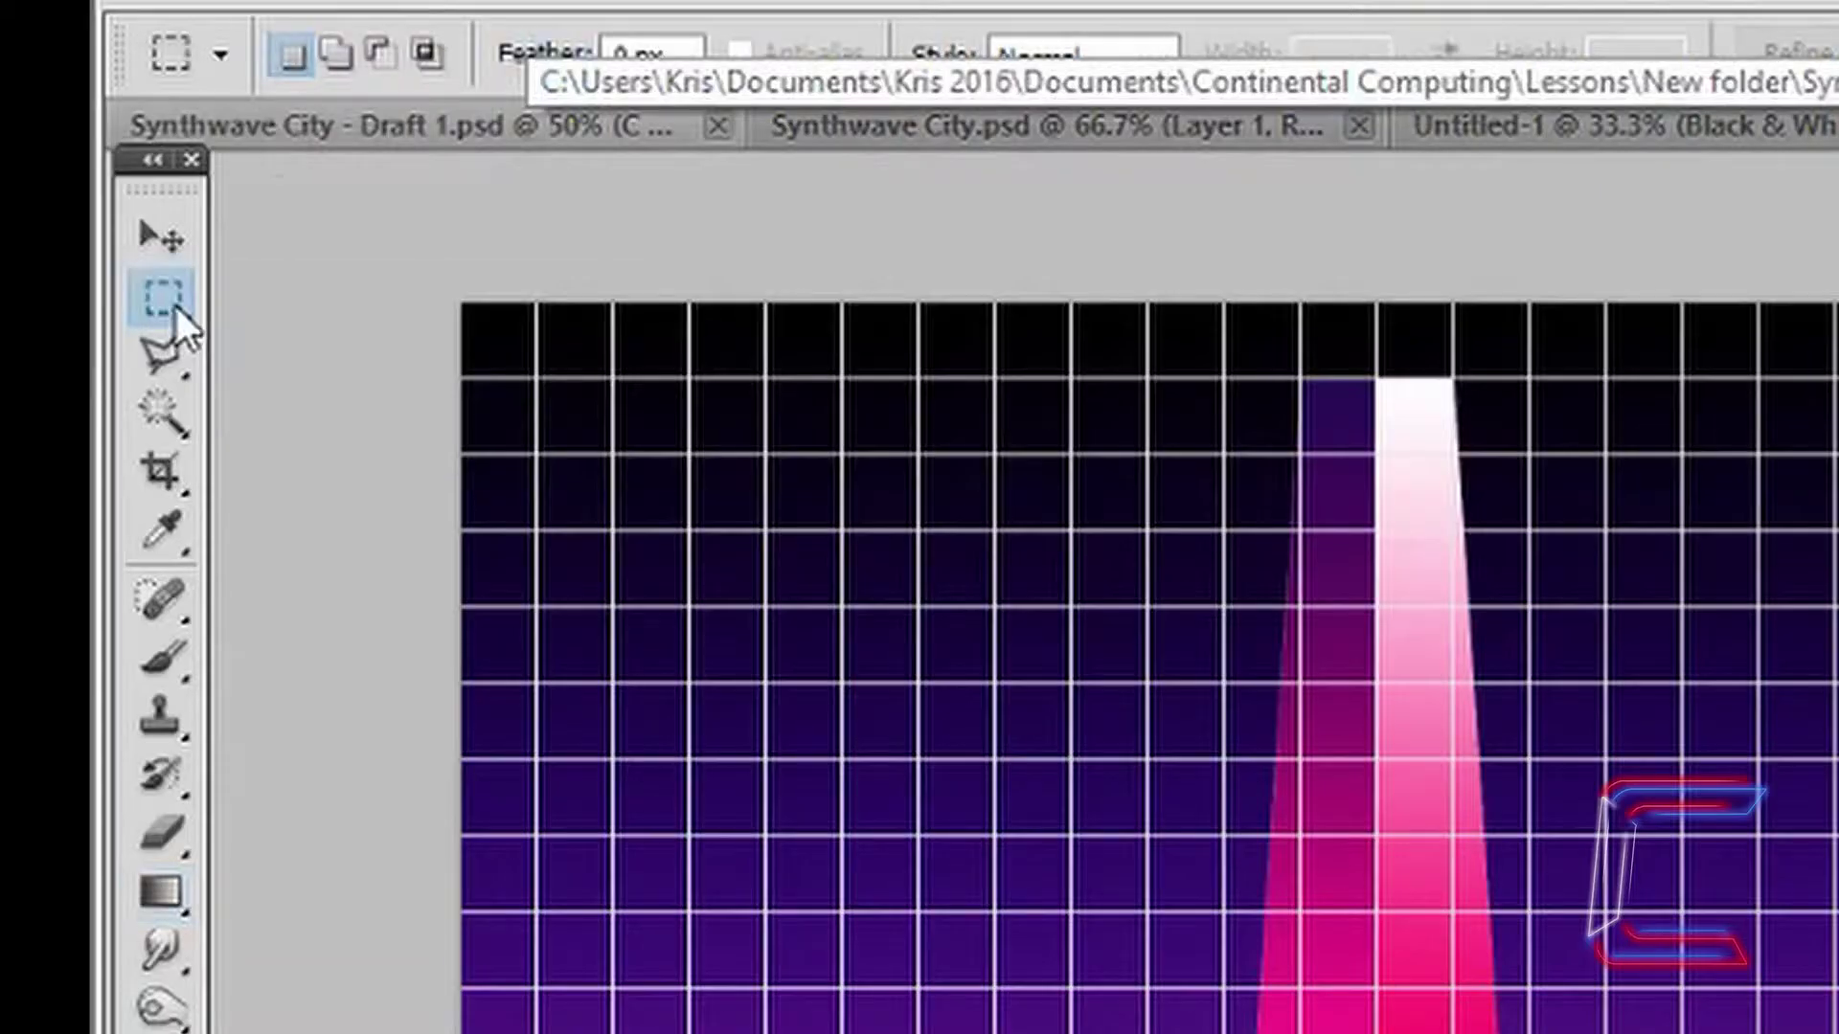
Step: Select an elliptical area about three grid squares wide and two high in the sky beside the tower
left_click(172, 305)
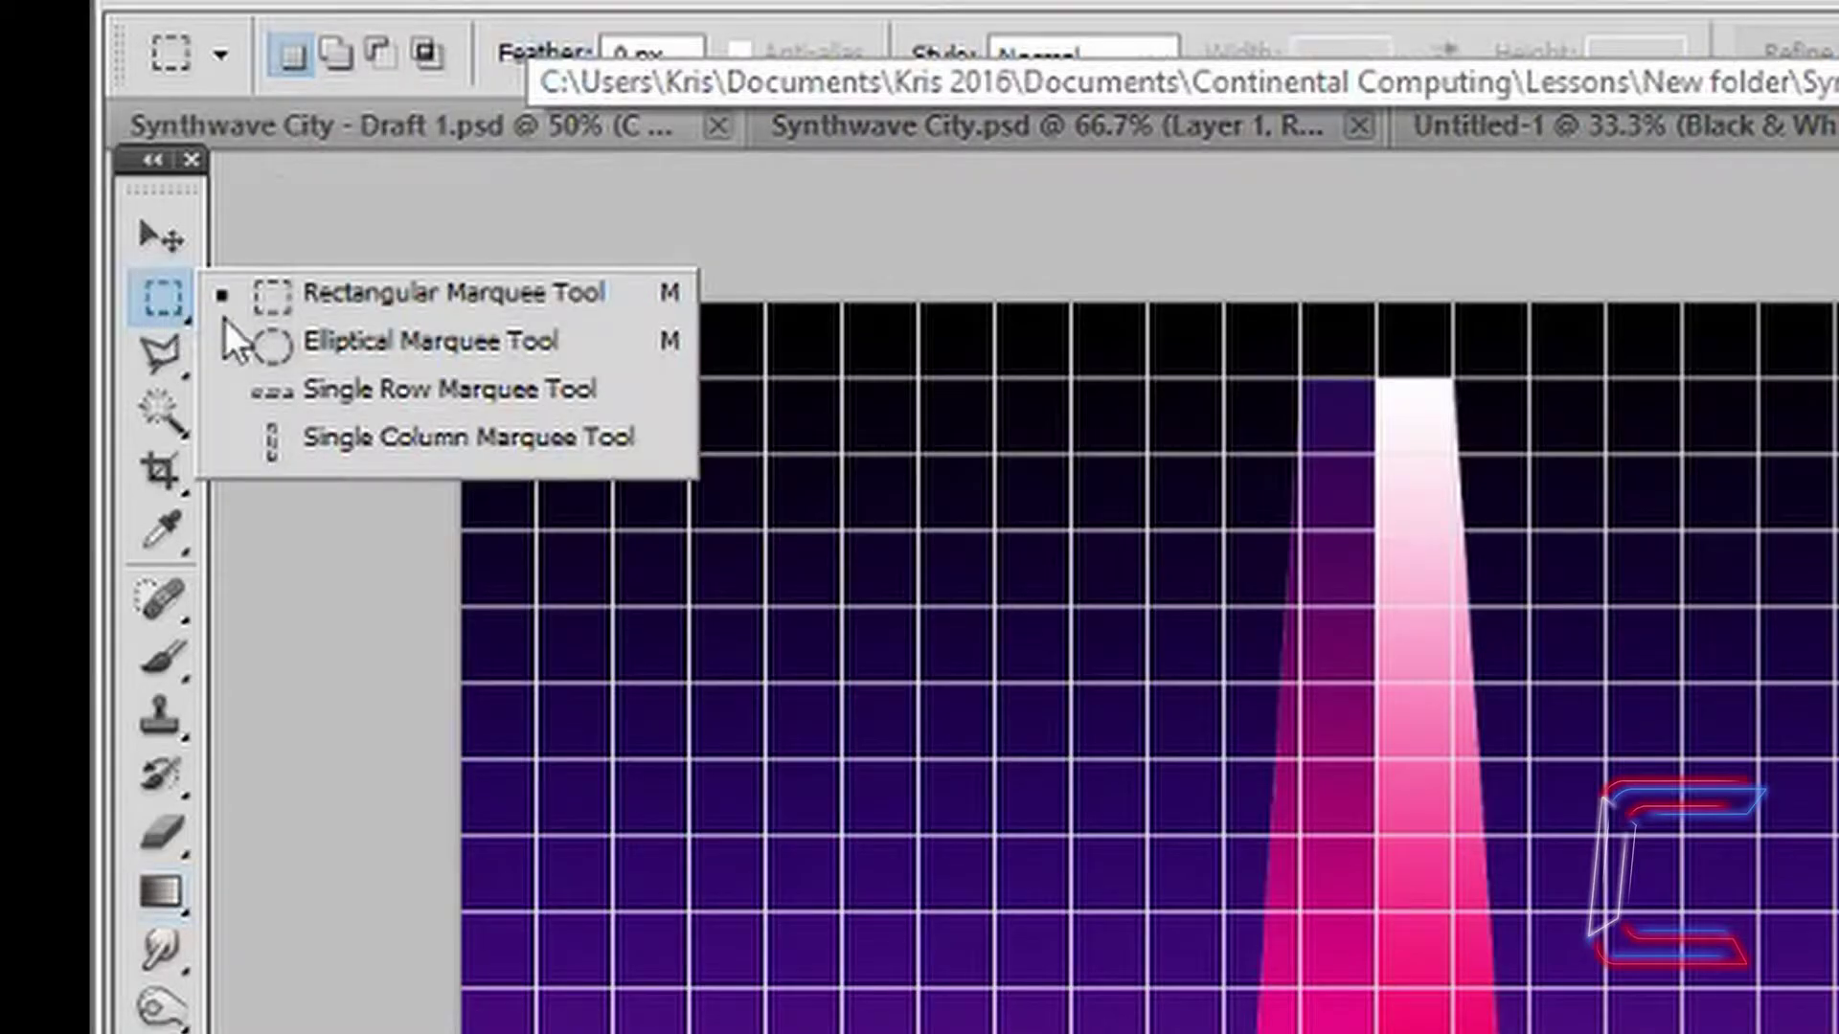
left_click(453, 354)
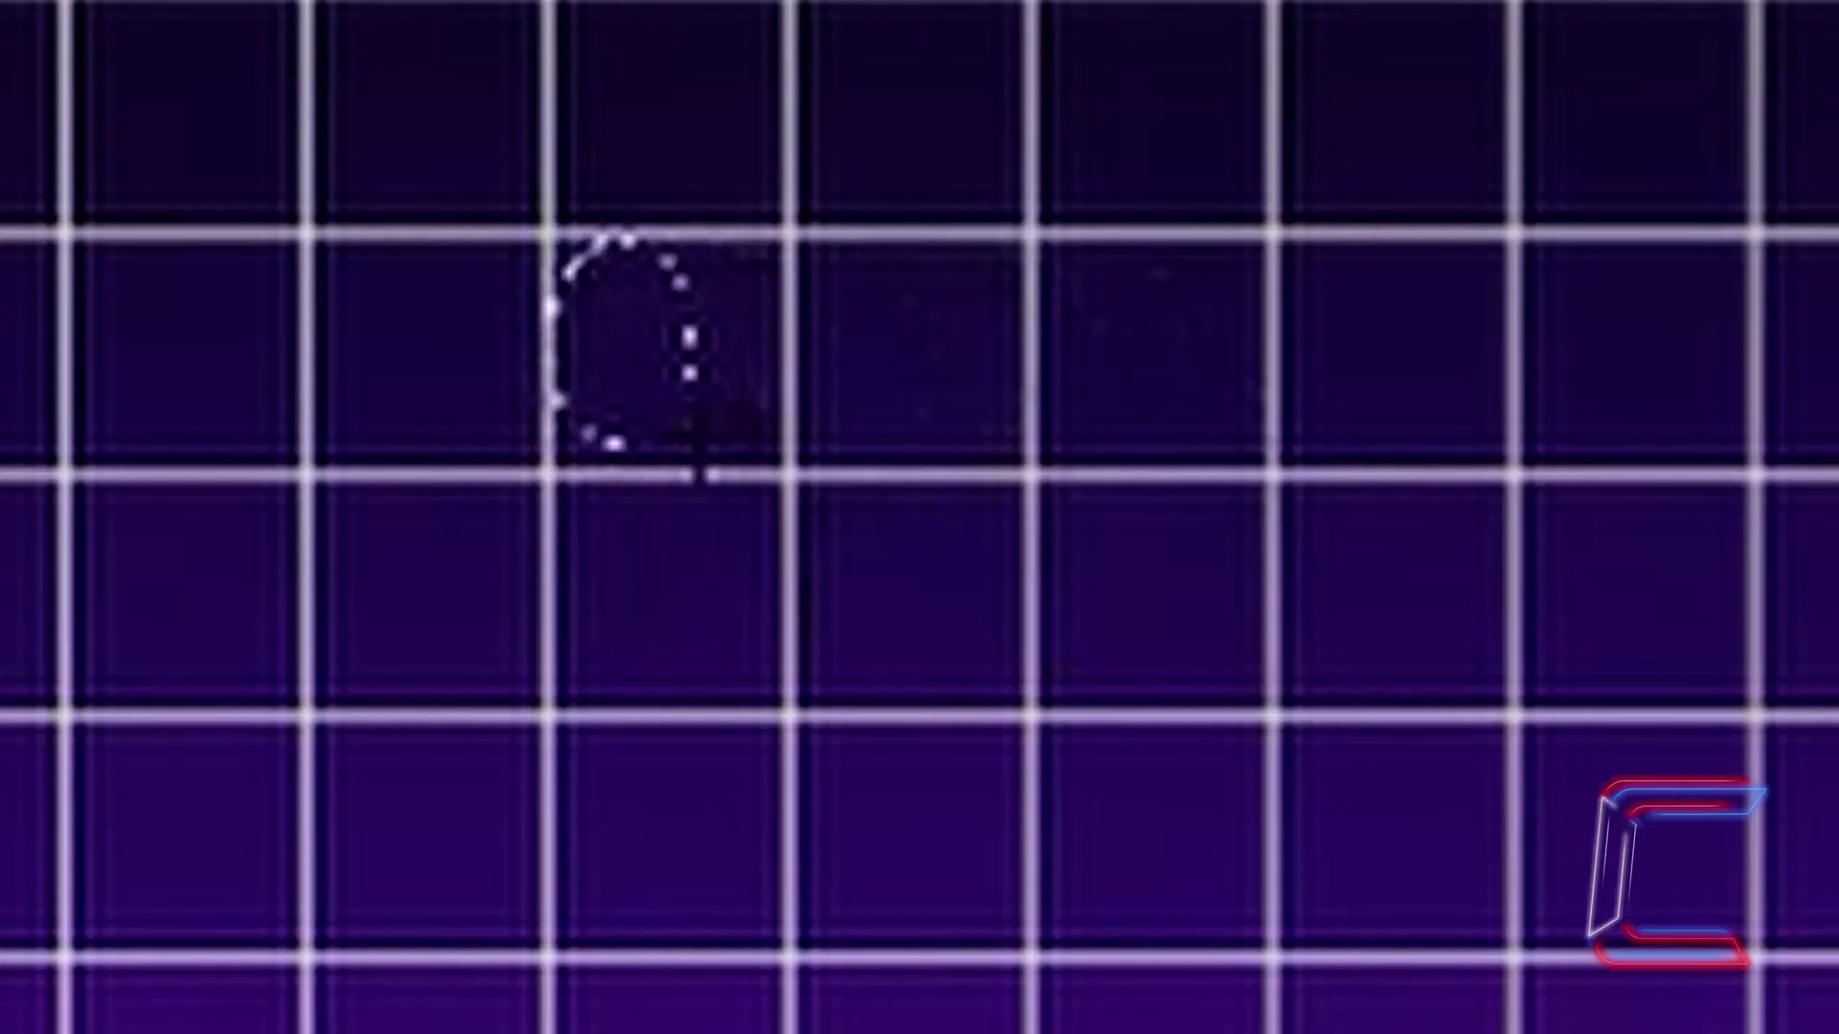
left_click_drag(704, 450, 1245, 711)
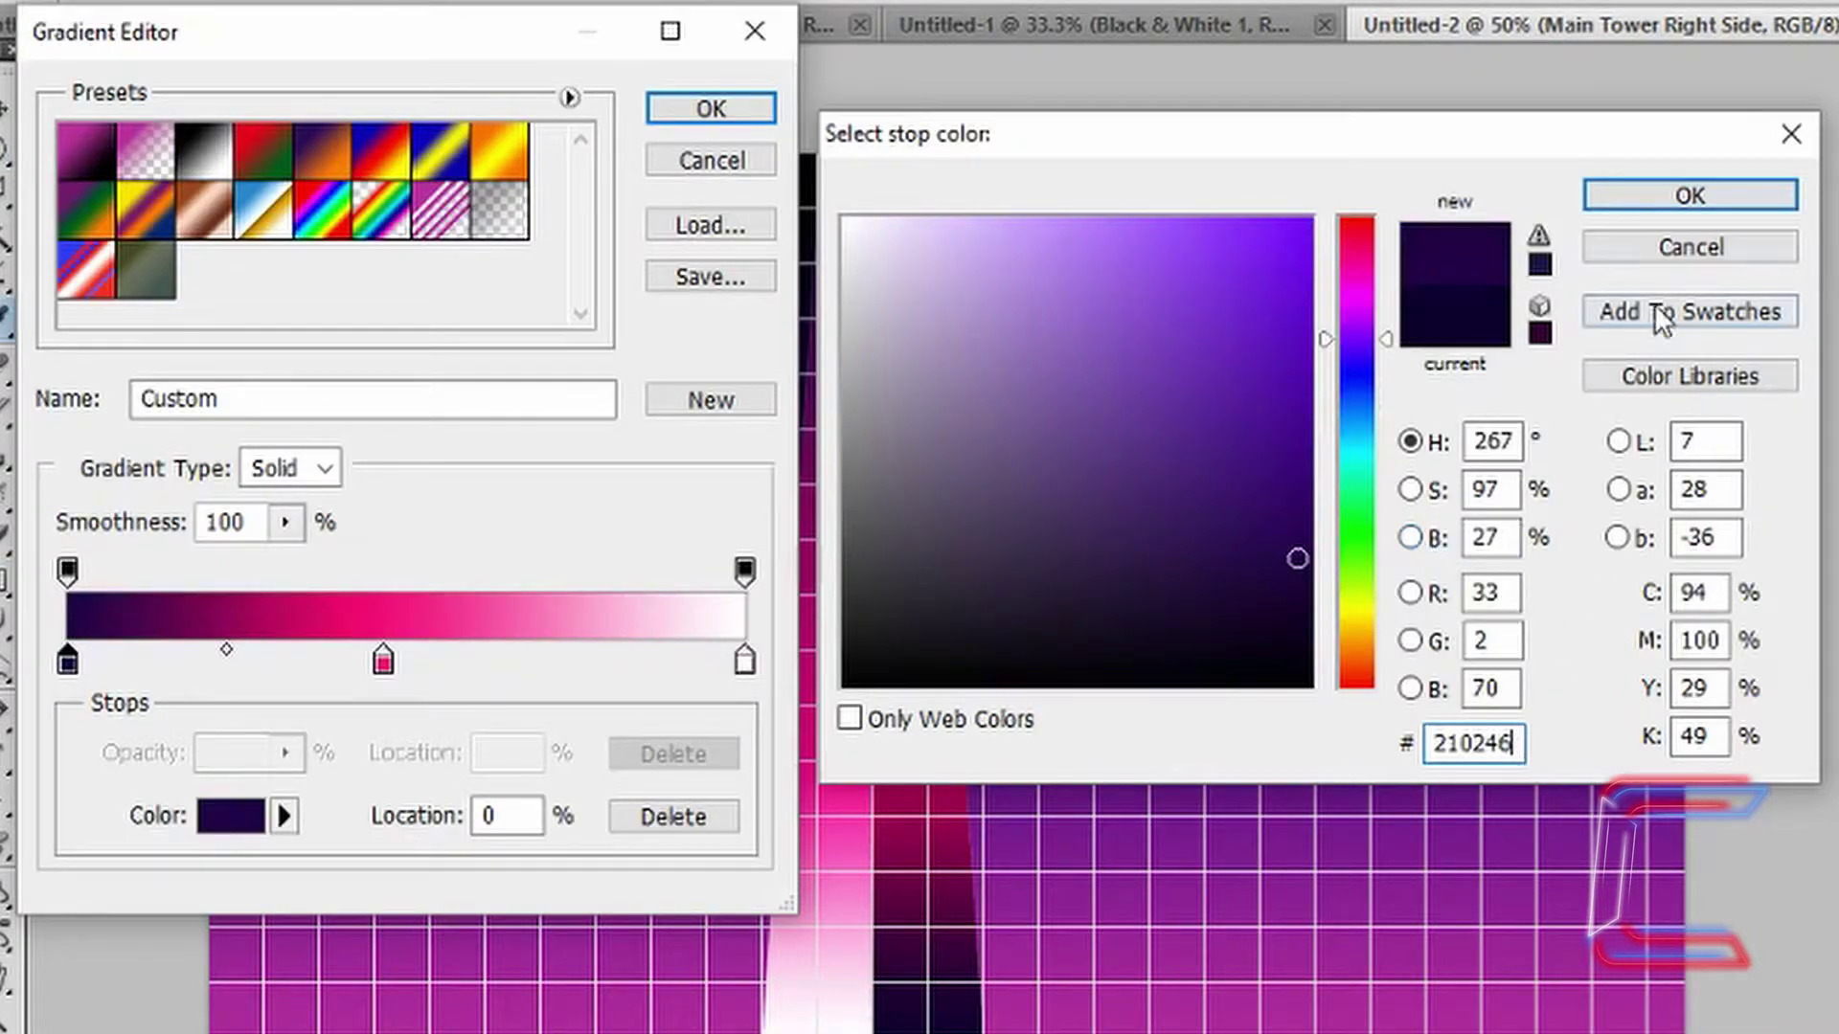
Step: Set the gradient's starting stop to 210246 and its middle stop to 7d2a6d at 80%, and accept the gradient
left_click(1683, 203)
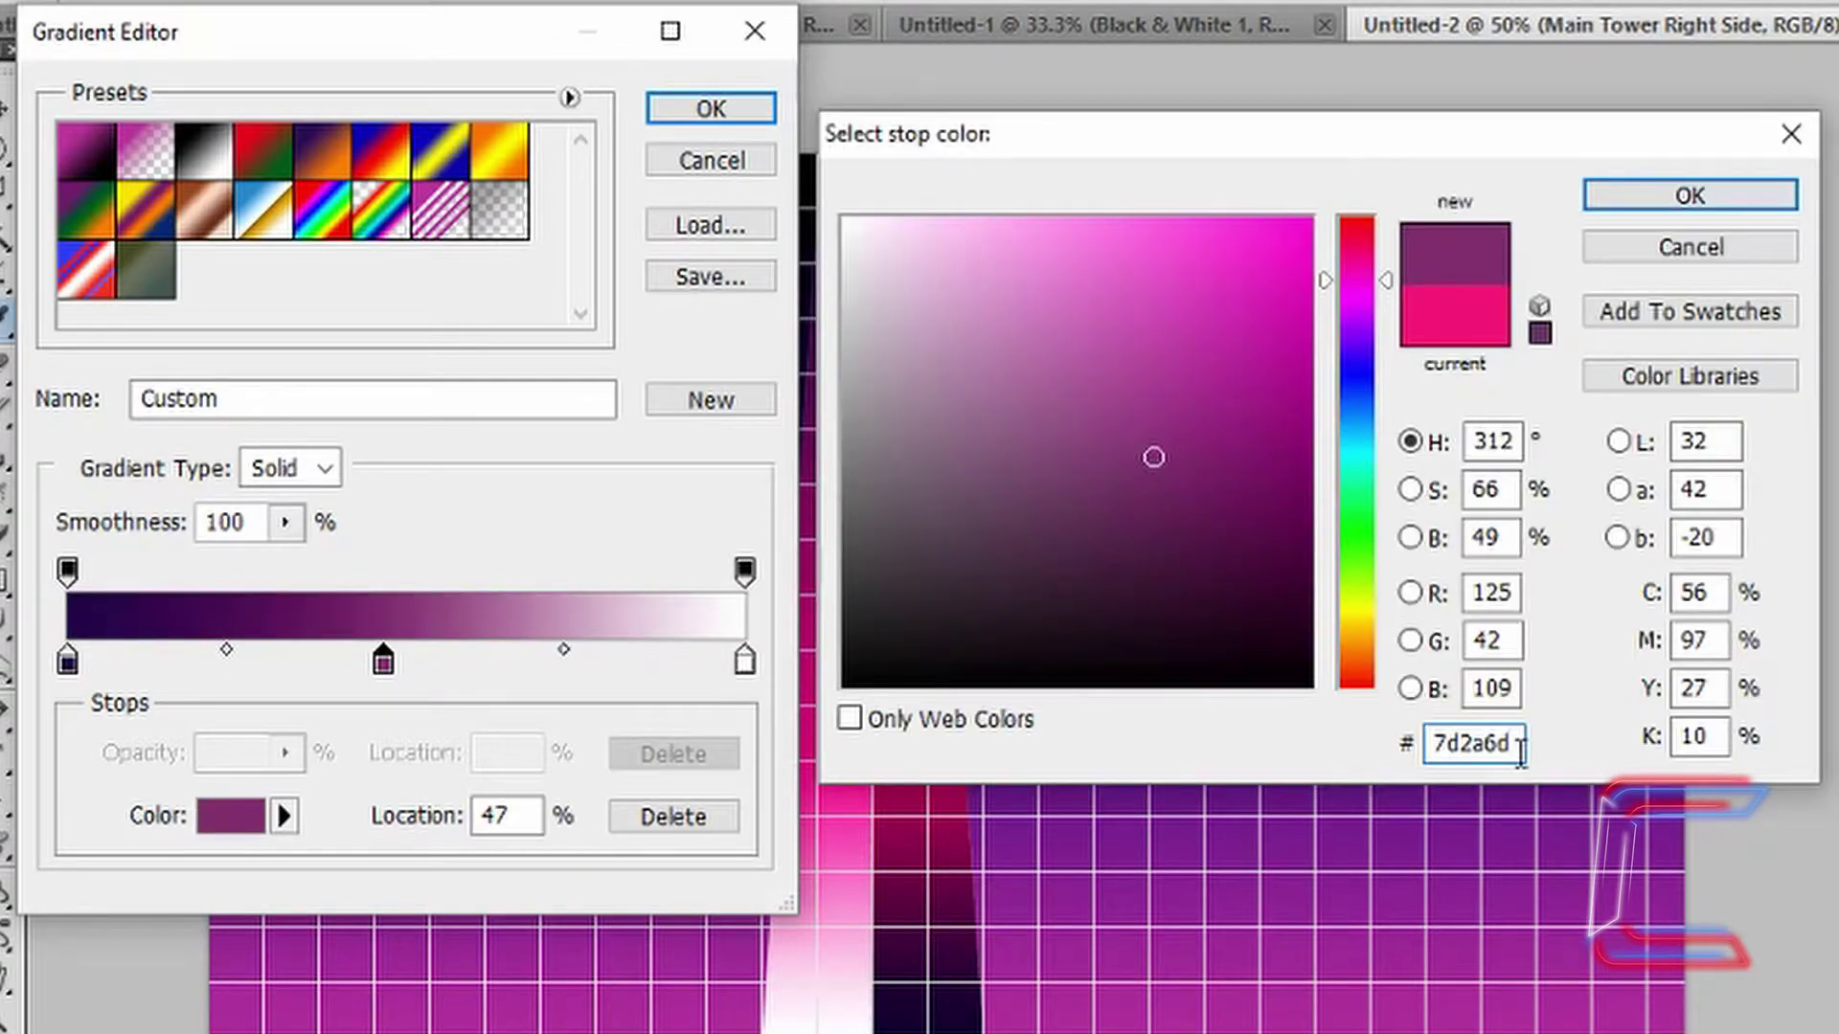
left_click(1690, 196)
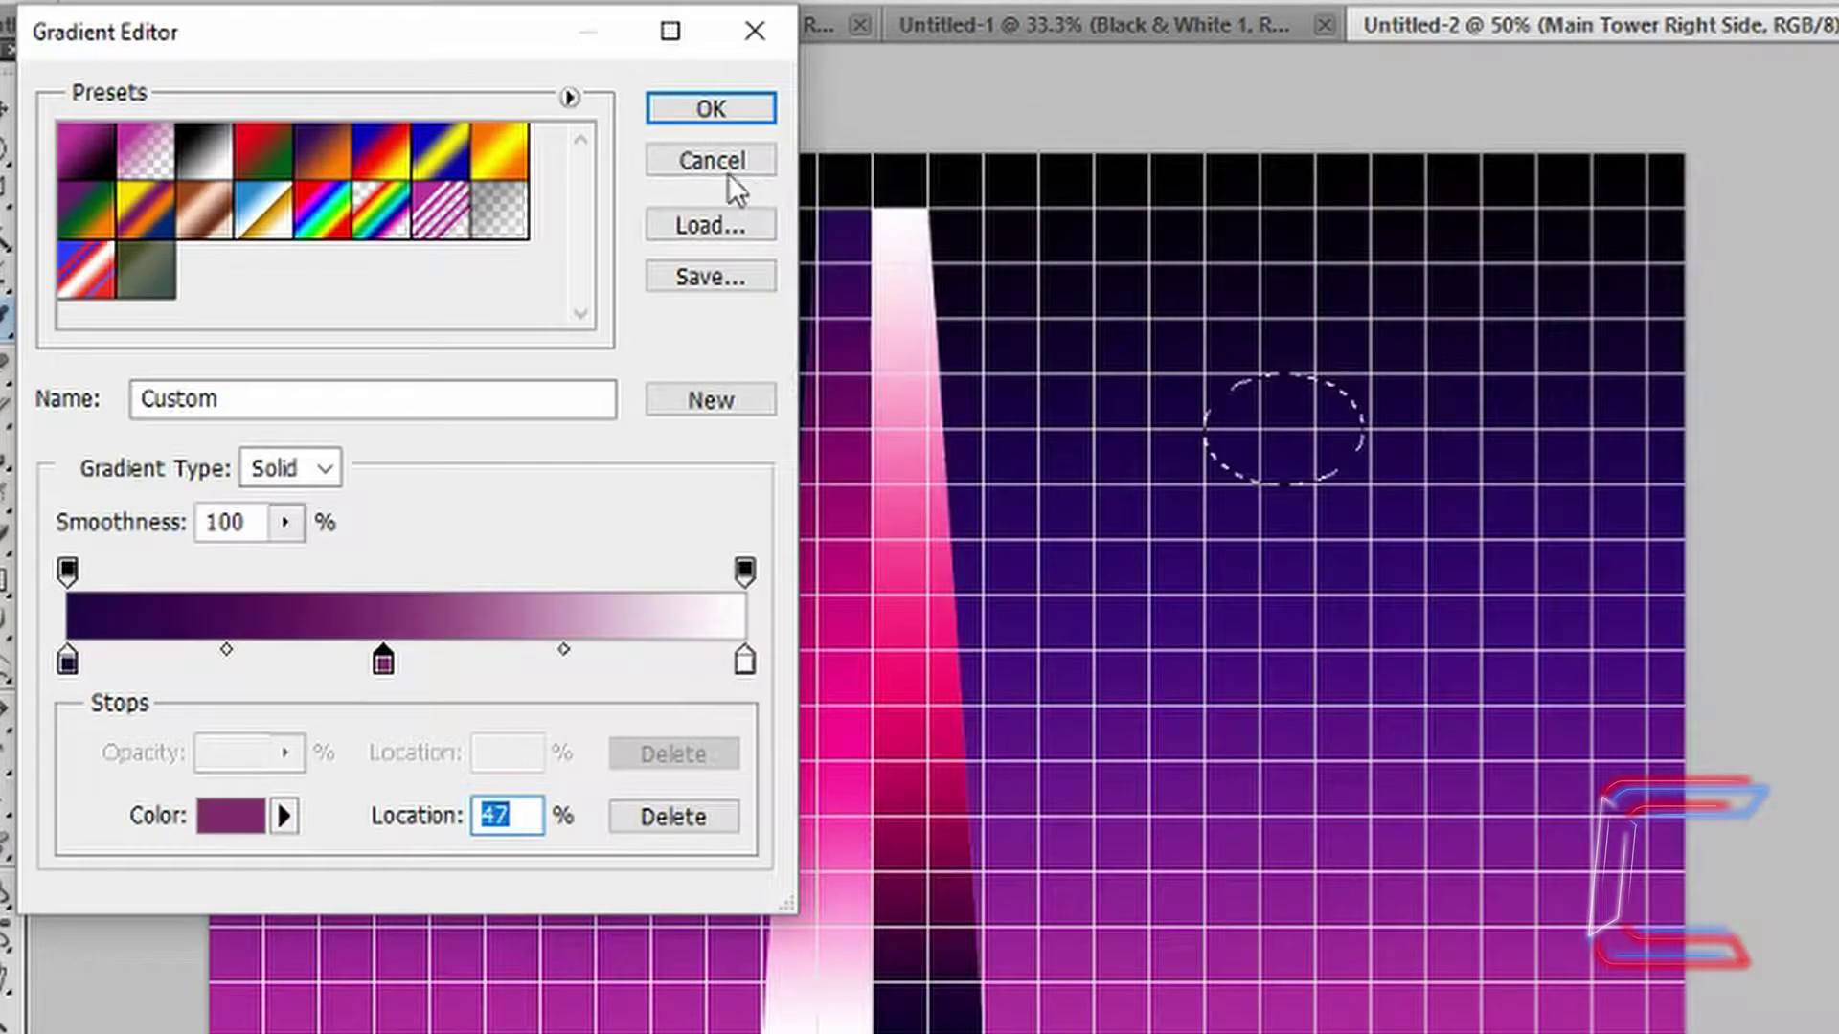
left_click(738, 108)
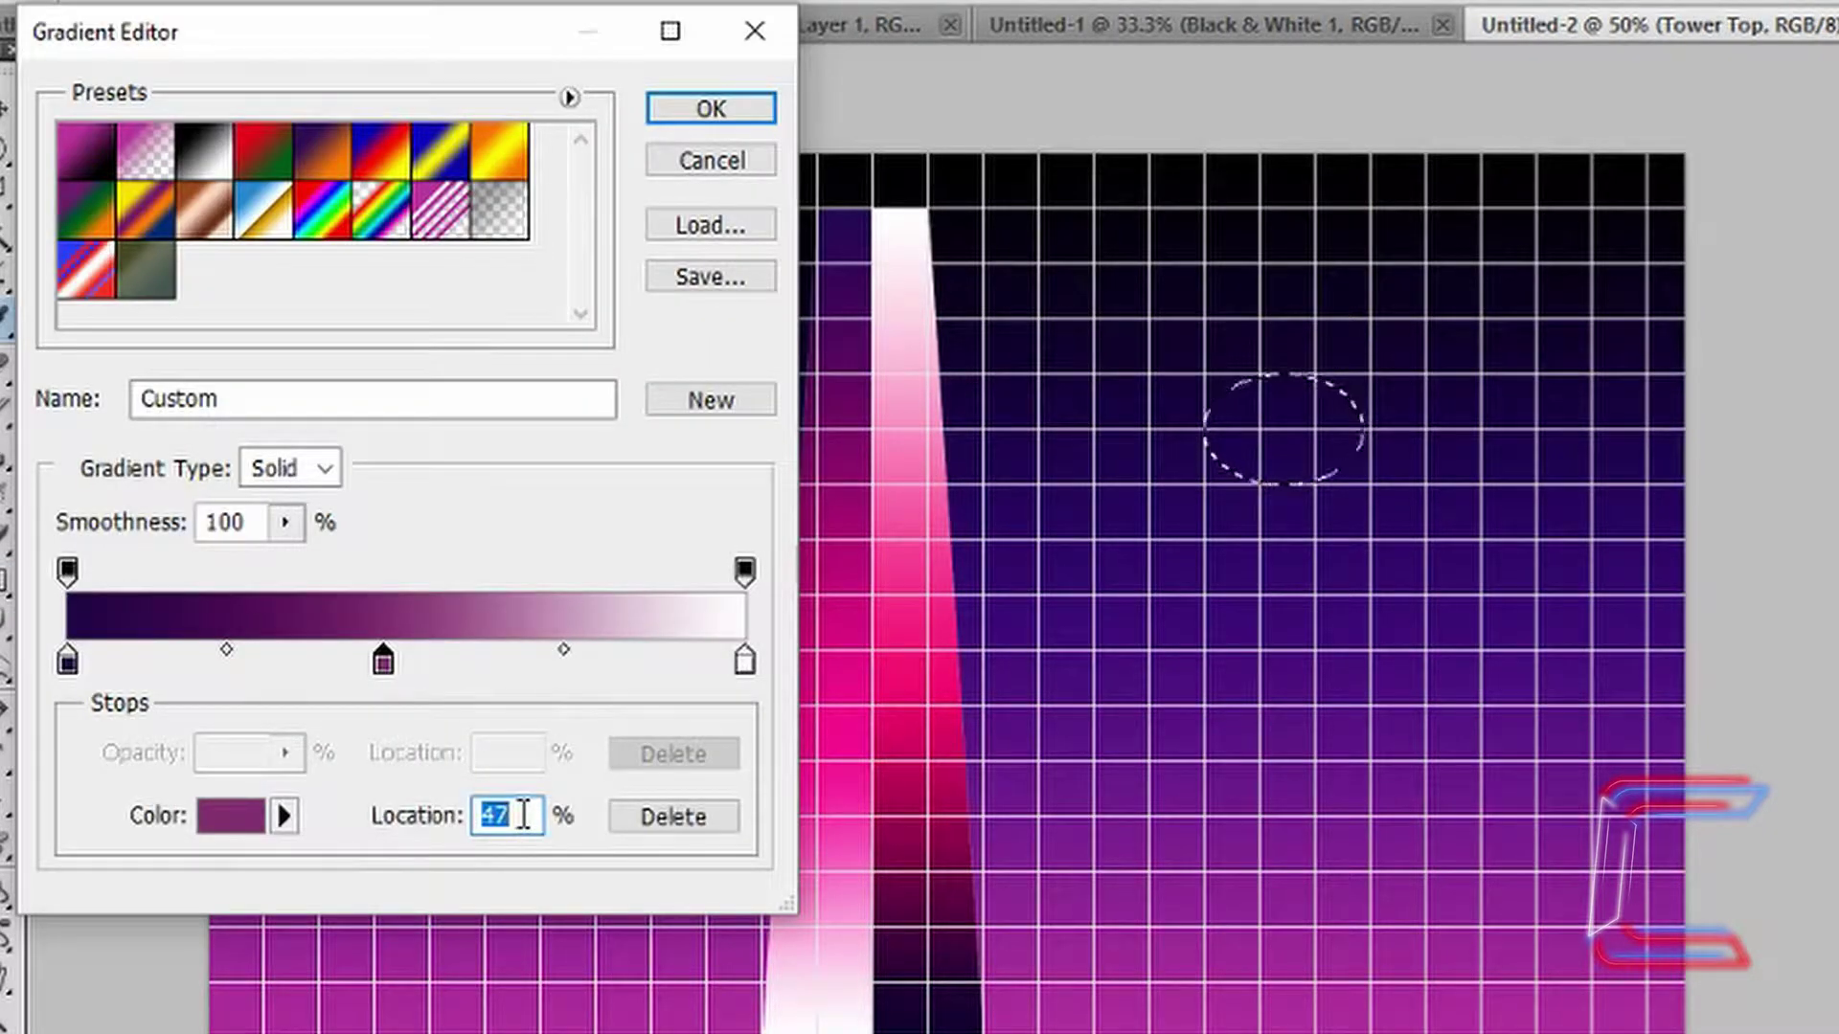
type("80")
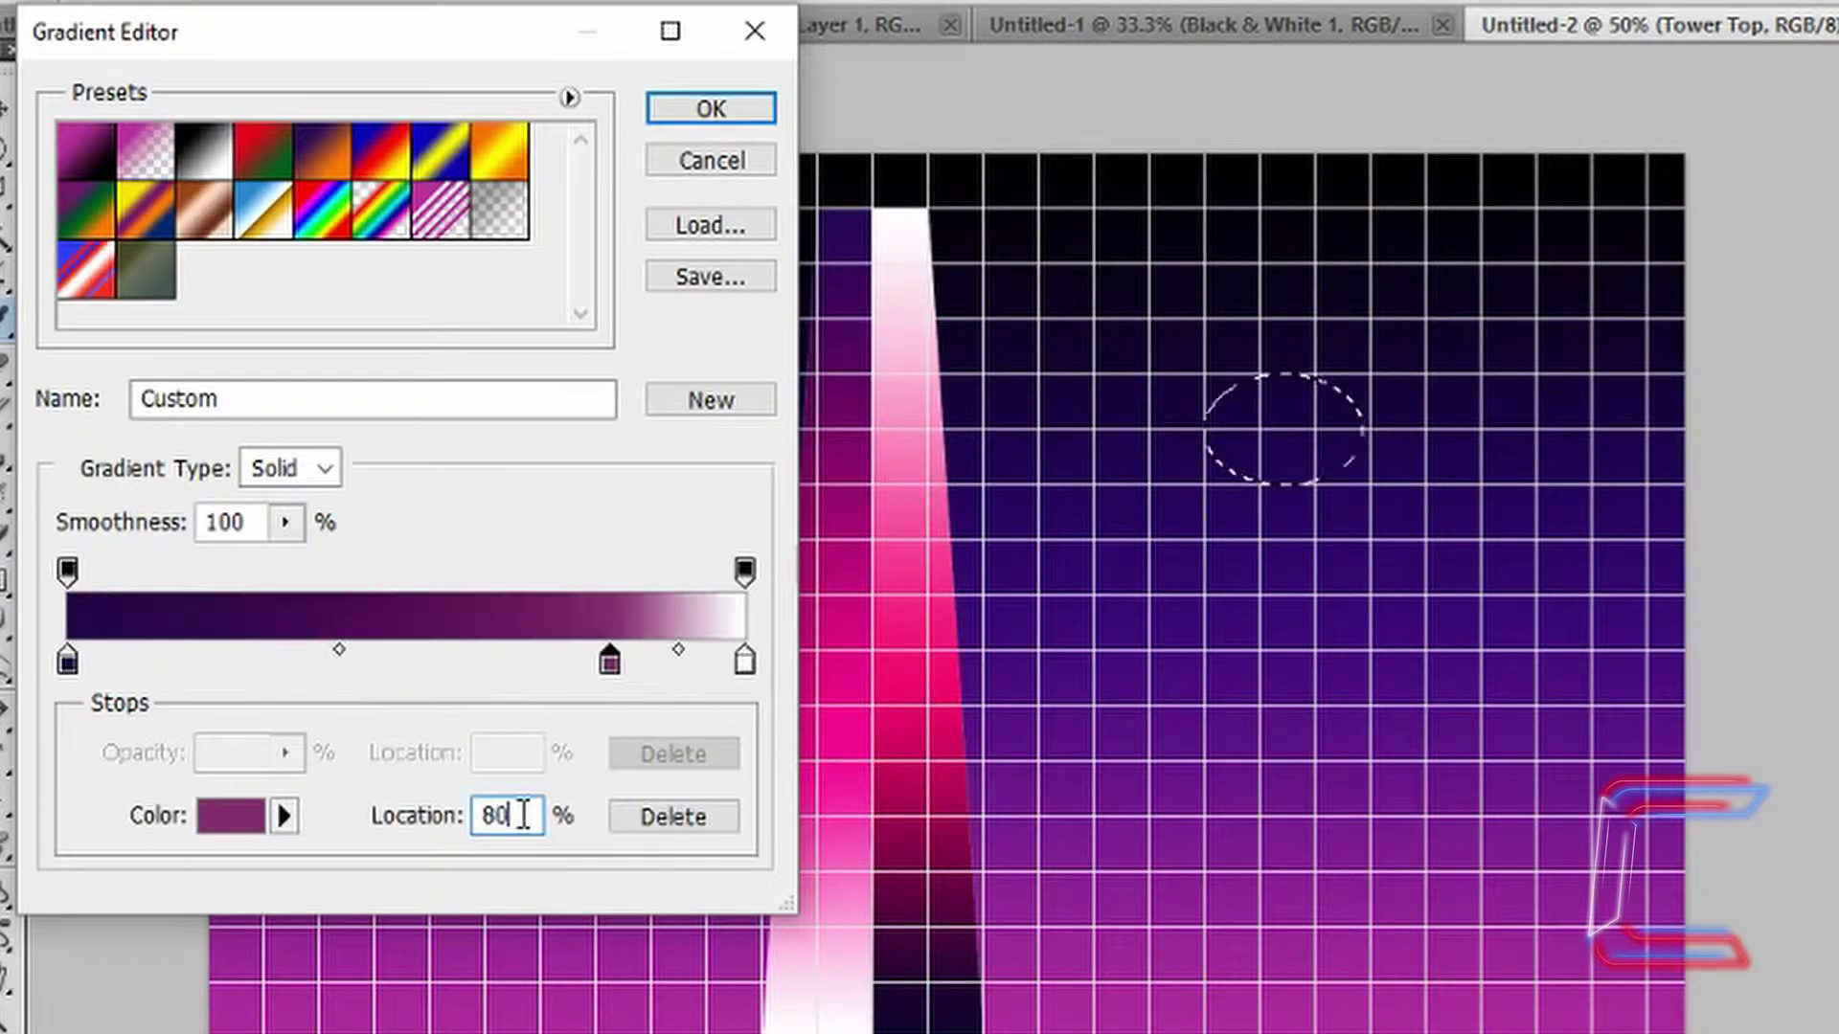
left_click(704, 110)
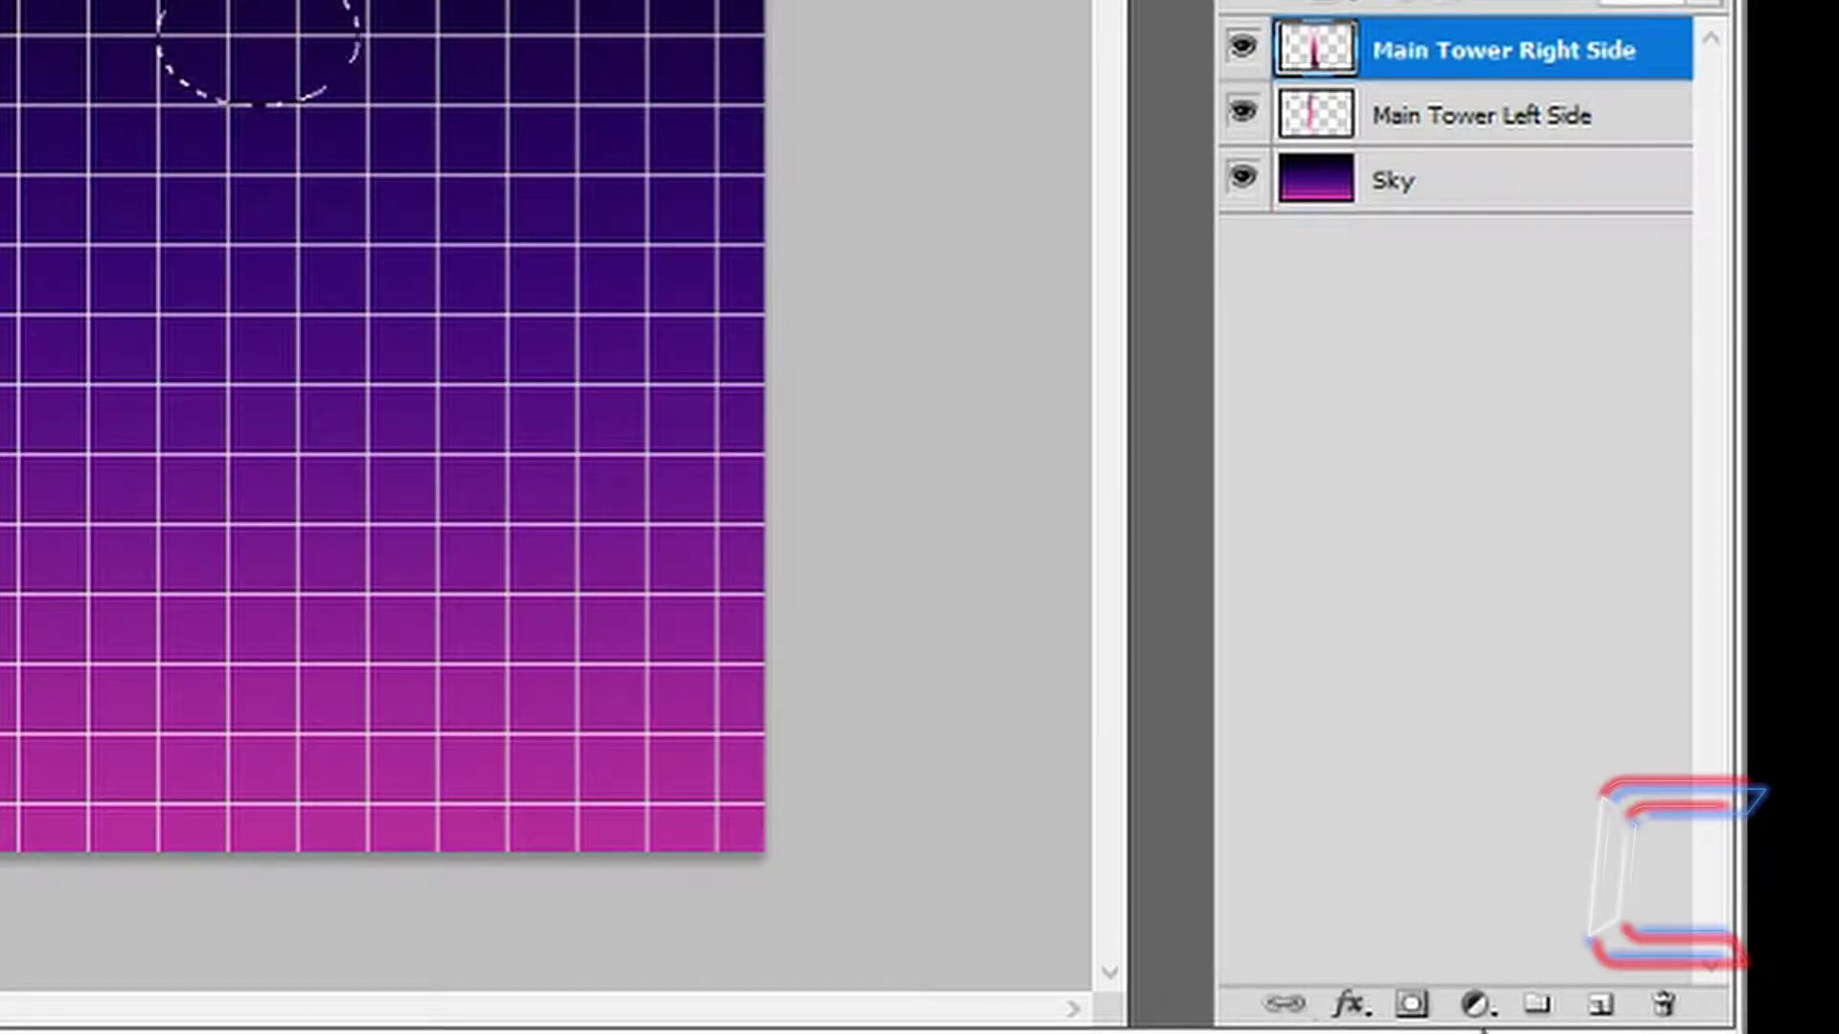
Step: Add a layer named Tower Top above the Main Tower Right Side layer
left_click(1598, 1006)
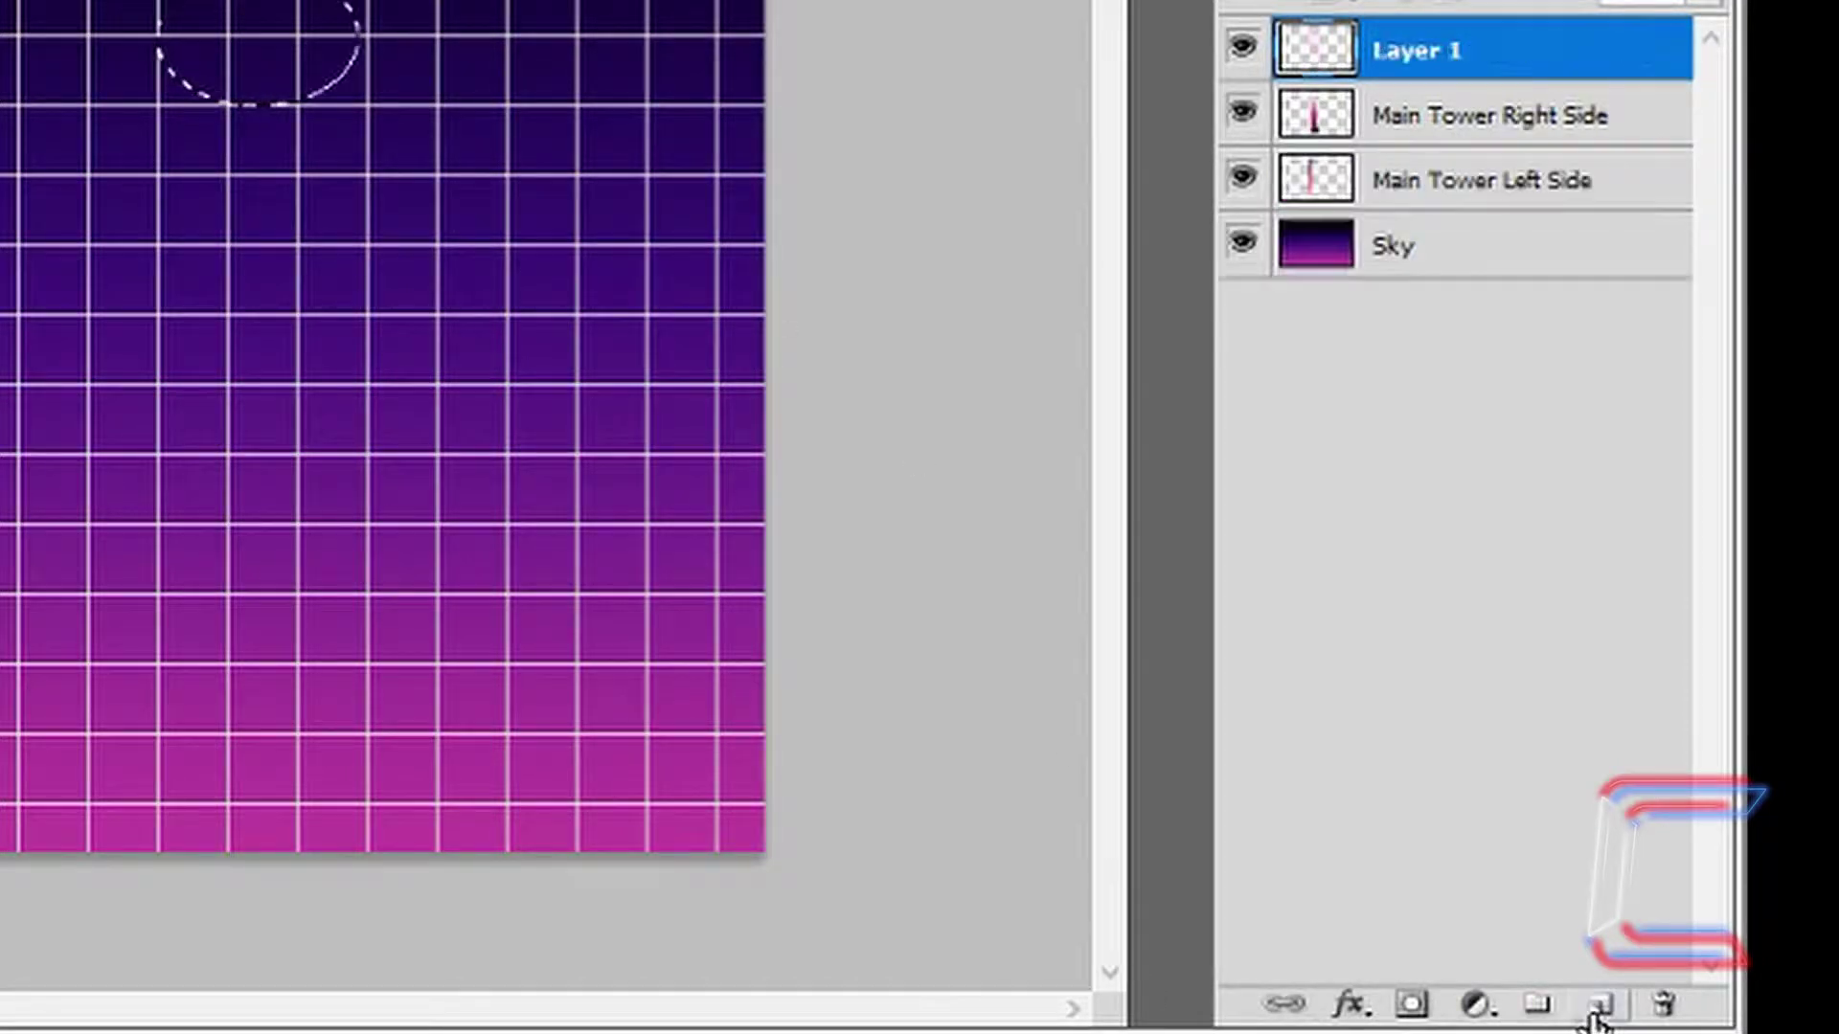
double_click(1427, 55)
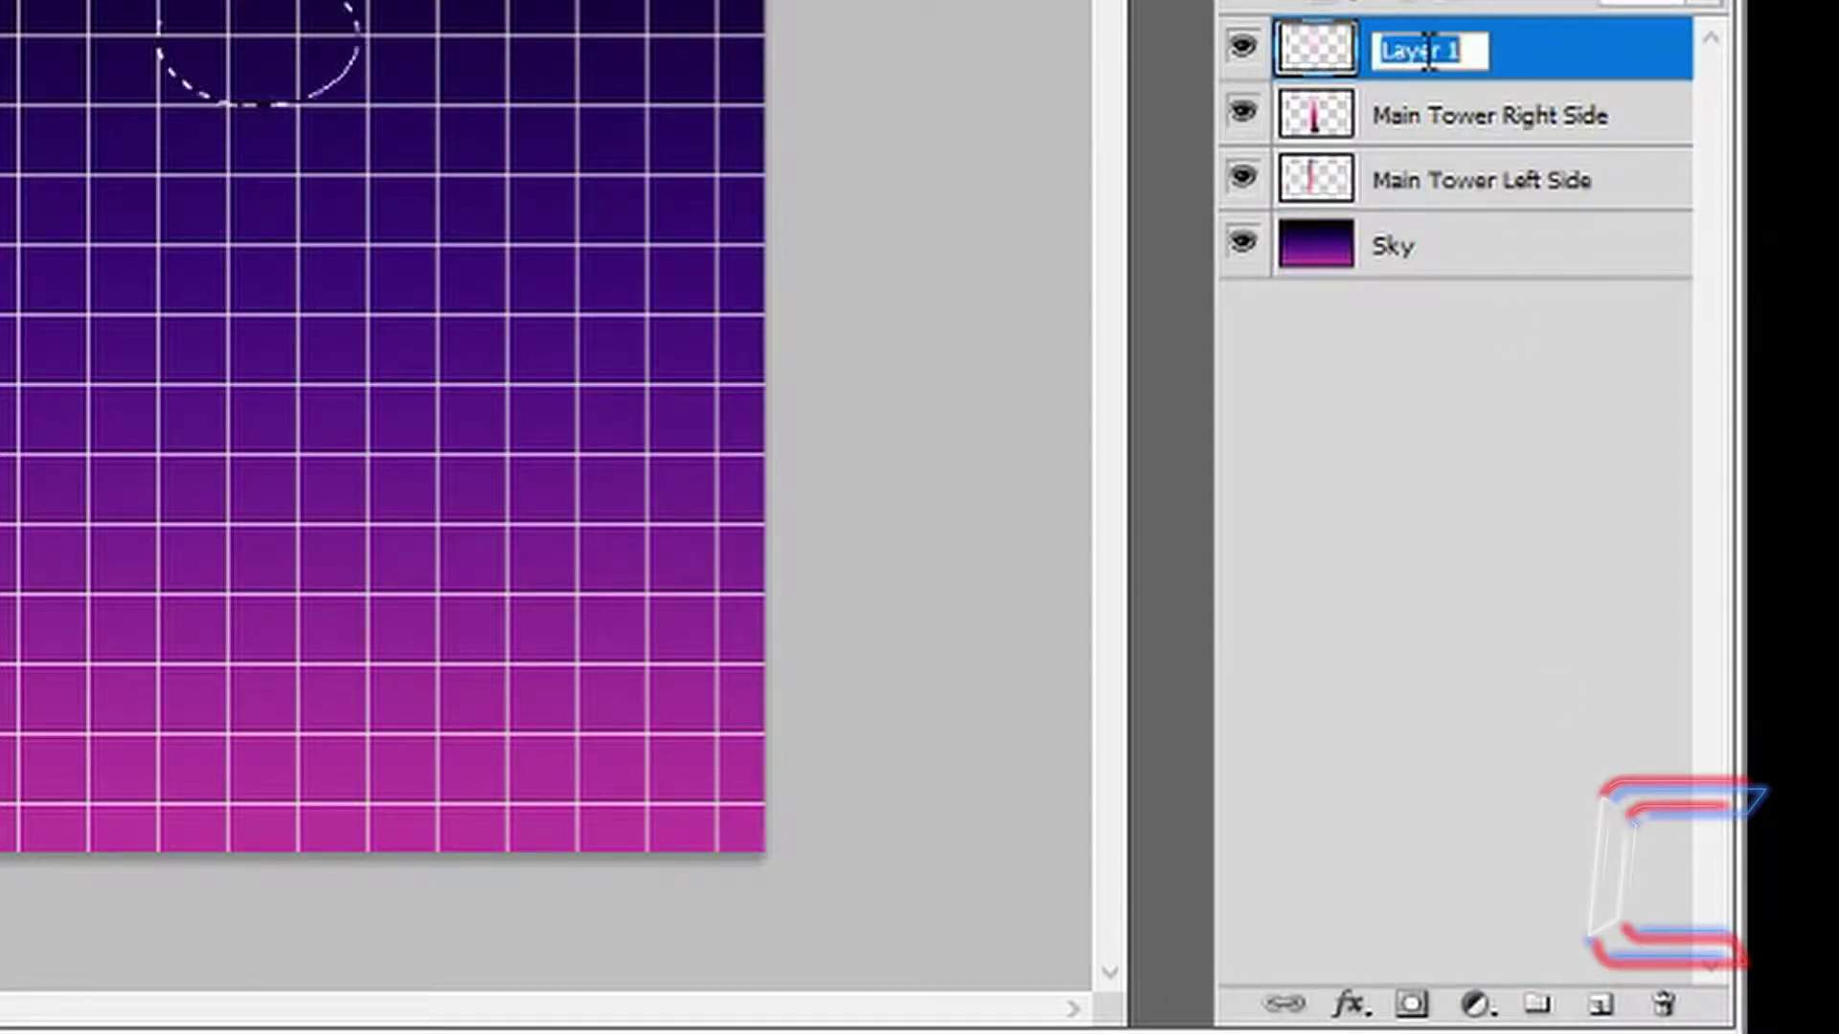
type("Tower Top")
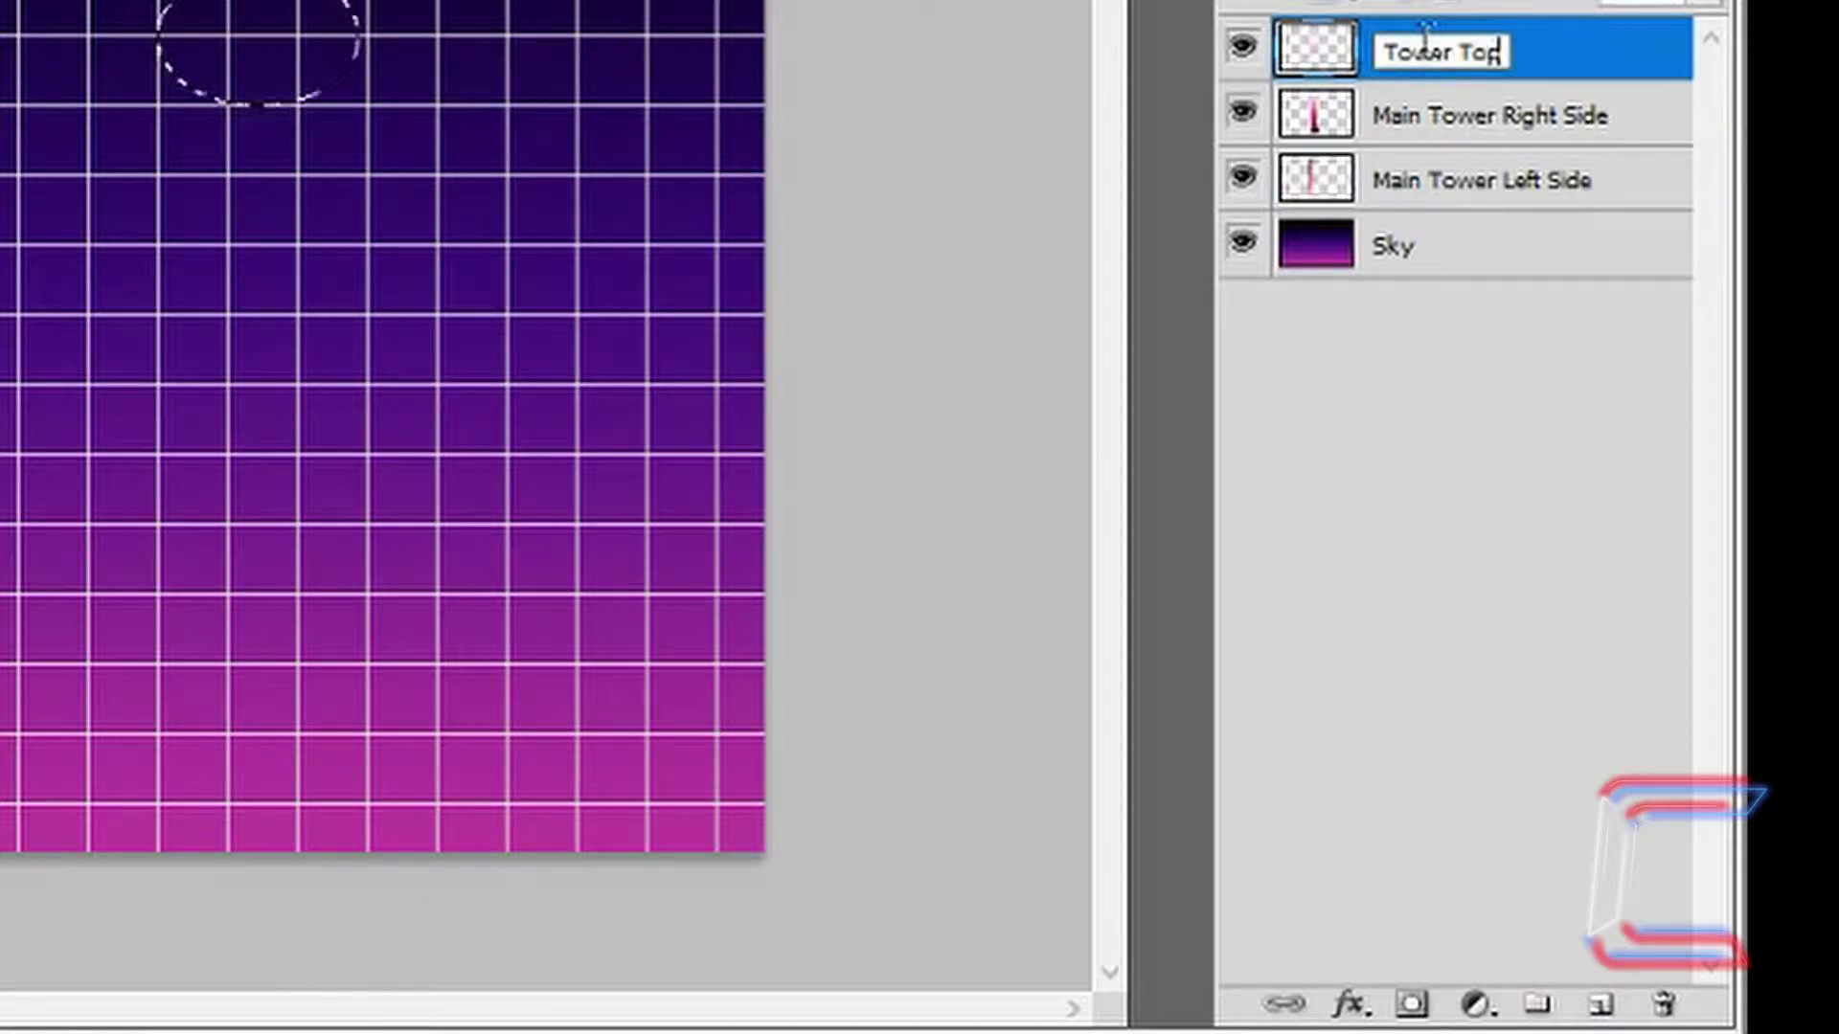
key("Return")
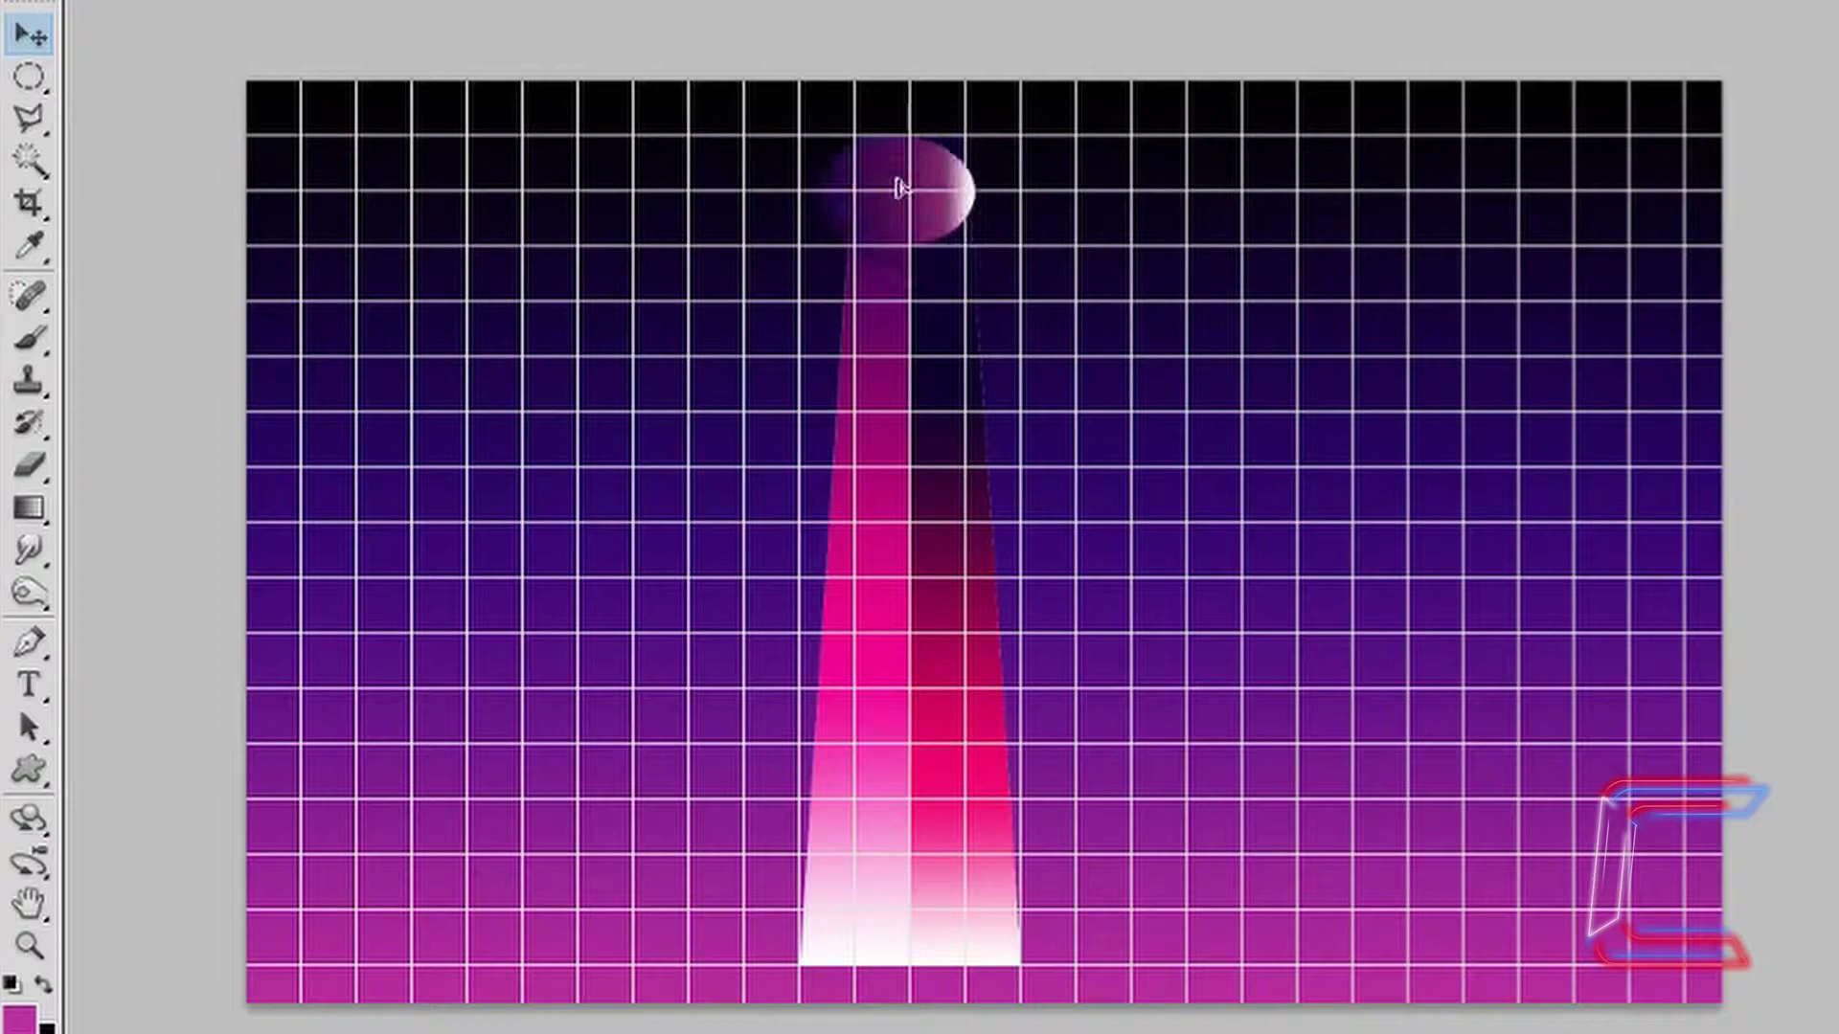
Step: Position the gradient ellipse on the tower's top, rotate it 30°, and scale it to about 83% width and 72% height
mouse_move(900, 188)
left_mouse_down()
mouse_move(1014, 316)
mouse_move(910, 167)
left_mouse_up()
key("ctrl+t")
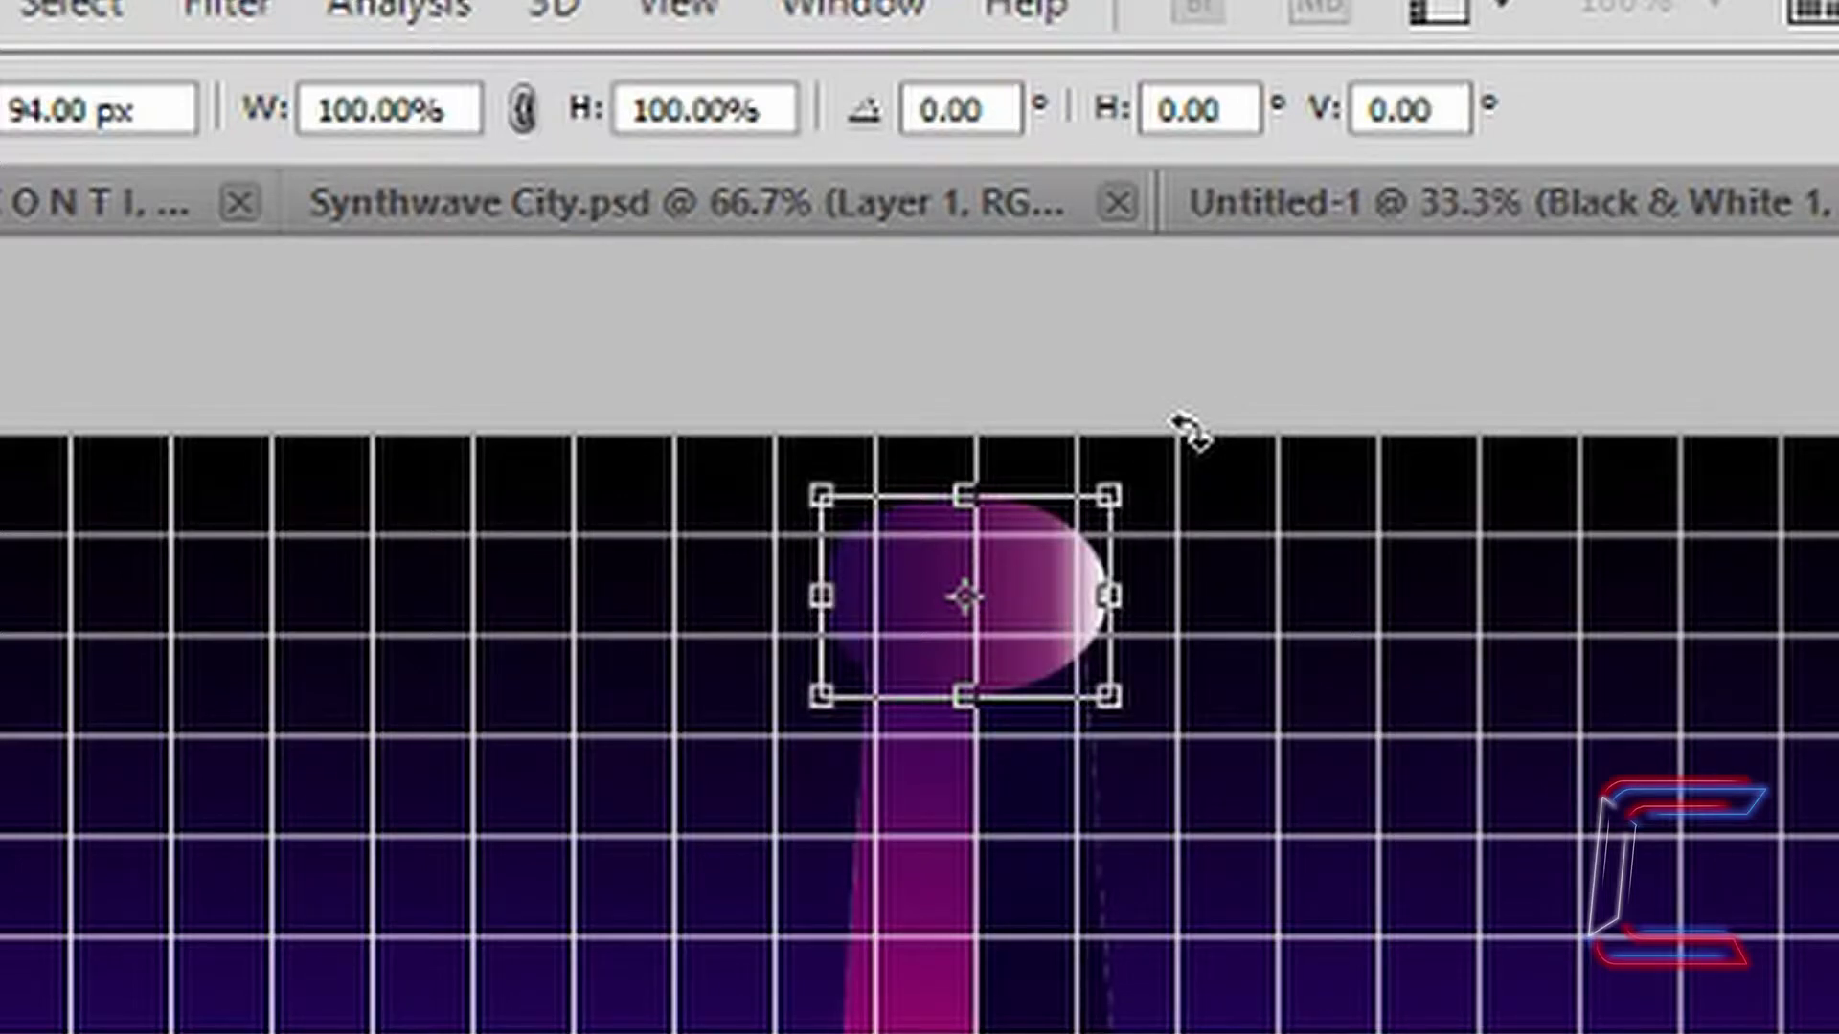
left_click_drag(1189, 430, 1199, 573)
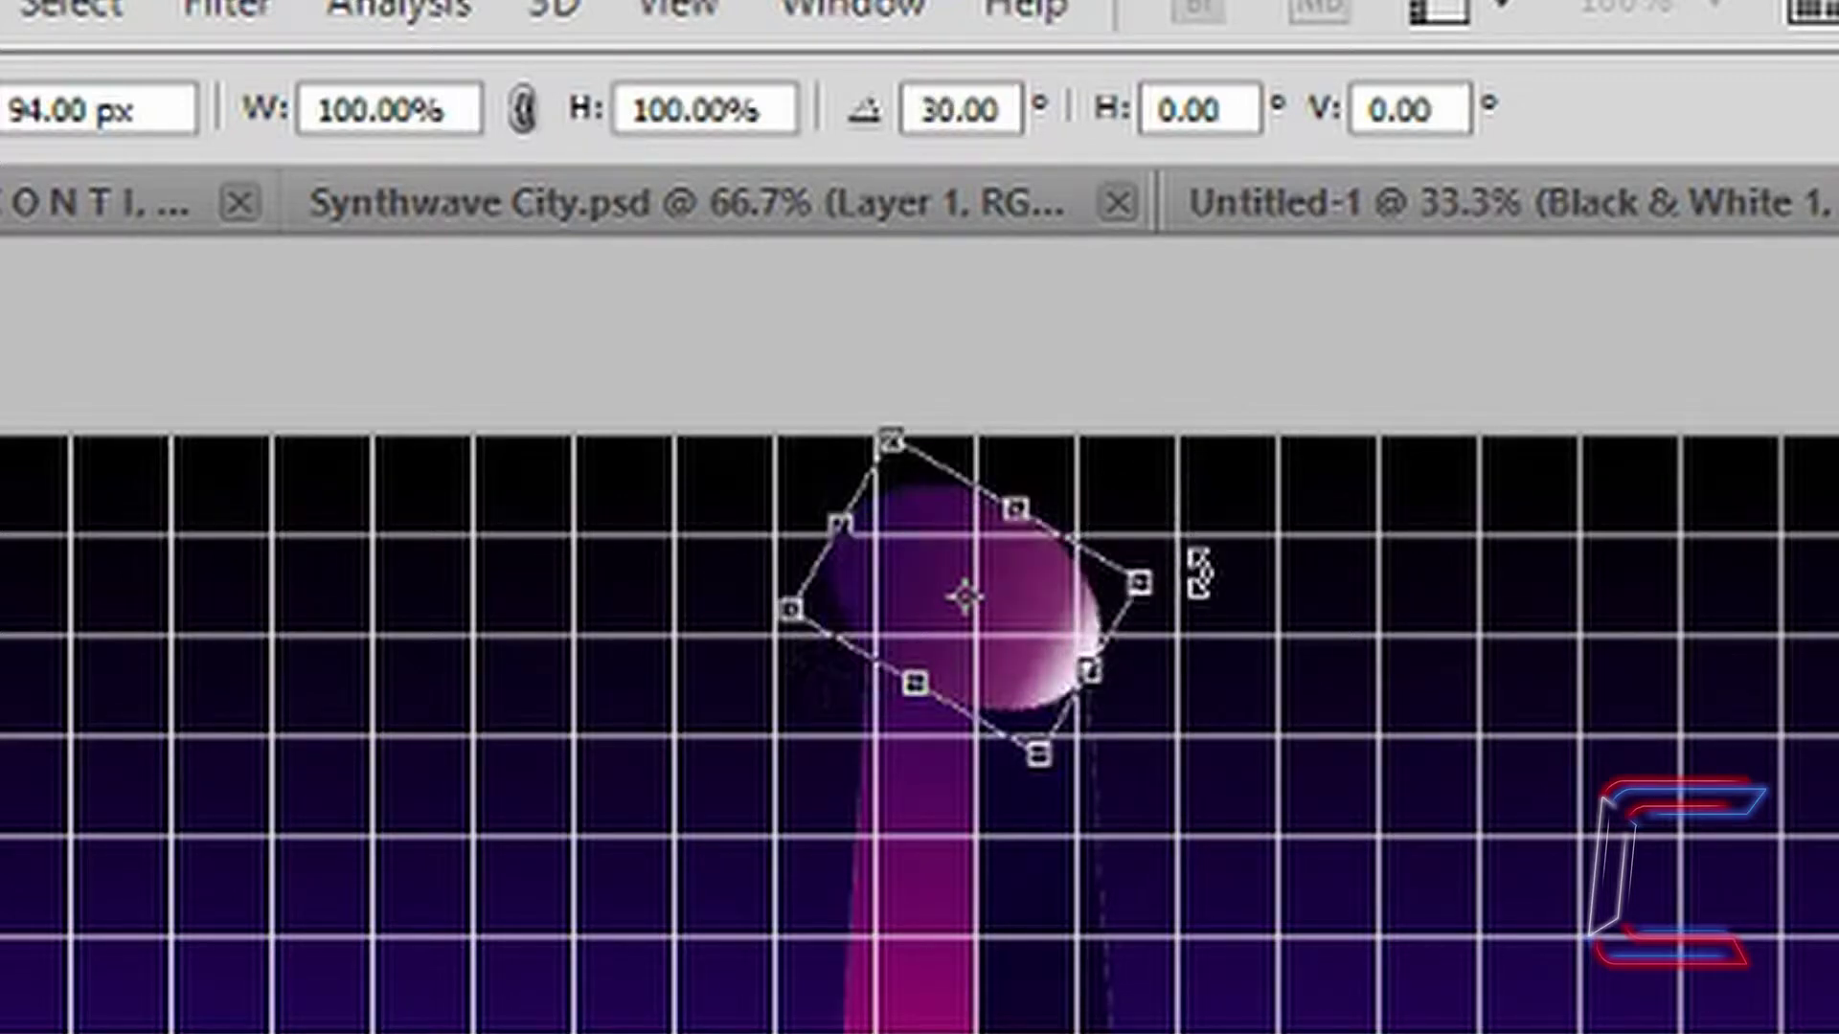
left_click_drag(1016, 509, 1004, 548)
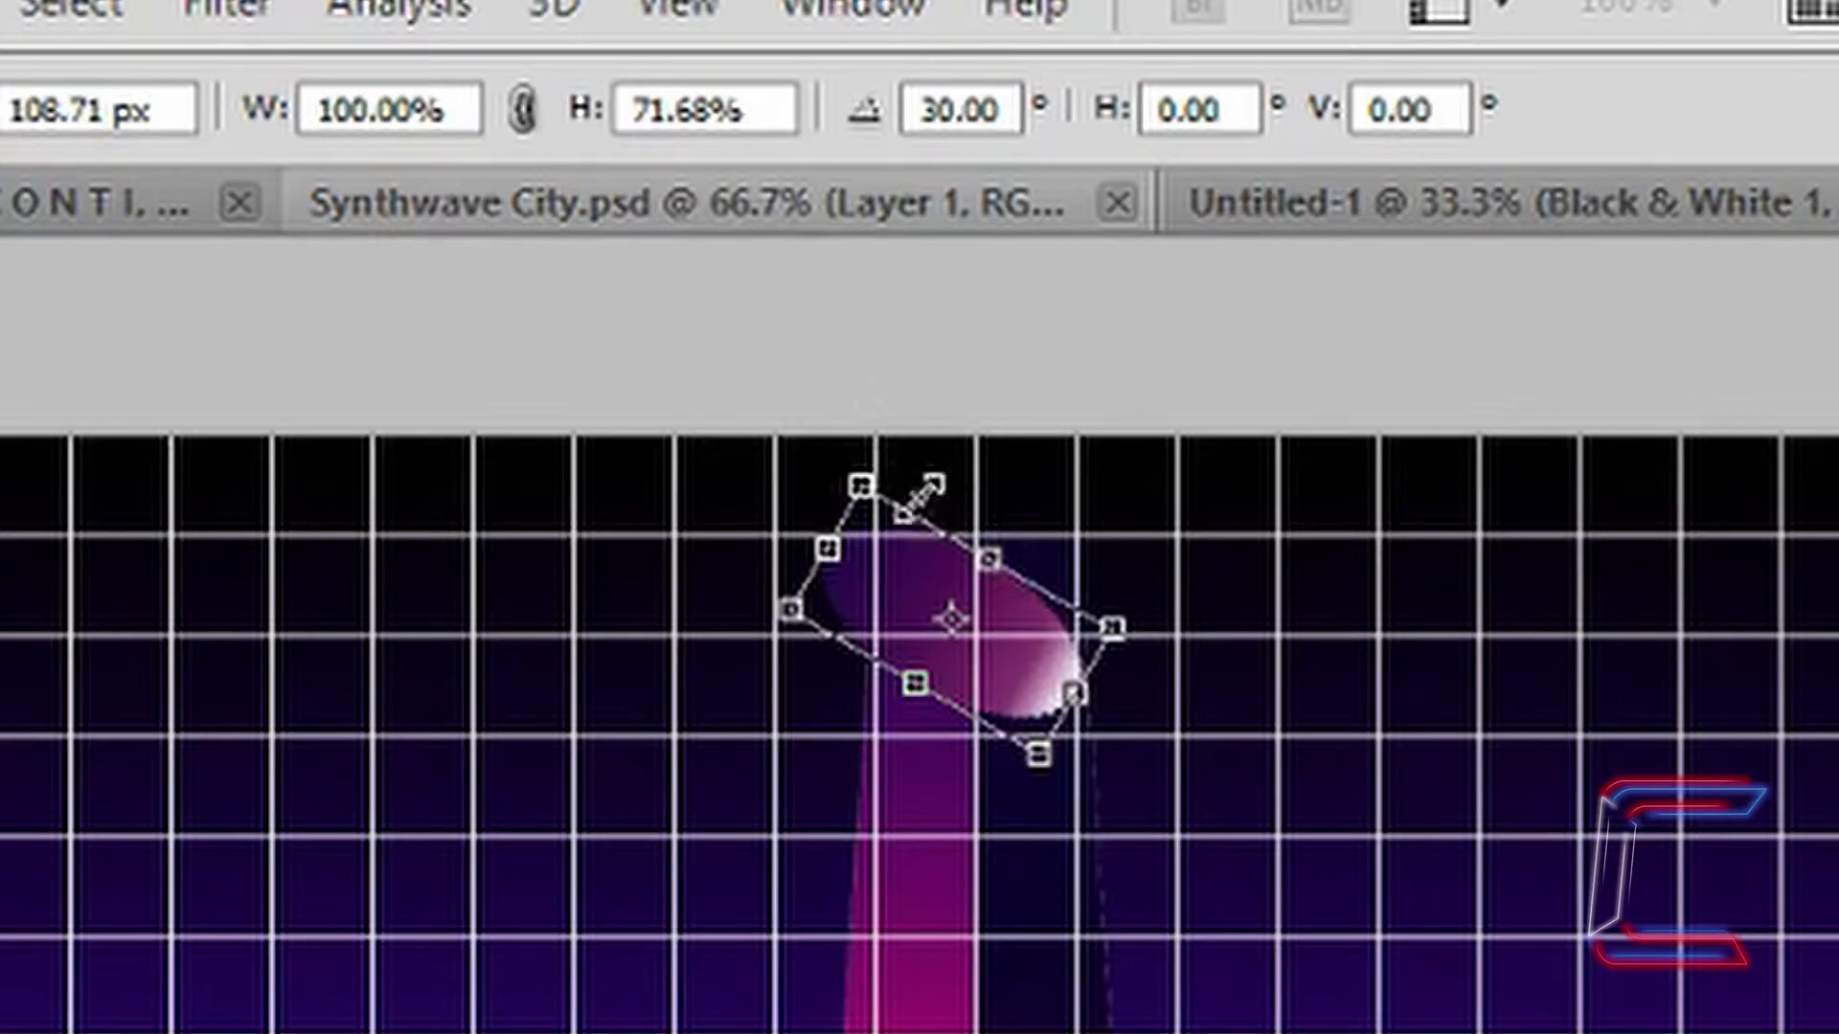
left_click_drag(828, 547, 867, 573)
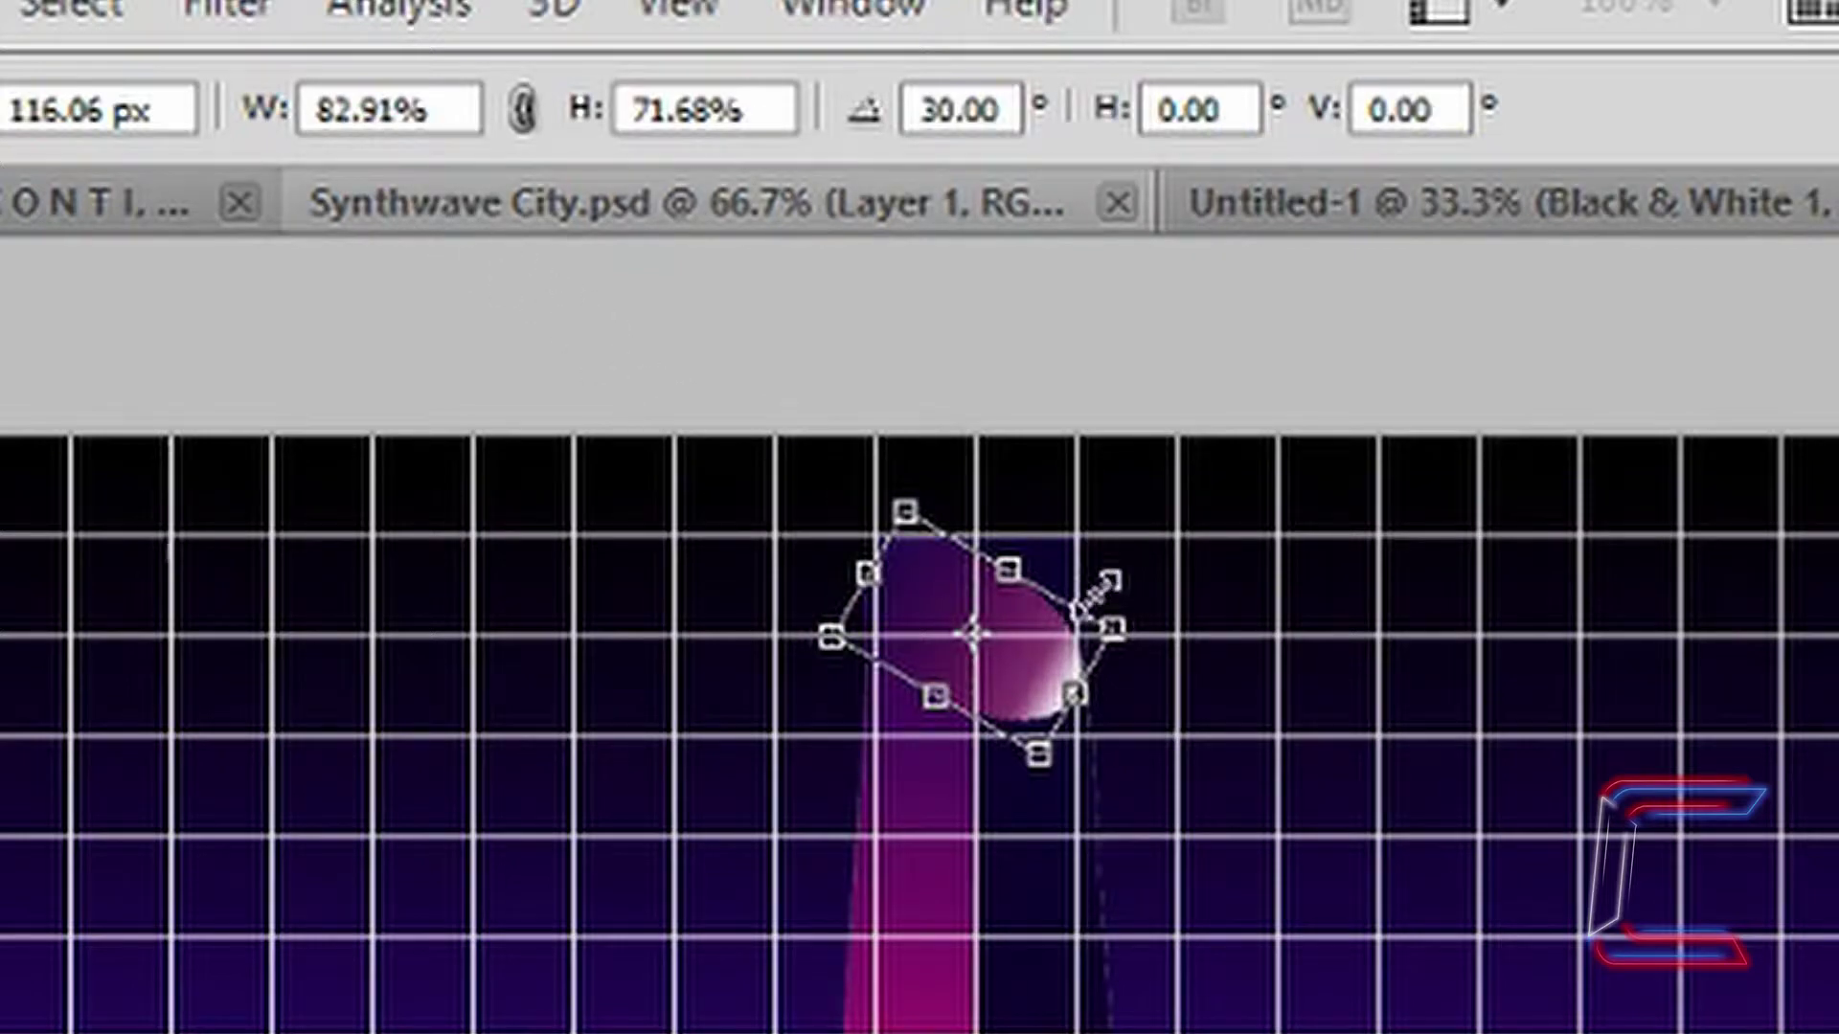
key("Return")
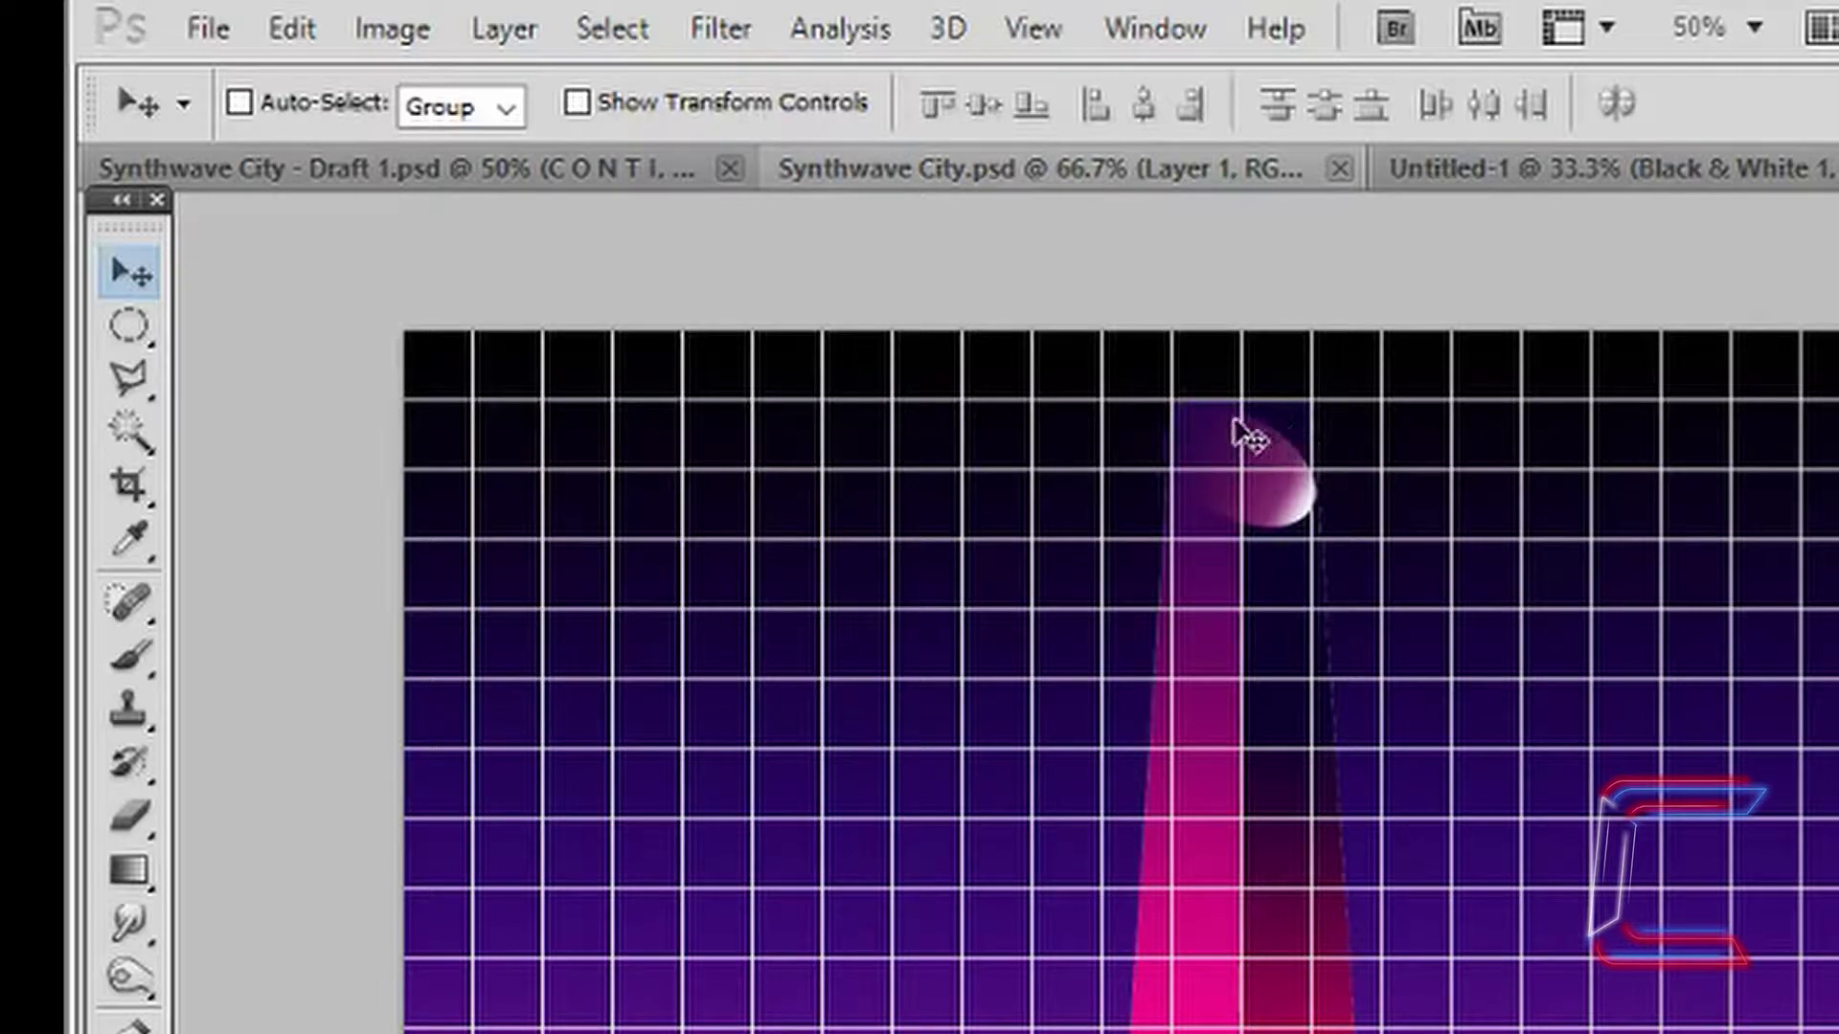
Step: Set the Eraser to a hard round brush of 72 px and target the Main Tower Right Side layer
left_click(140, 807)
left_click(303, 107)
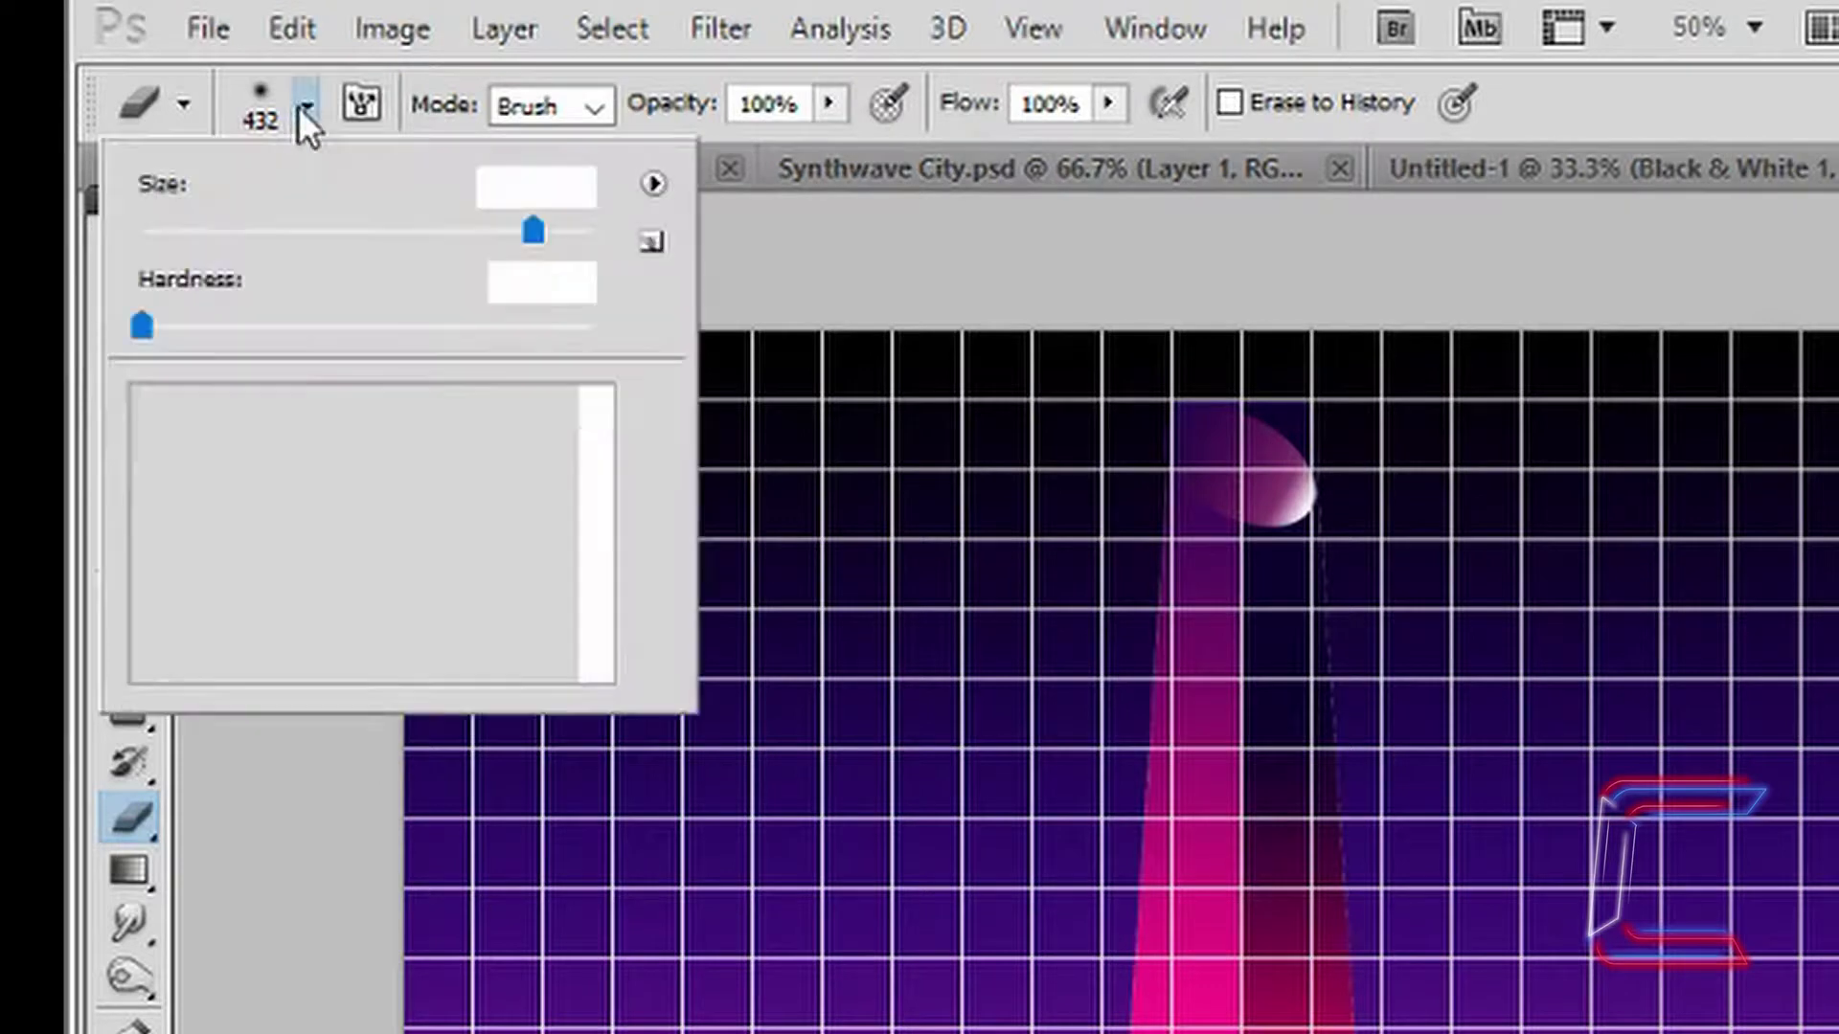
left_click(239, 419)
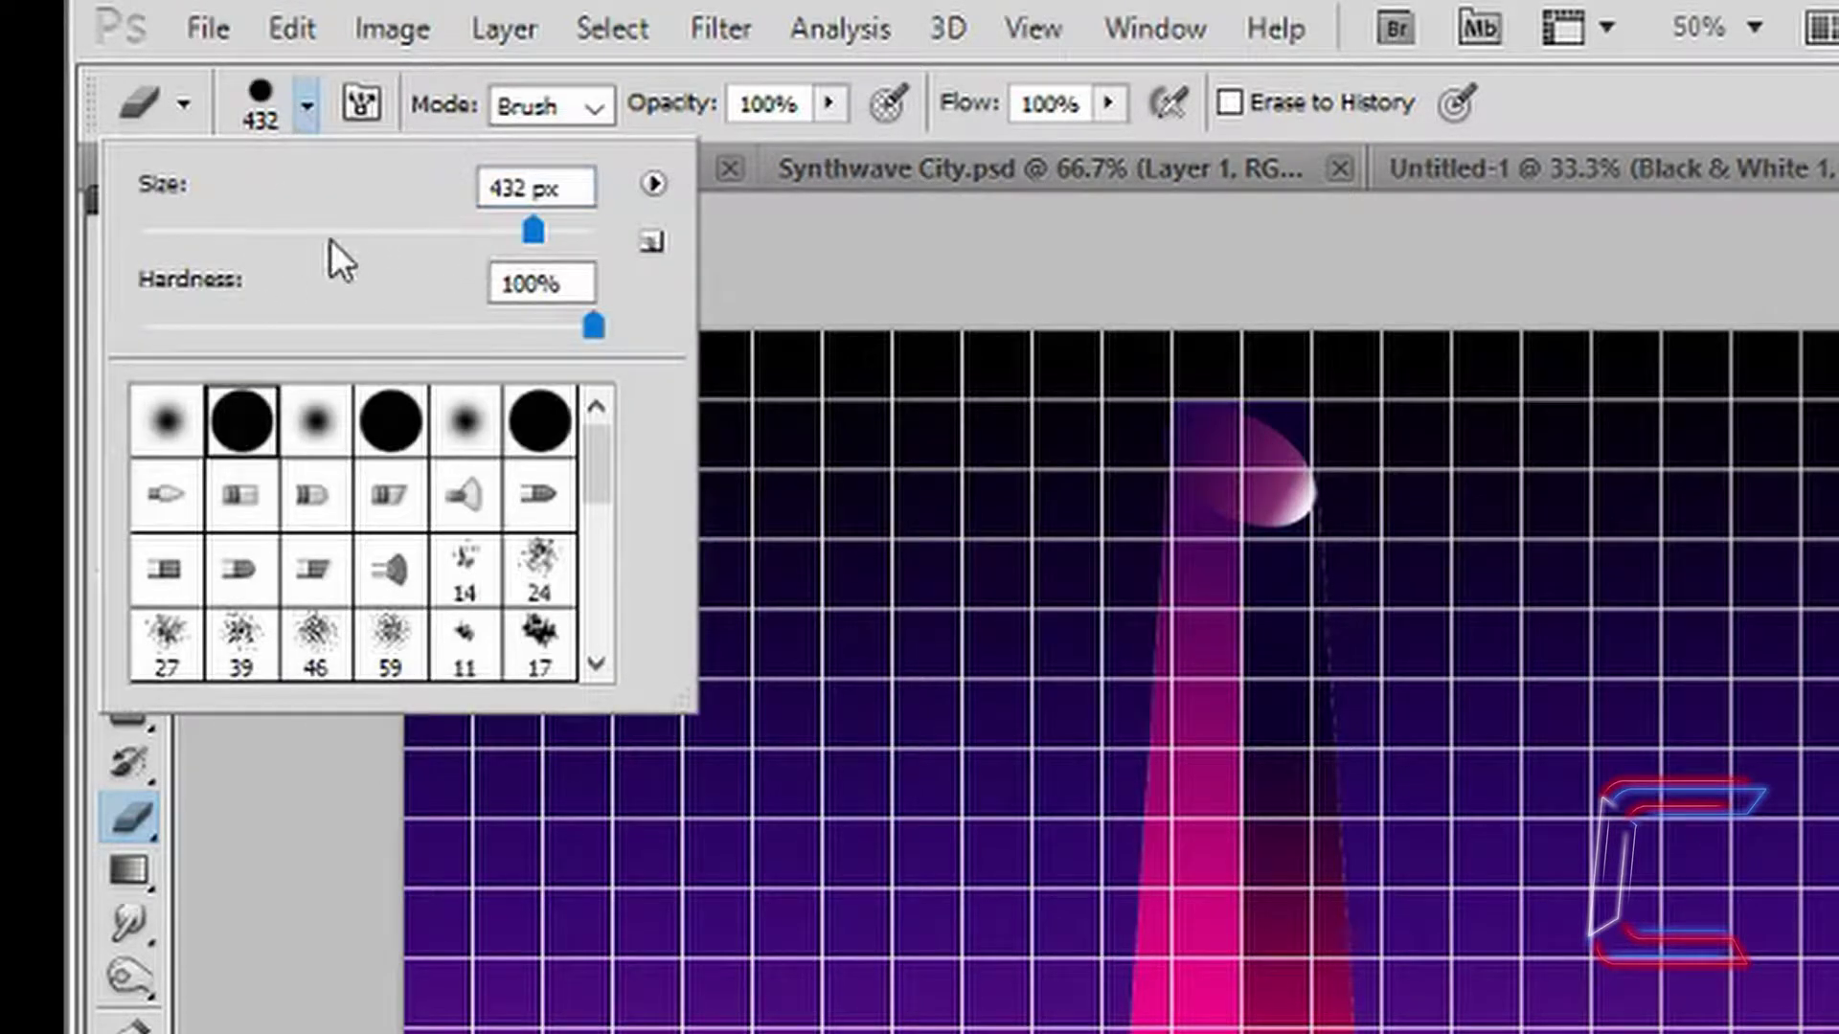
left_click(302, 233)
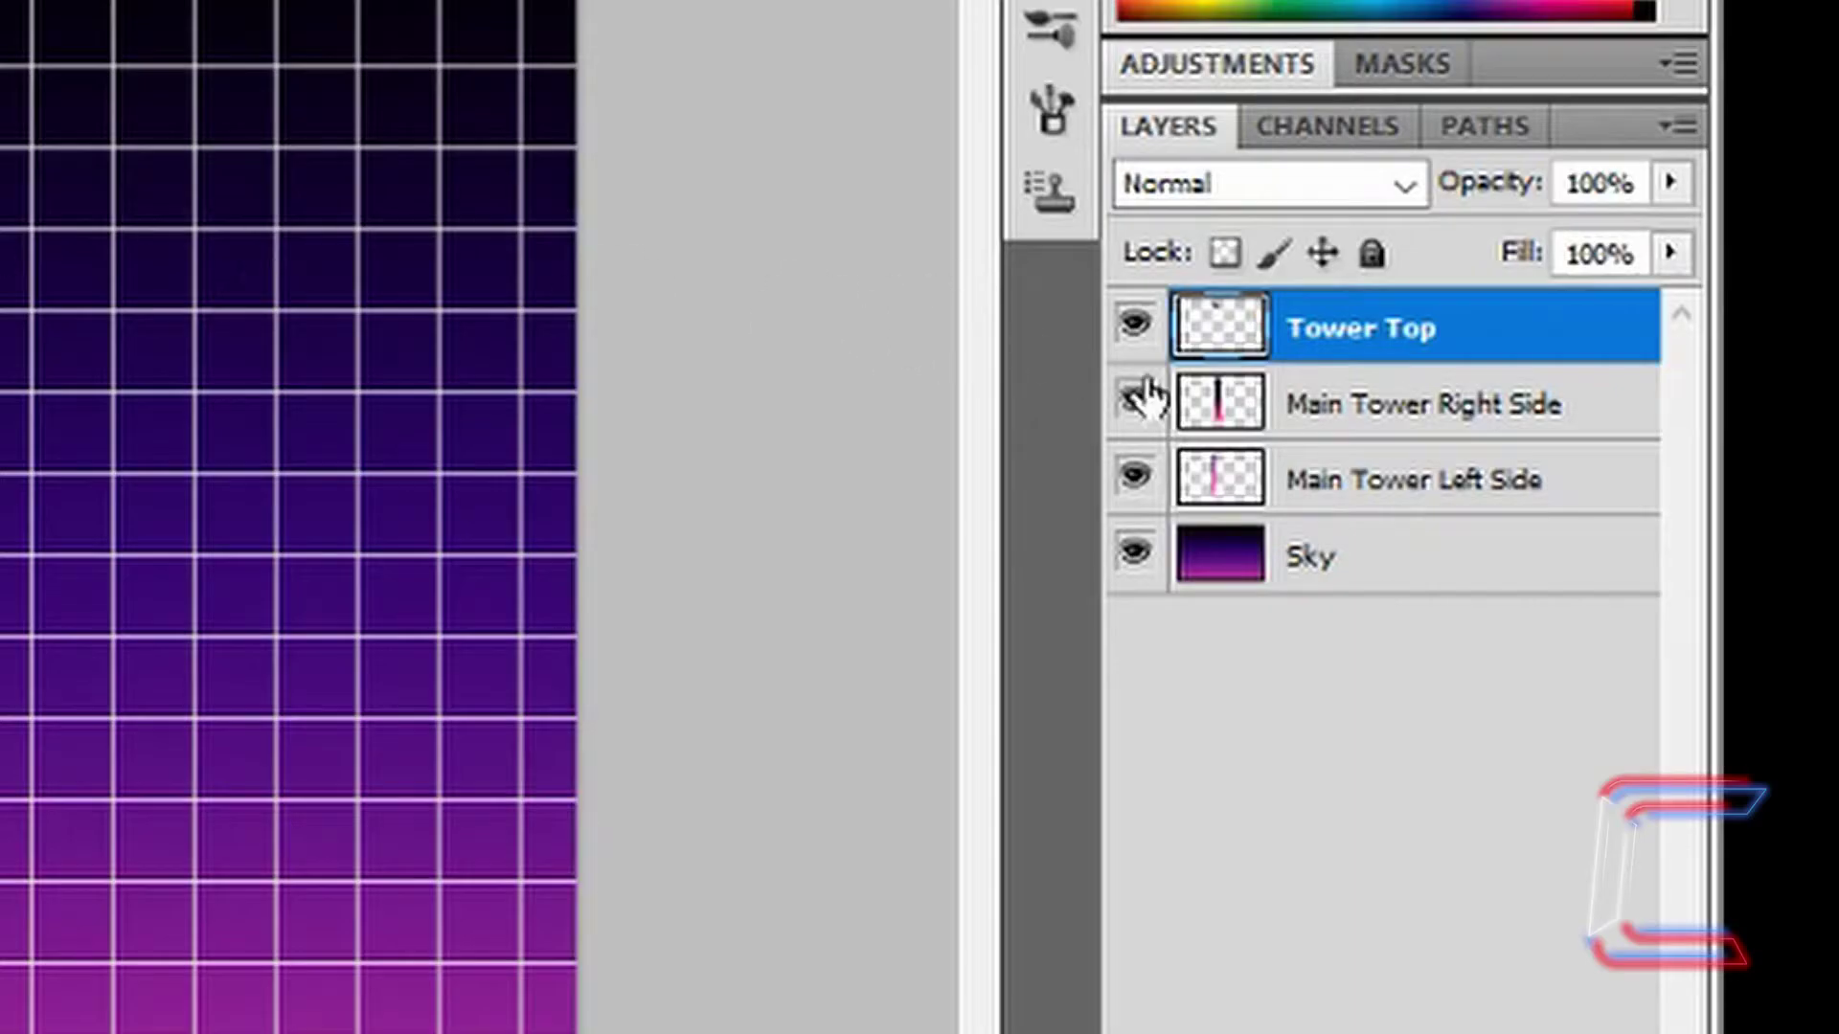
left_click(1300, 431)
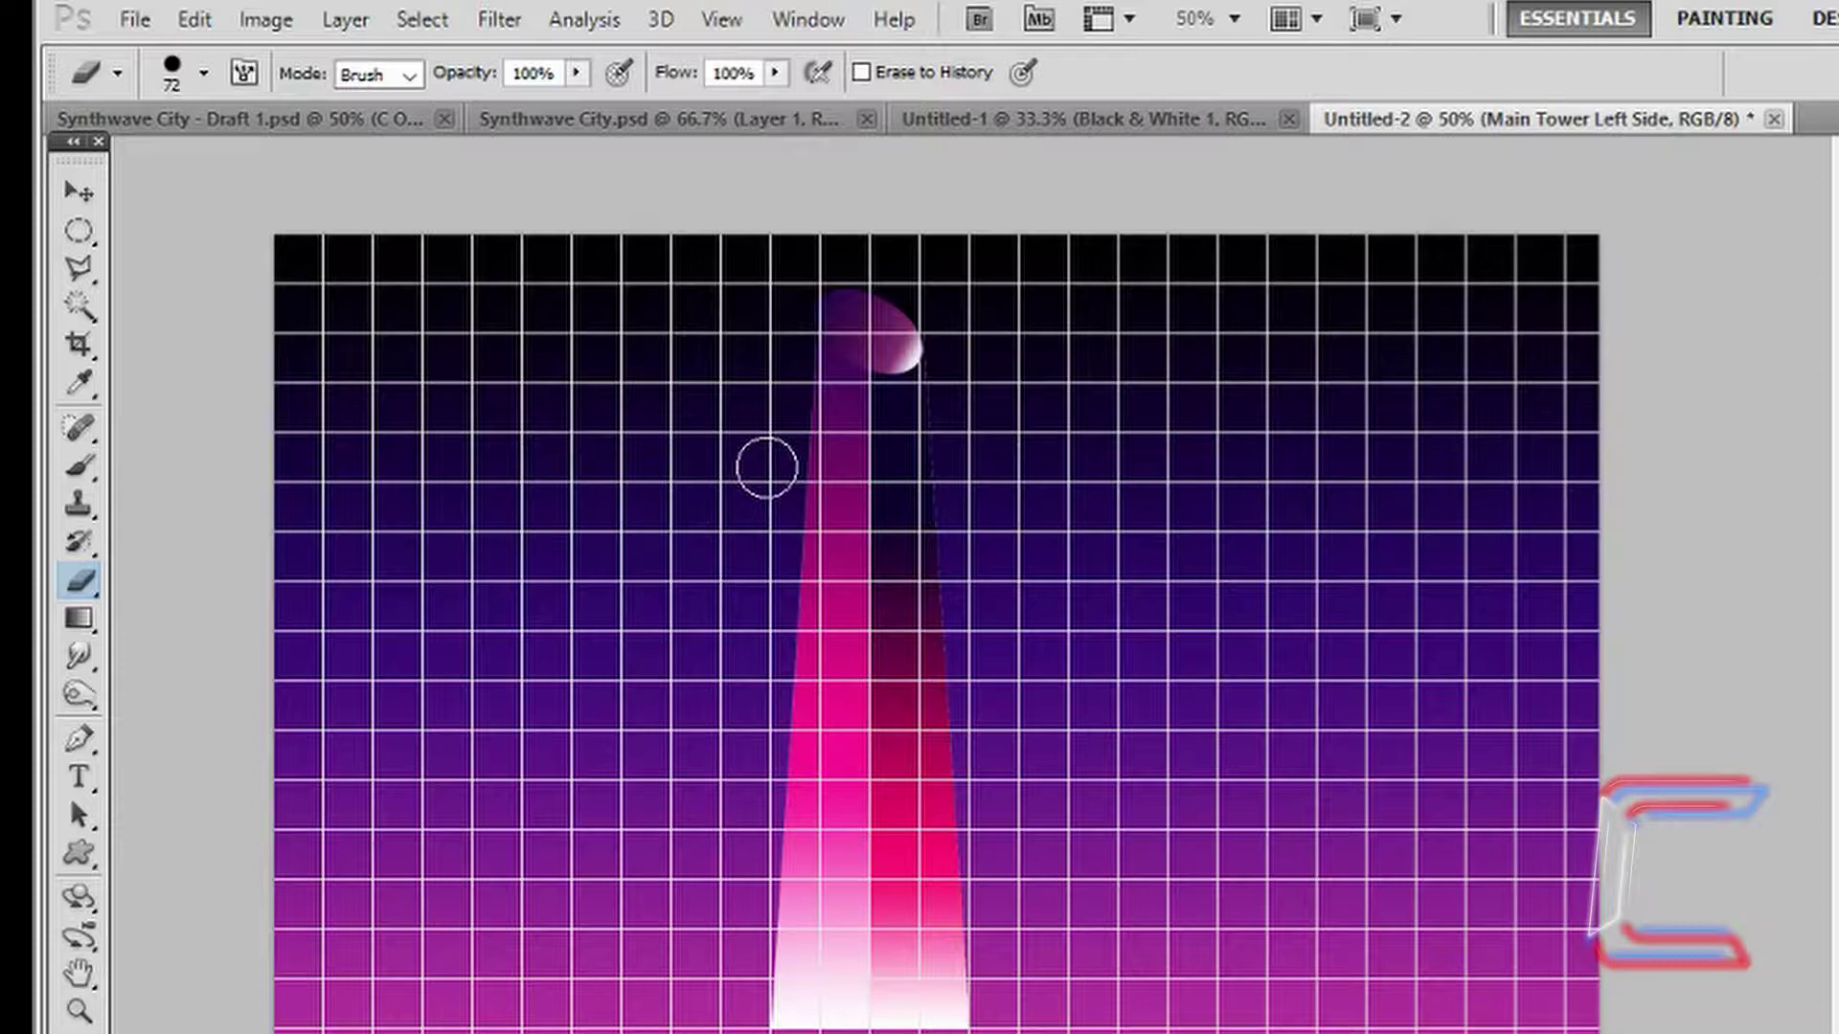
Step: Hide the grid over the image
left_click(718, 21)
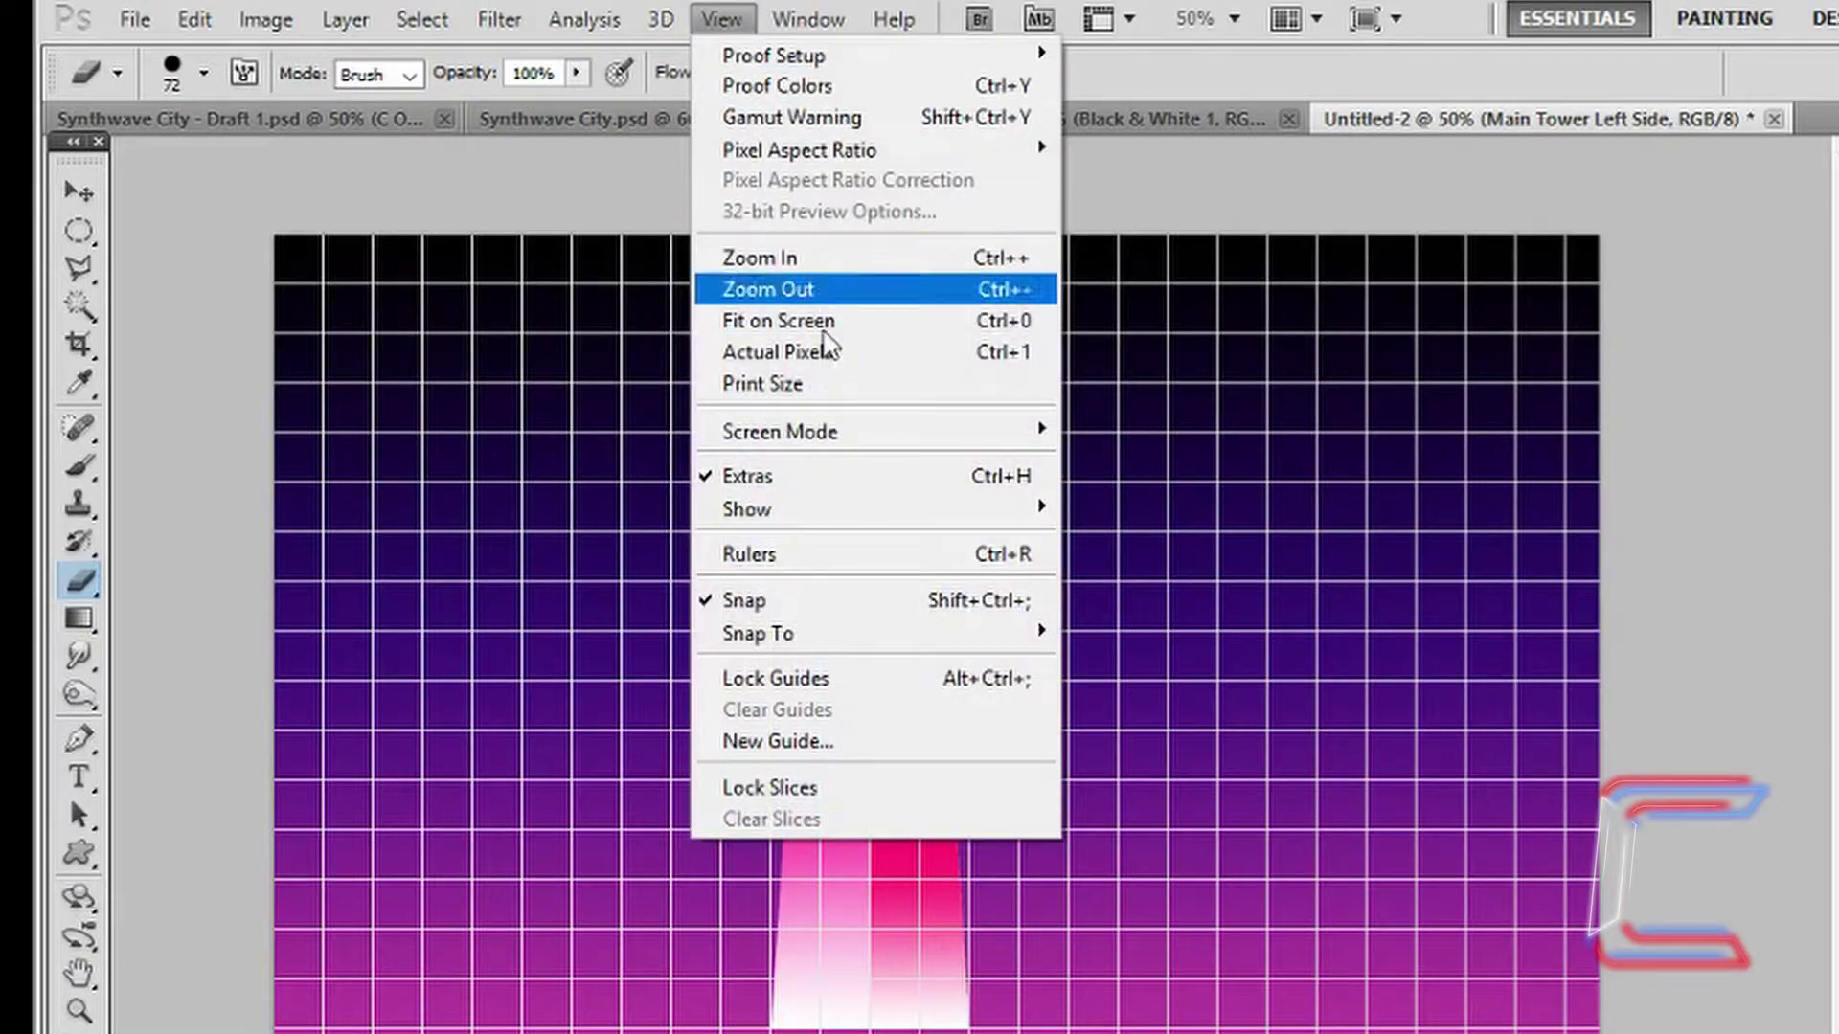
mouse_move(843, 524)
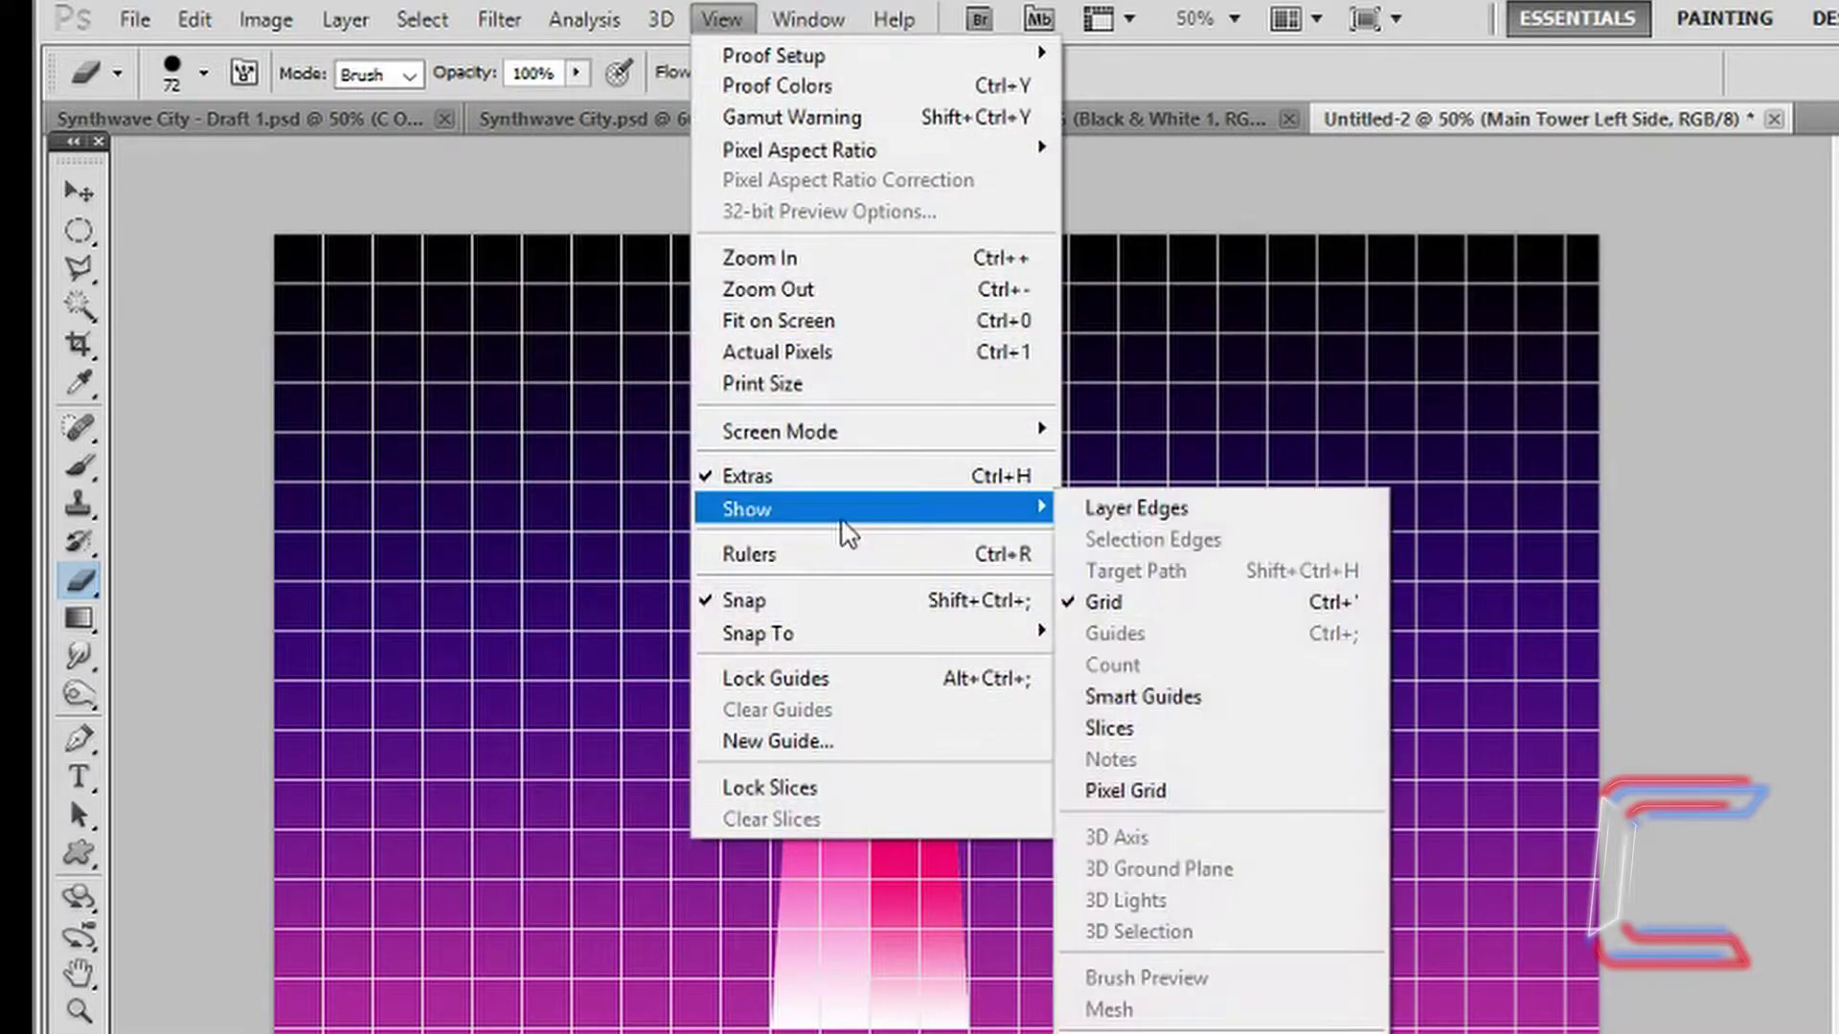
left_click(1125, 602)
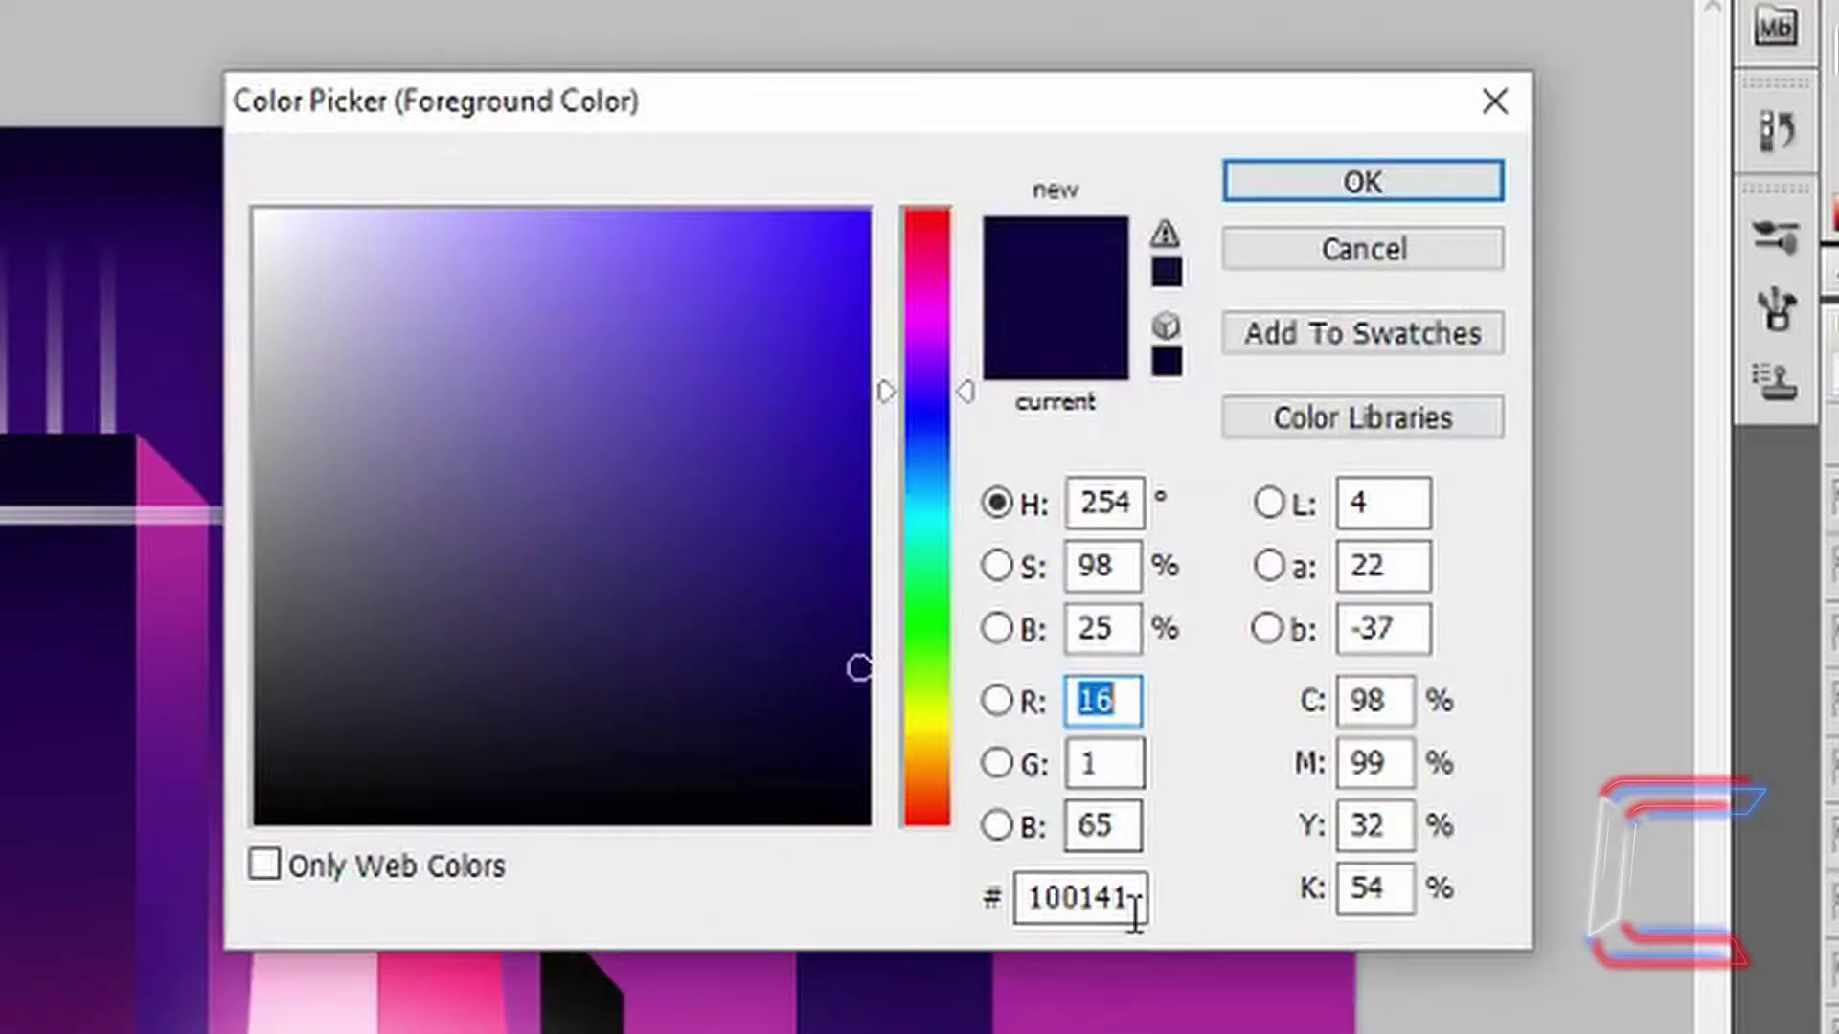
Step: Check the hex colour codes for the draft city image, sampling the dark building's top, and discard the sampled colour
left_click(1133, 898)
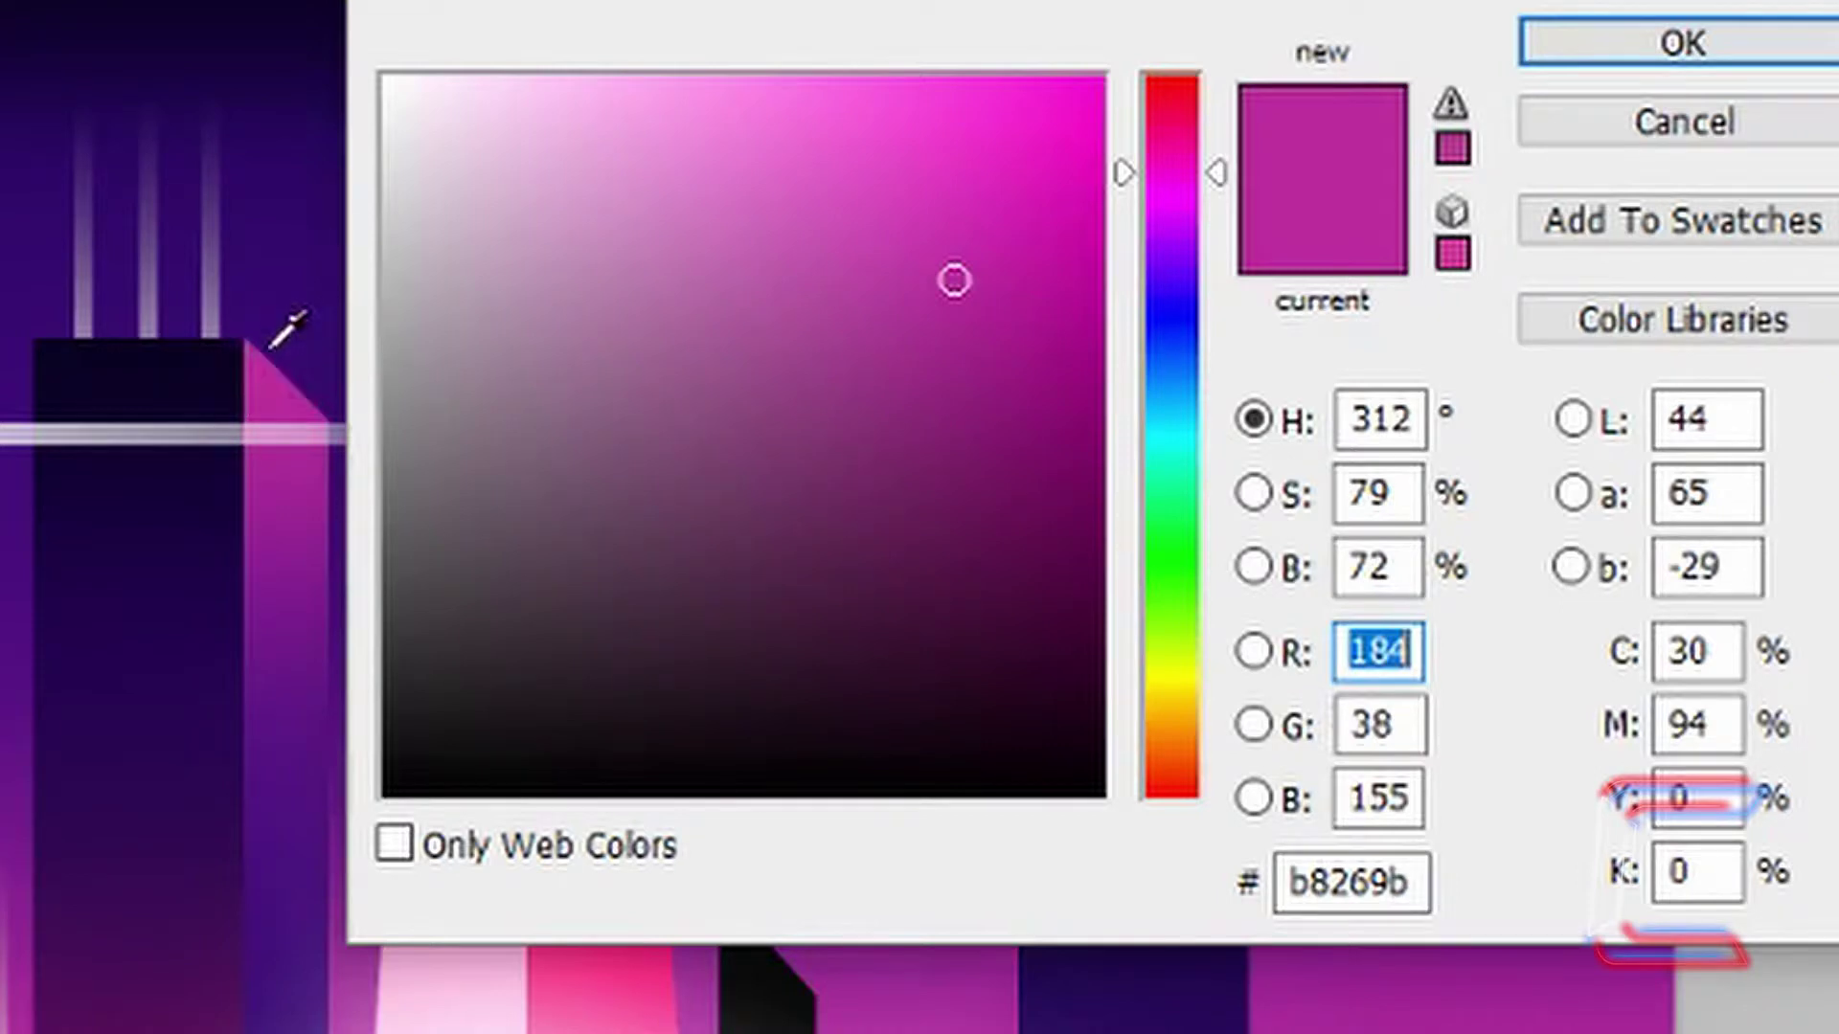
left_click(158, 367)
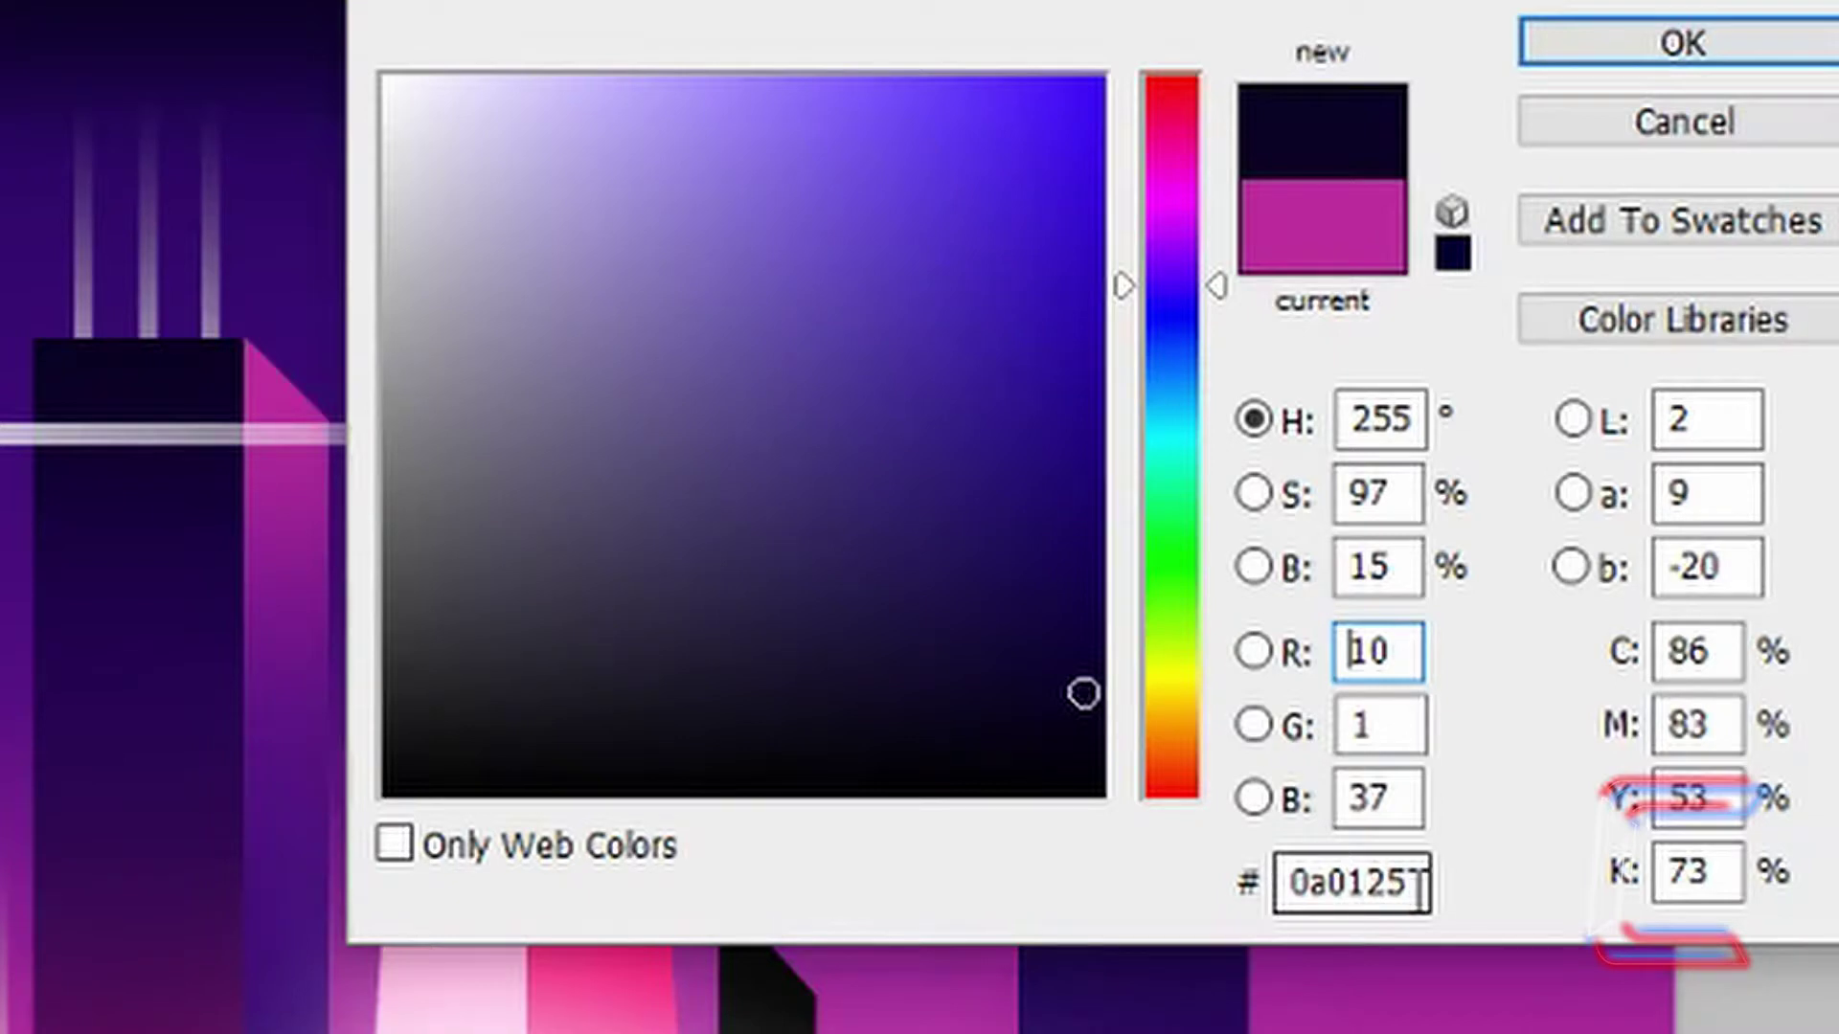
left_click(1651, 126)
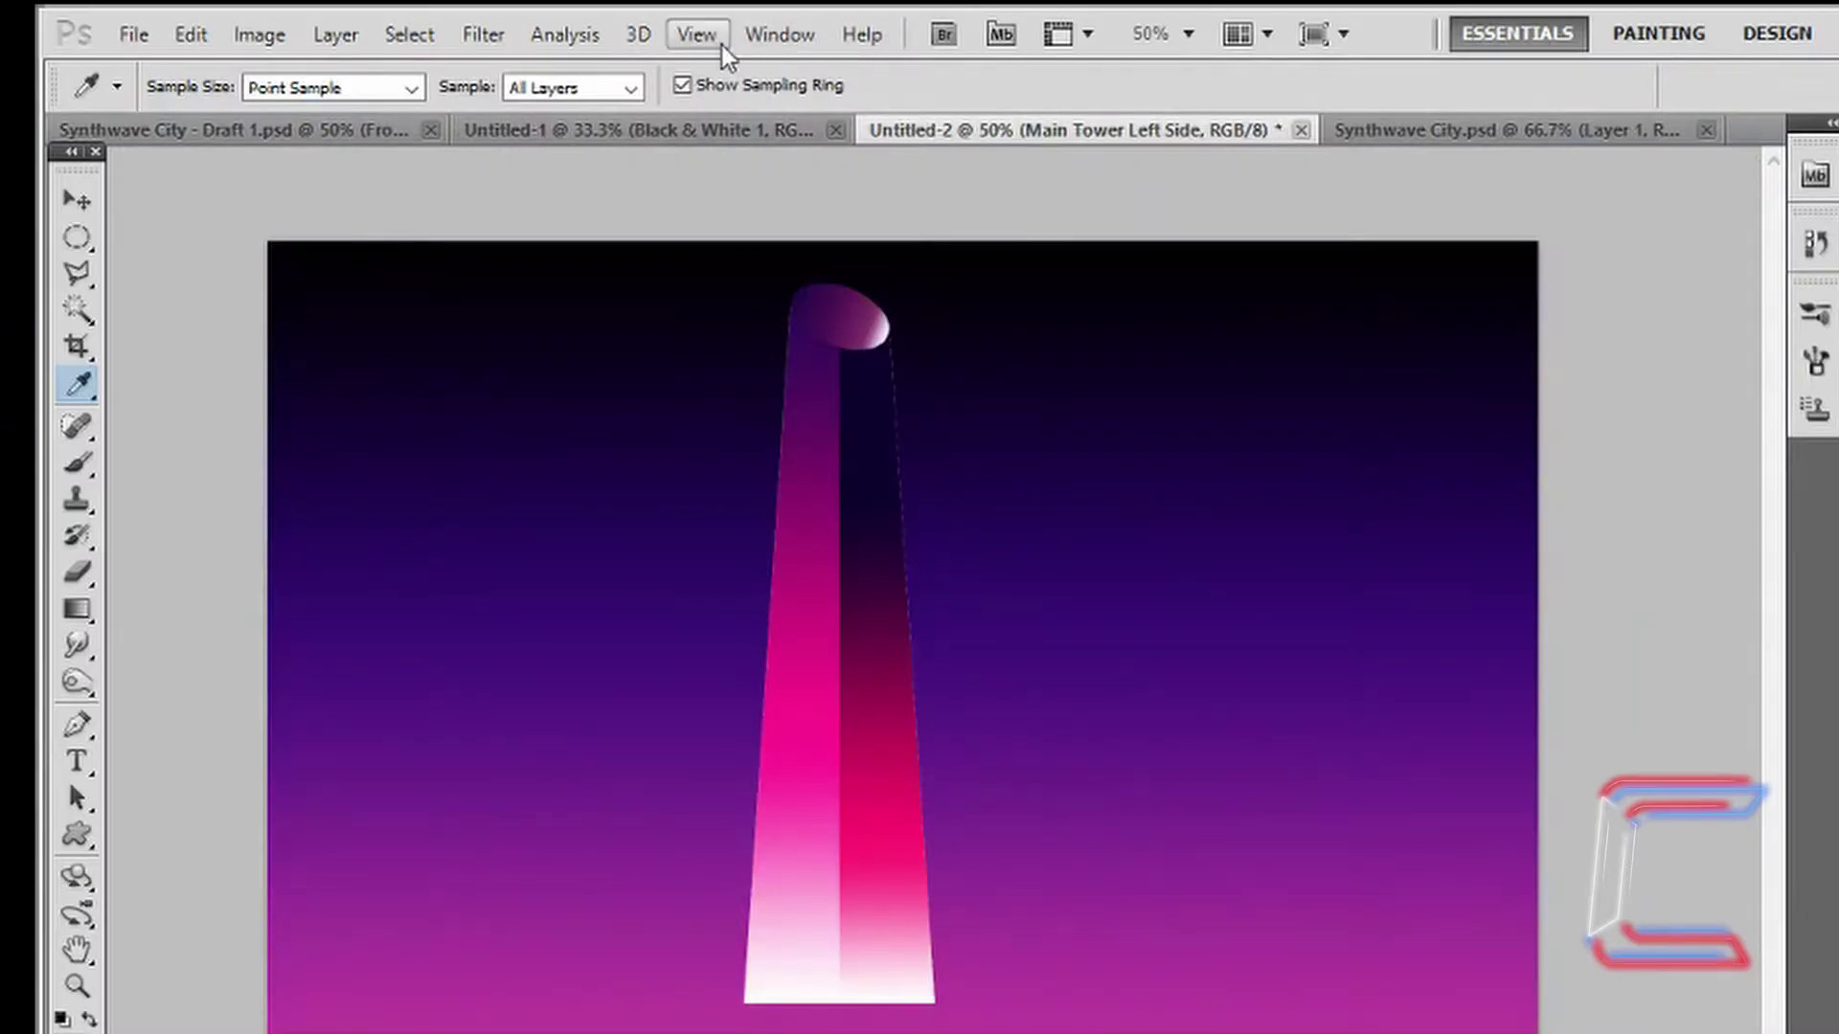
Step: Show the grid over the untitled tower image
left_click(721, 44)
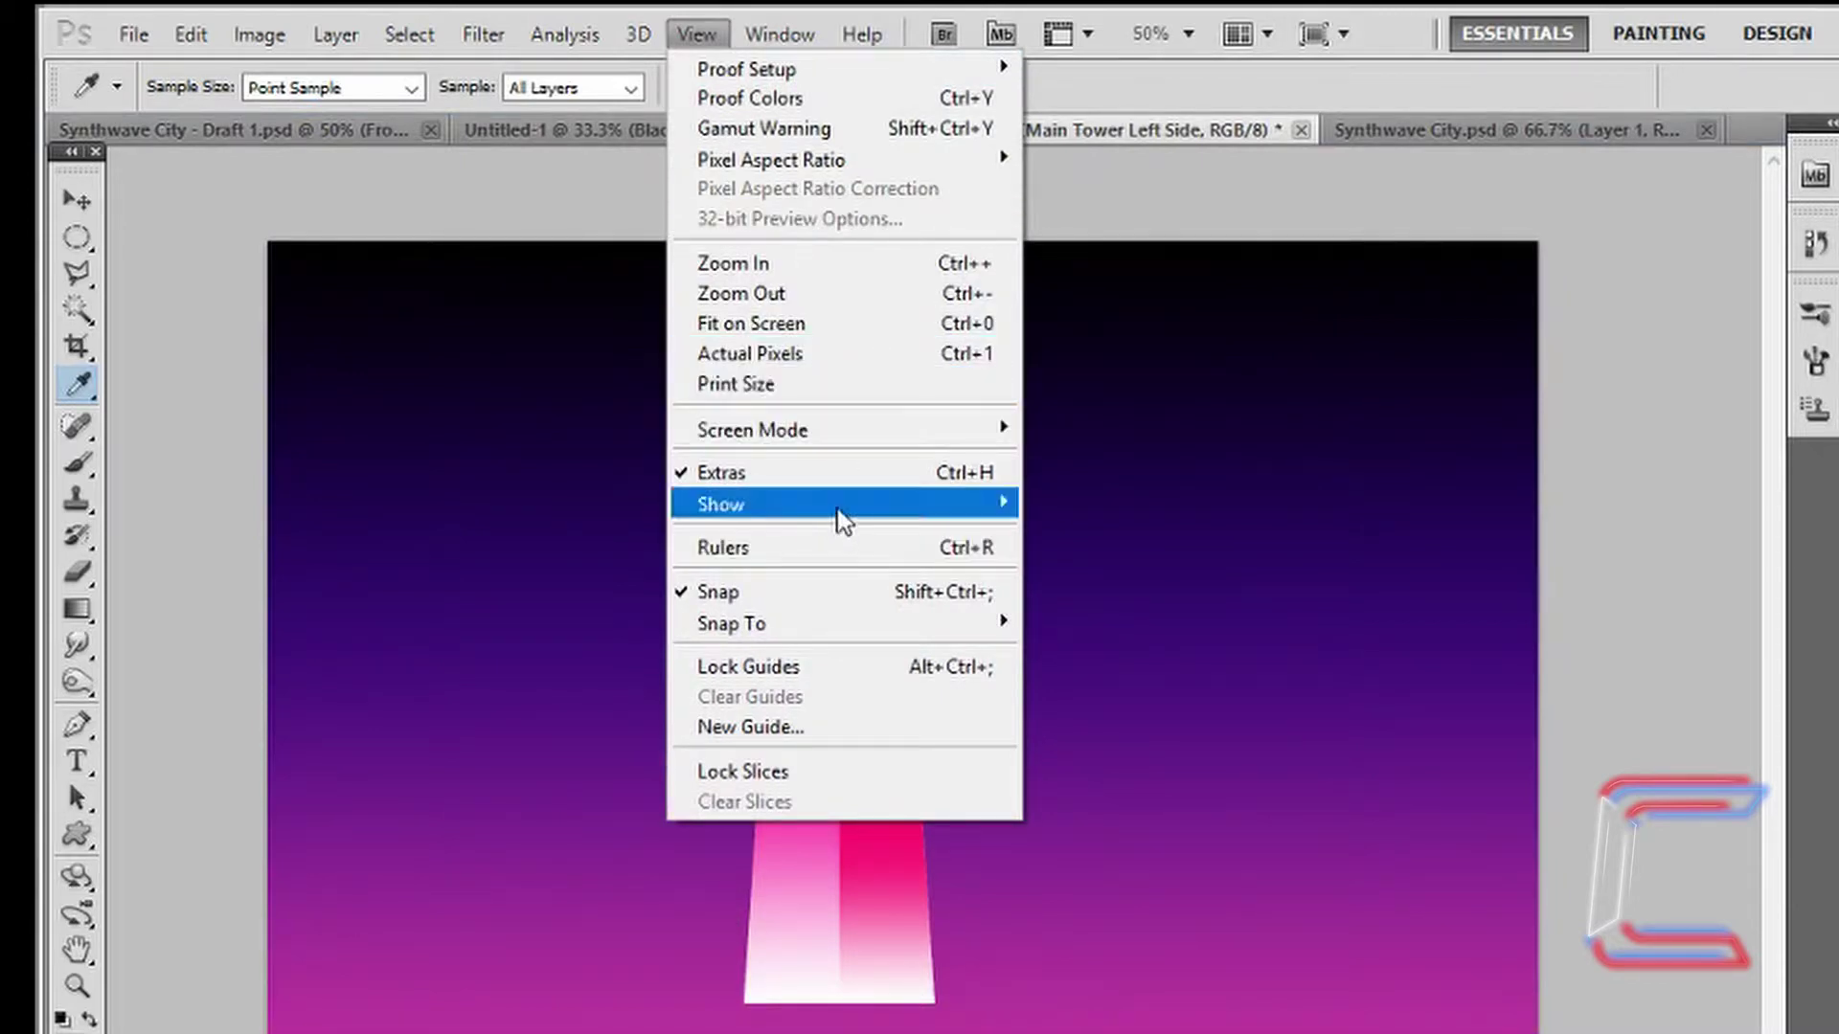
mouse_move(912, 517)
left_click(1059, 595)
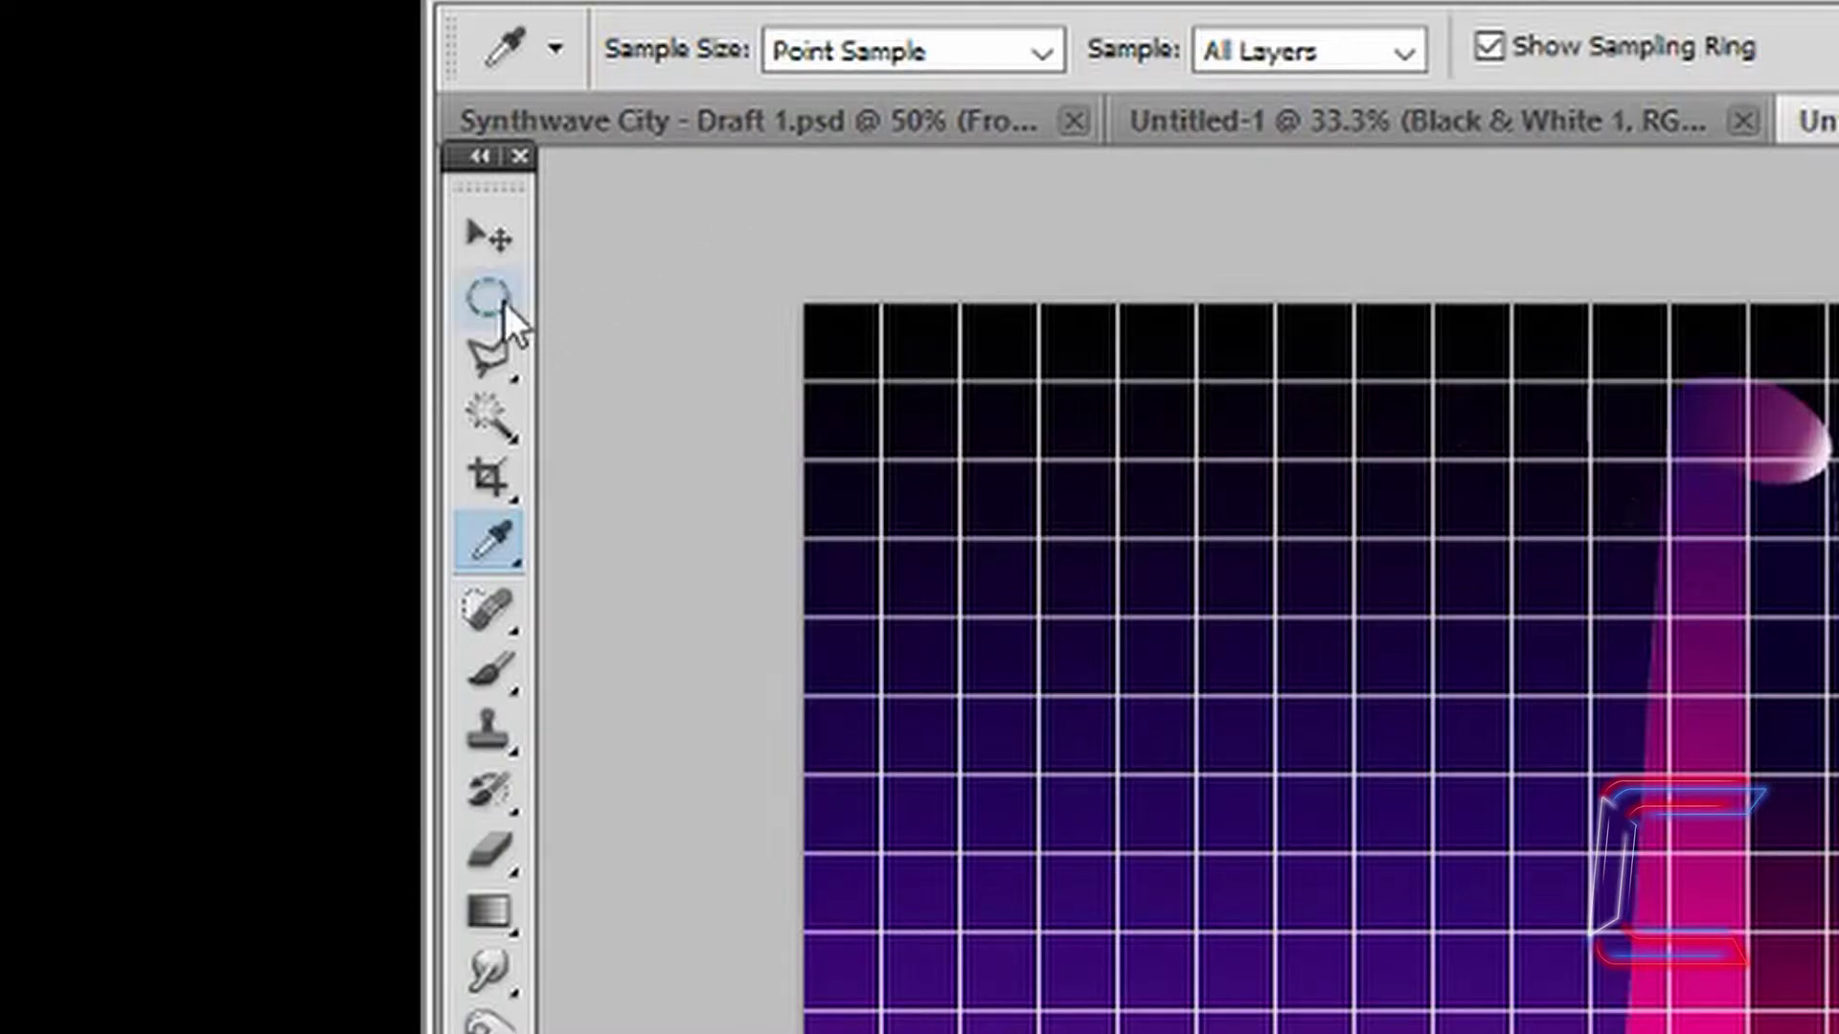
Step: Choose the Rectangular Marquee Tool and add a new layer named Pink Grid above Main Tower Left Side
left_click(502, 301)
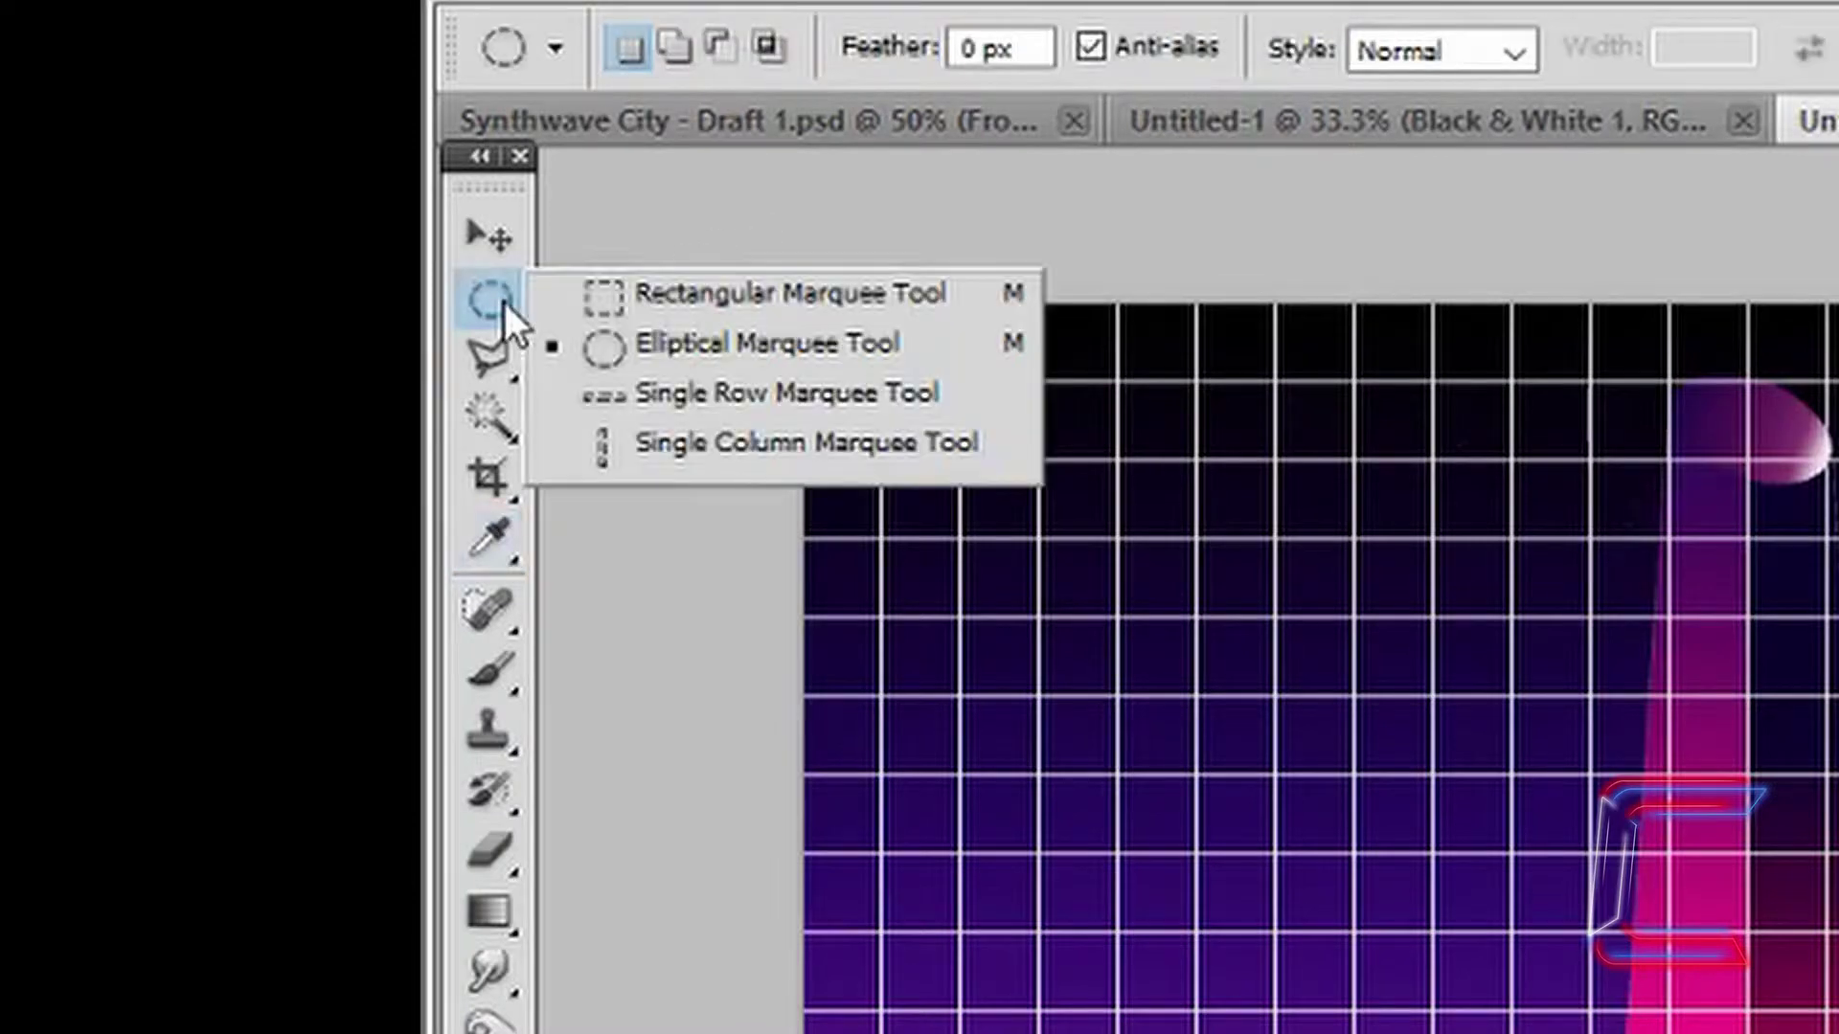
left_click(662, 294)
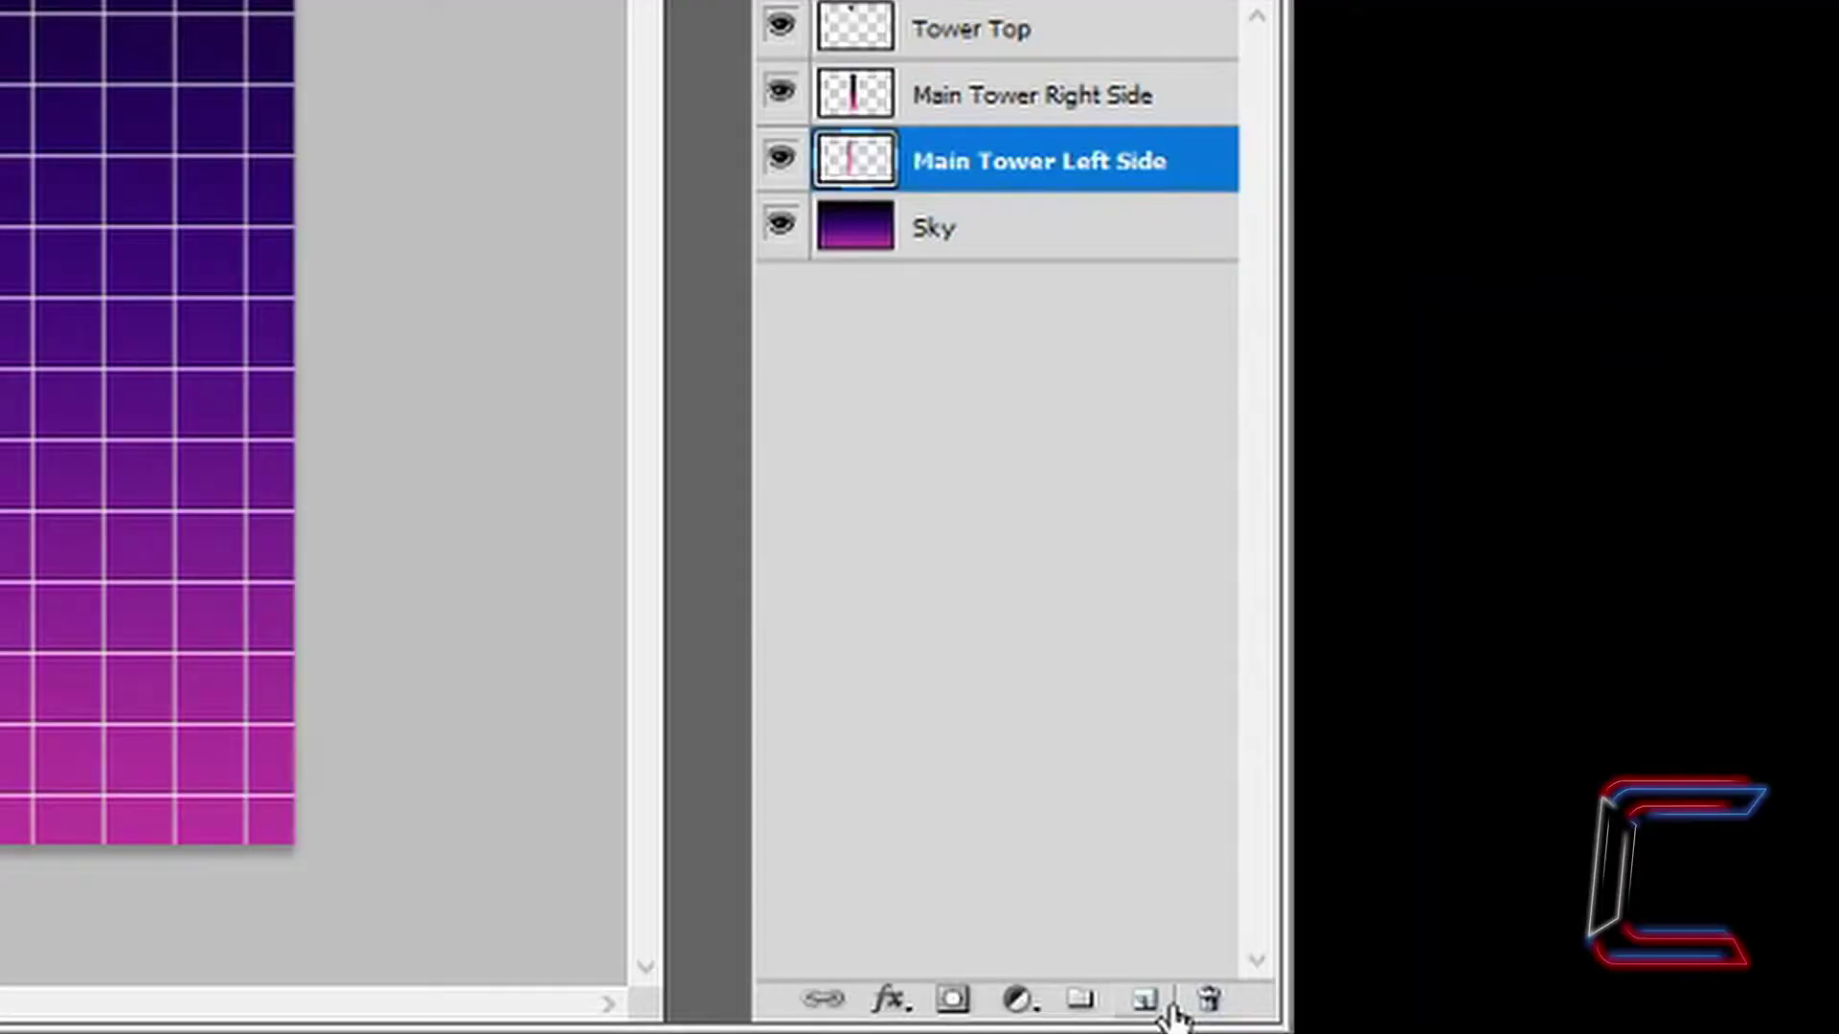
left_click(1146, 998)
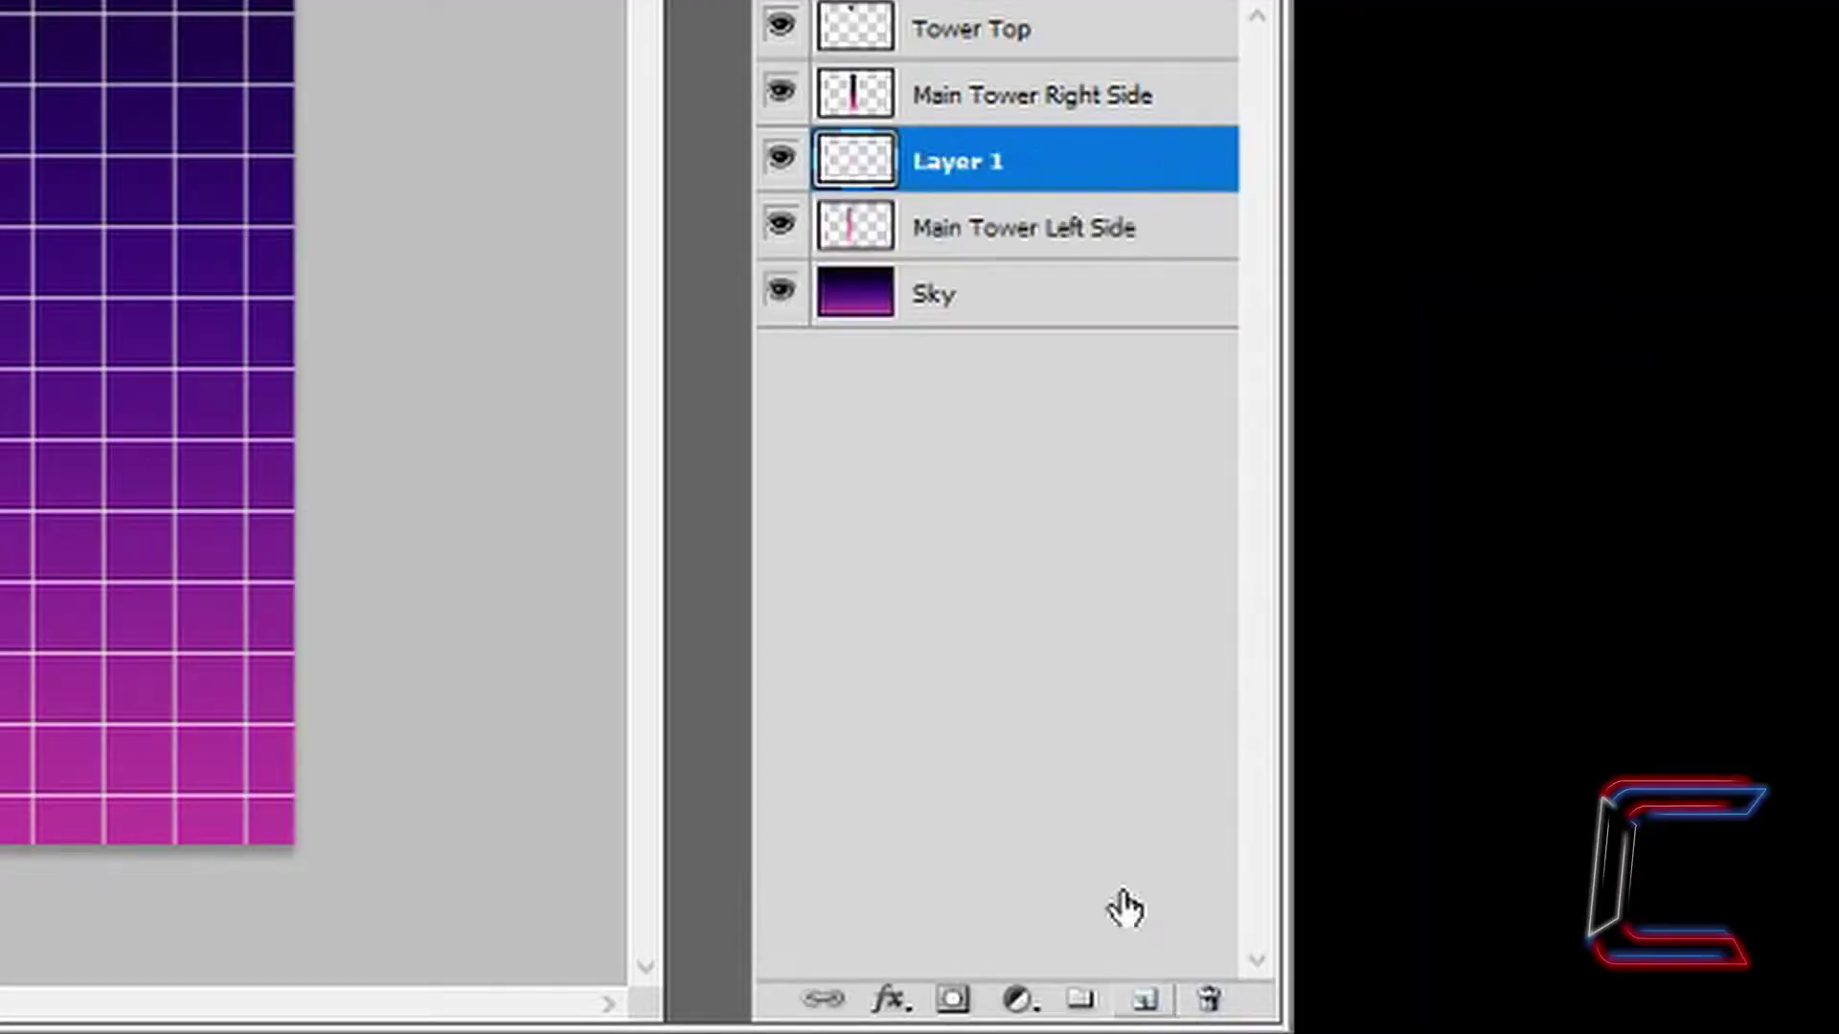
double_click(957, 164)
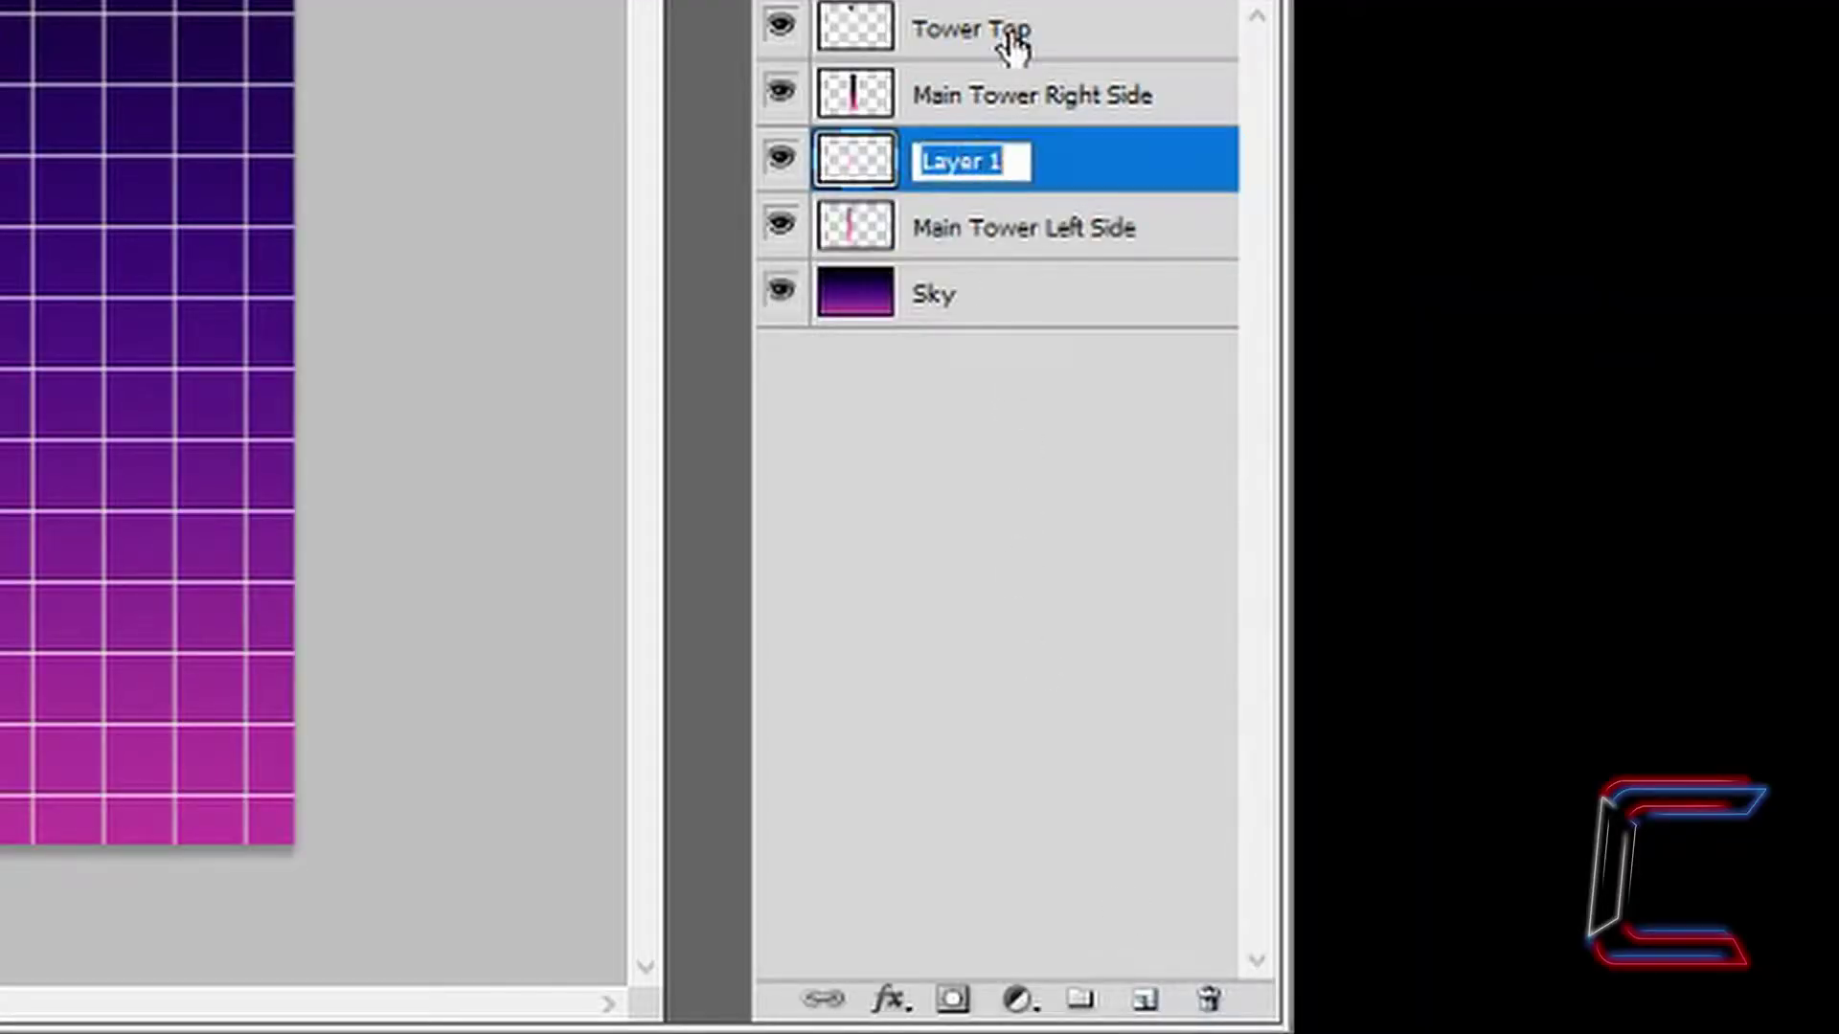
type("Pink Grid")
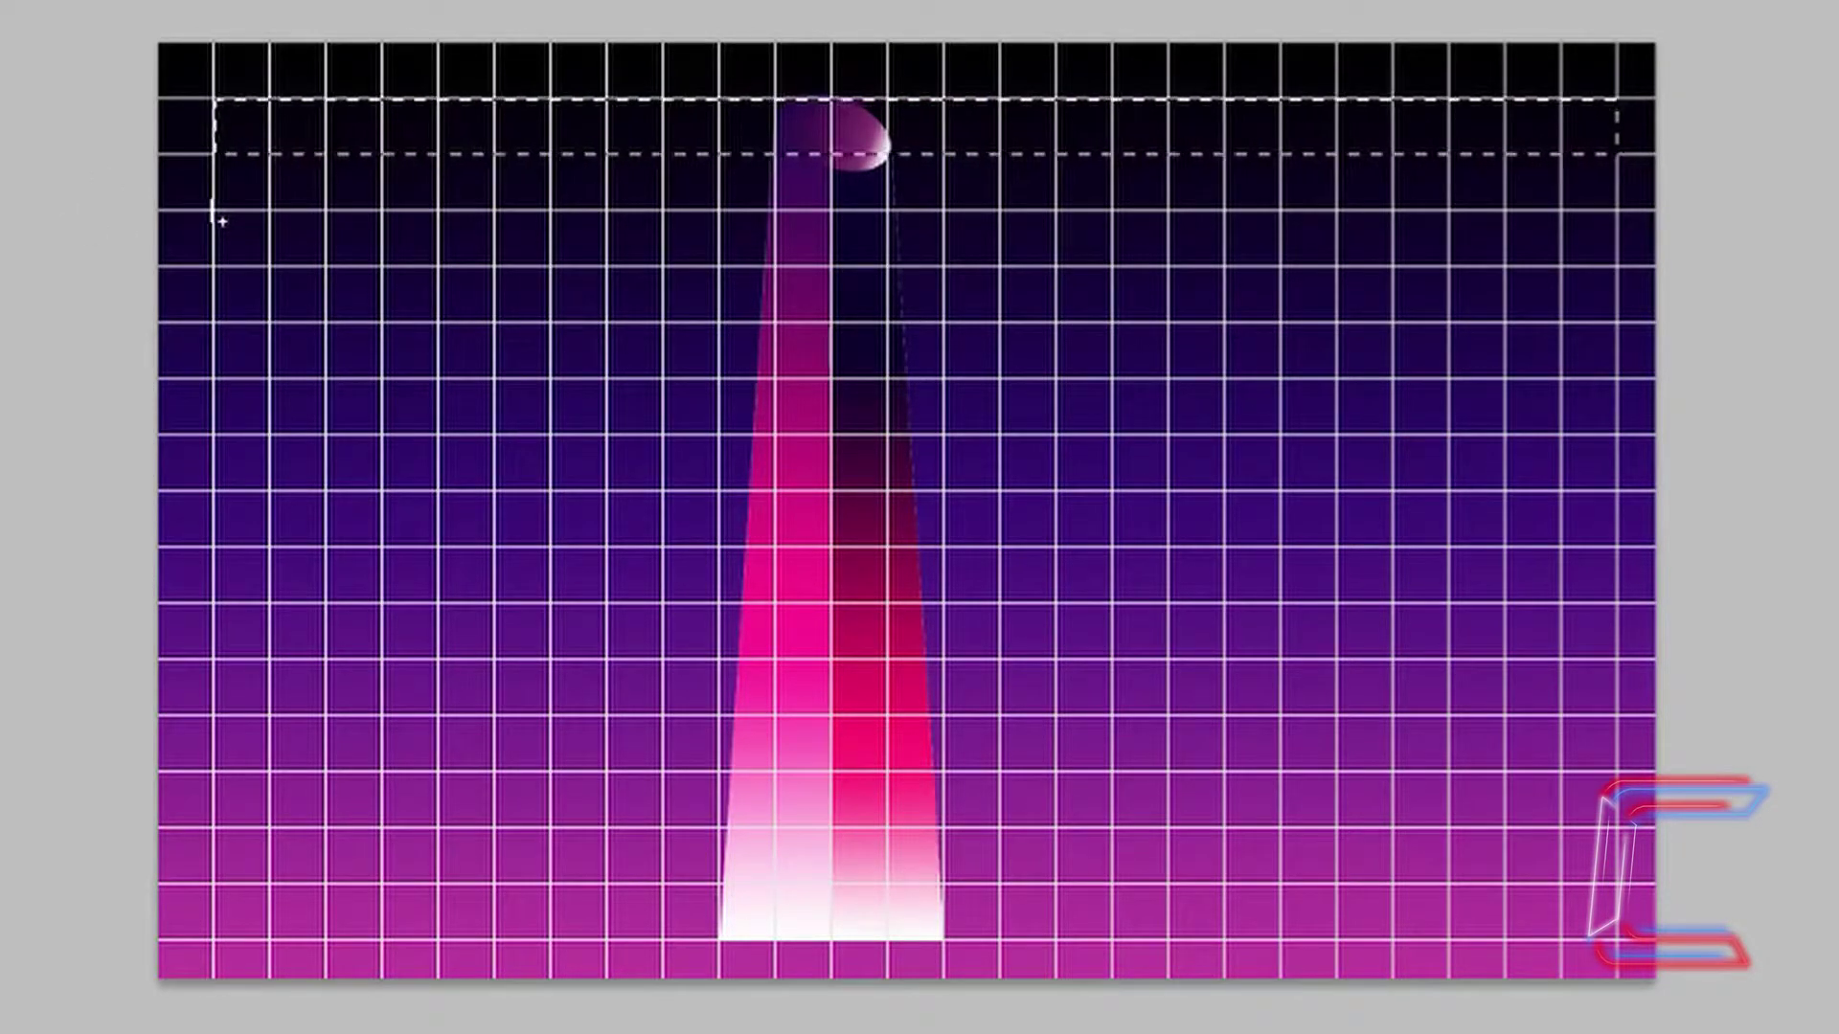
Step: Select every other grid row, one cell in from both canvas sides, fill the rows with colour #fa0396, and deselect
left_click_drag(215, 211, 1625, 290)
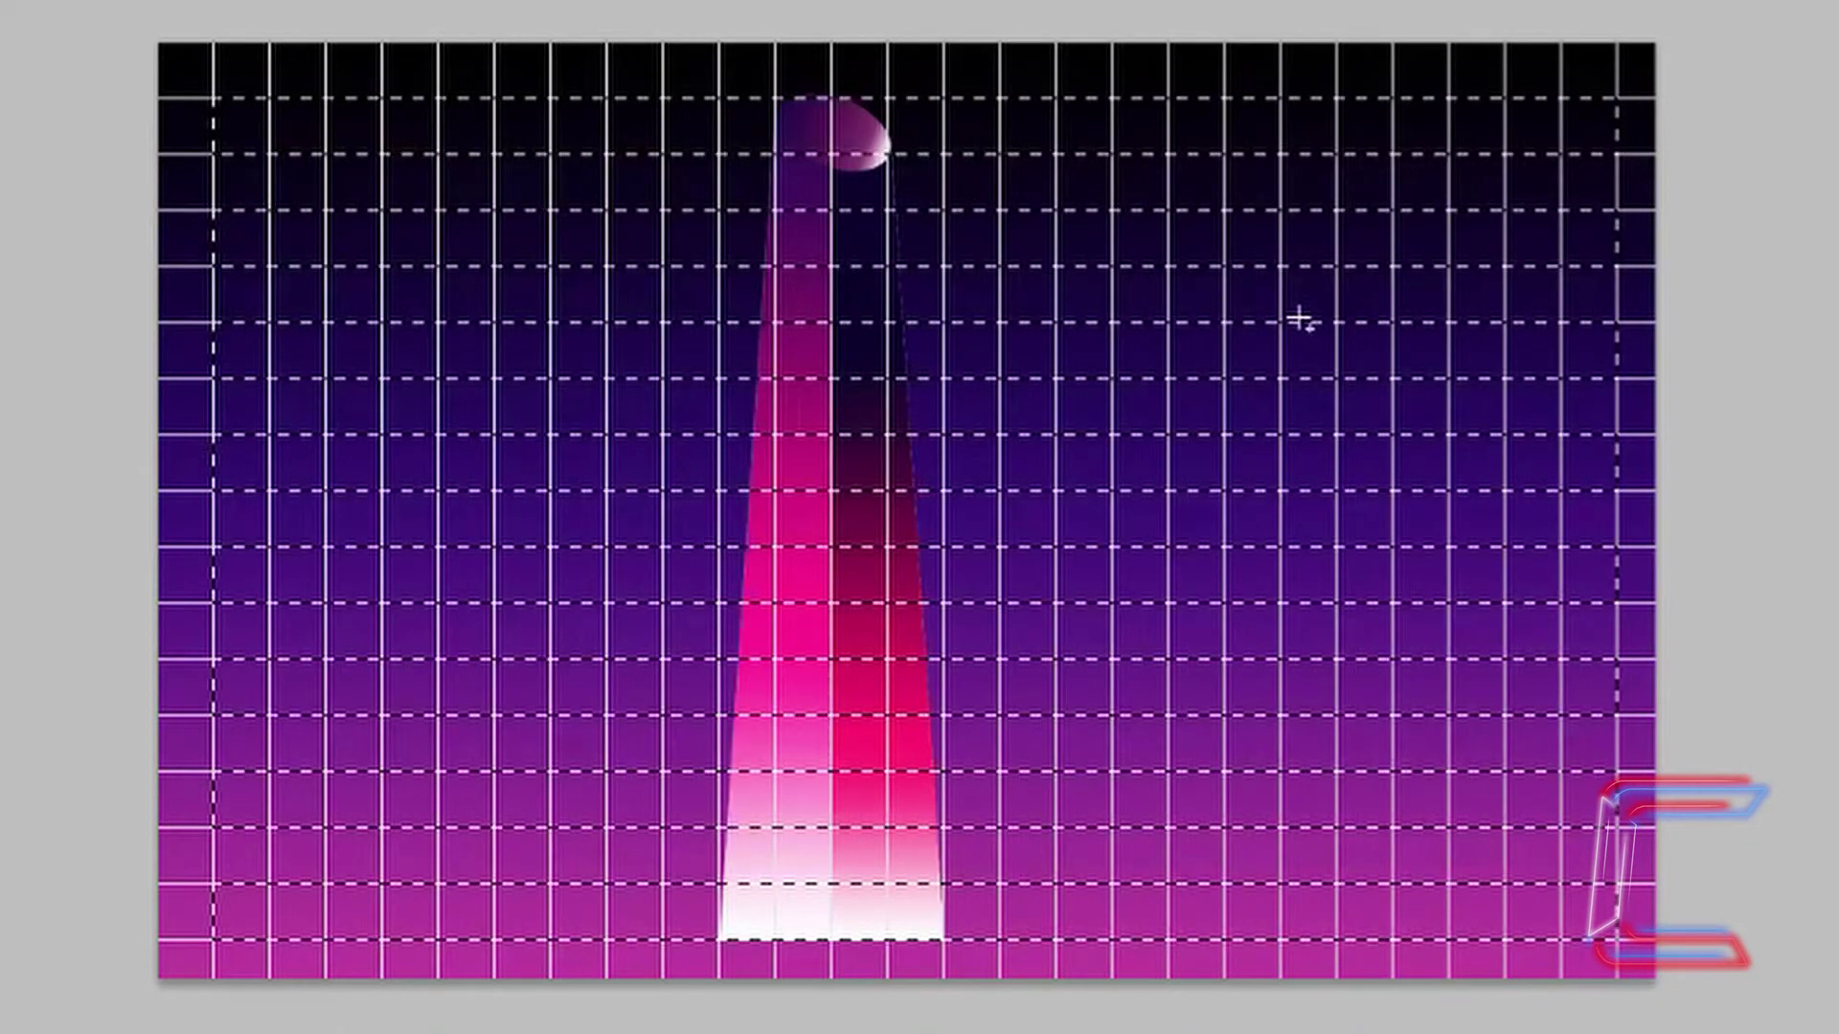
key("shift+F5")
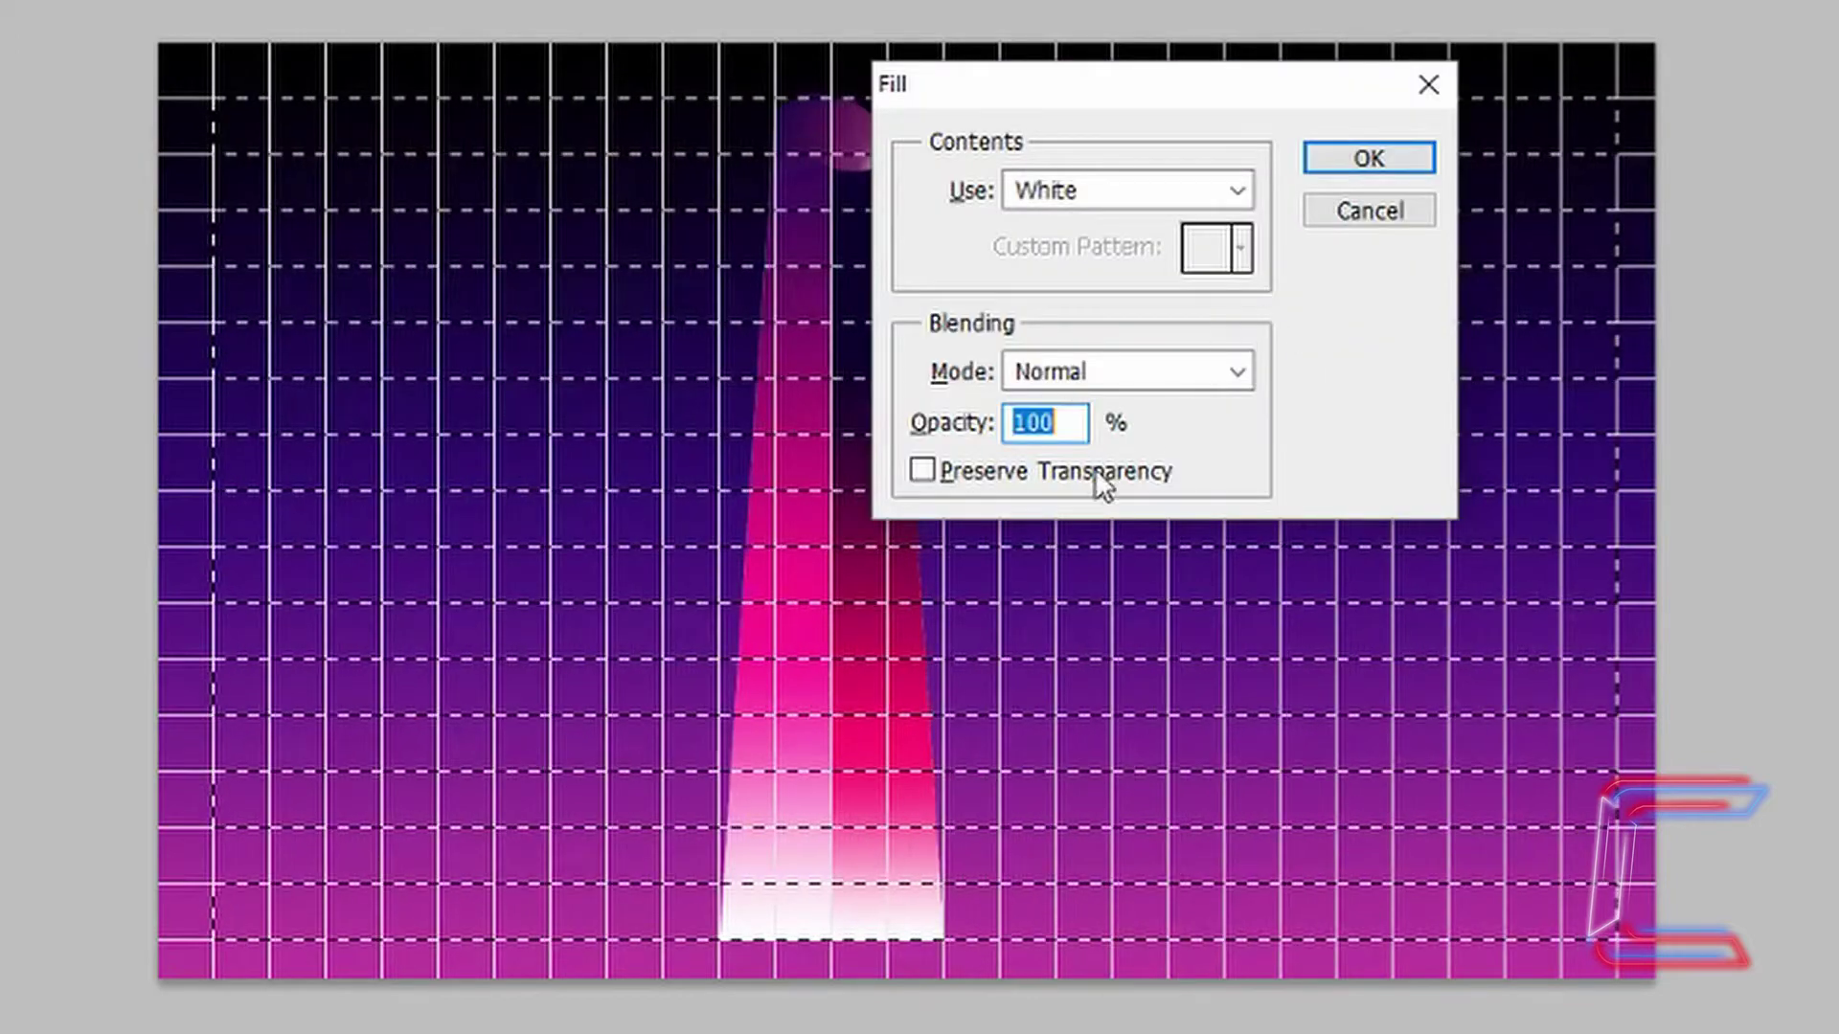
left_click(1238, 190)
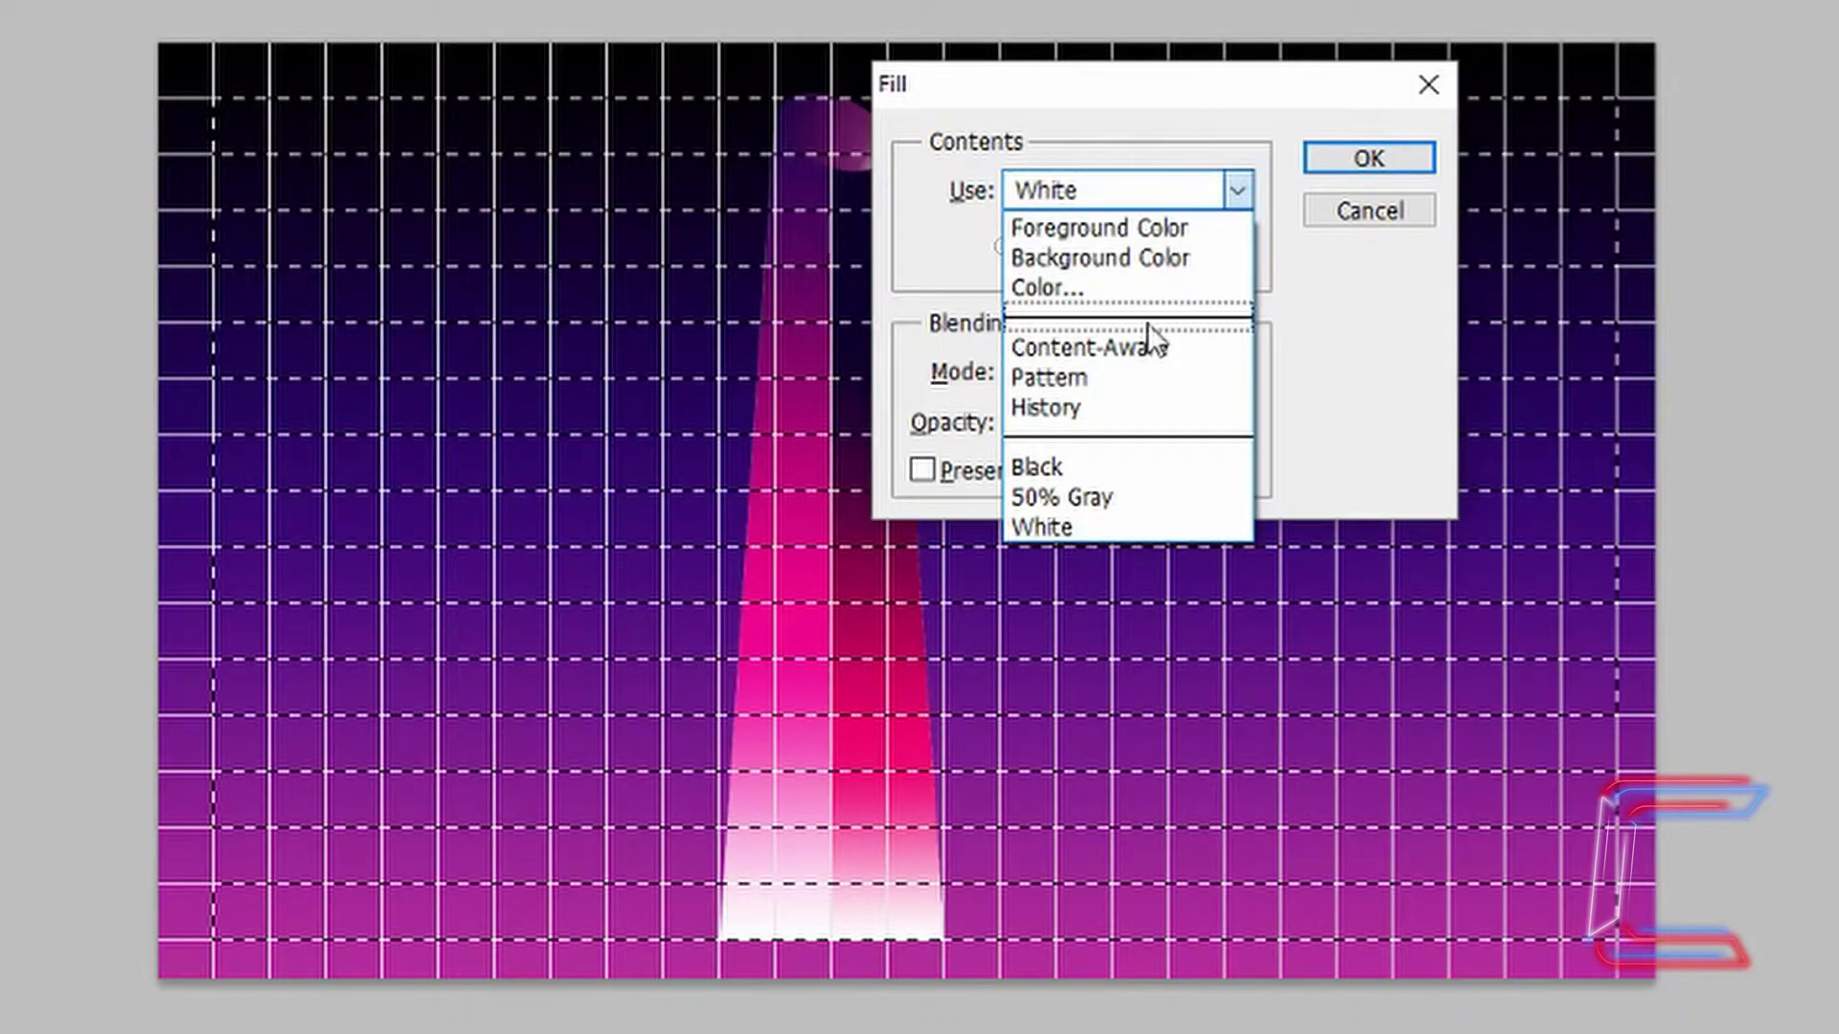
left_click(1116, 292)
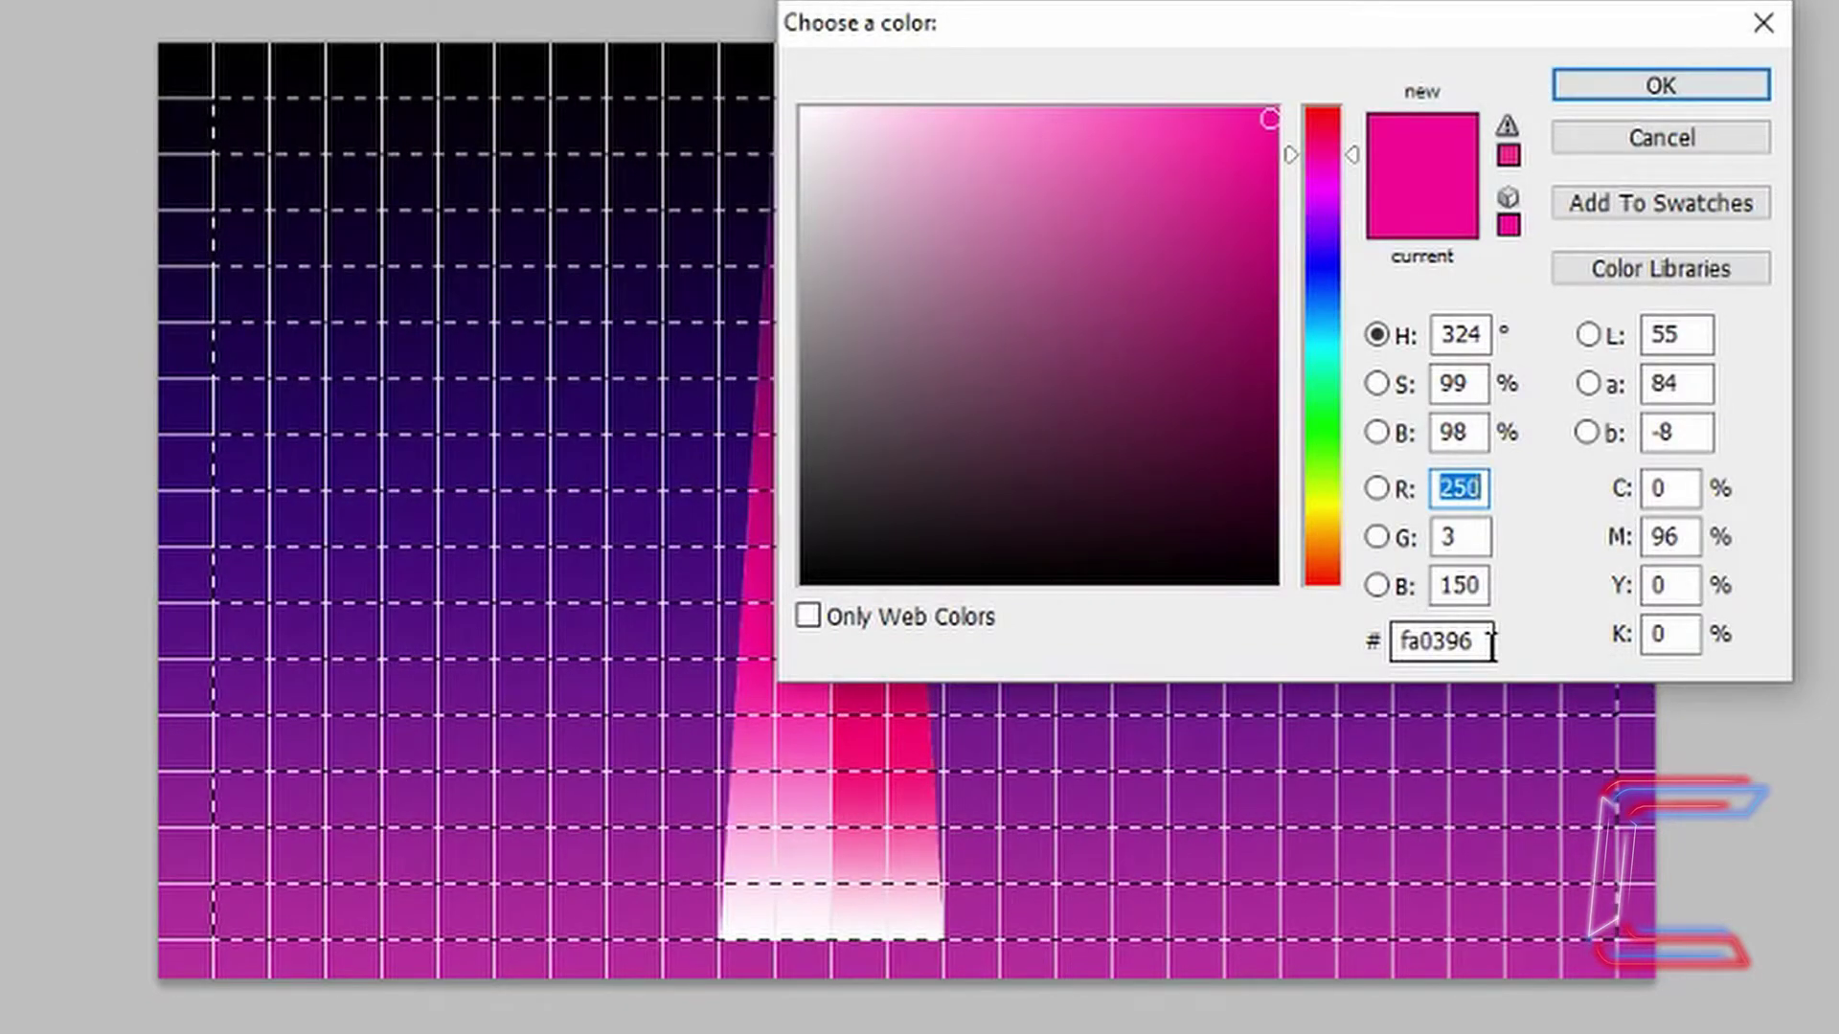
left_click(1639, 89)
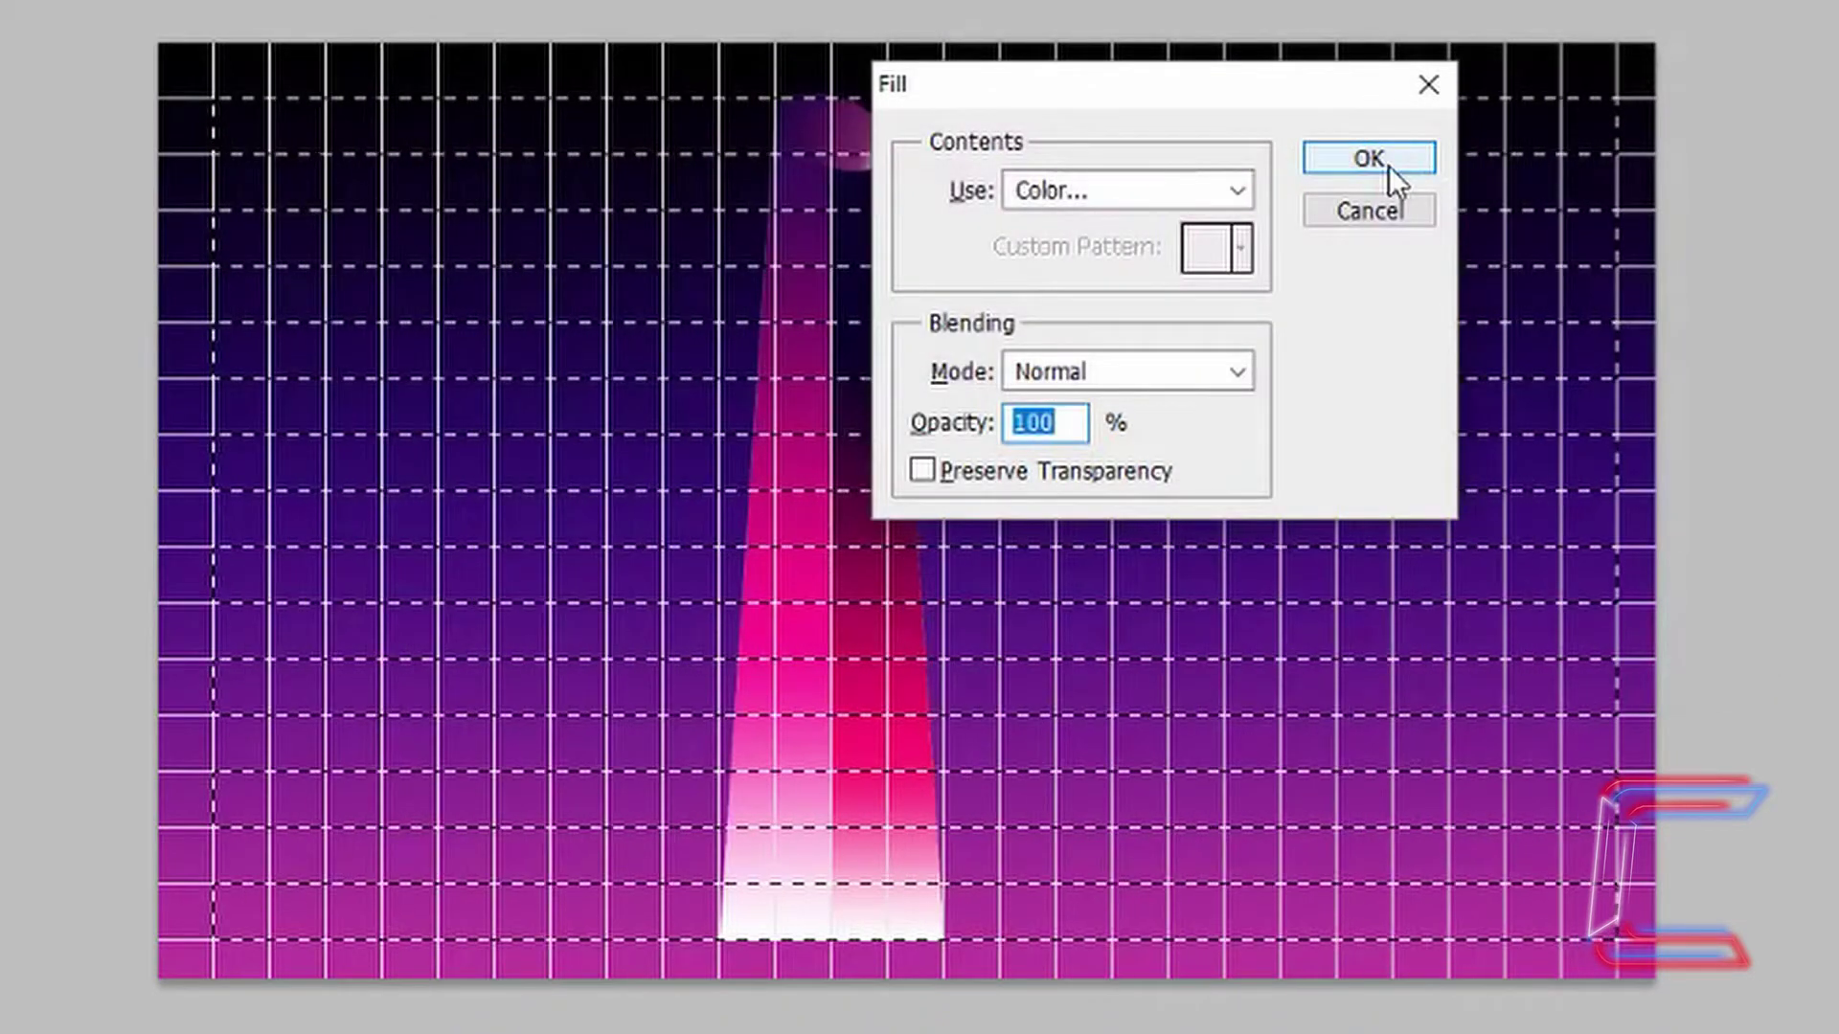
left_click(1388, 165)
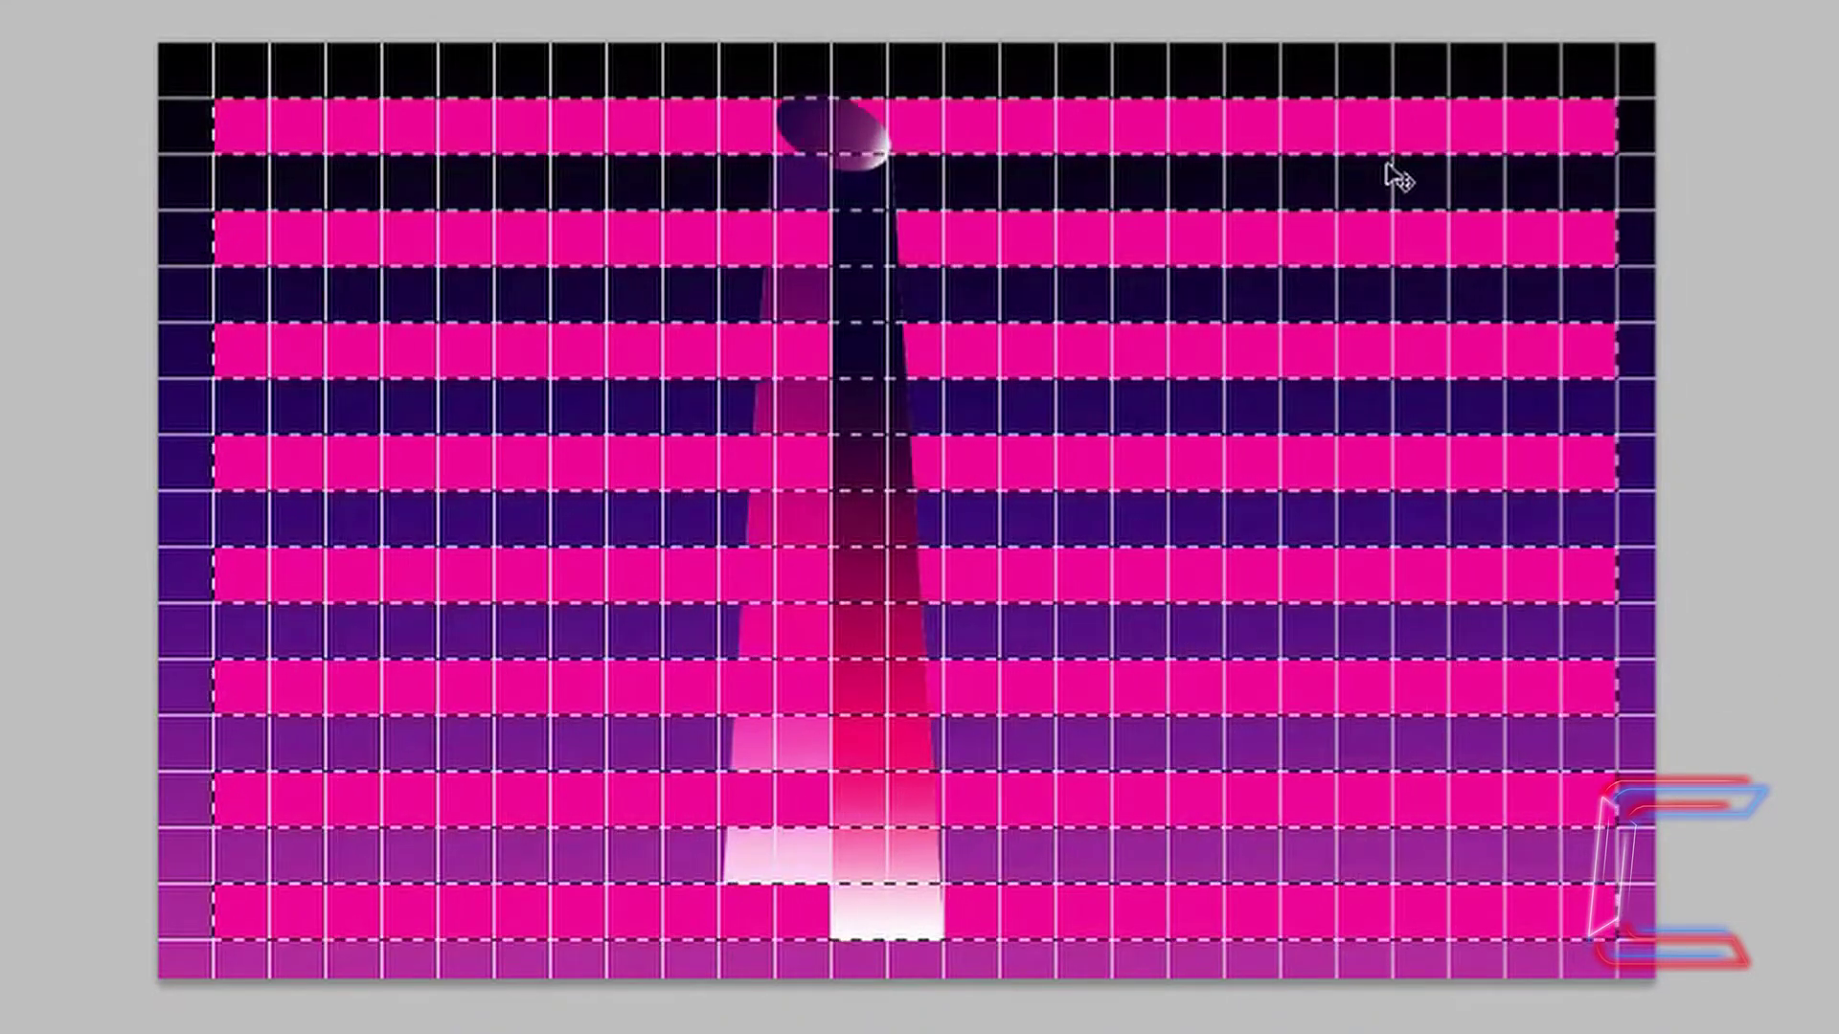
key("ctrl+d")
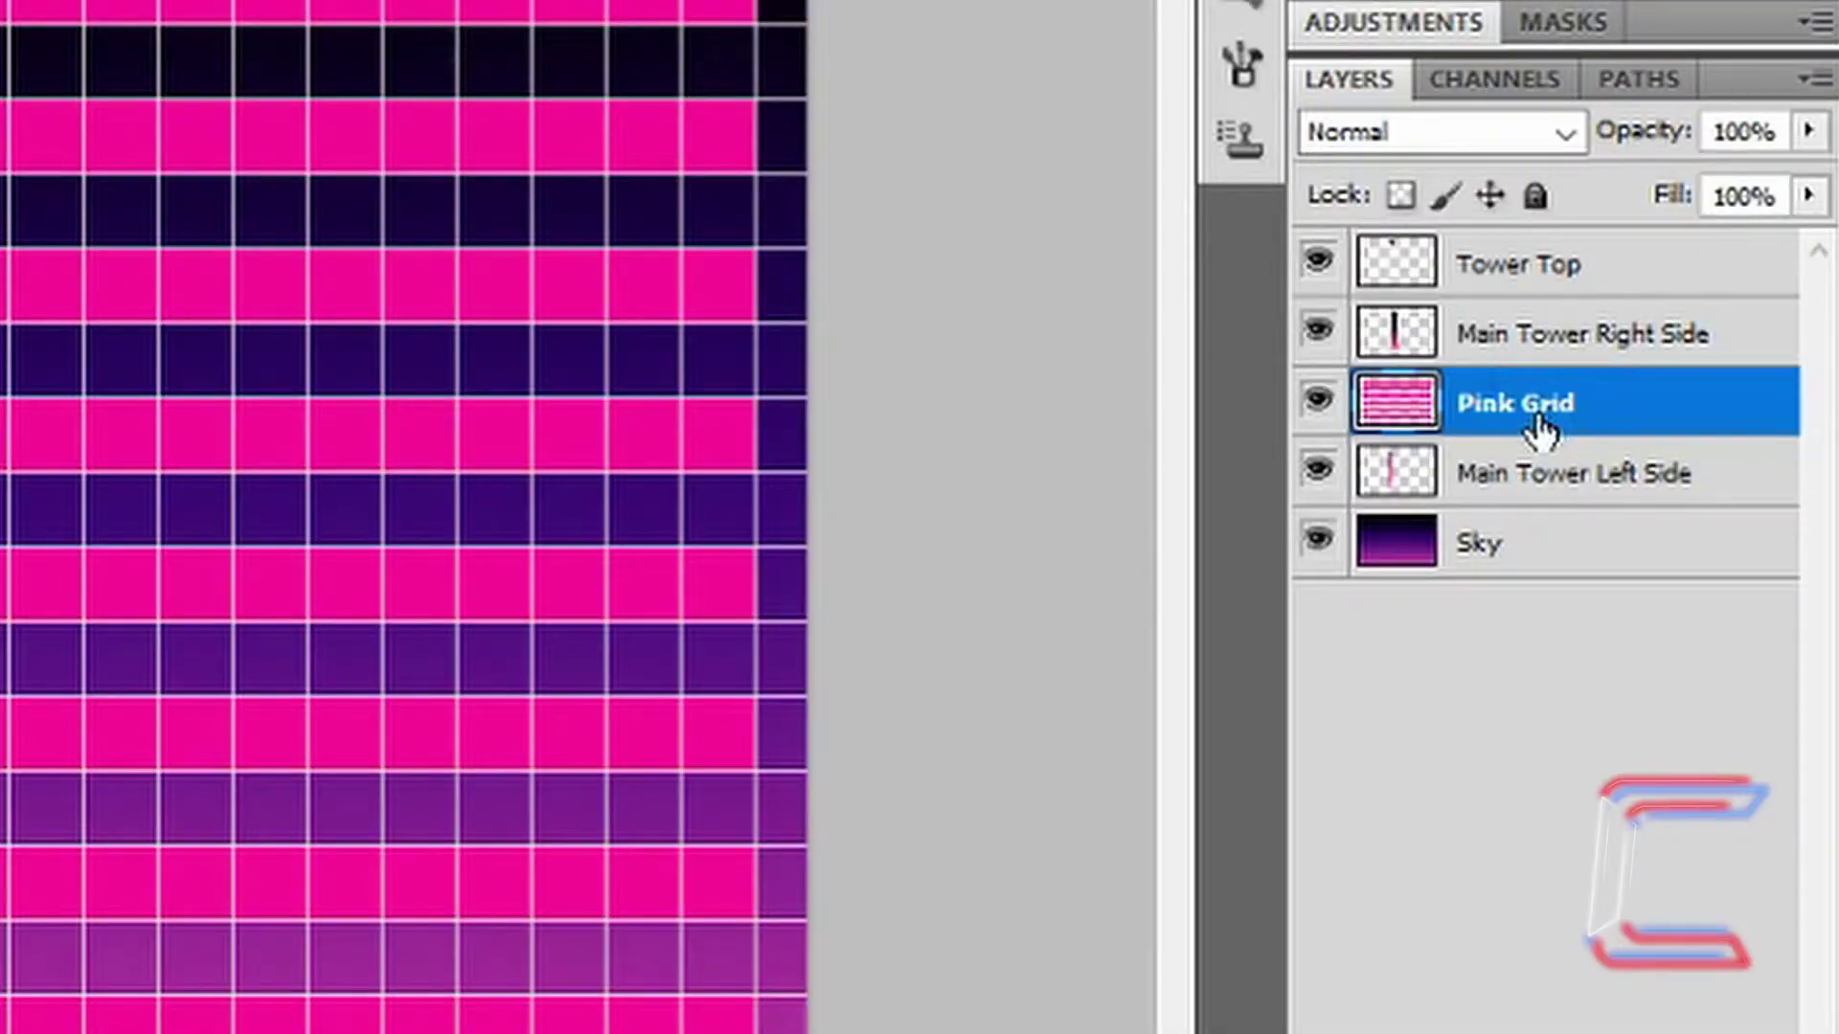
Step: Bring the Pink Grid layer above Tower Top, then shrink the stripes and centre them across the tower's upper-middle part
left_click_drag(1539, 431, 1375, 242)
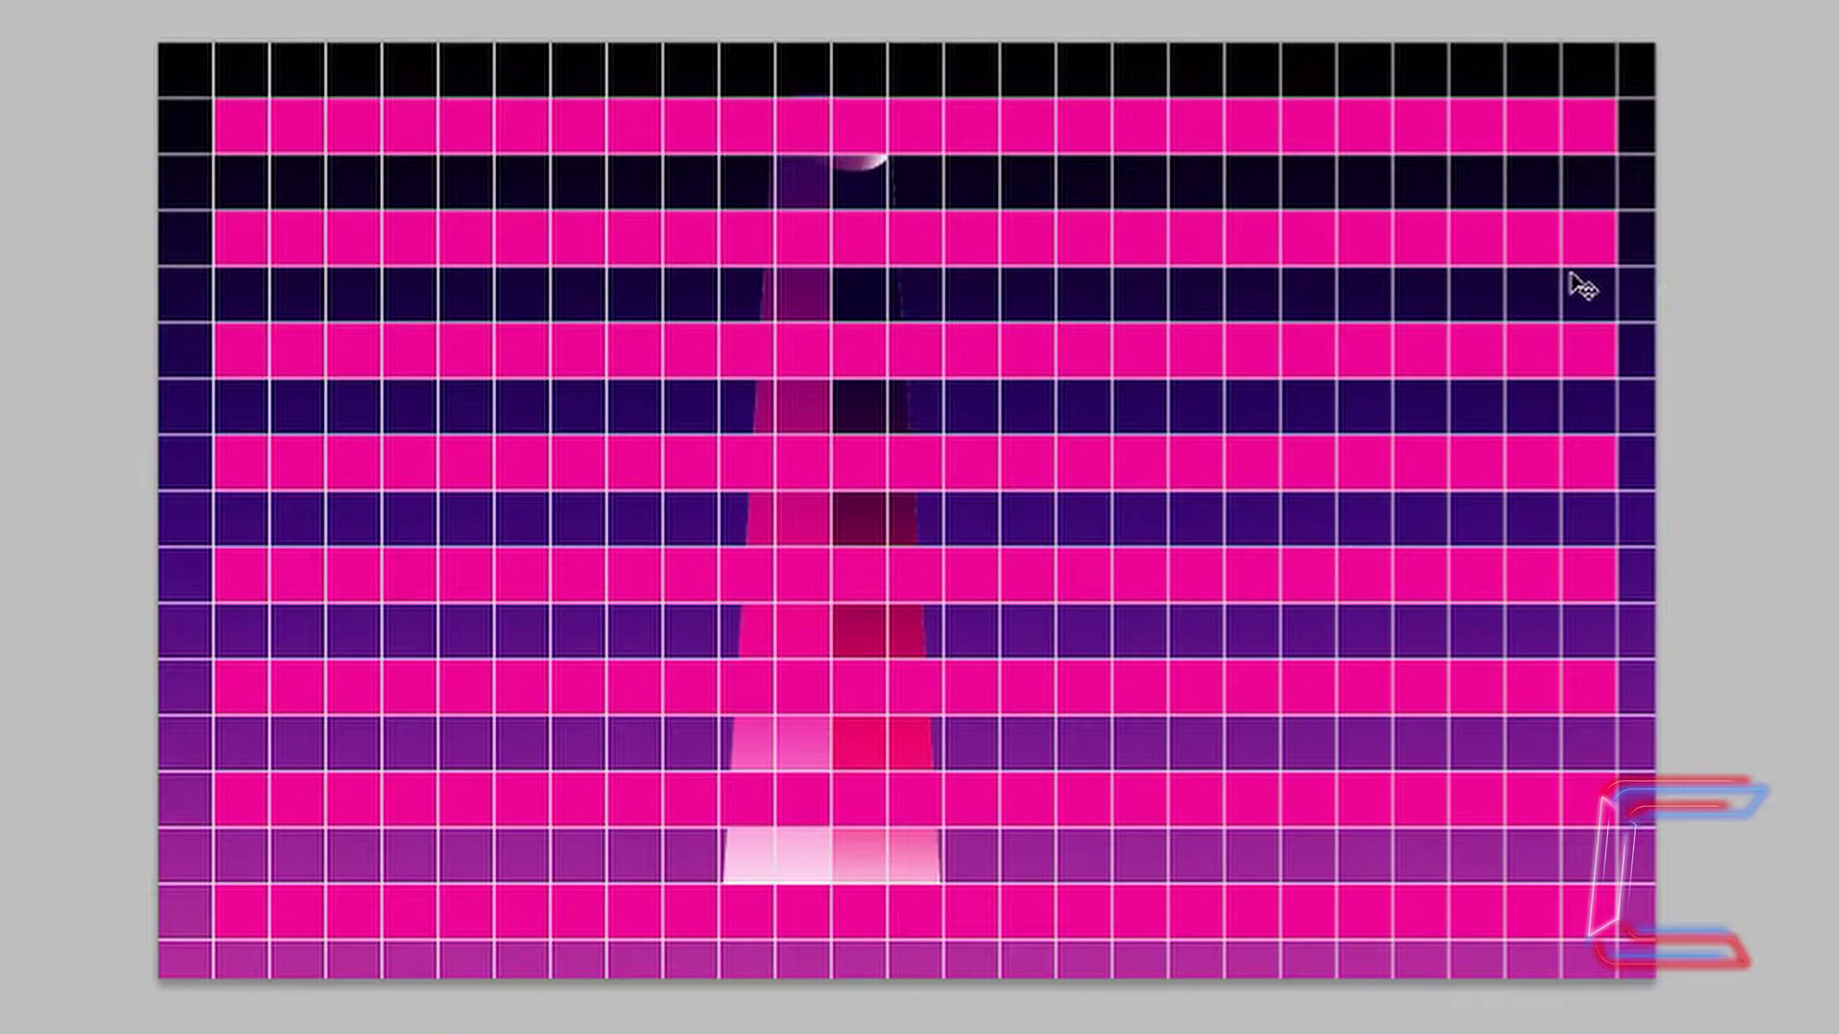
key("ctrl+t")
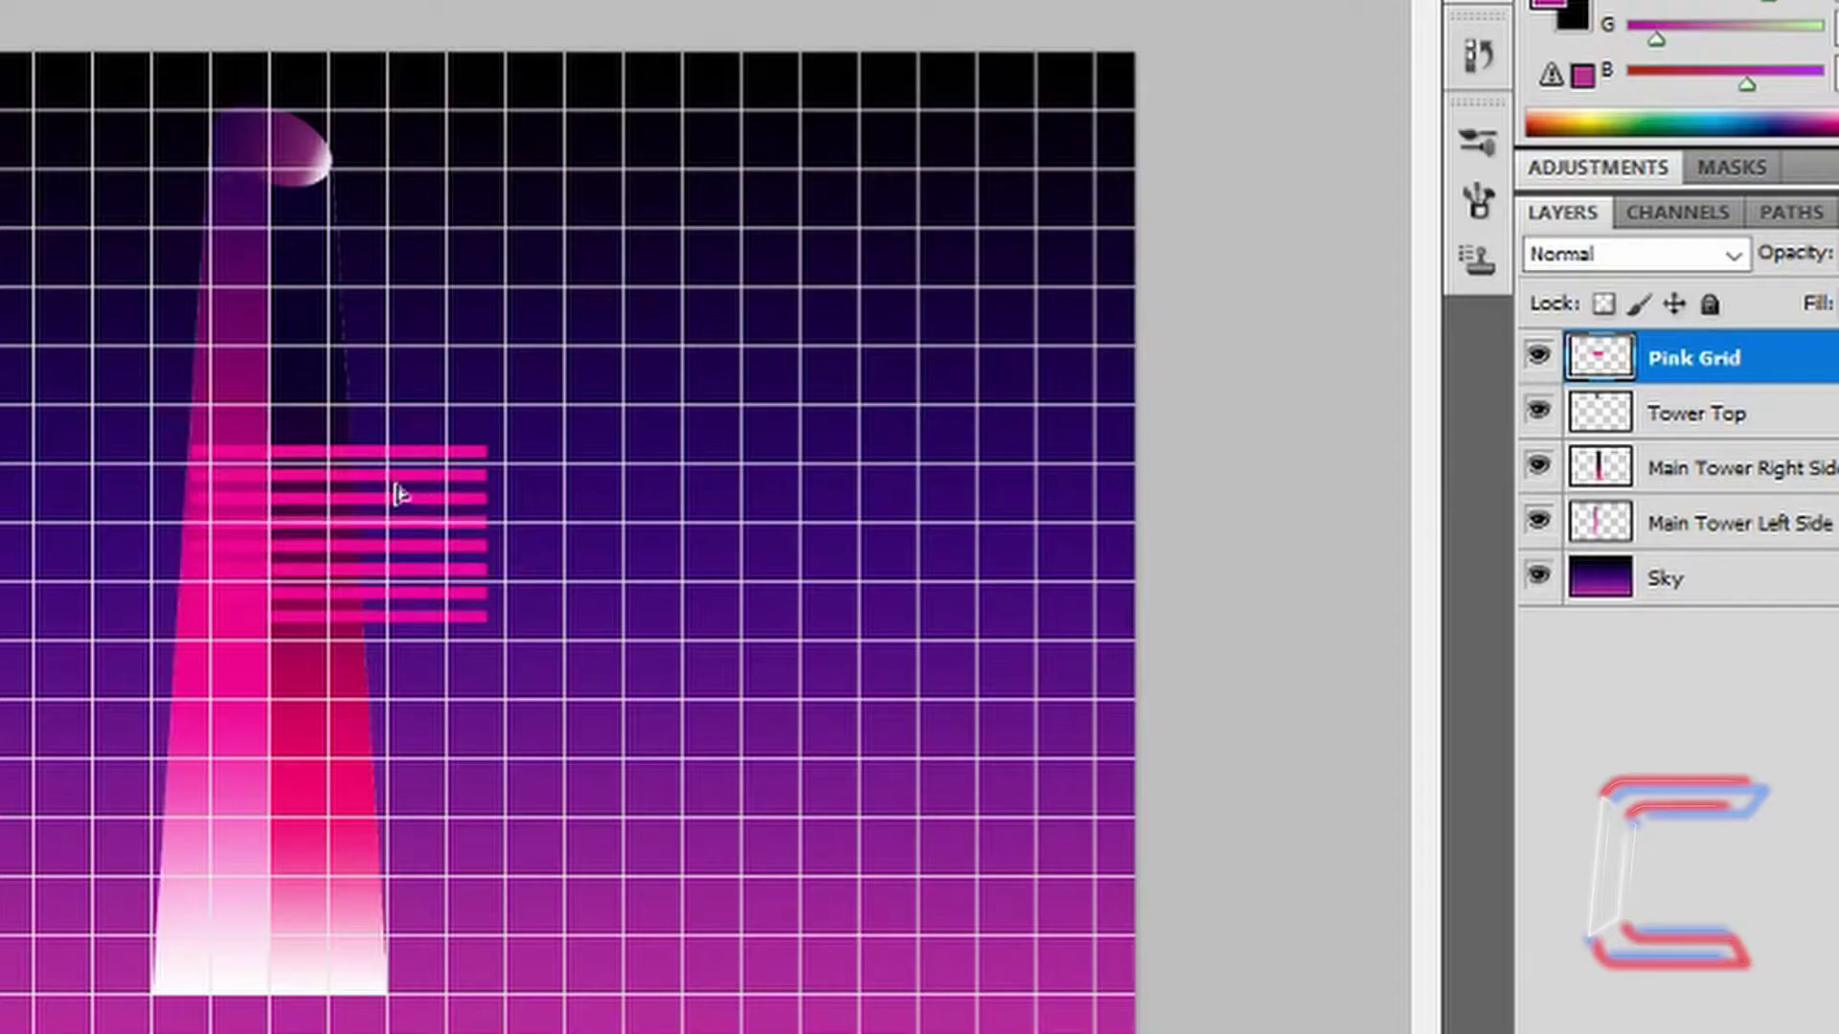
left_click_drag(398, 497, 337, 452)
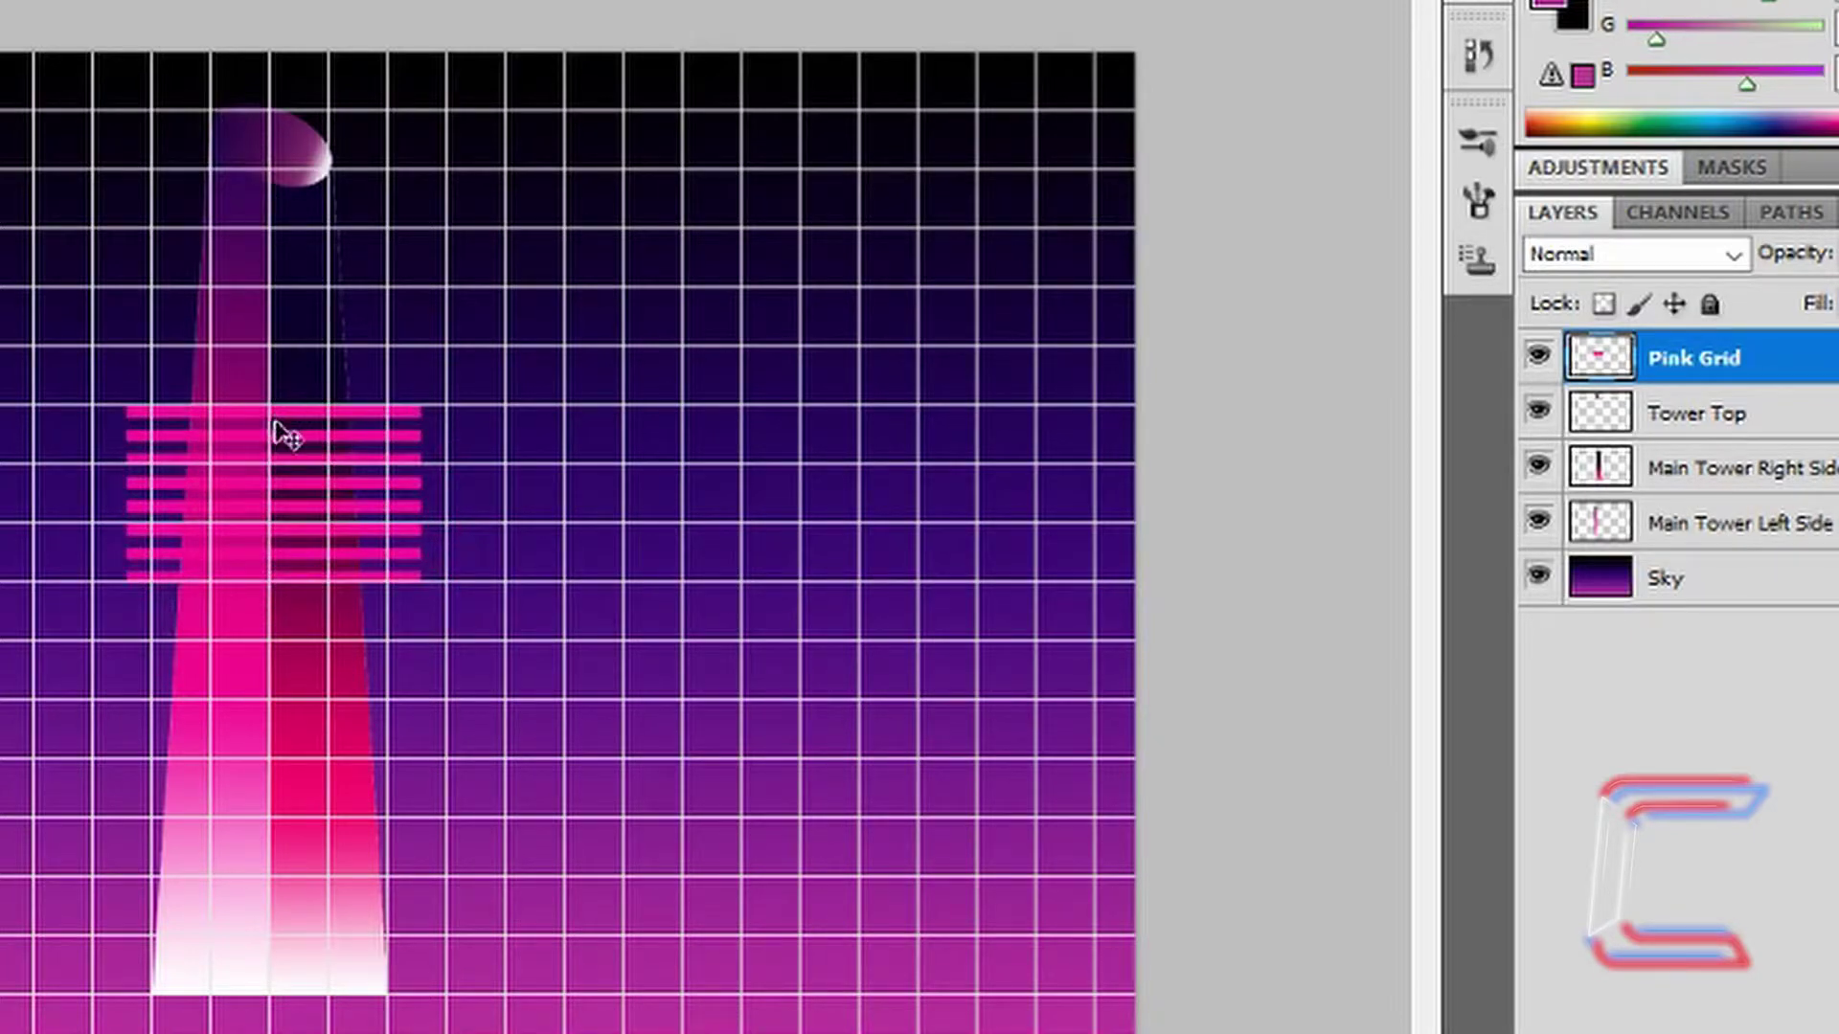
left_click_drag(328, 480, 295, 476)
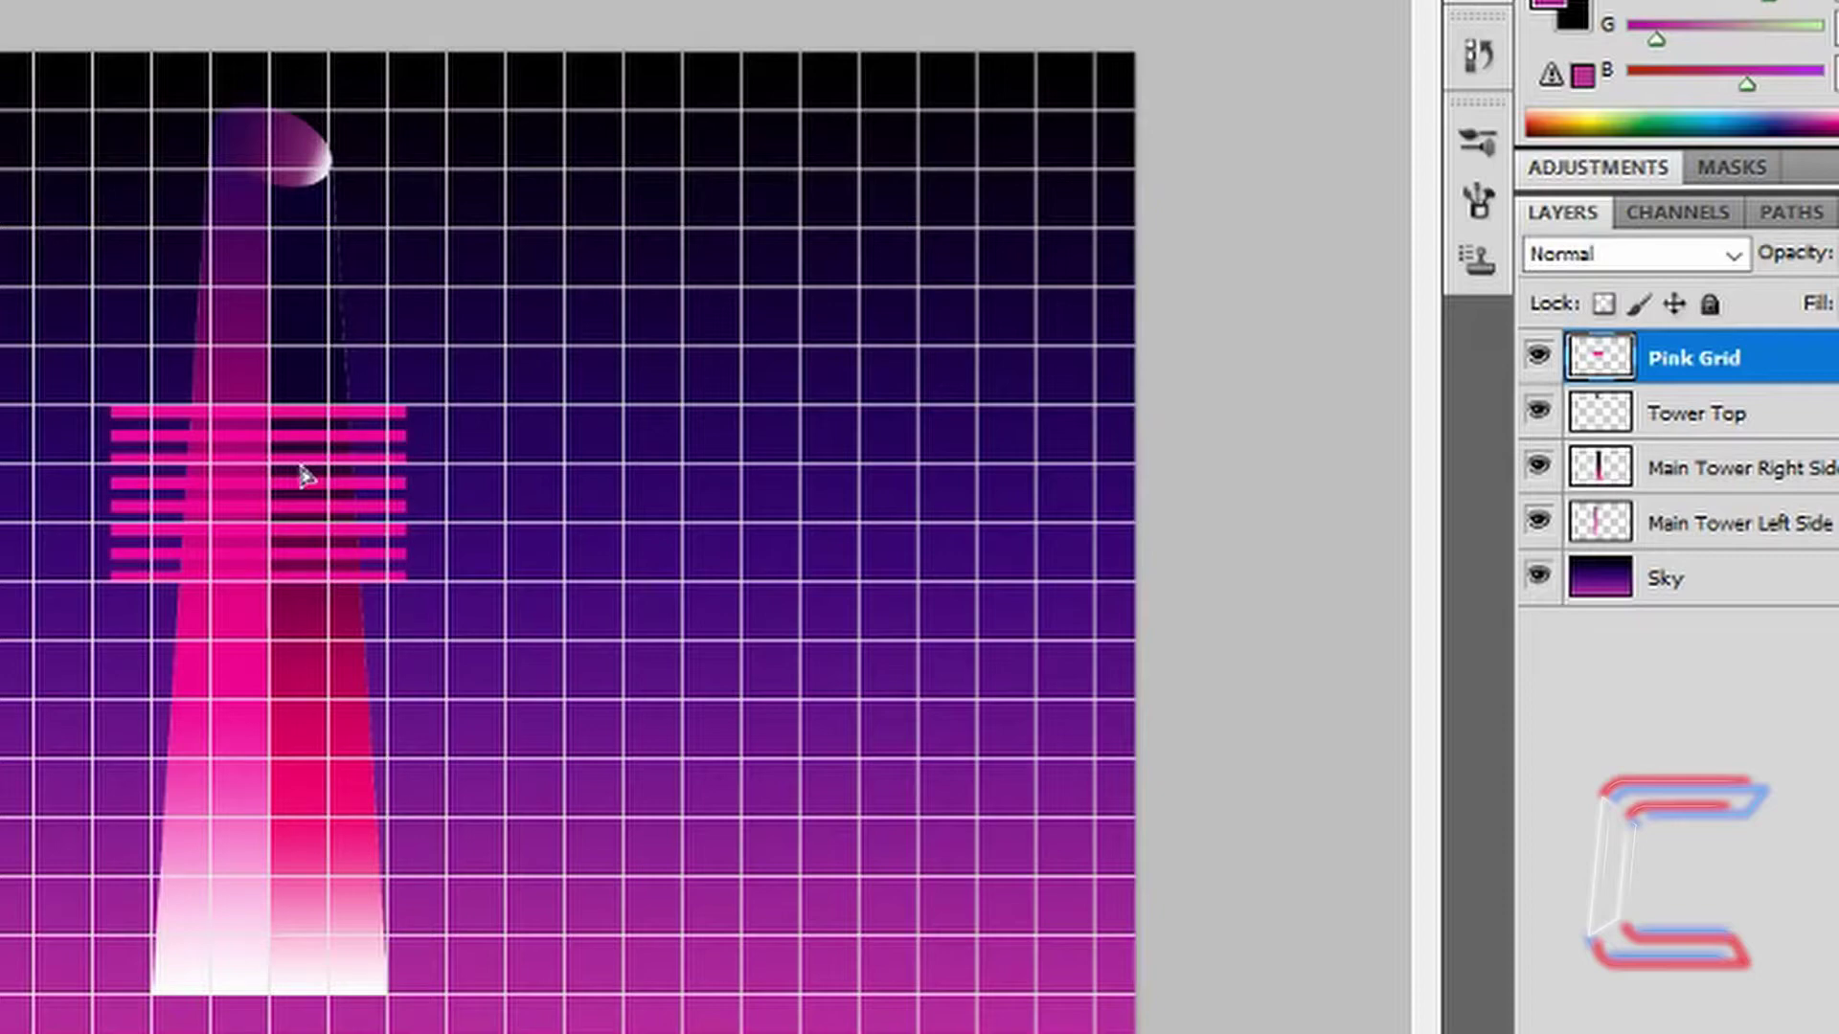
Step: Duplicate the Pink Grid layer as Pink Grid copy and place its stripes directly below the original set
right_click(1779, 364)
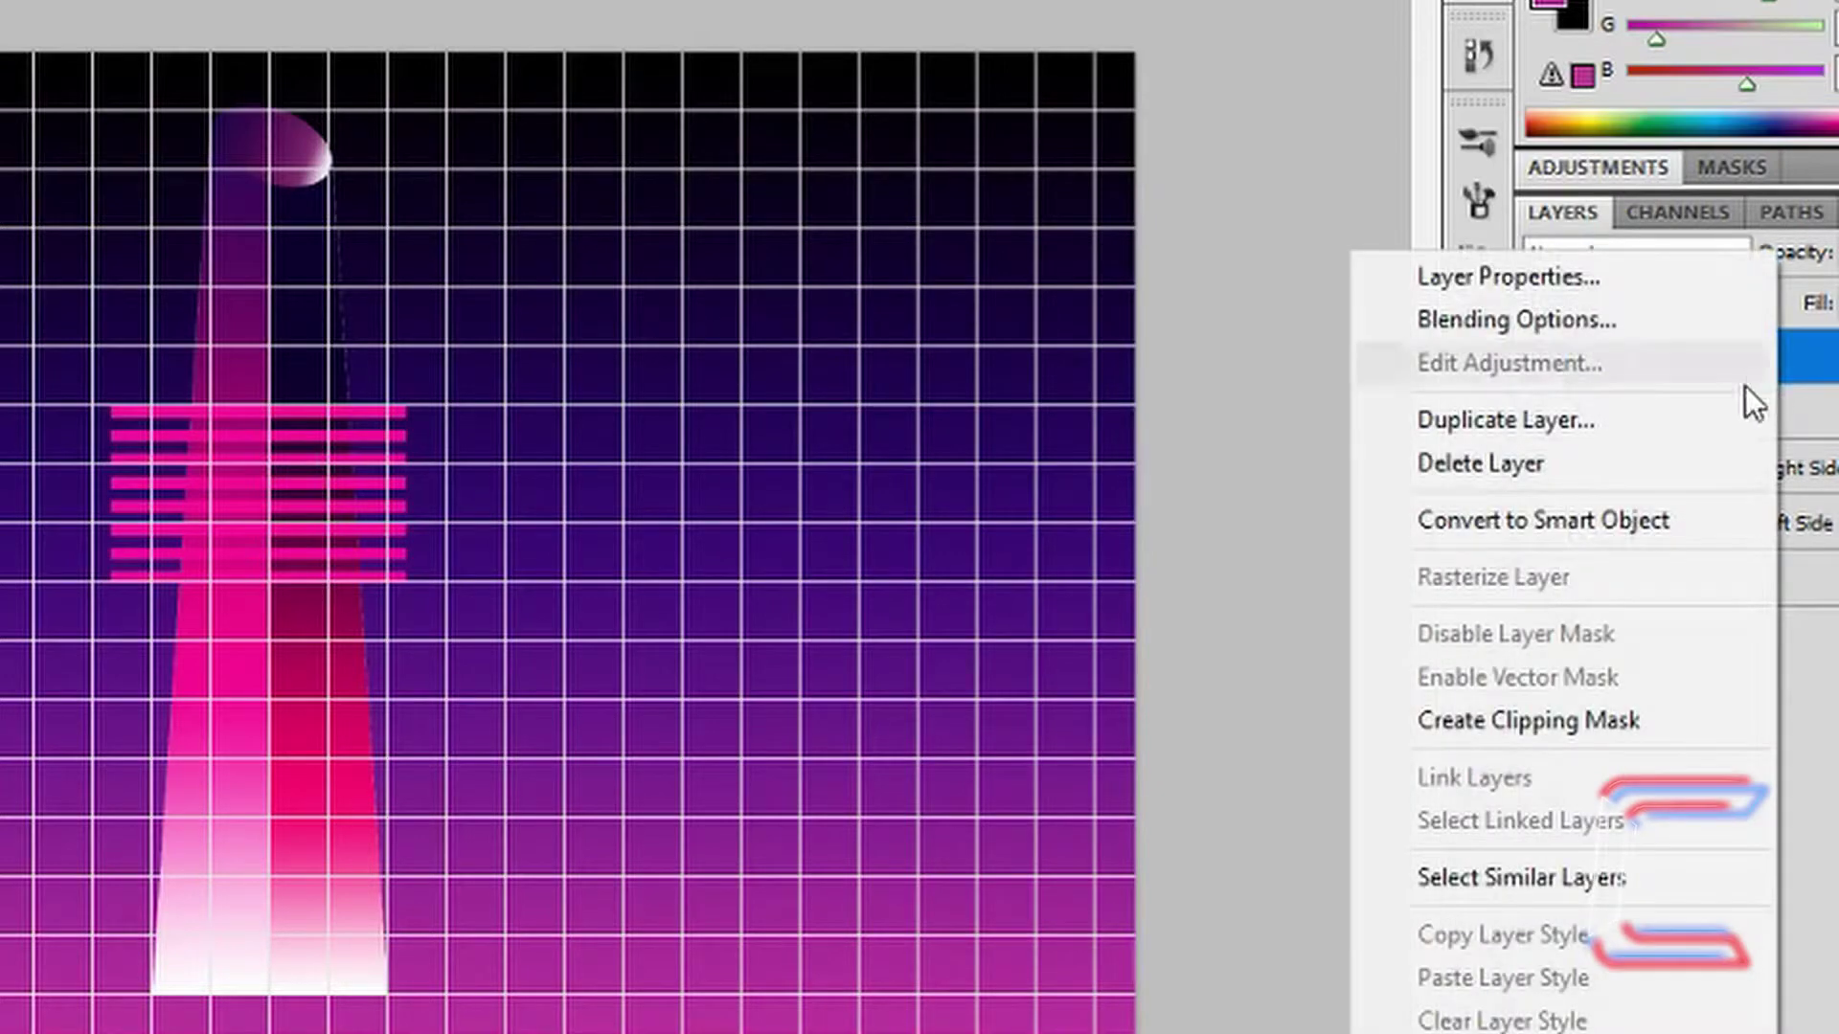
left_click(1613, 427)
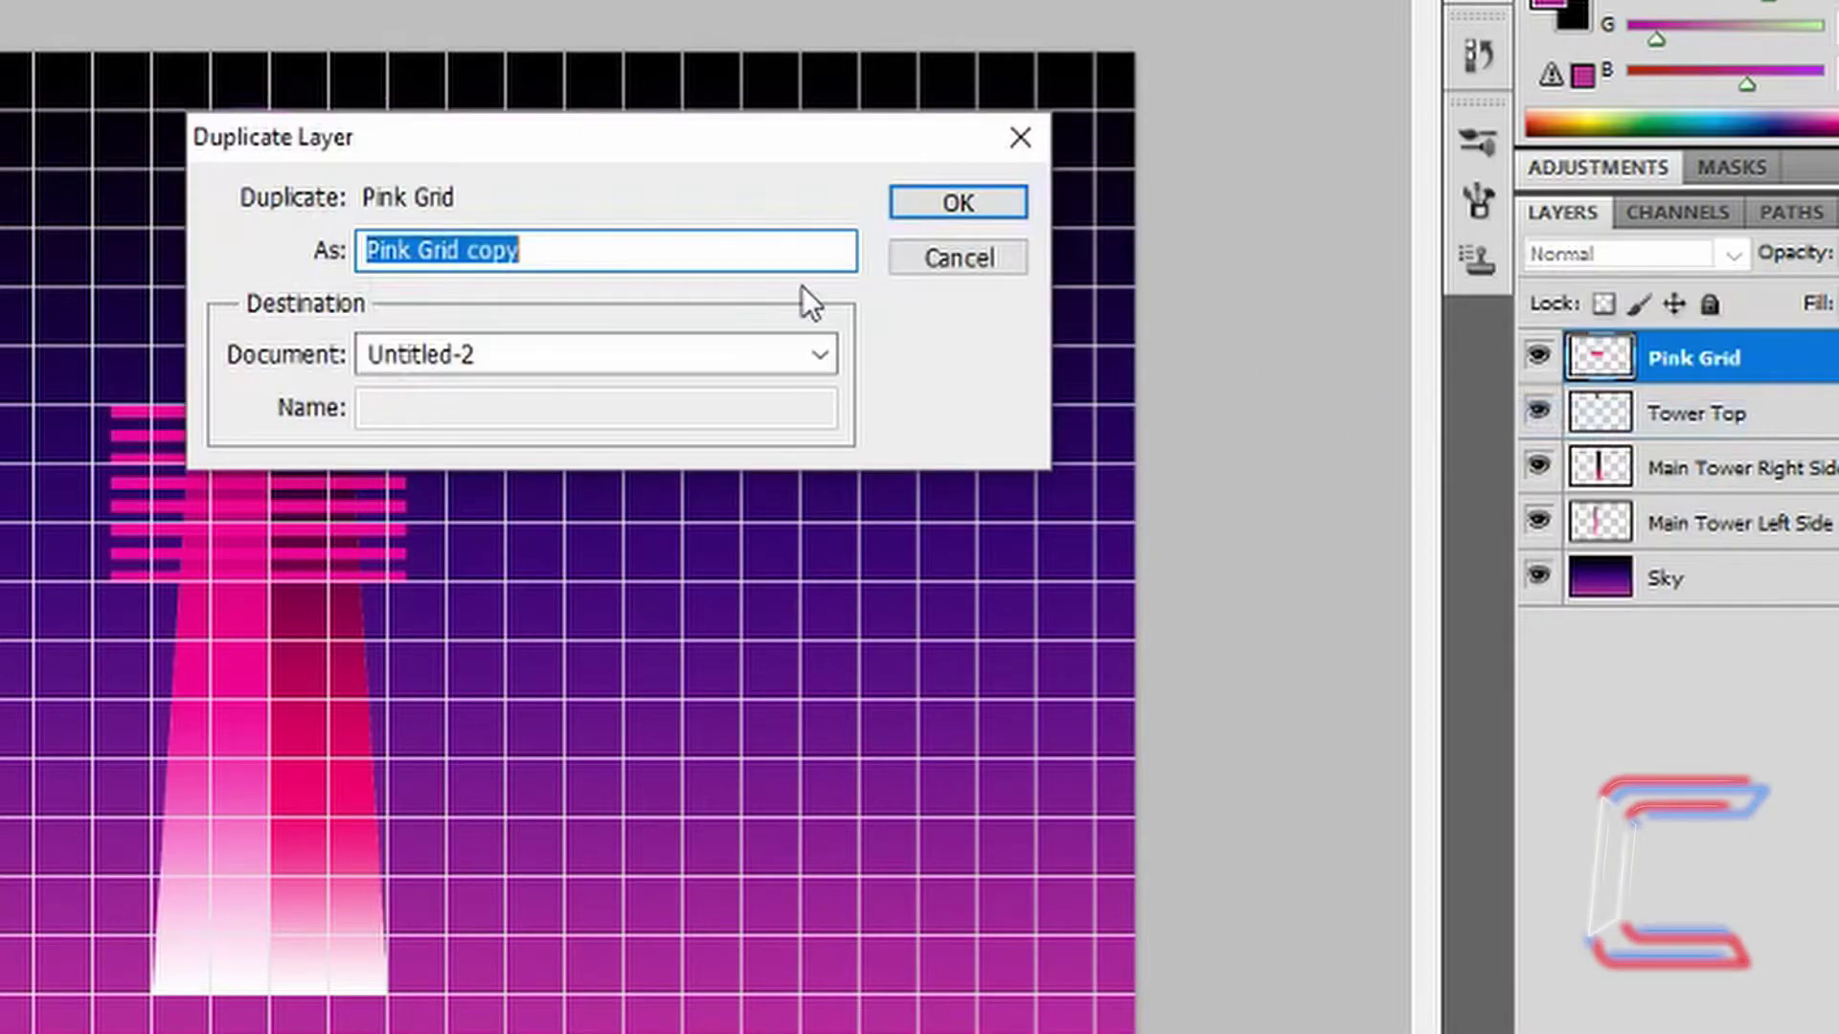
left_click(931, 204)
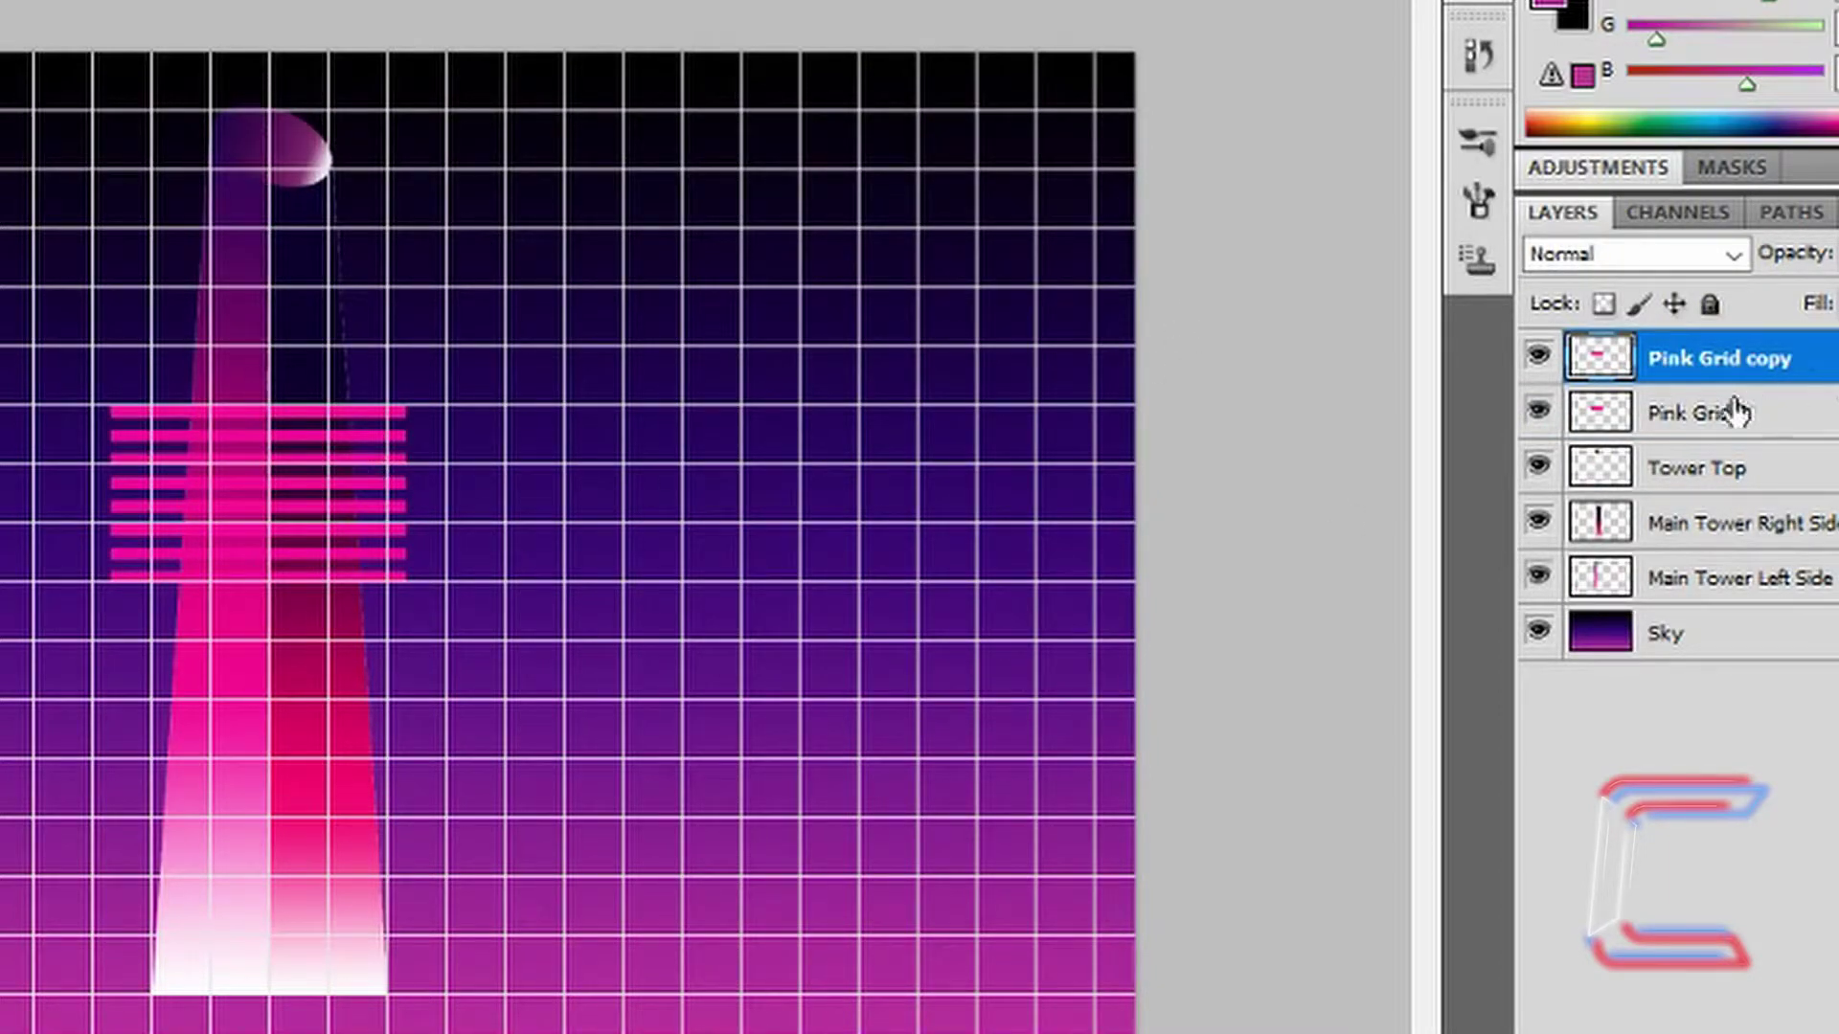
left_click_drag(403, 482, 386, 661)
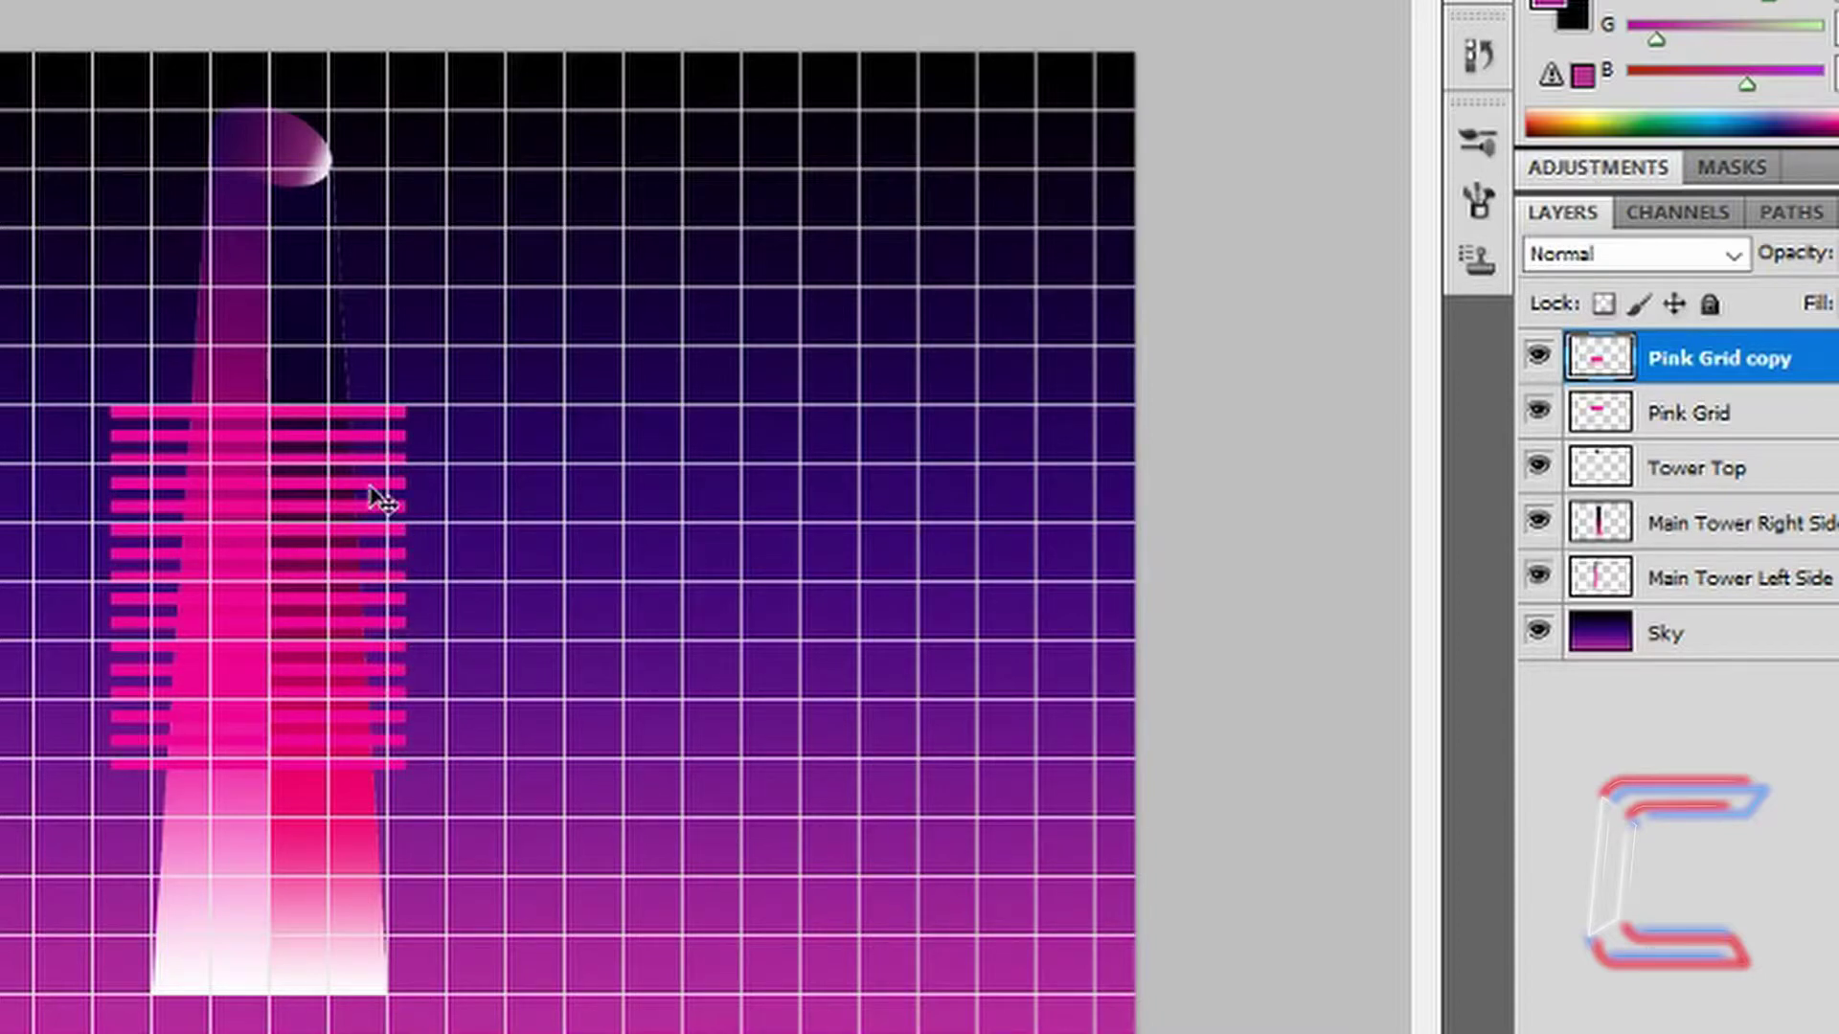
Step: Duplicate Pink Grid copy as Pink Grid copy 2 and place its stripes below the second set, near the tower's base
right_click(1724, 376)
left_click(1511, 412)
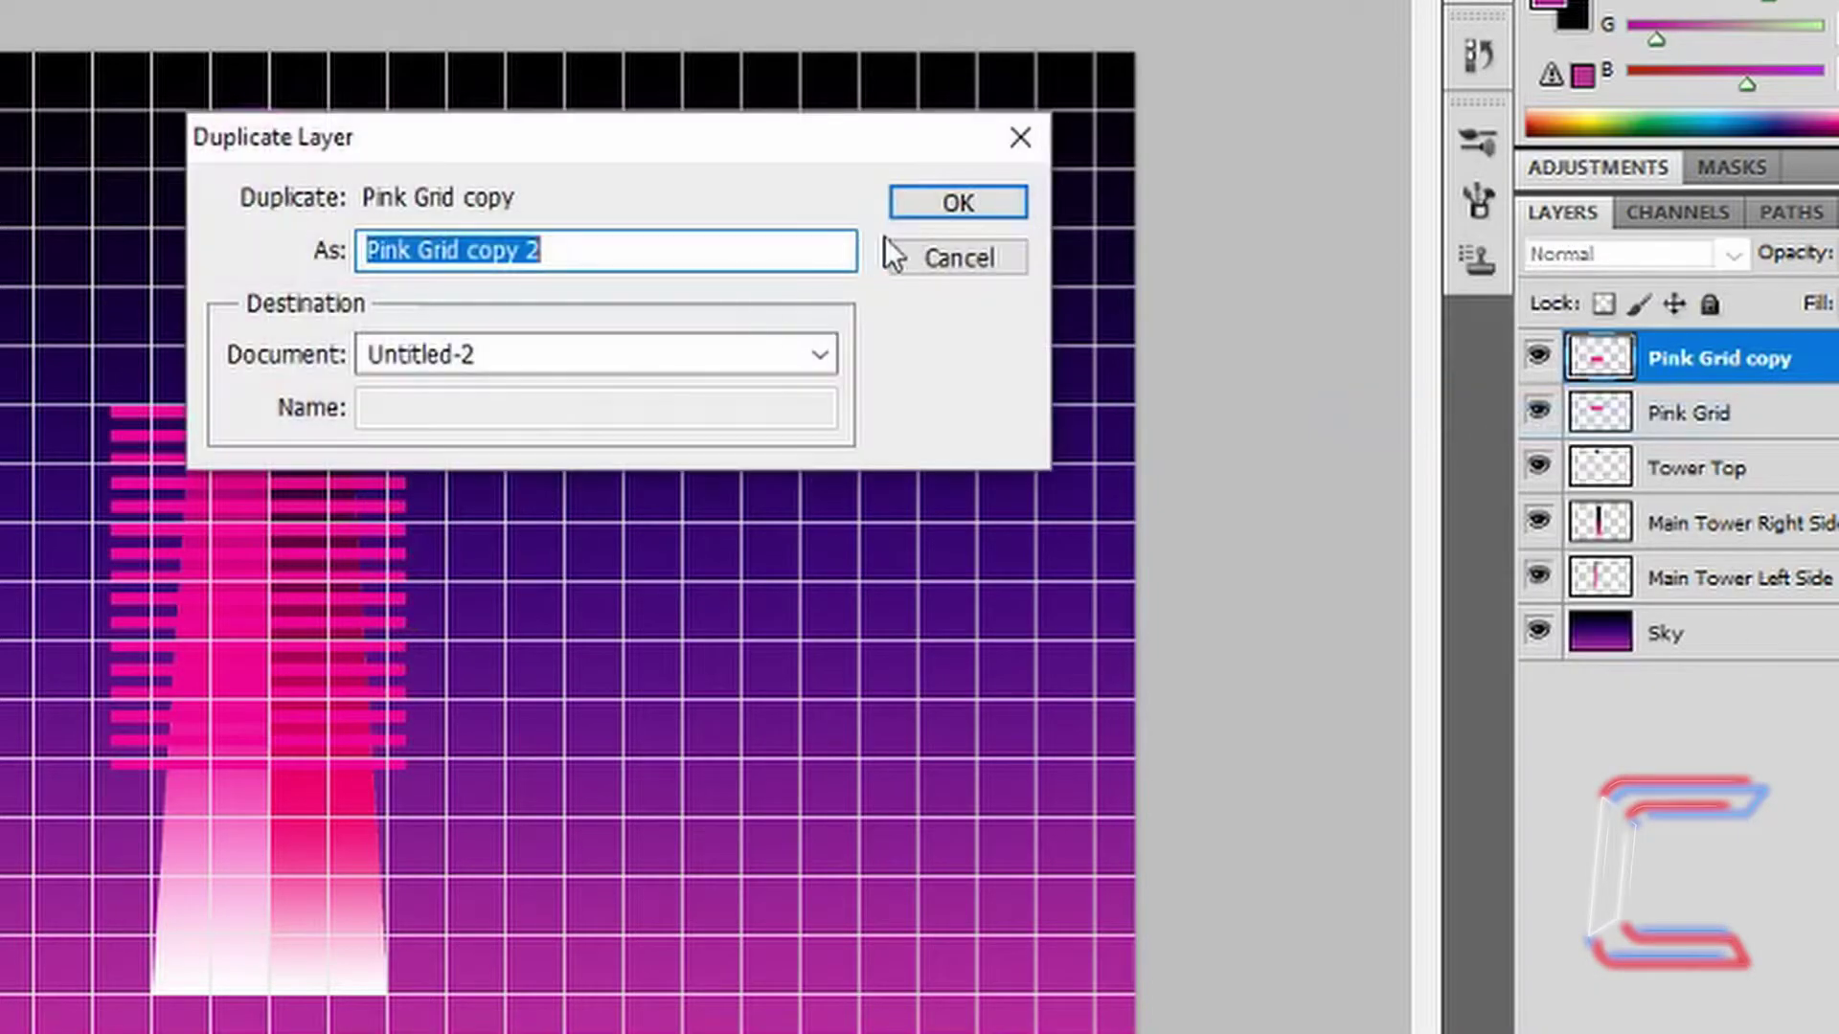
left_click(924, 196)
left_click_drag(306, 699, 299, 882)
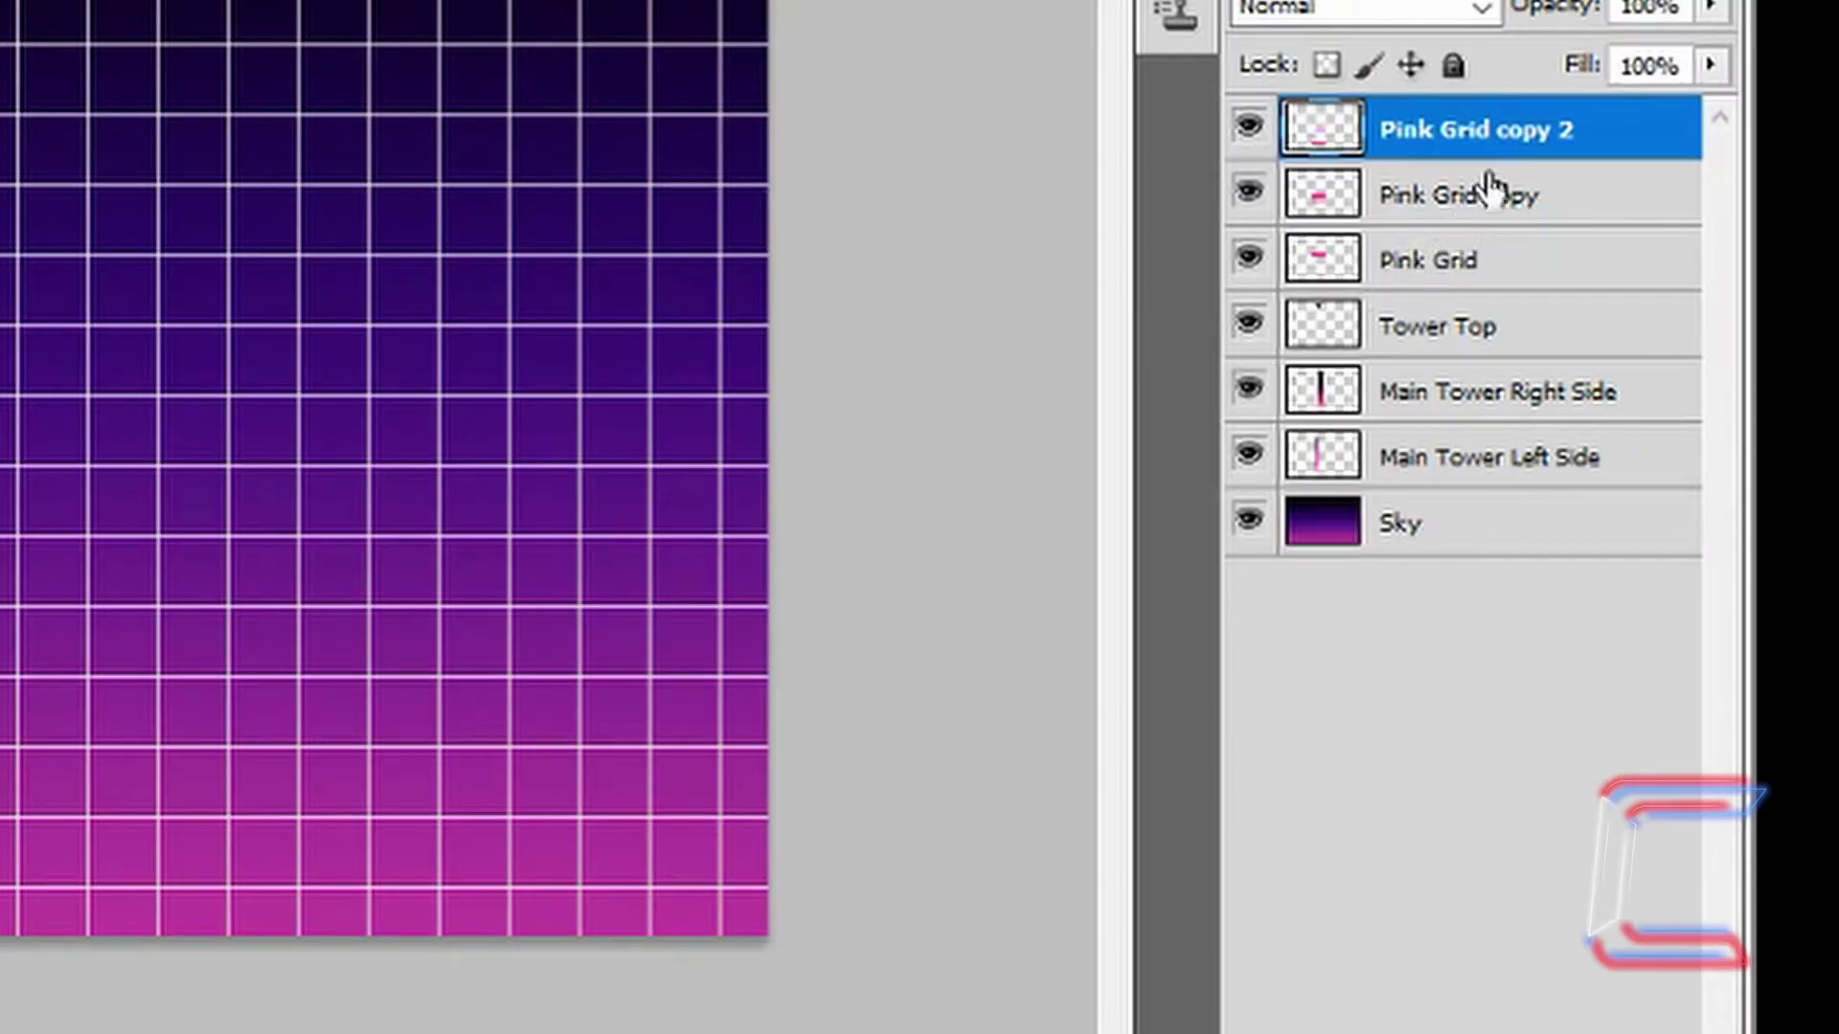
Step: Merge the Pink Grid, Pink Grid copy and Pink Grid copy 2 layers into one layer
left_click(1518, 197, "shift")
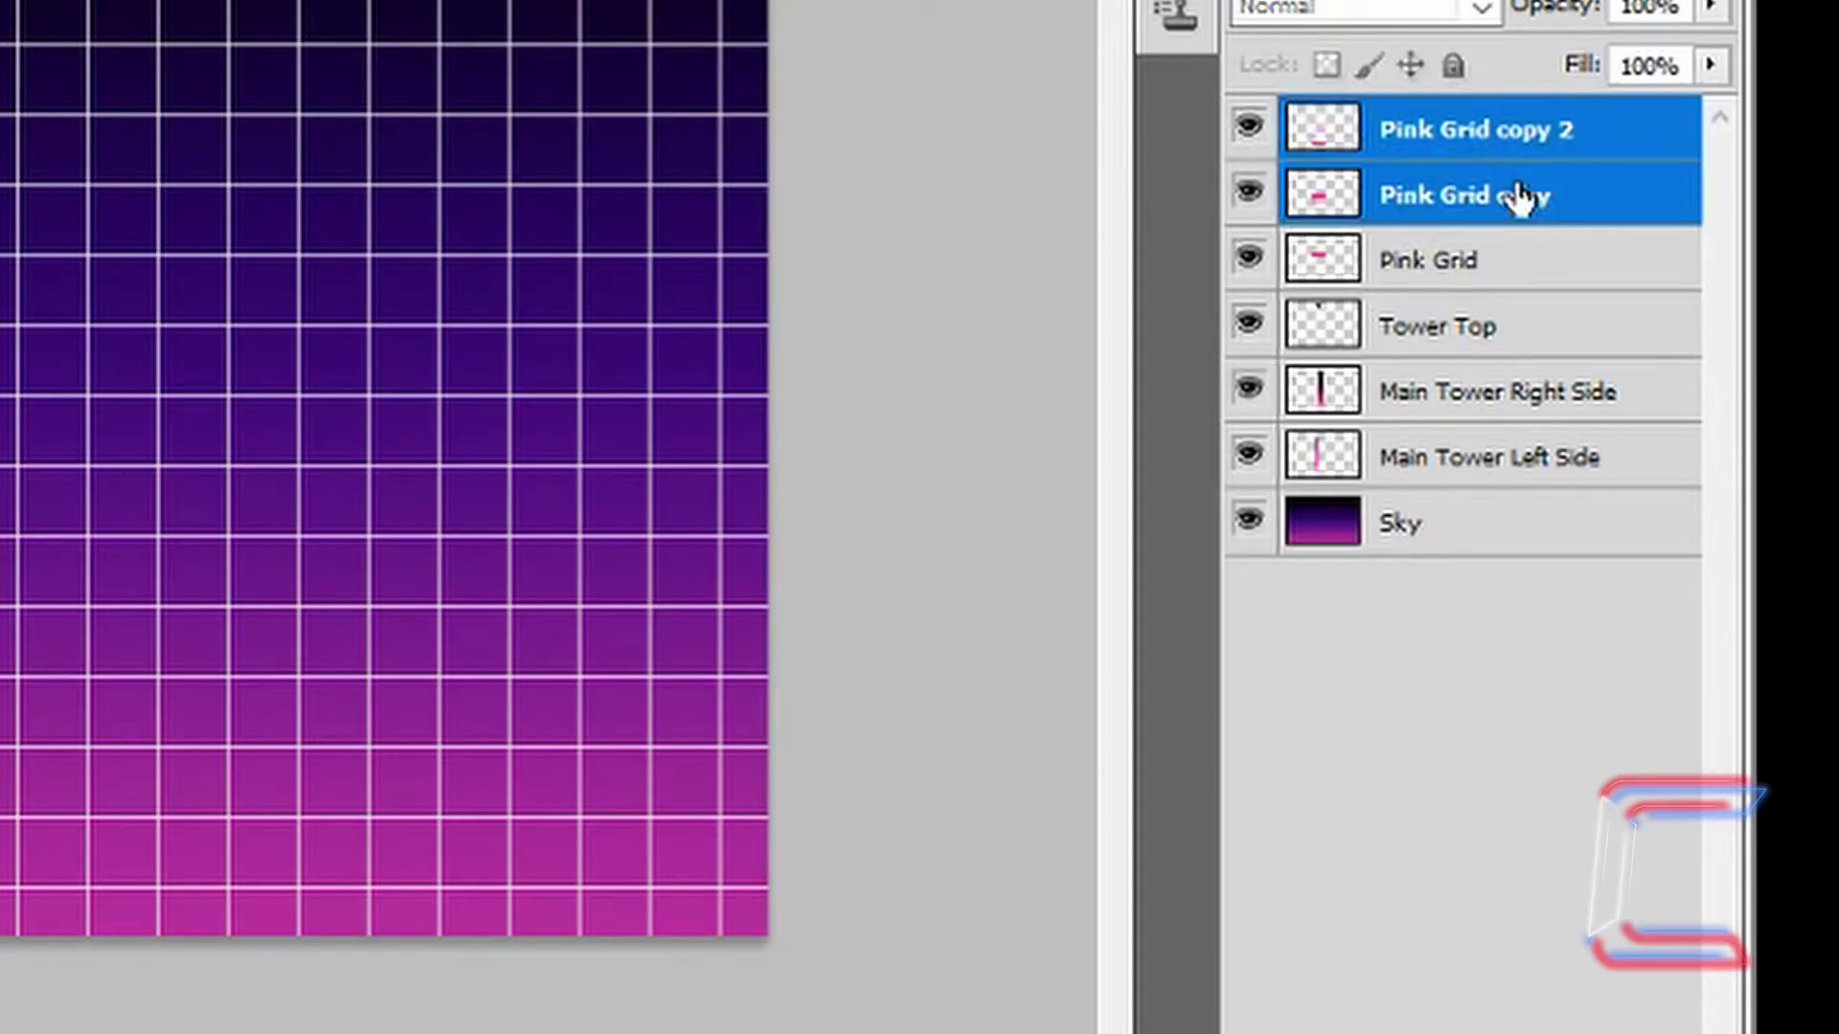
left_click(1508, 258, "shift")
right_click(1470, 223)
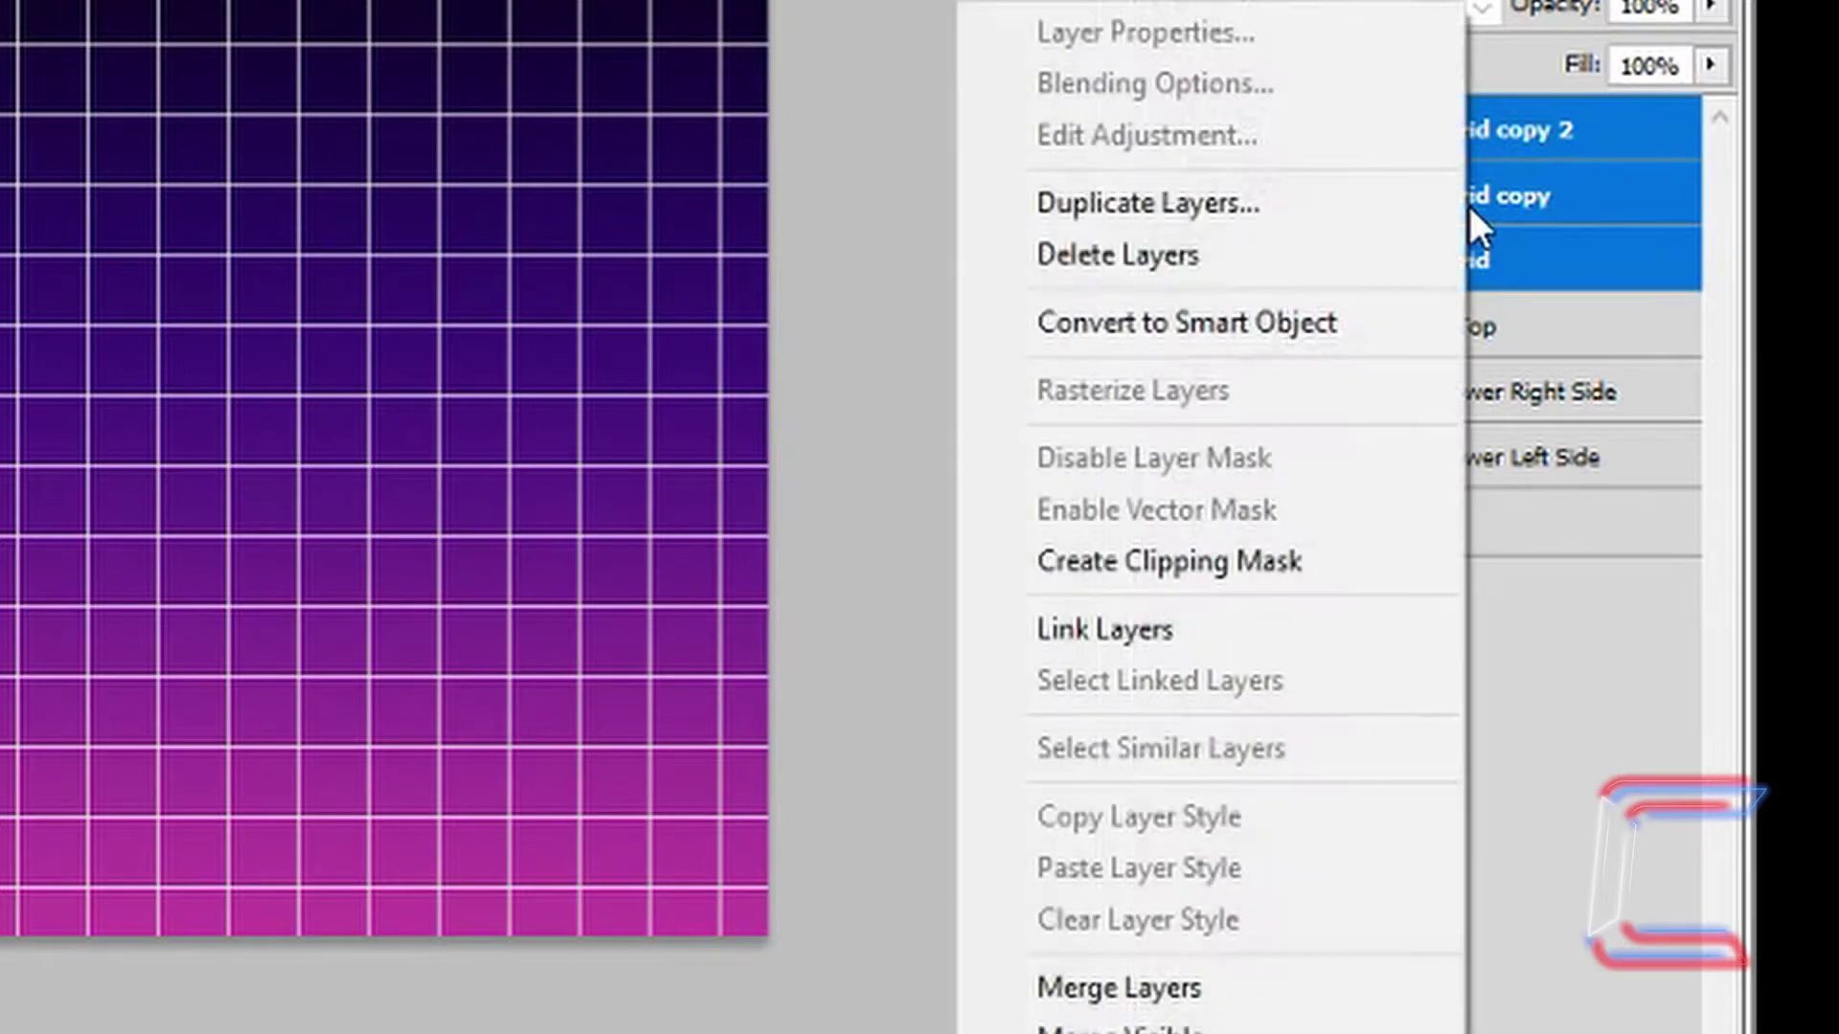
left_click(1273, 1013)
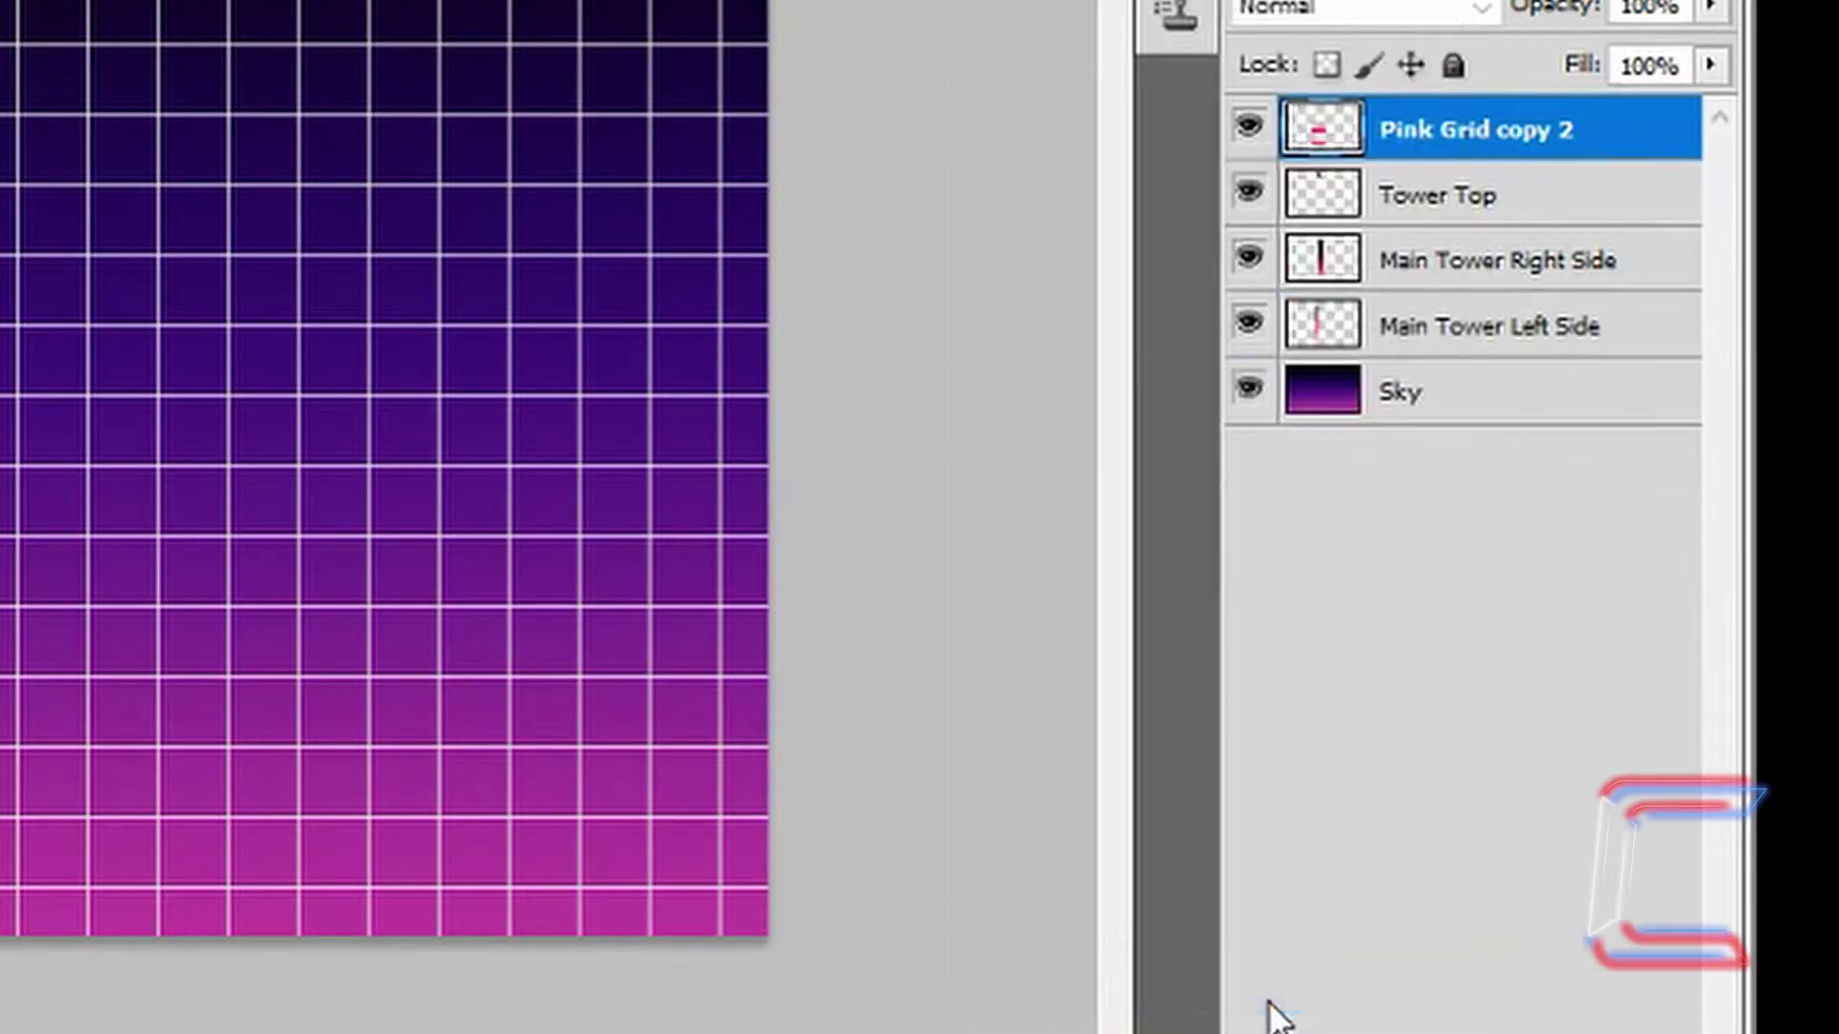
Step: Merge the Main Tower Right Side and Main Tower Left Side layers
left_click(1494, 263)
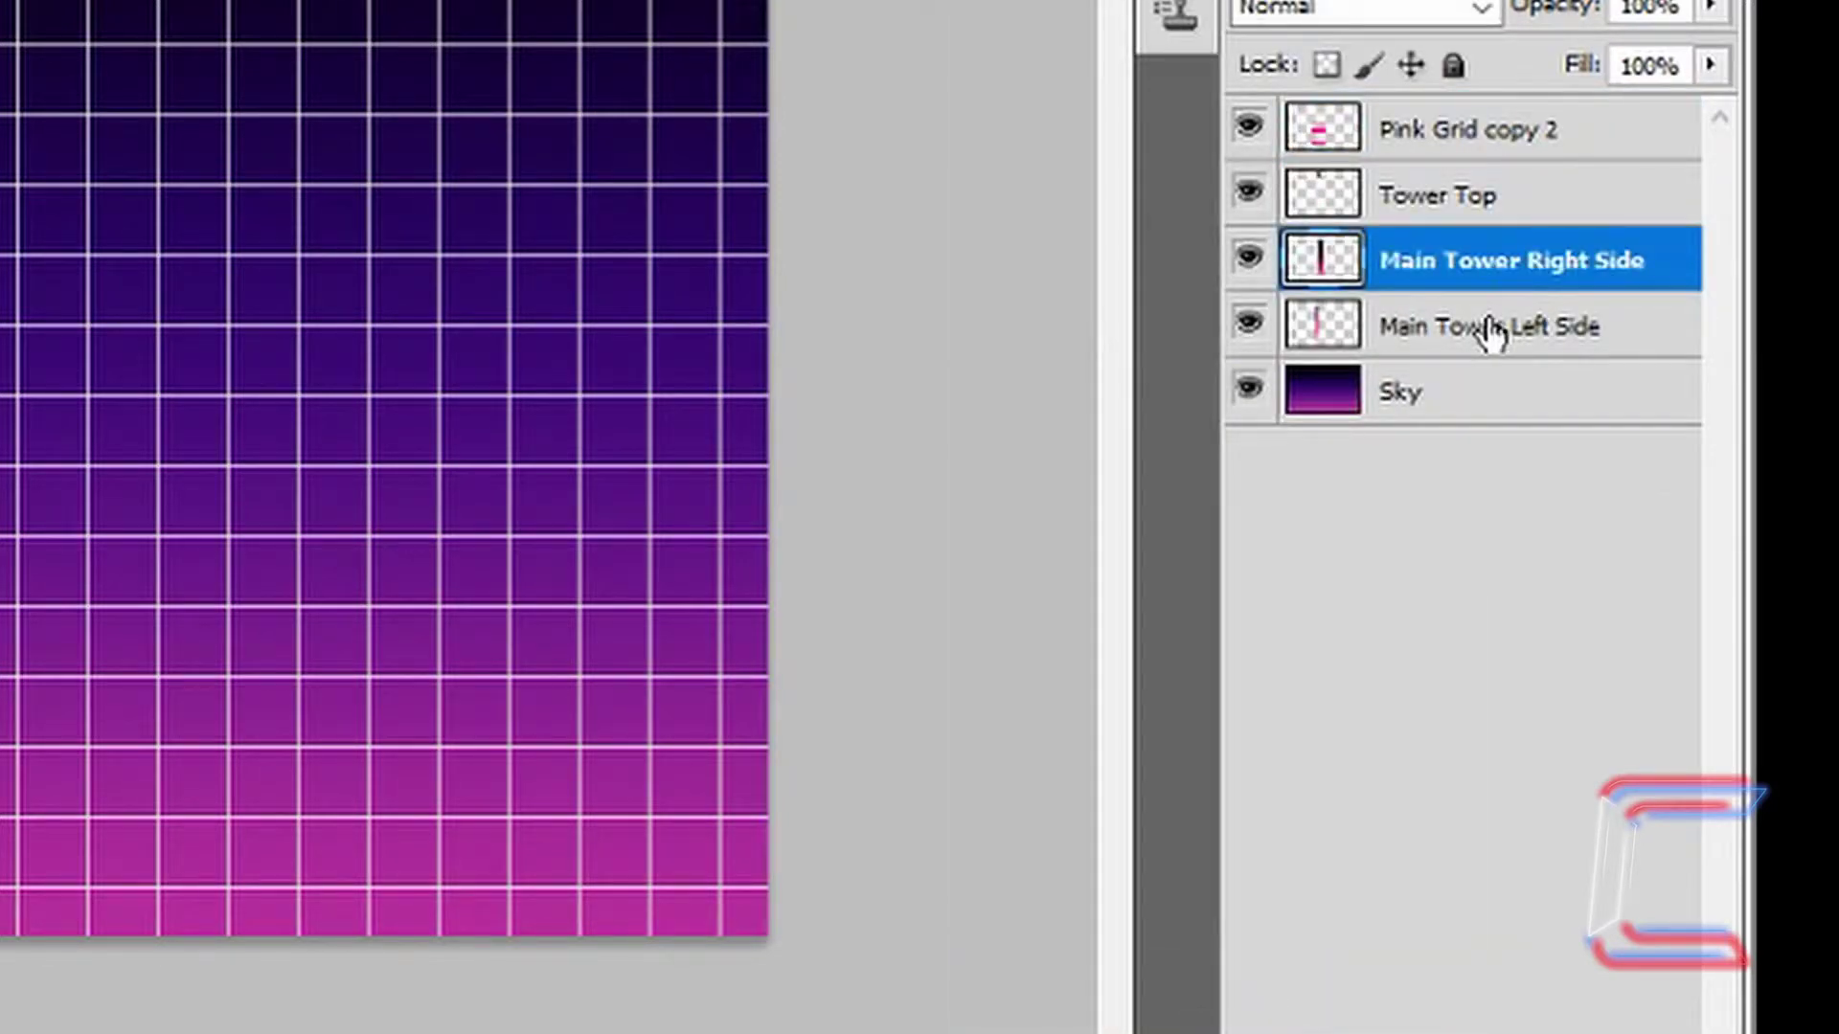
left_click(1492, 332, "shift")
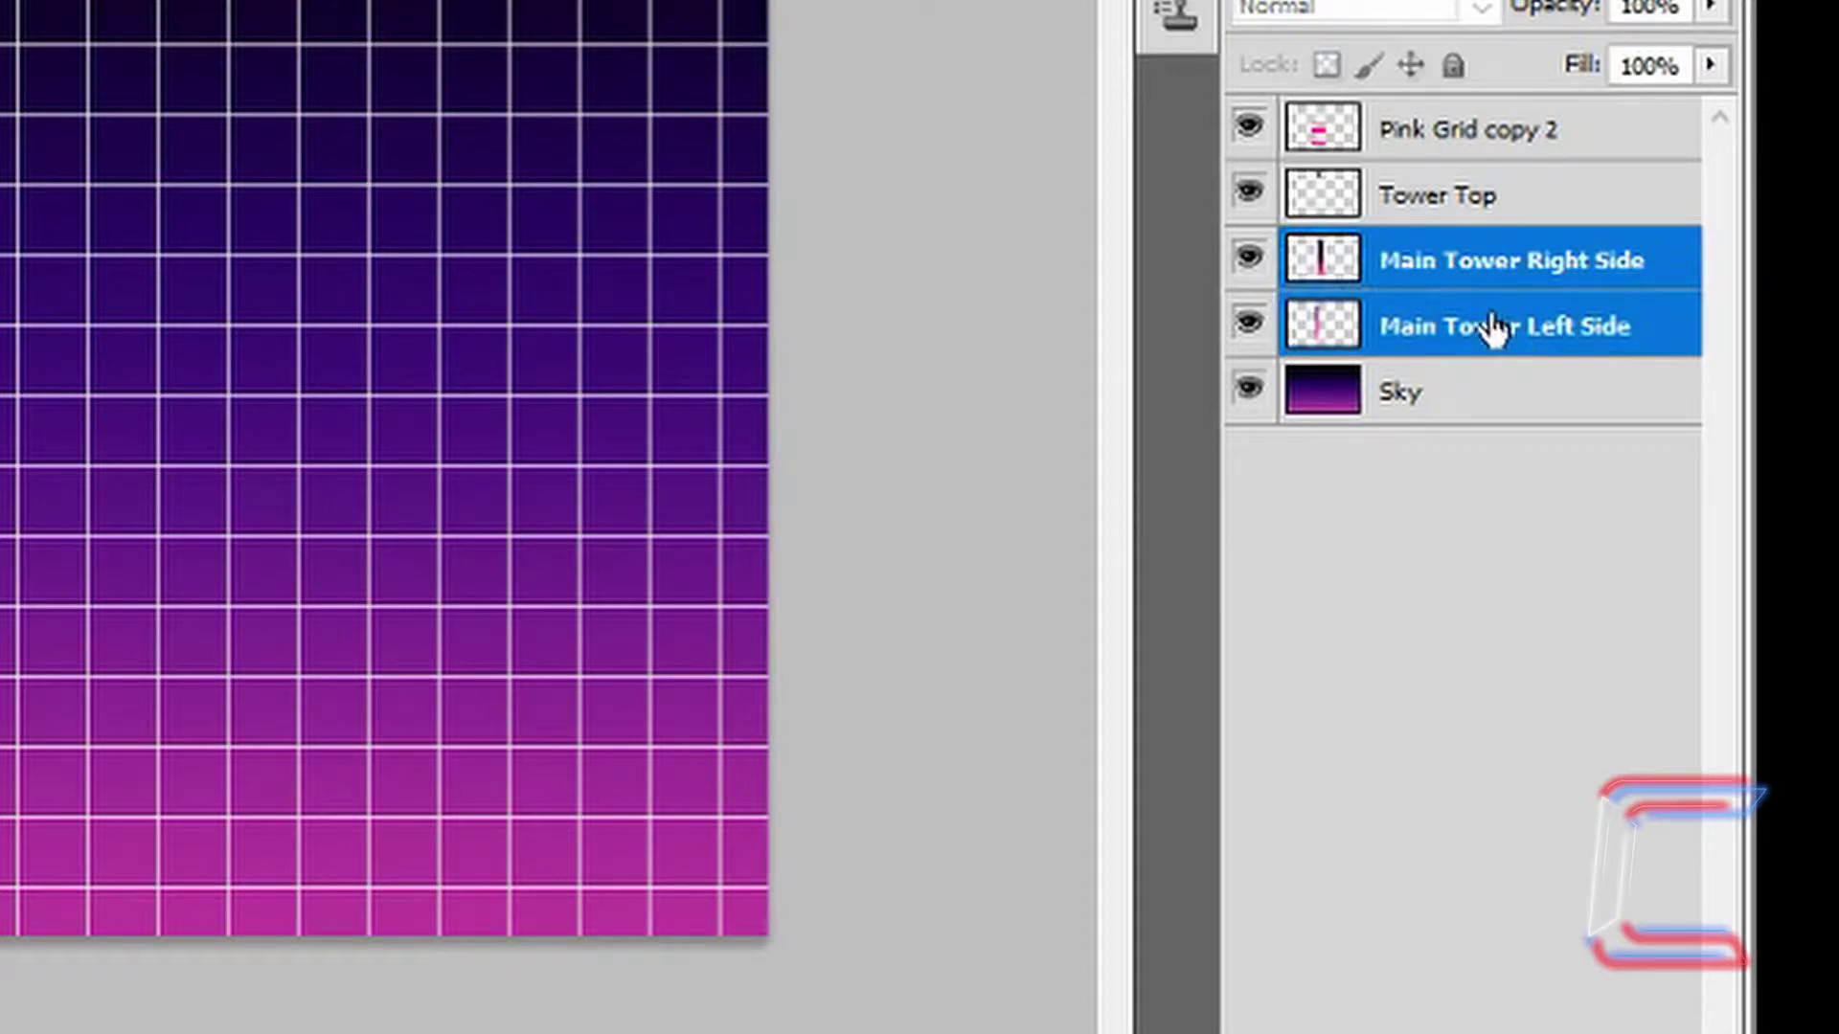
right_click(1489, 318)
left_click(1108, 996)
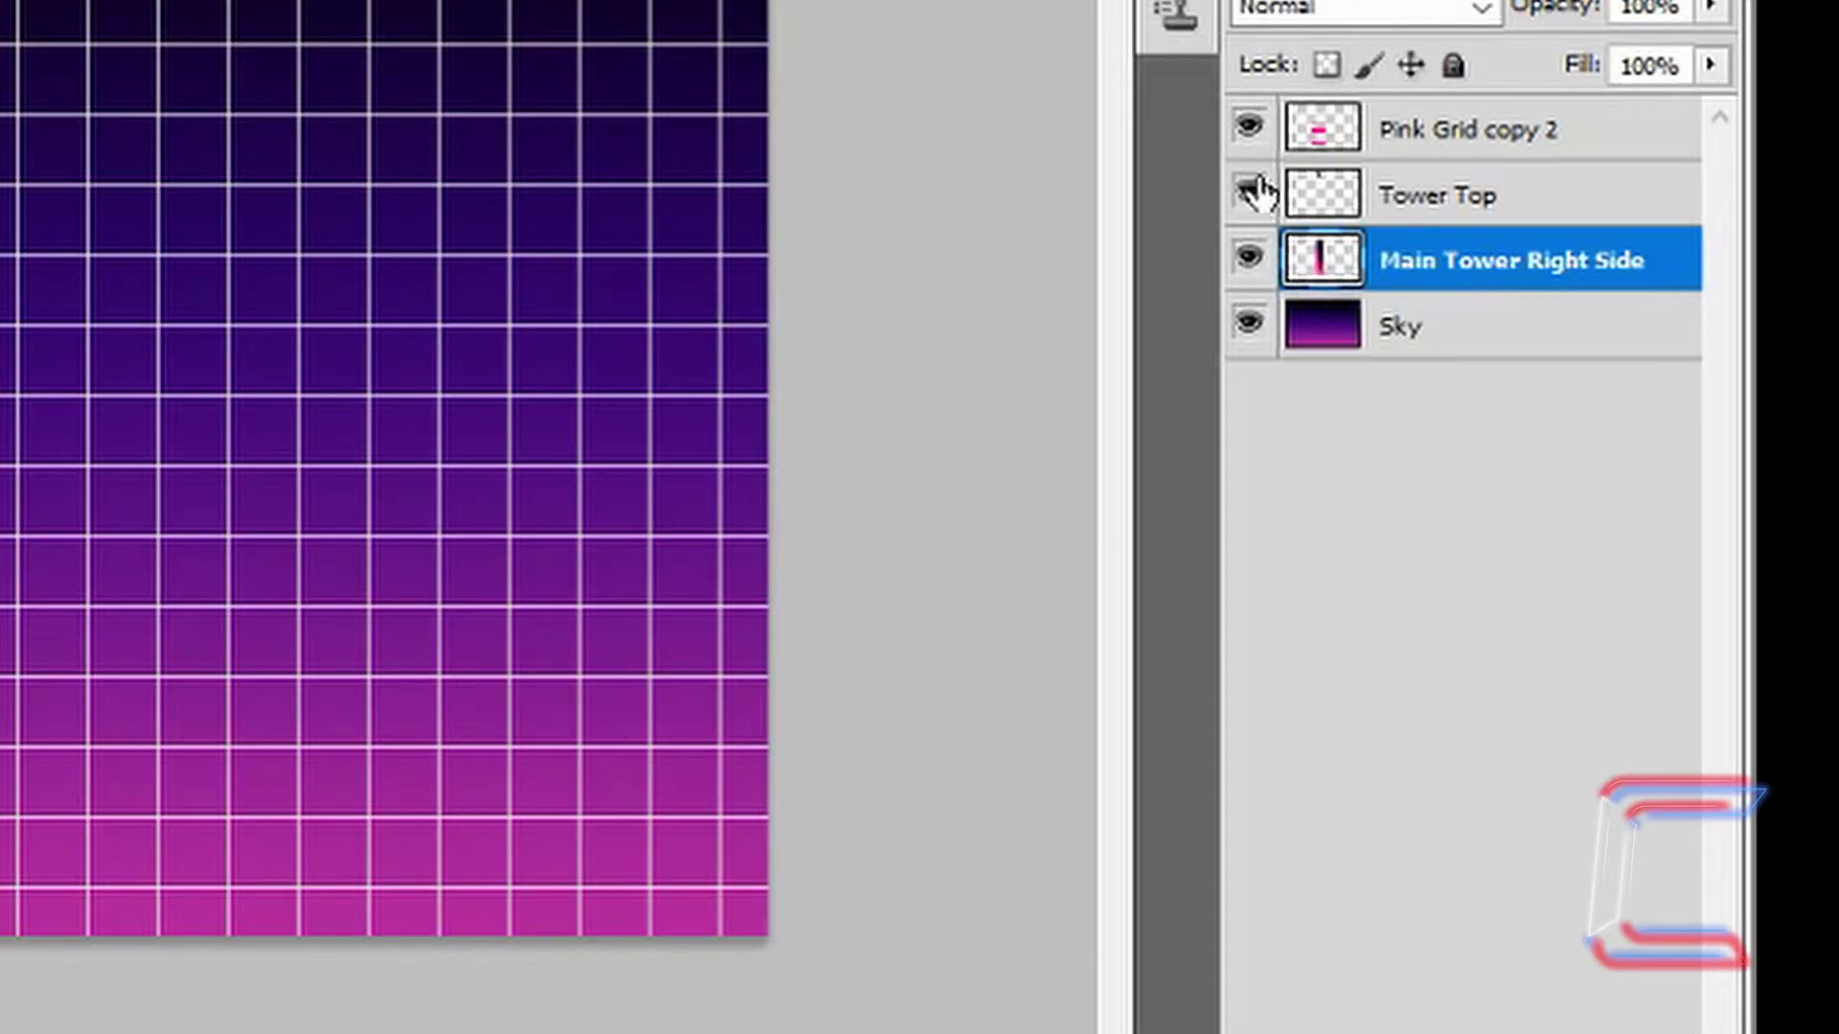
Step: Select the area outside the main tower, delete the Pink Grid copy 2 stripes that fall there, and deselect
key("ctrl+a")
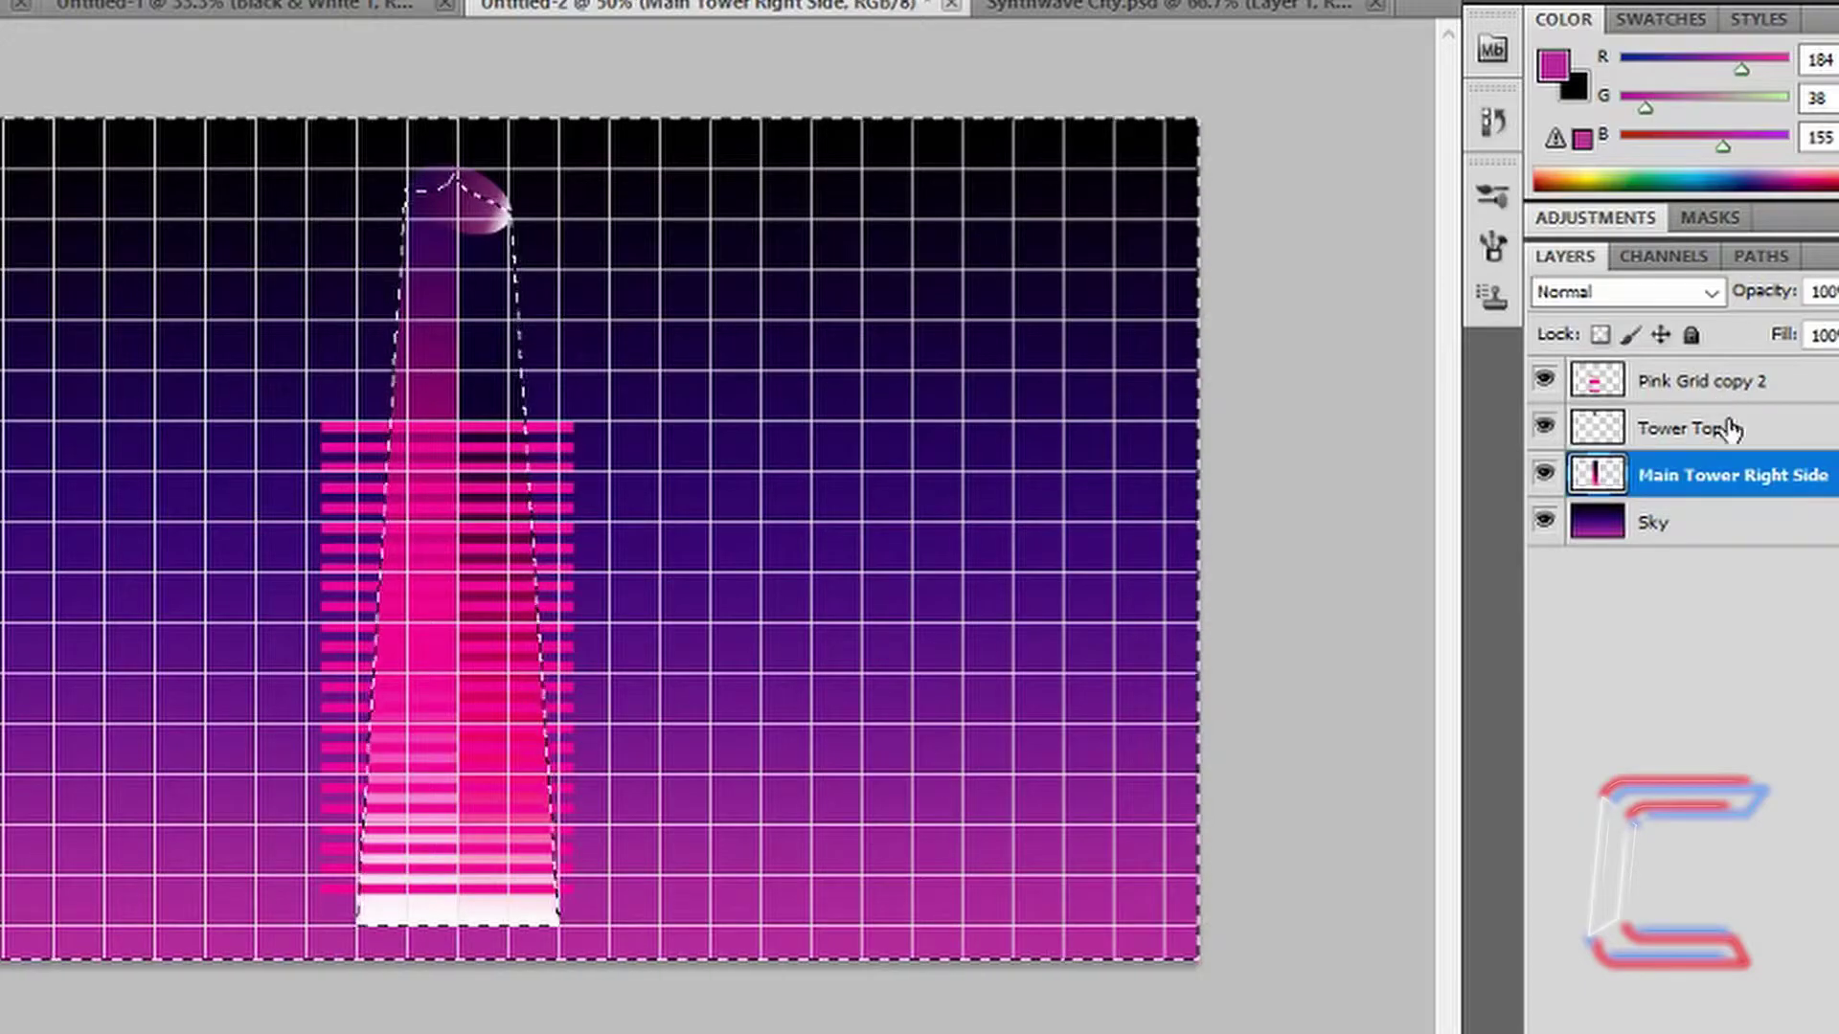
left_click(1719, 404)
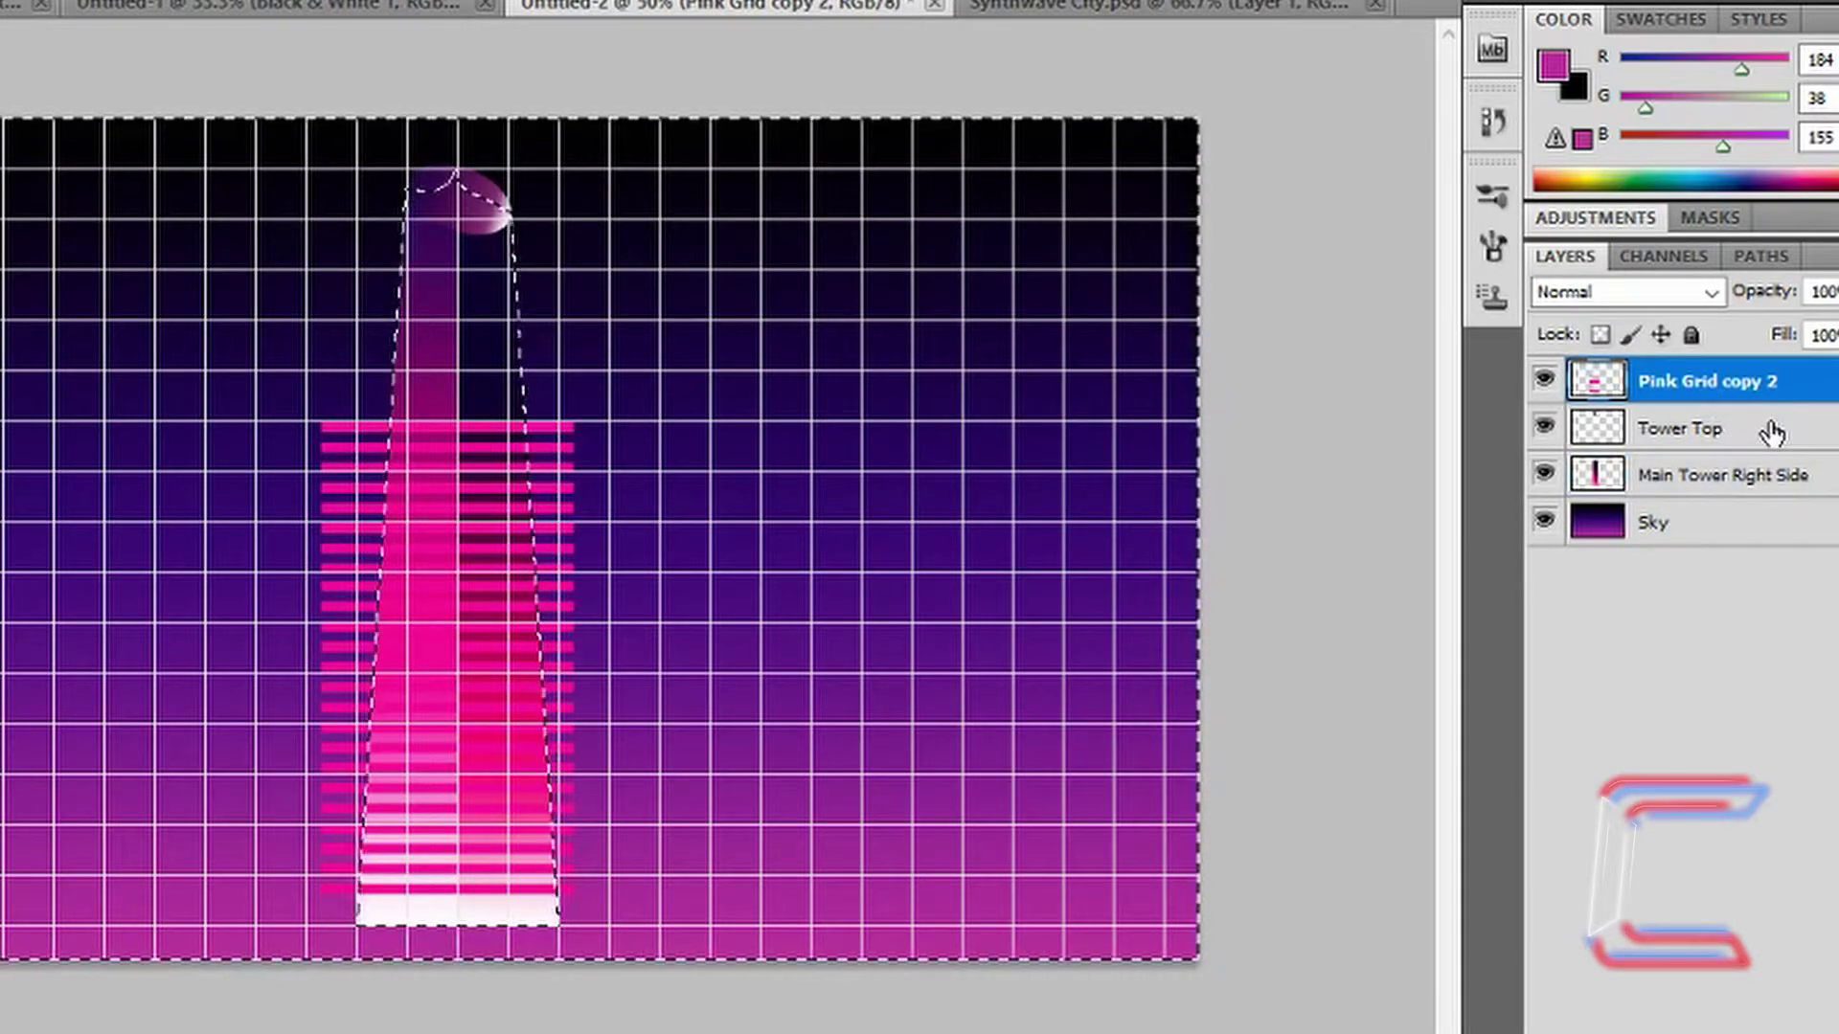
key("Delete")
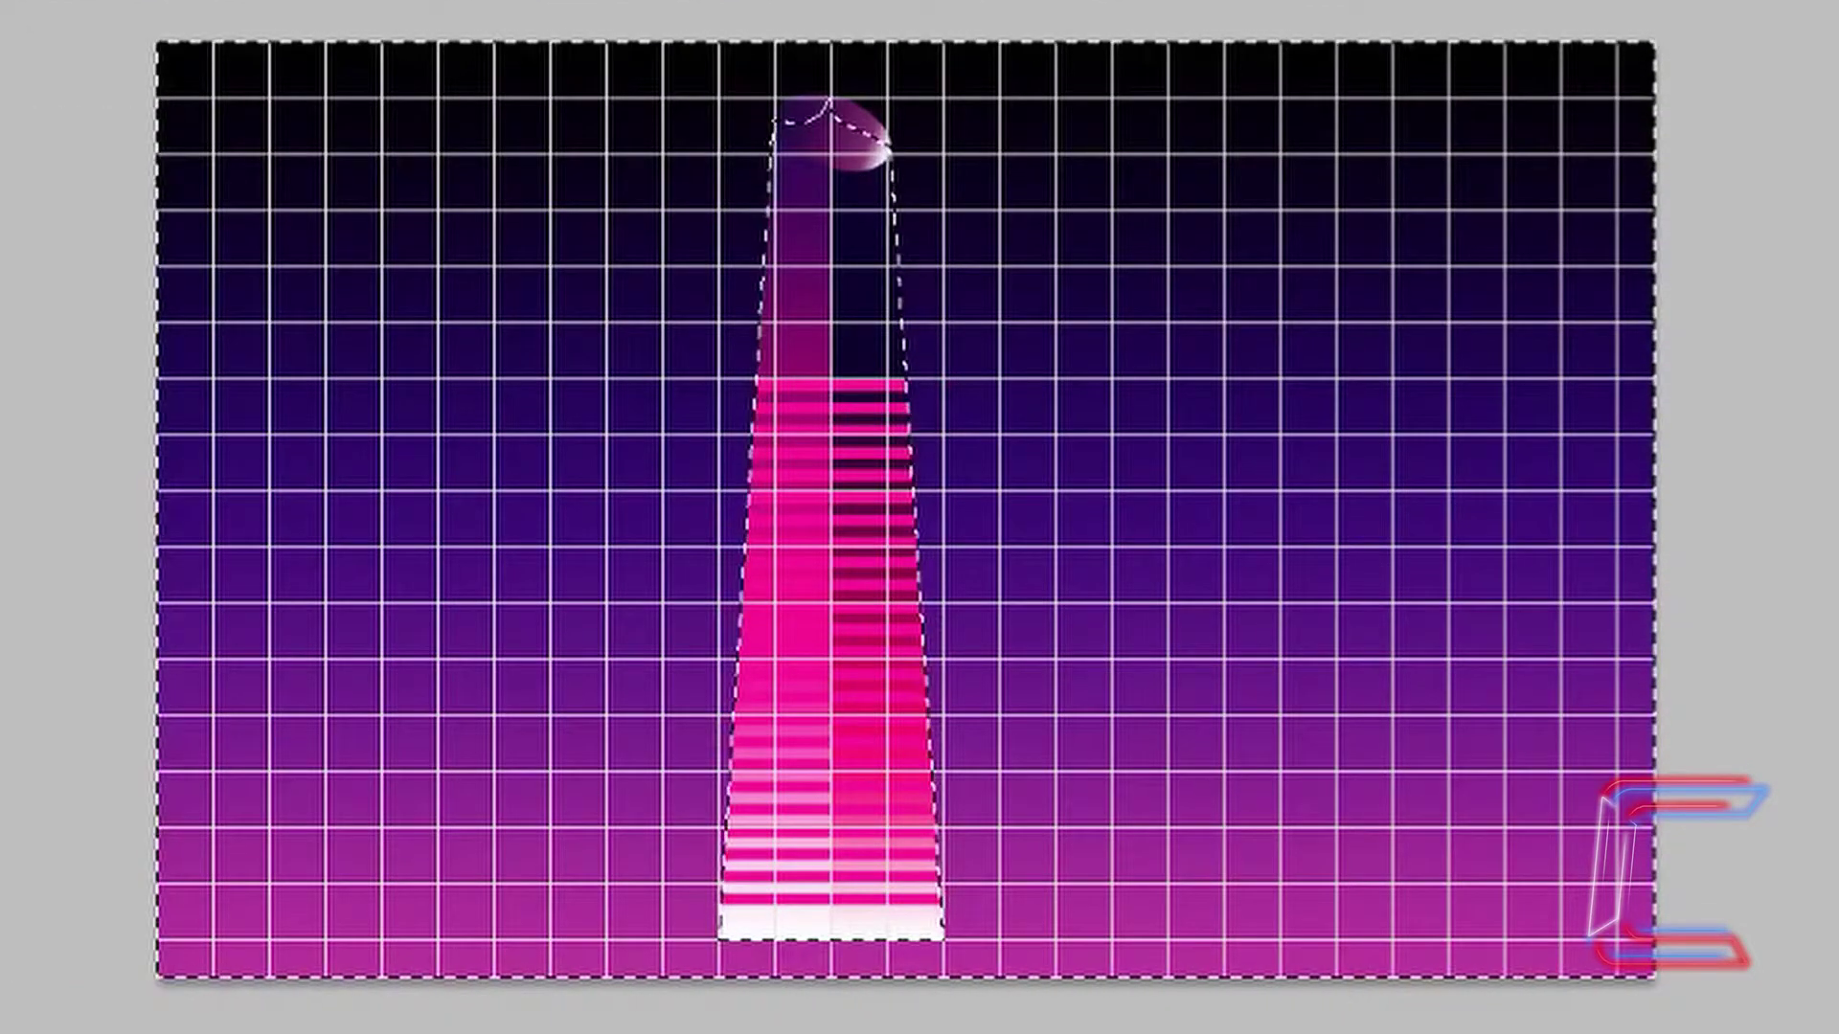
key("ctrl+d")
Step: Set the Eraser to a soft round brush with 0% hardness
left_click(495, 859)
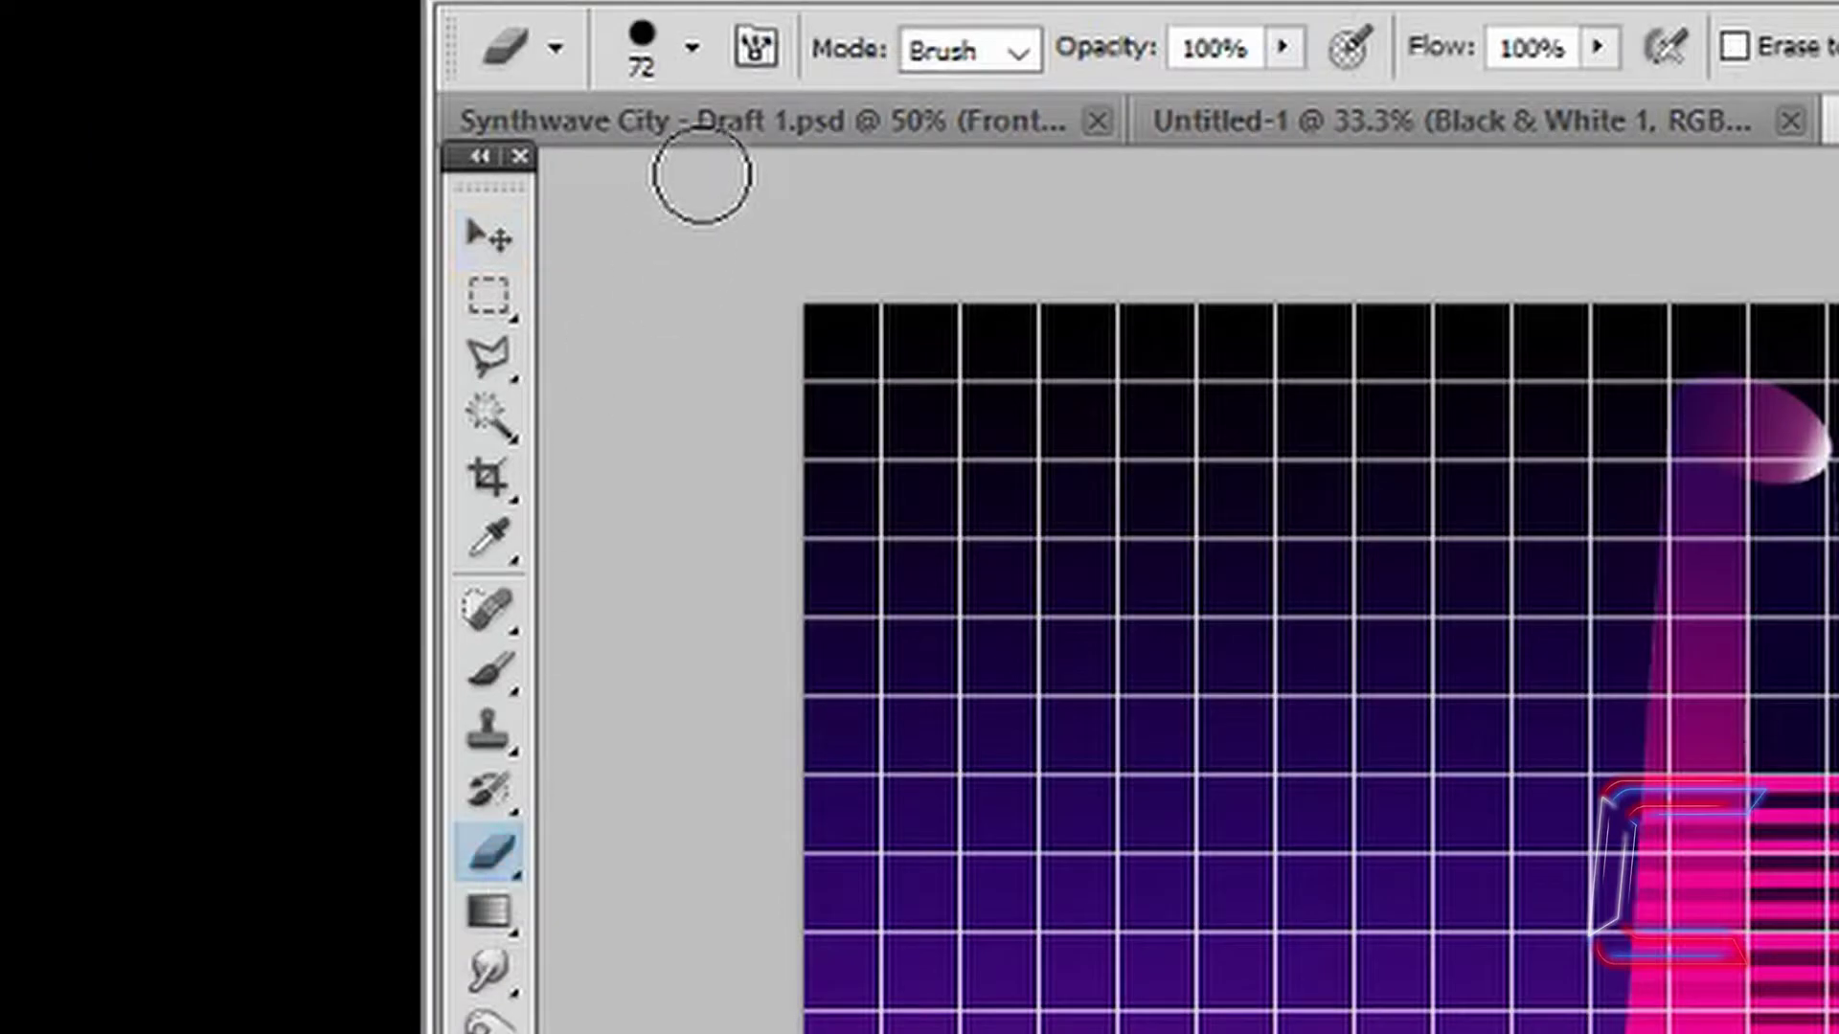
left_click(694, 46)
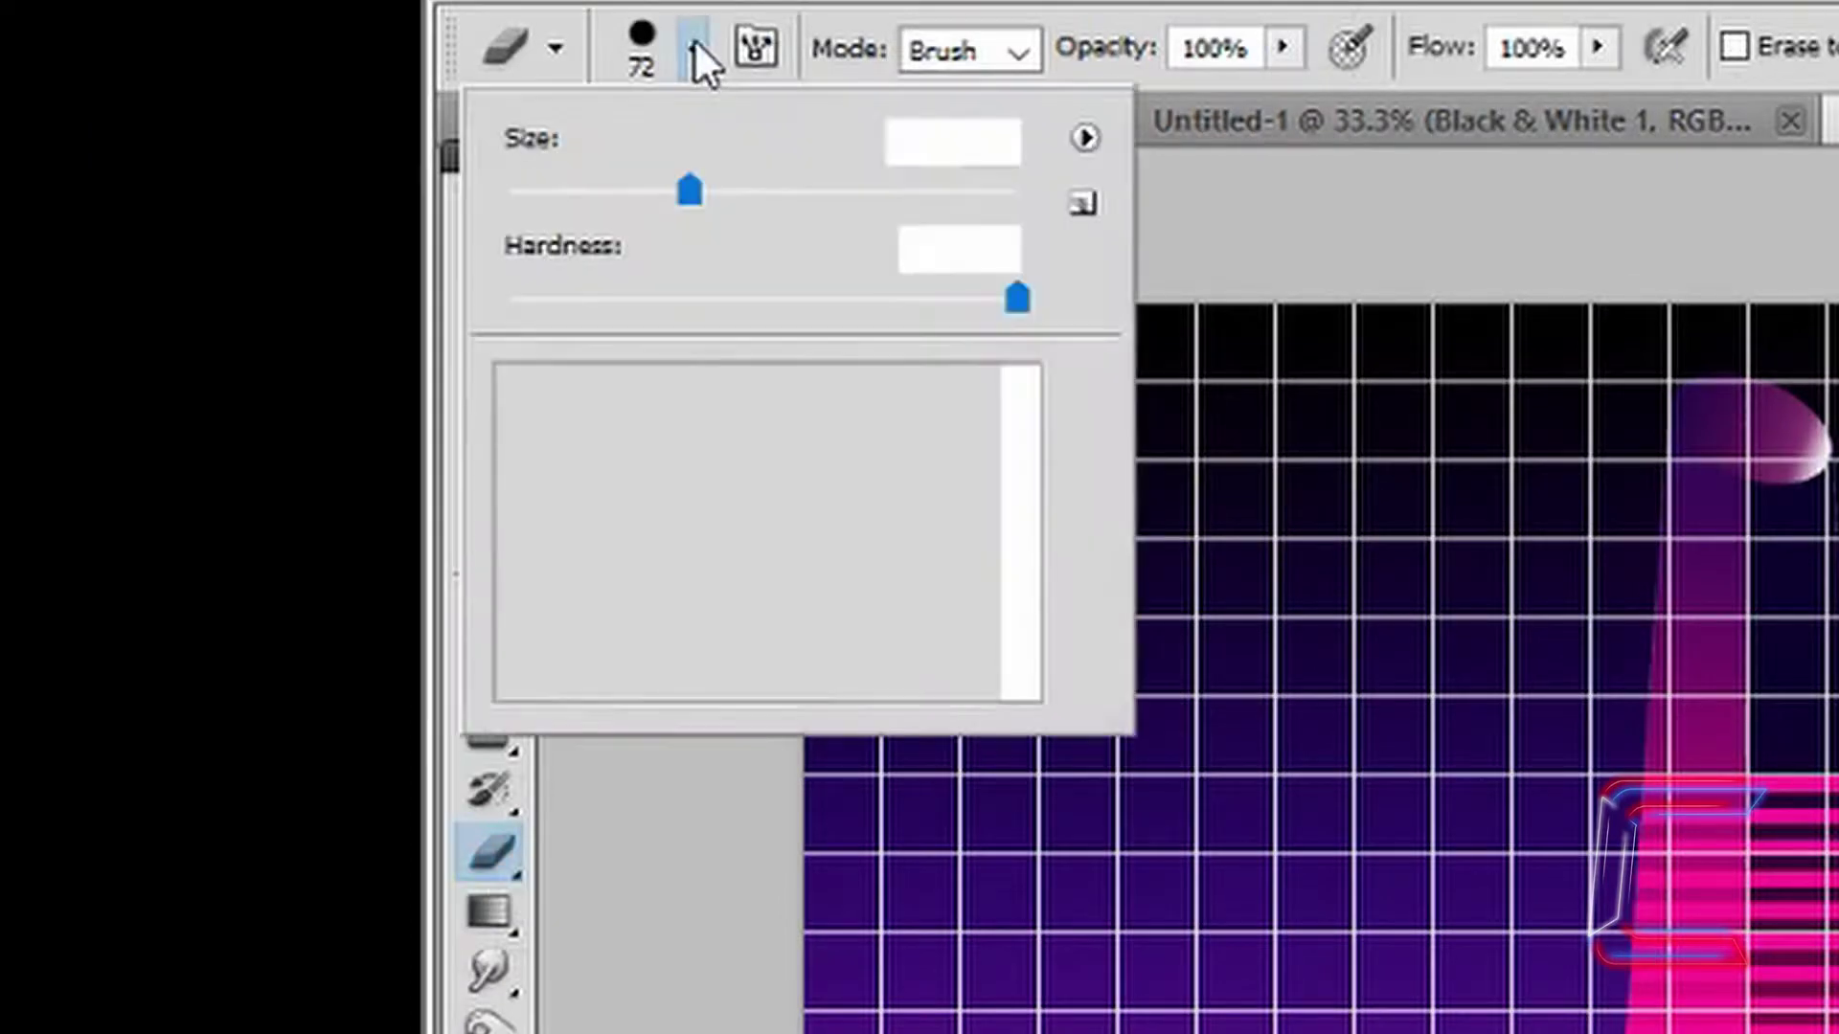
left_click(621, 405)
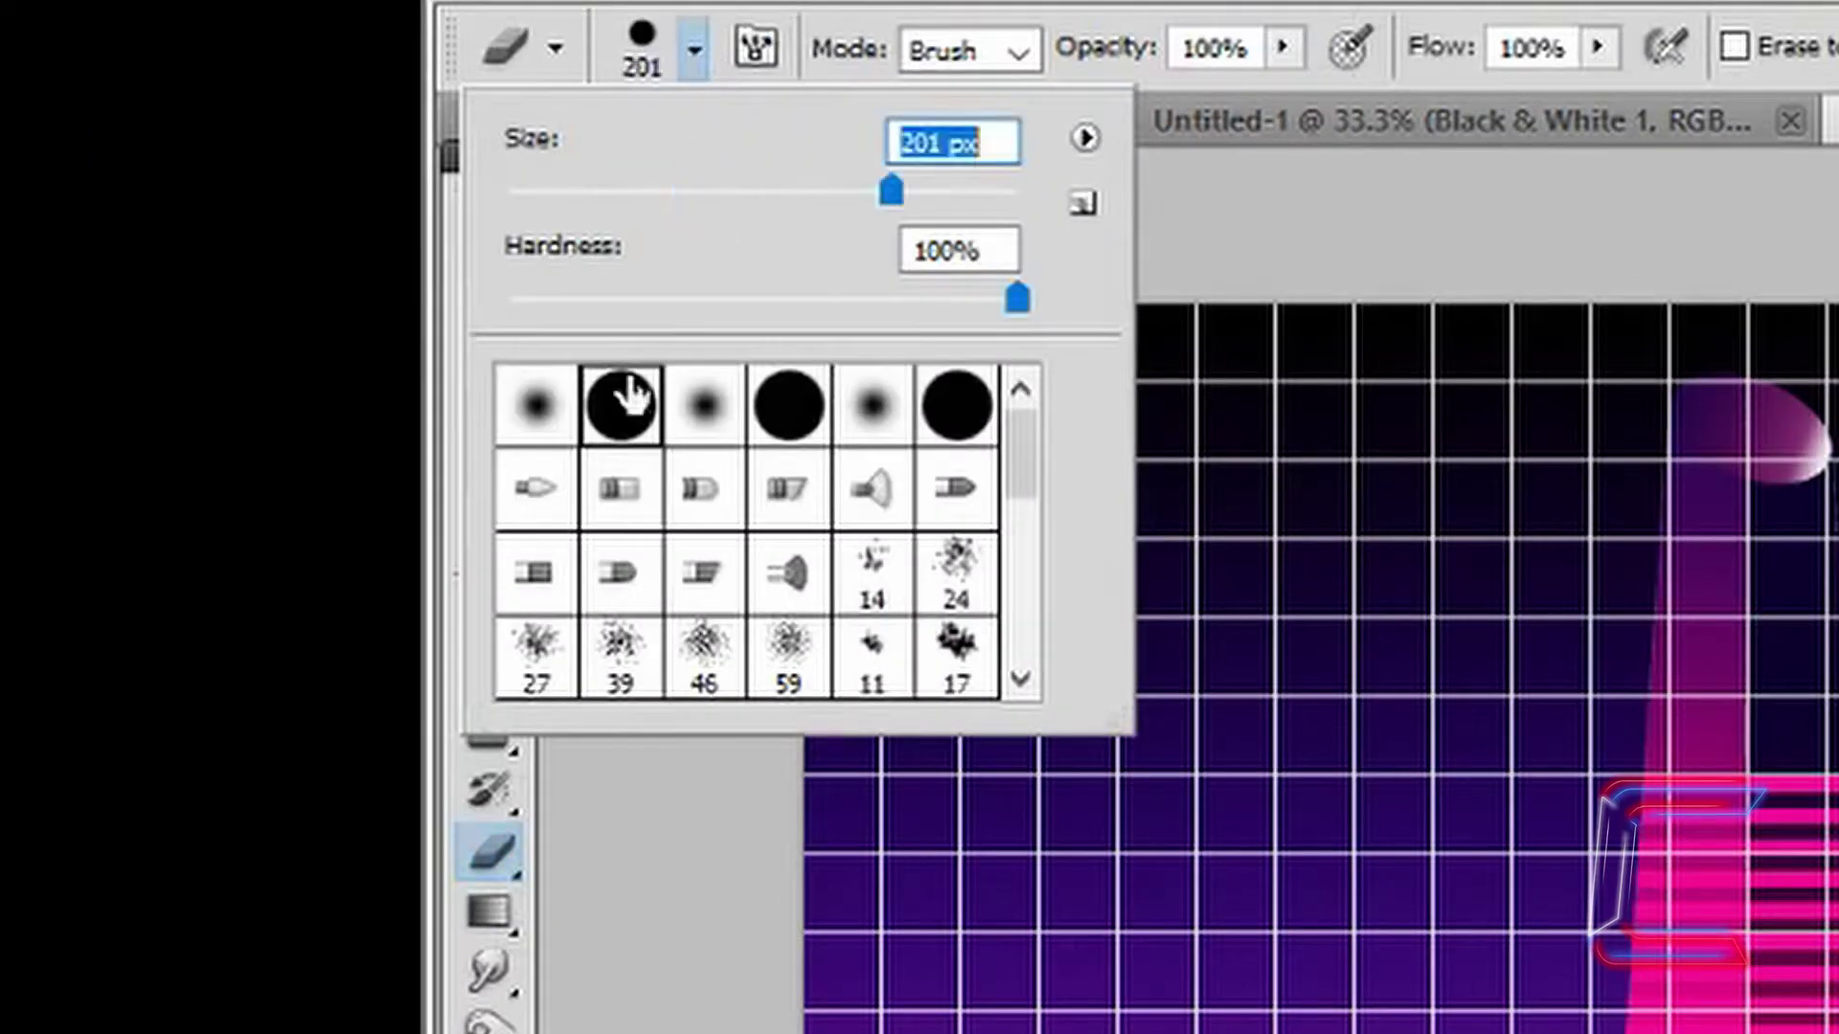
left_click(565, 412)
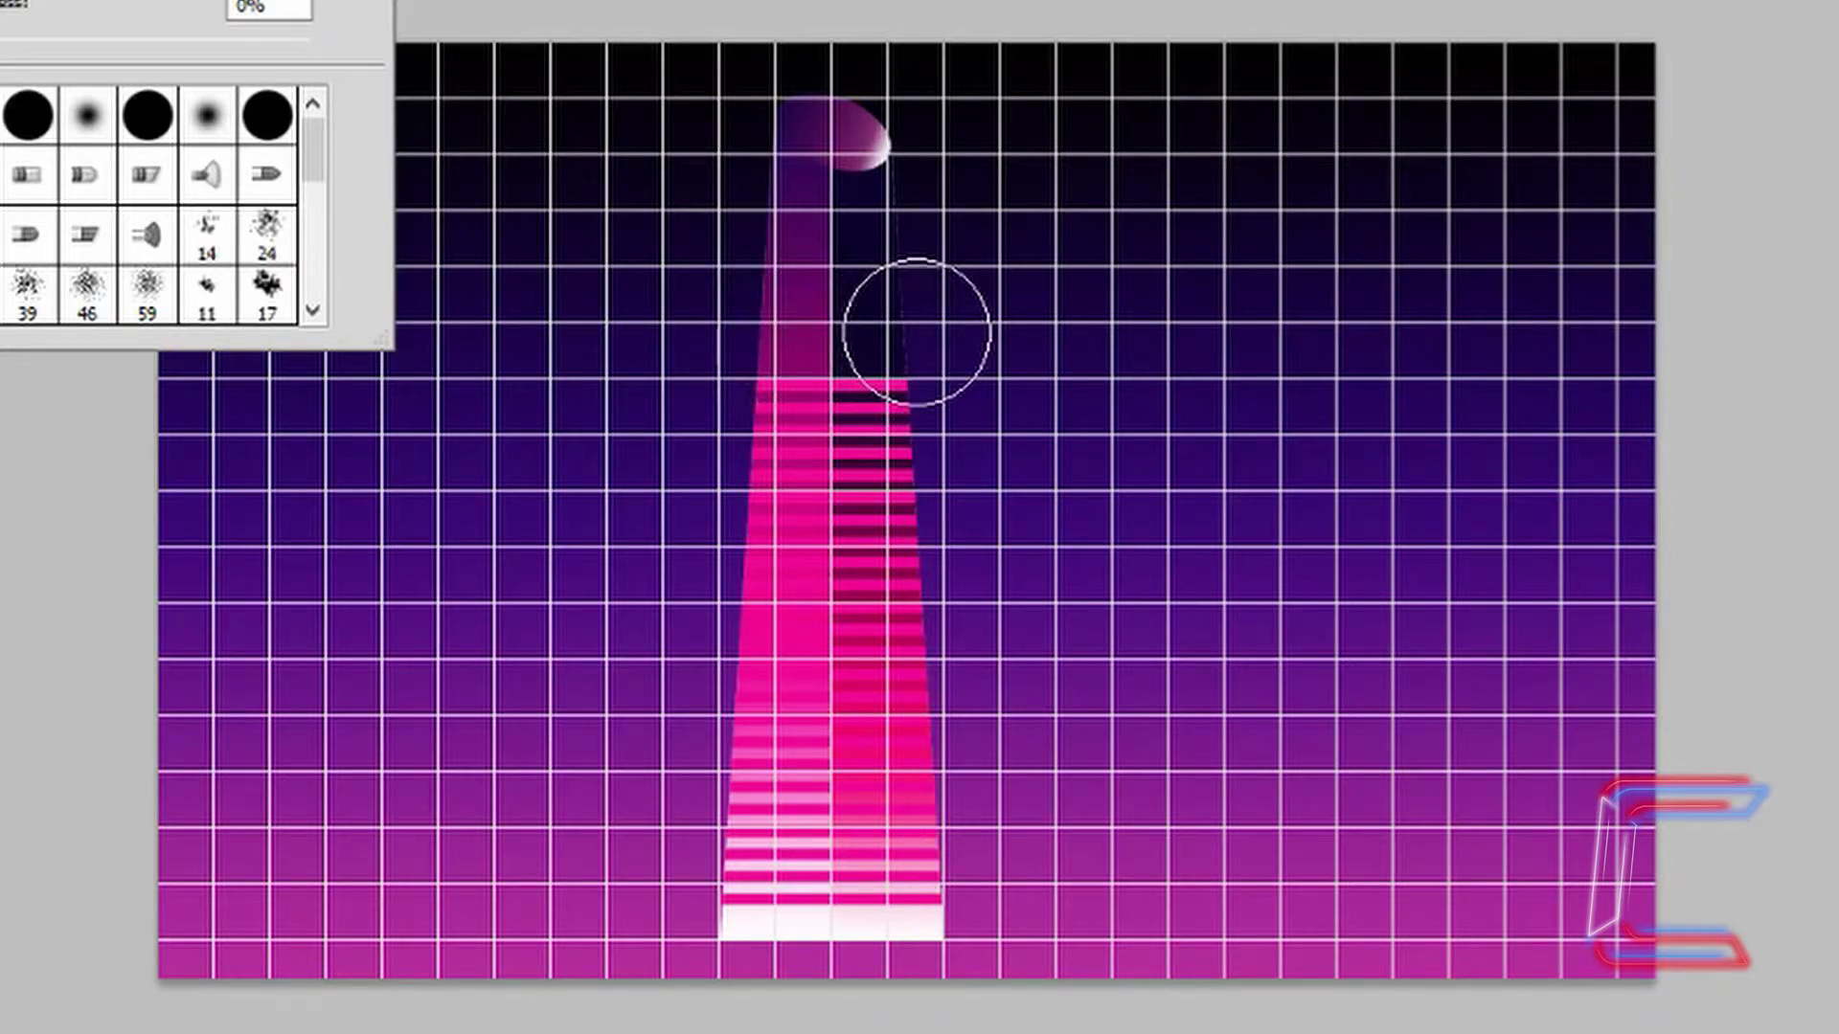
Step: Softly erase the pink stripes at the upper end, base and middle of the main tower so they fade out
left_click_drag(916, 332, 677, 325)
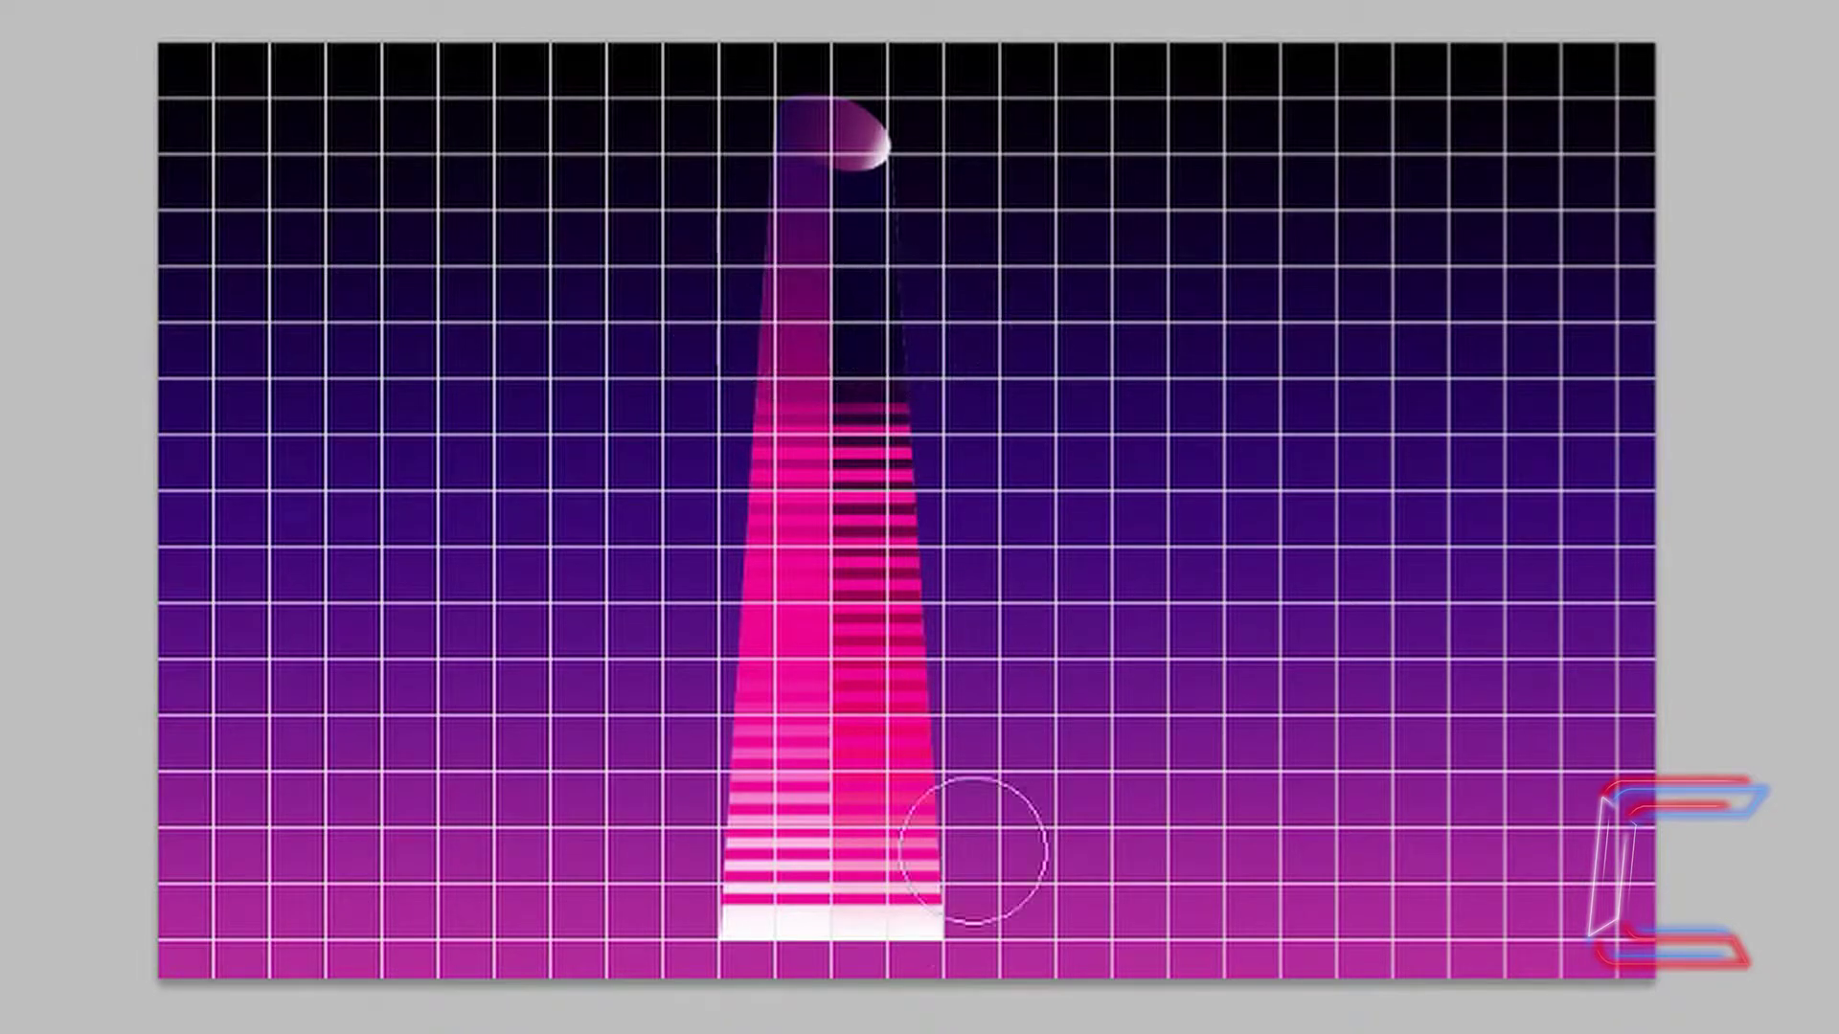
mouse_move(911, 928)
left_mouse_down()
mouse_move(703, 939)
mouse_move(849, 946)
left_mouse_up()
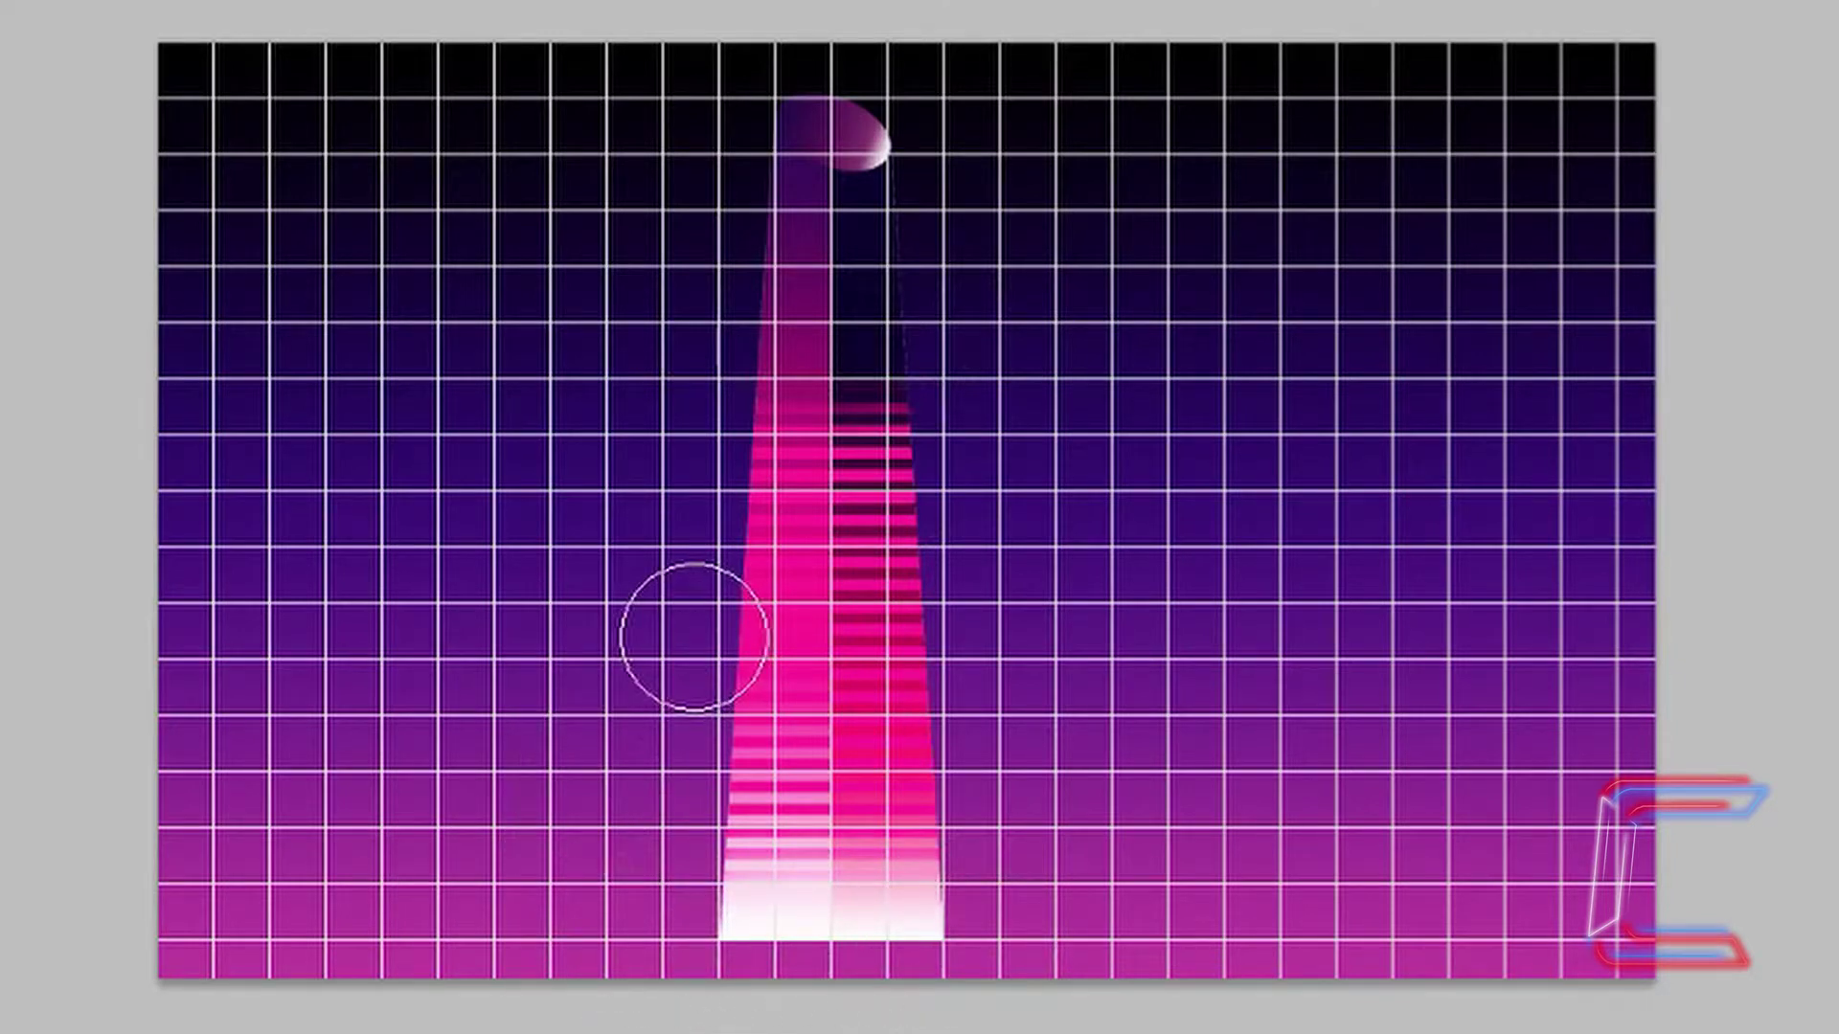
left_click_drag(727, 615, 1035, 627)
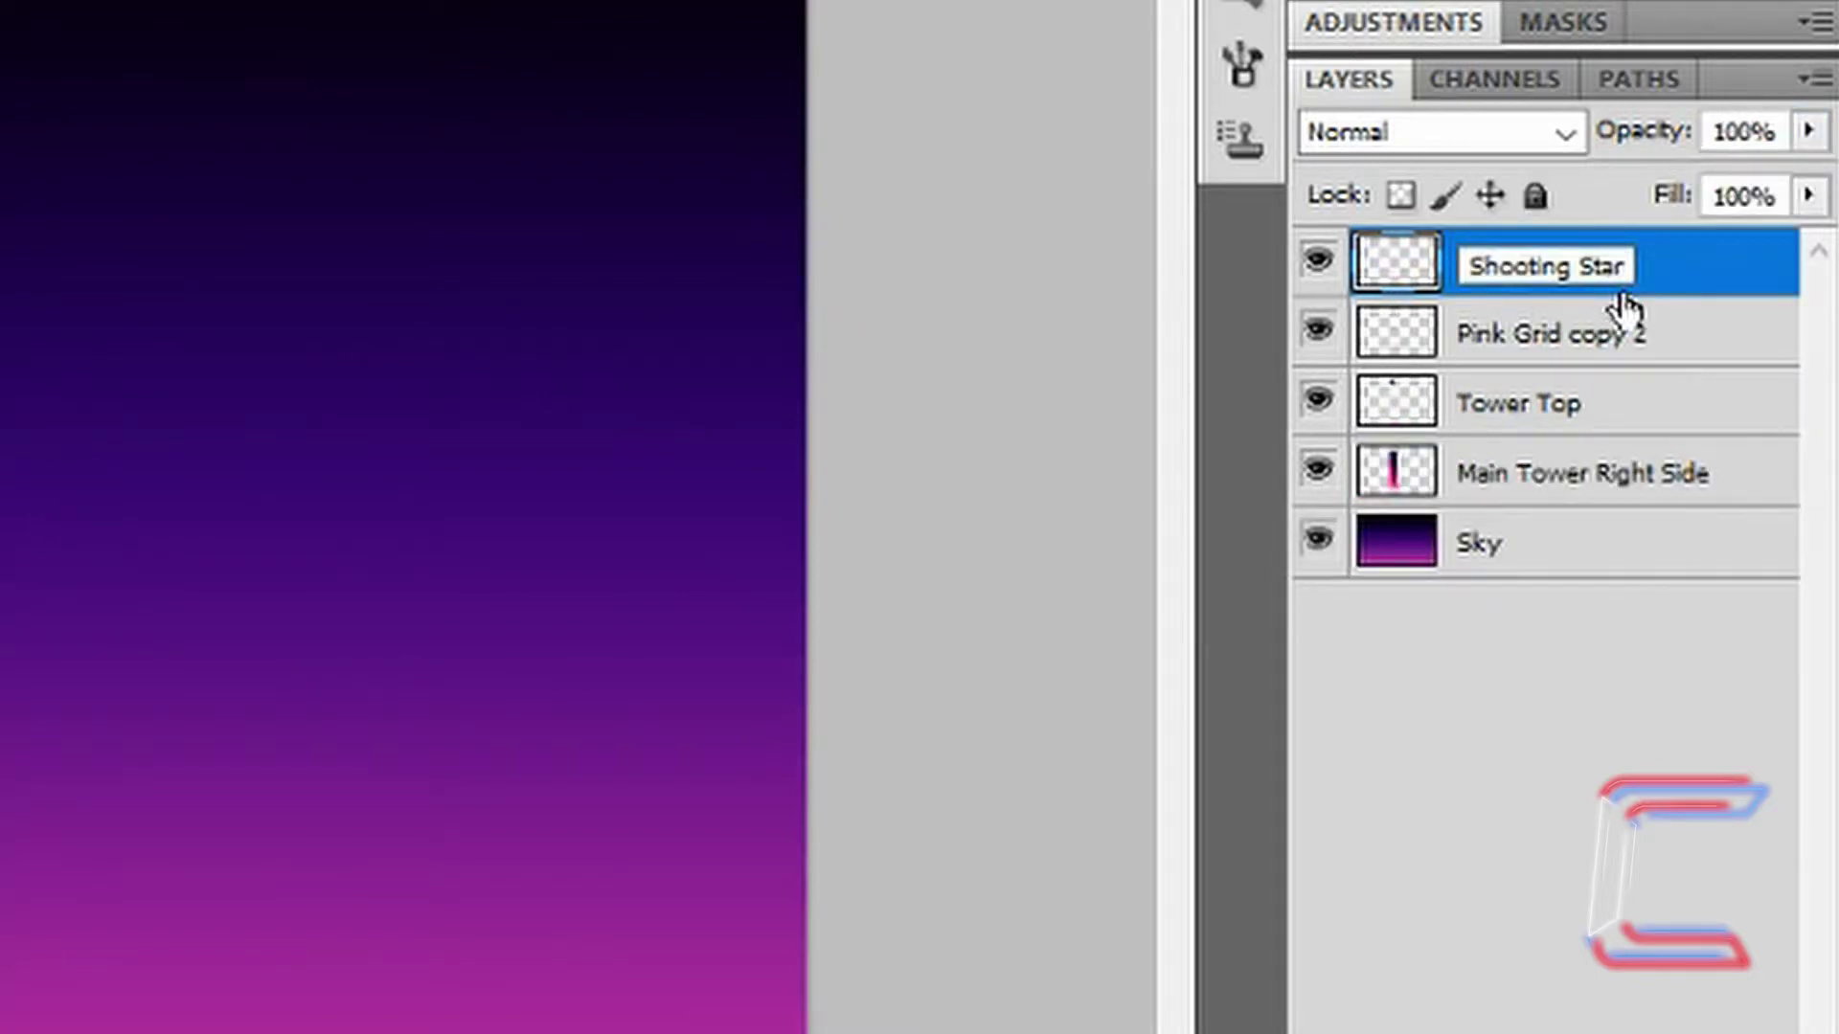
Step: Name the new layer Shooting Star and make a long, thin rectangular selection across the upper sky and tower
key("Return")
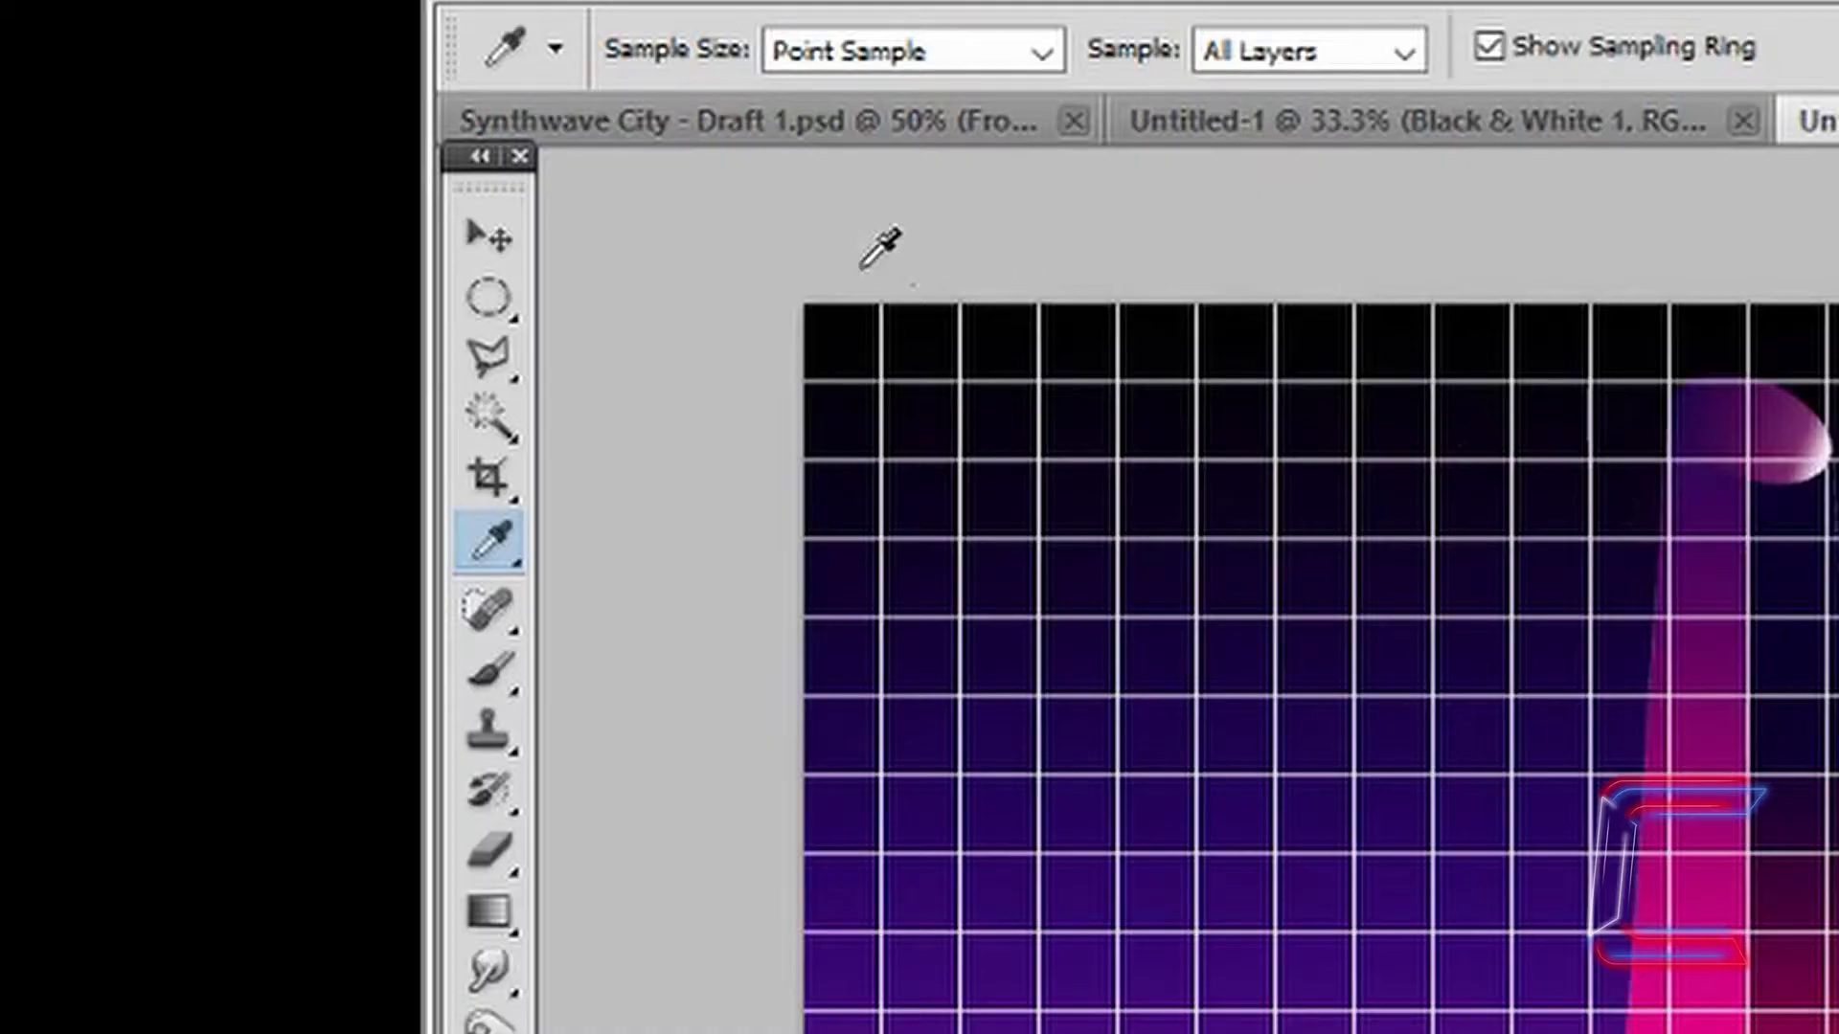
left_click(504, 302)
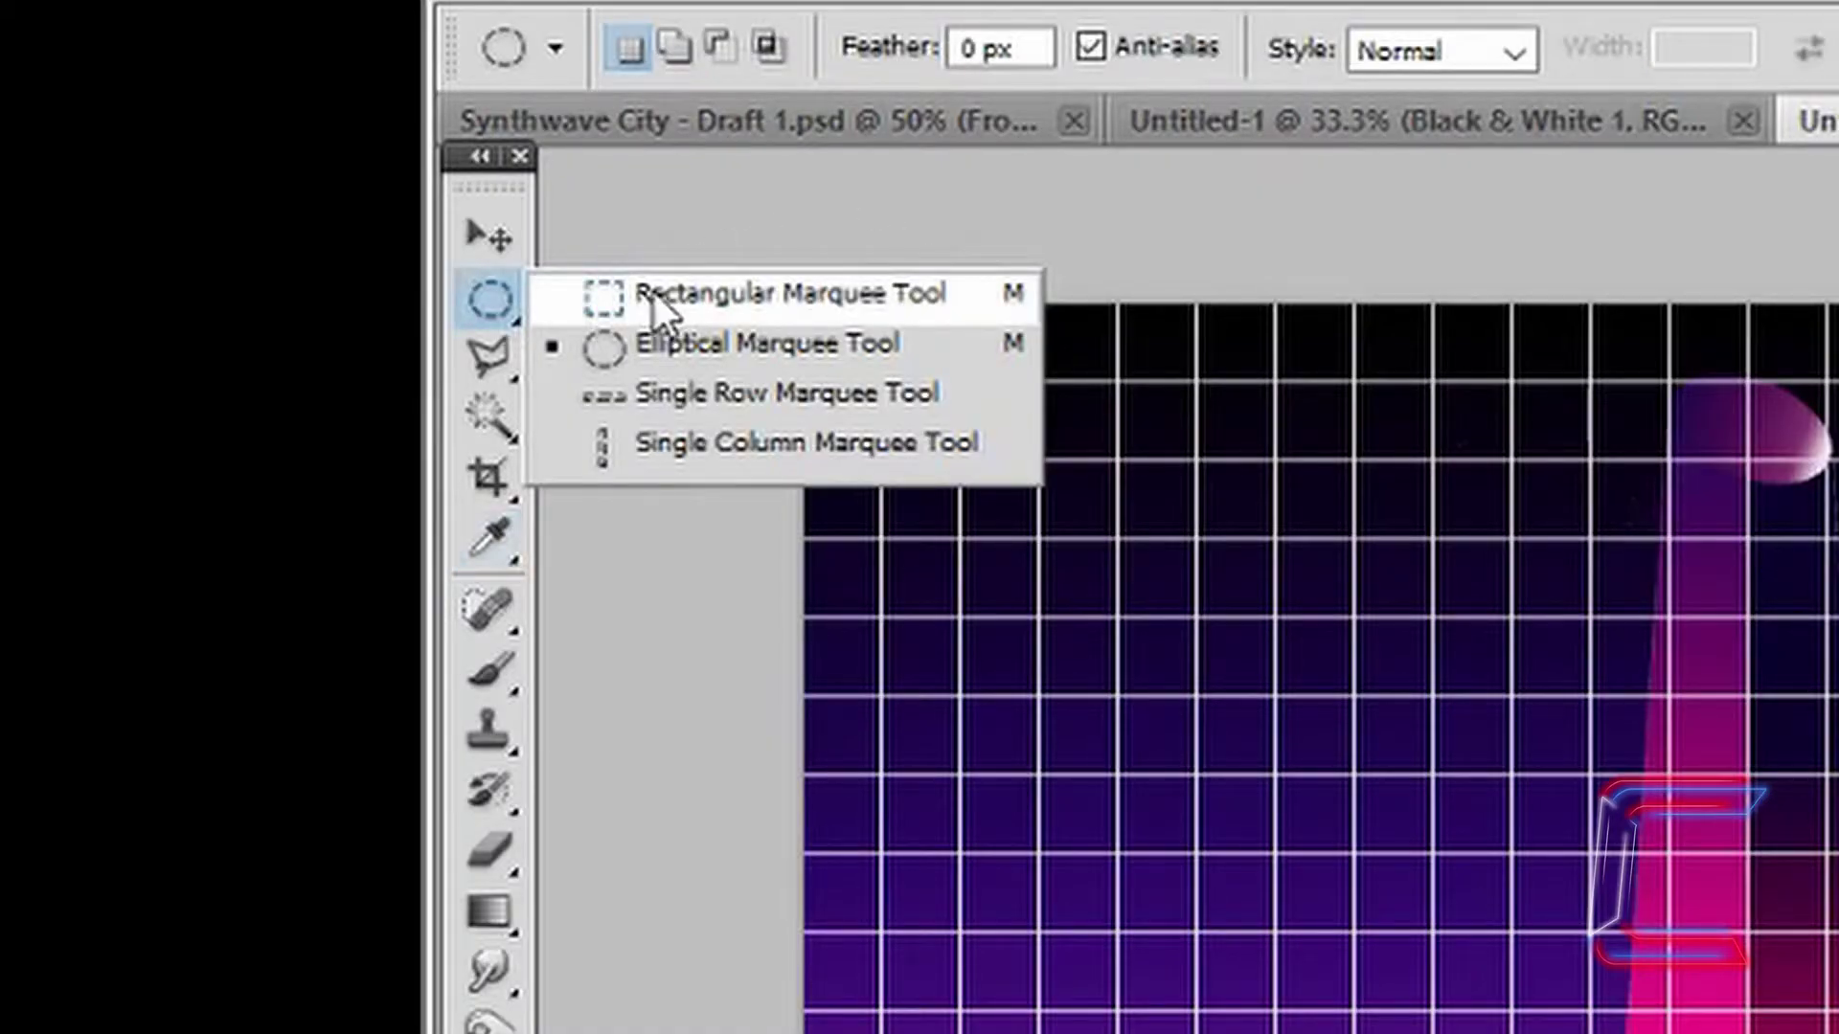
left_click(663, 295)
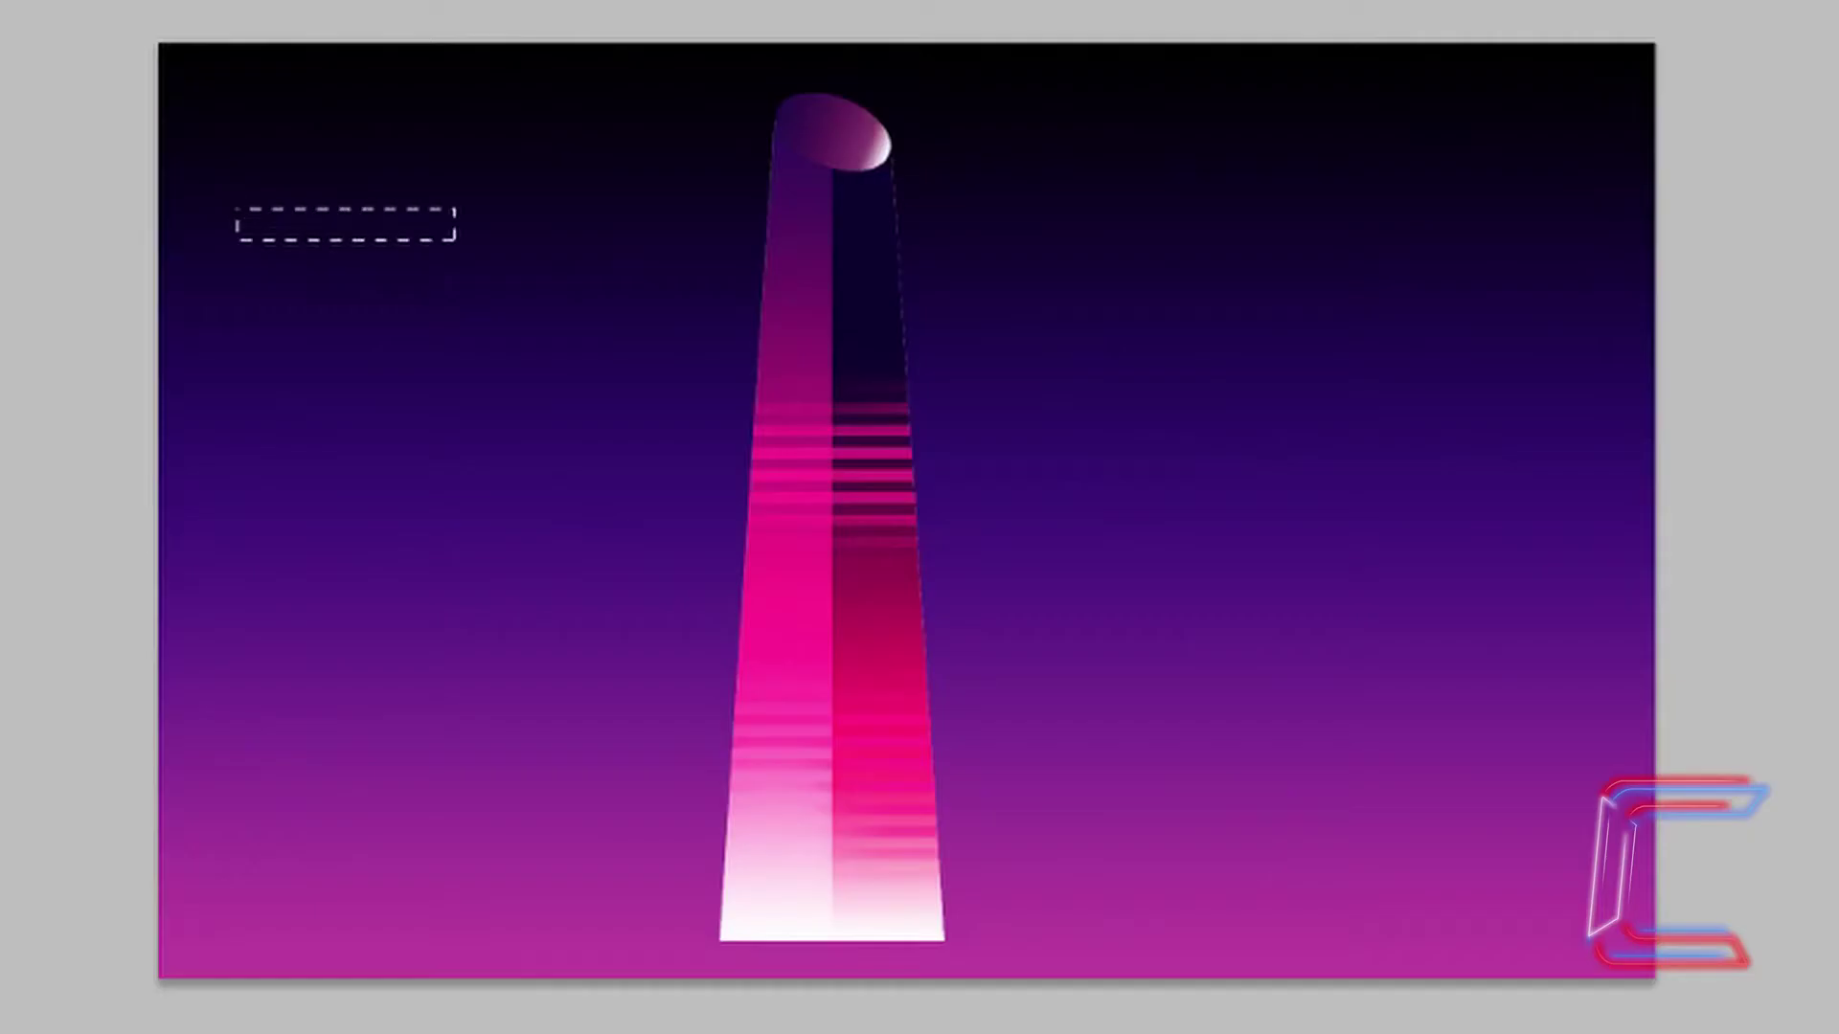
mouse_move(456, 241)
left_mouse_down()
mouse_move(1017, 269)
mouse_move(1607, 242)
left_mouse_up()
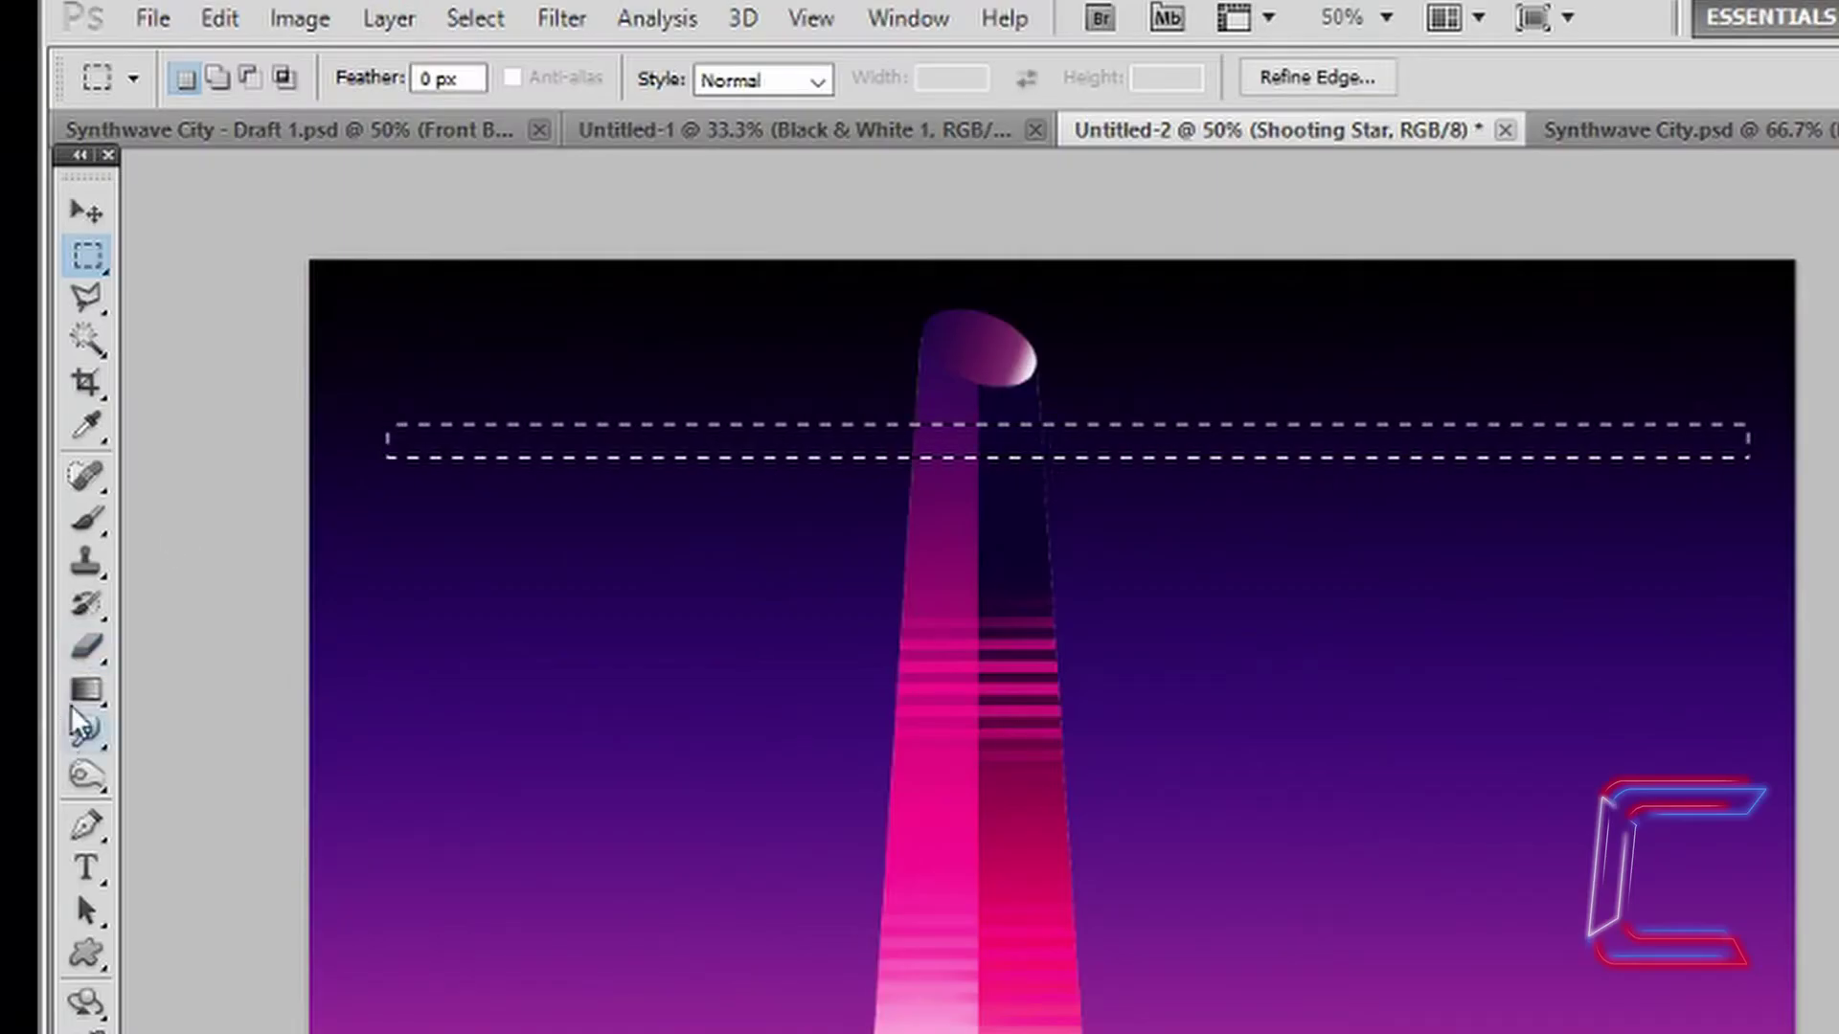
Step: Set up a Foreground to Transparent gradient with its starting colour stop changed to white
left_click(72, 697)
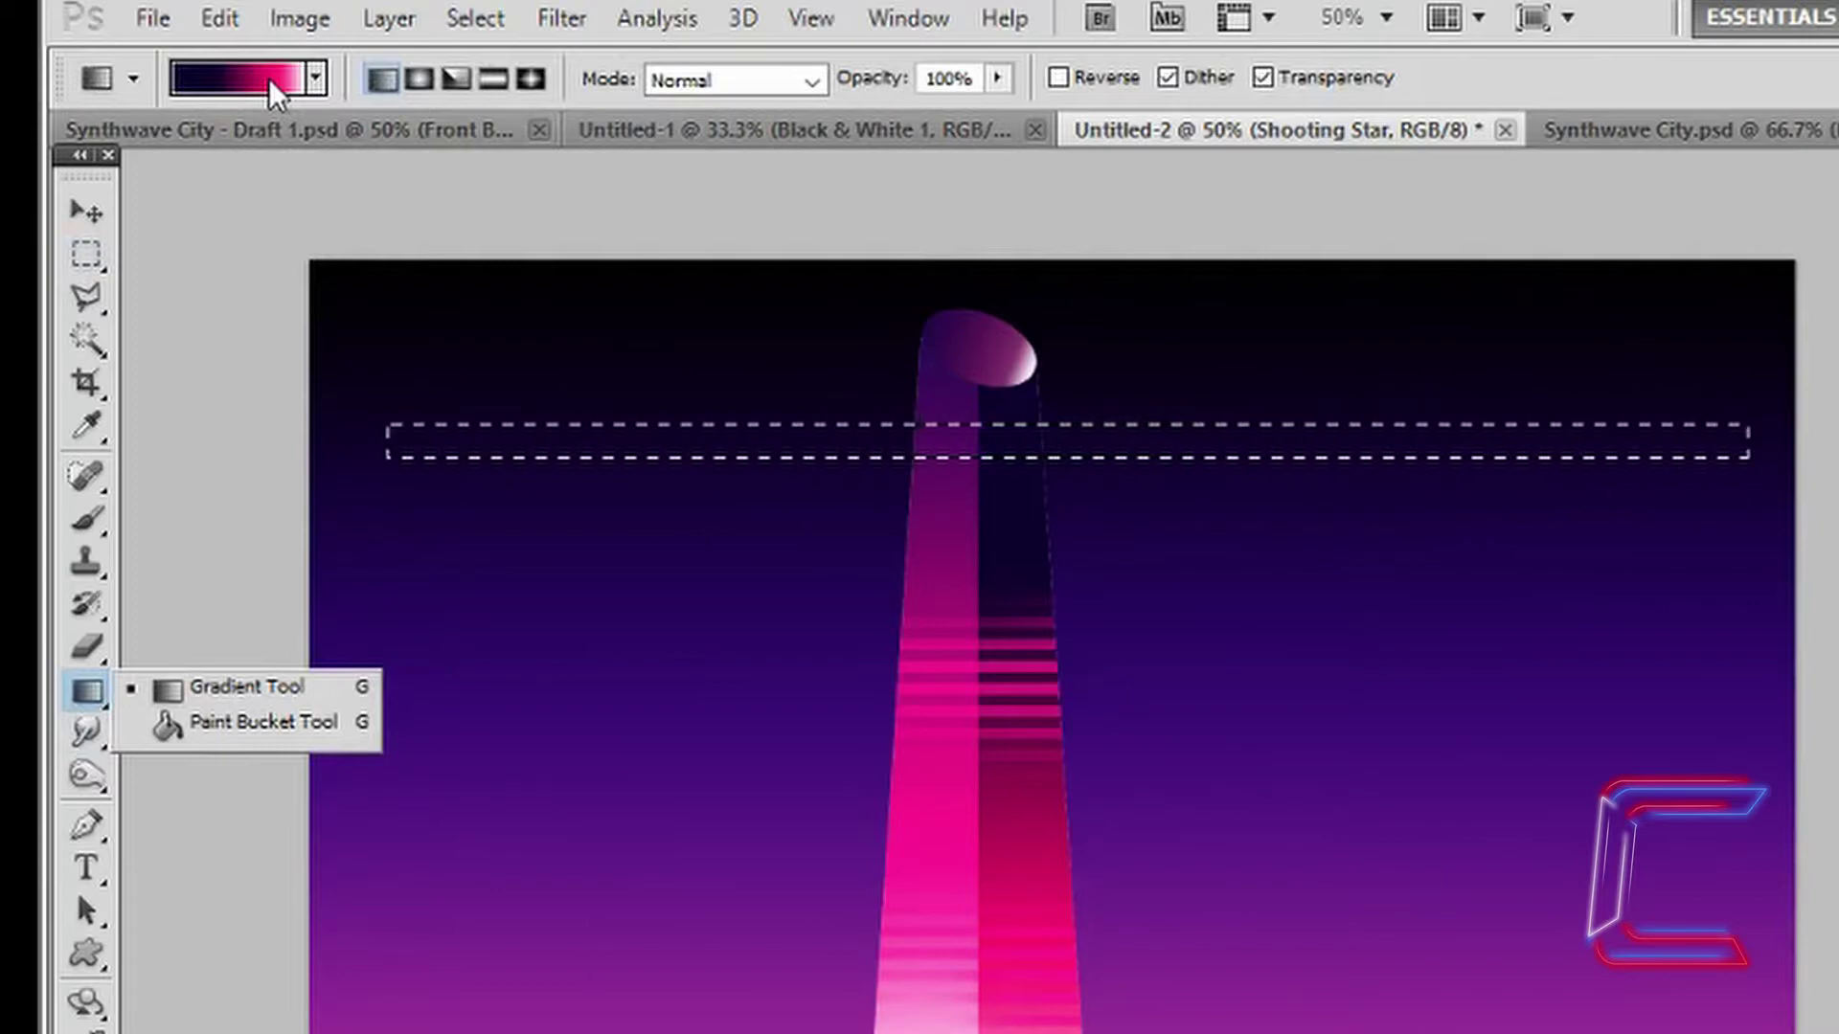
left_click(268, 78)
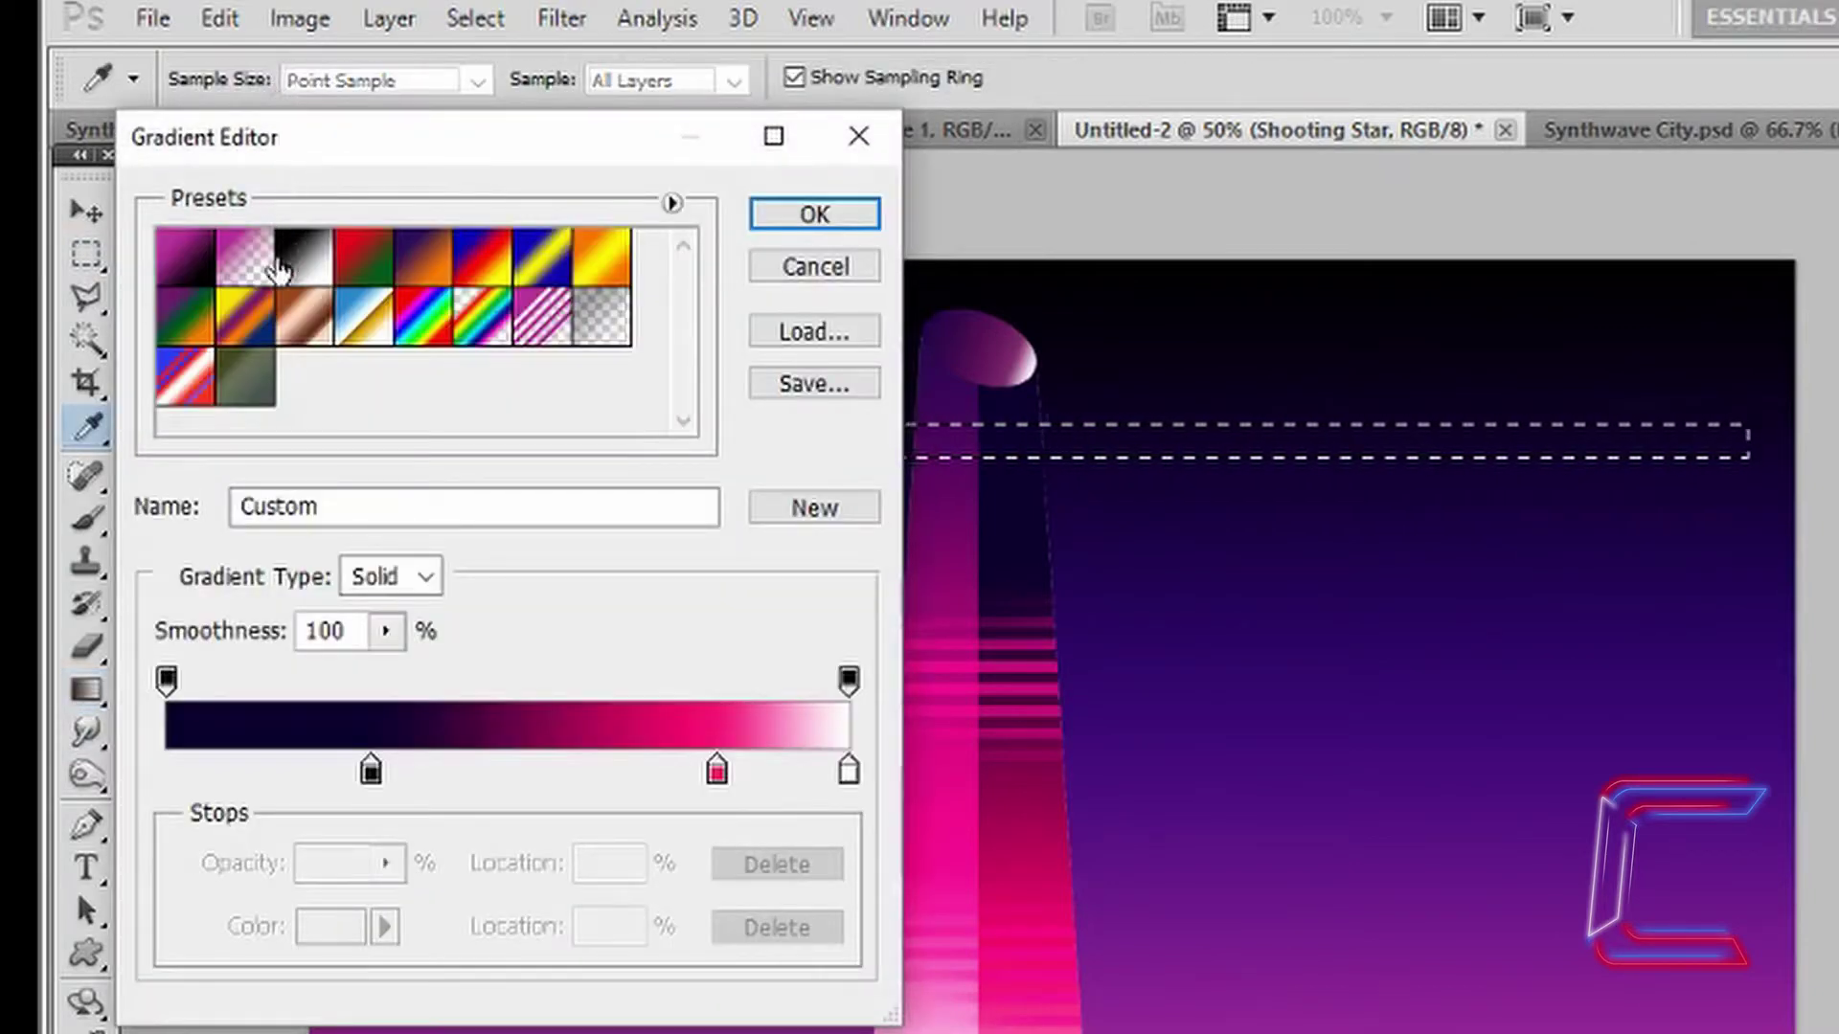
left_click(256, 264)
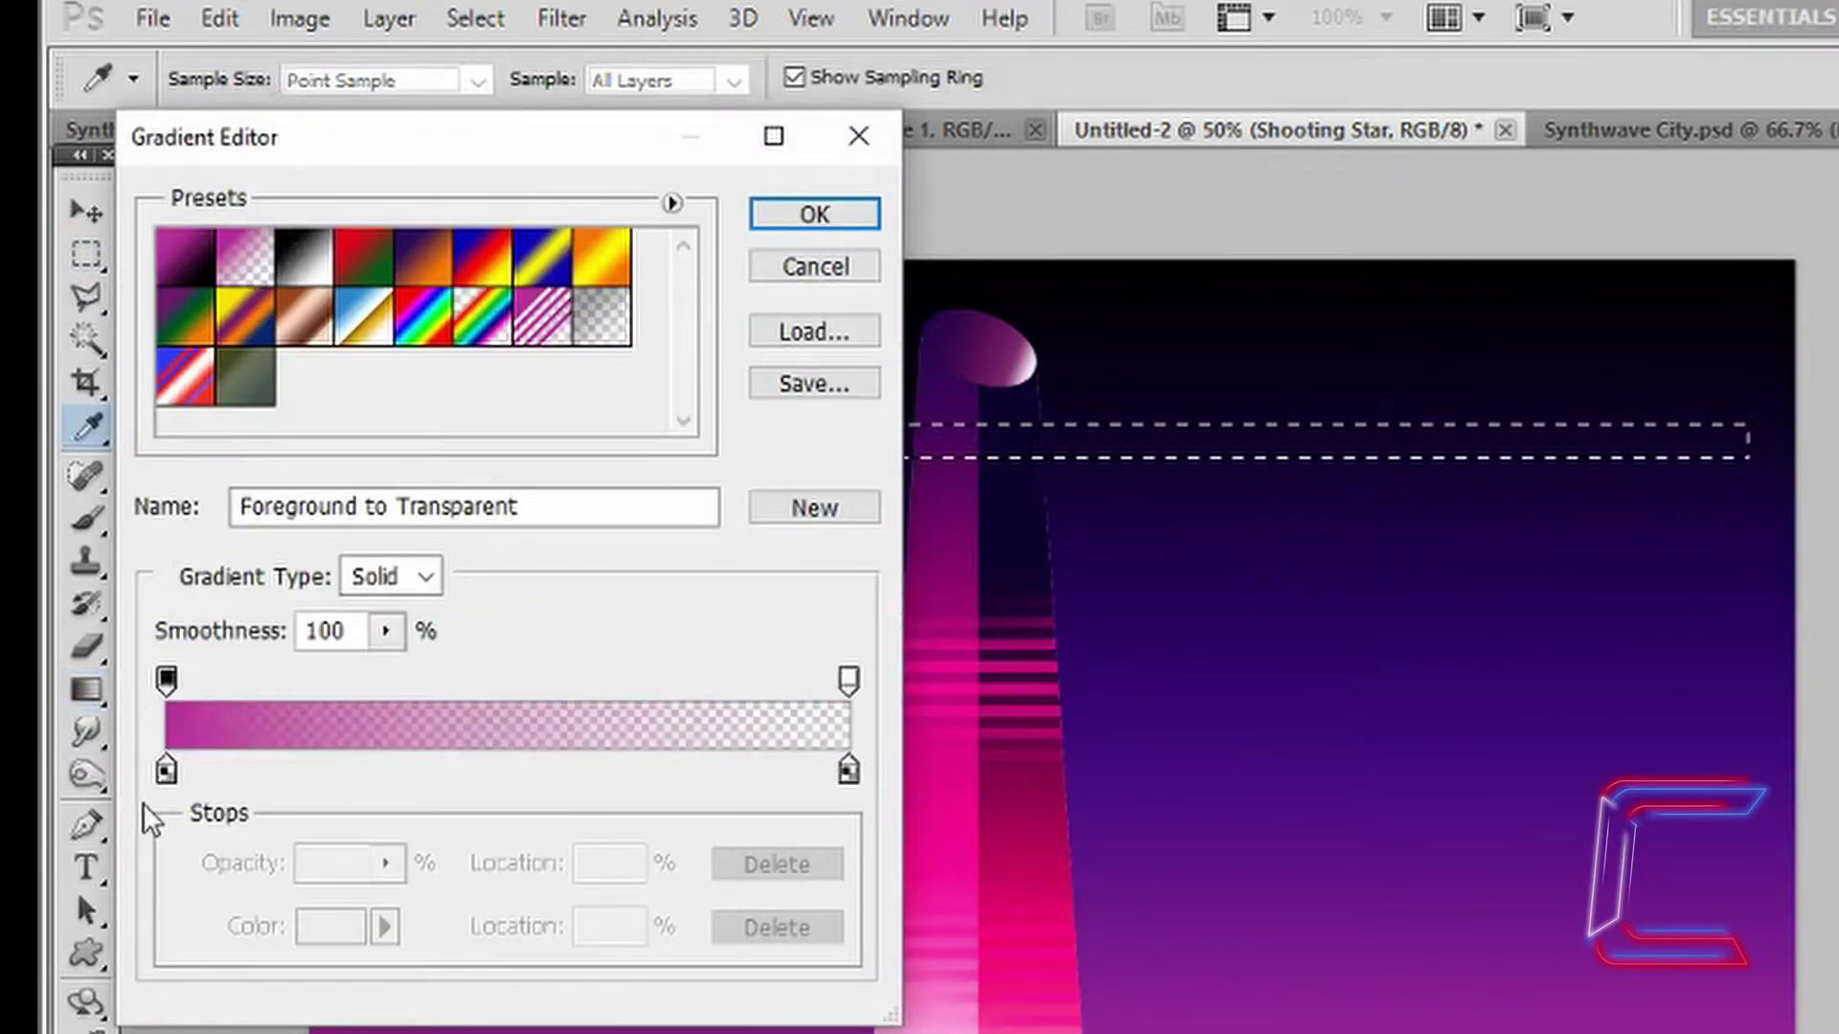
double_click(167, 772)
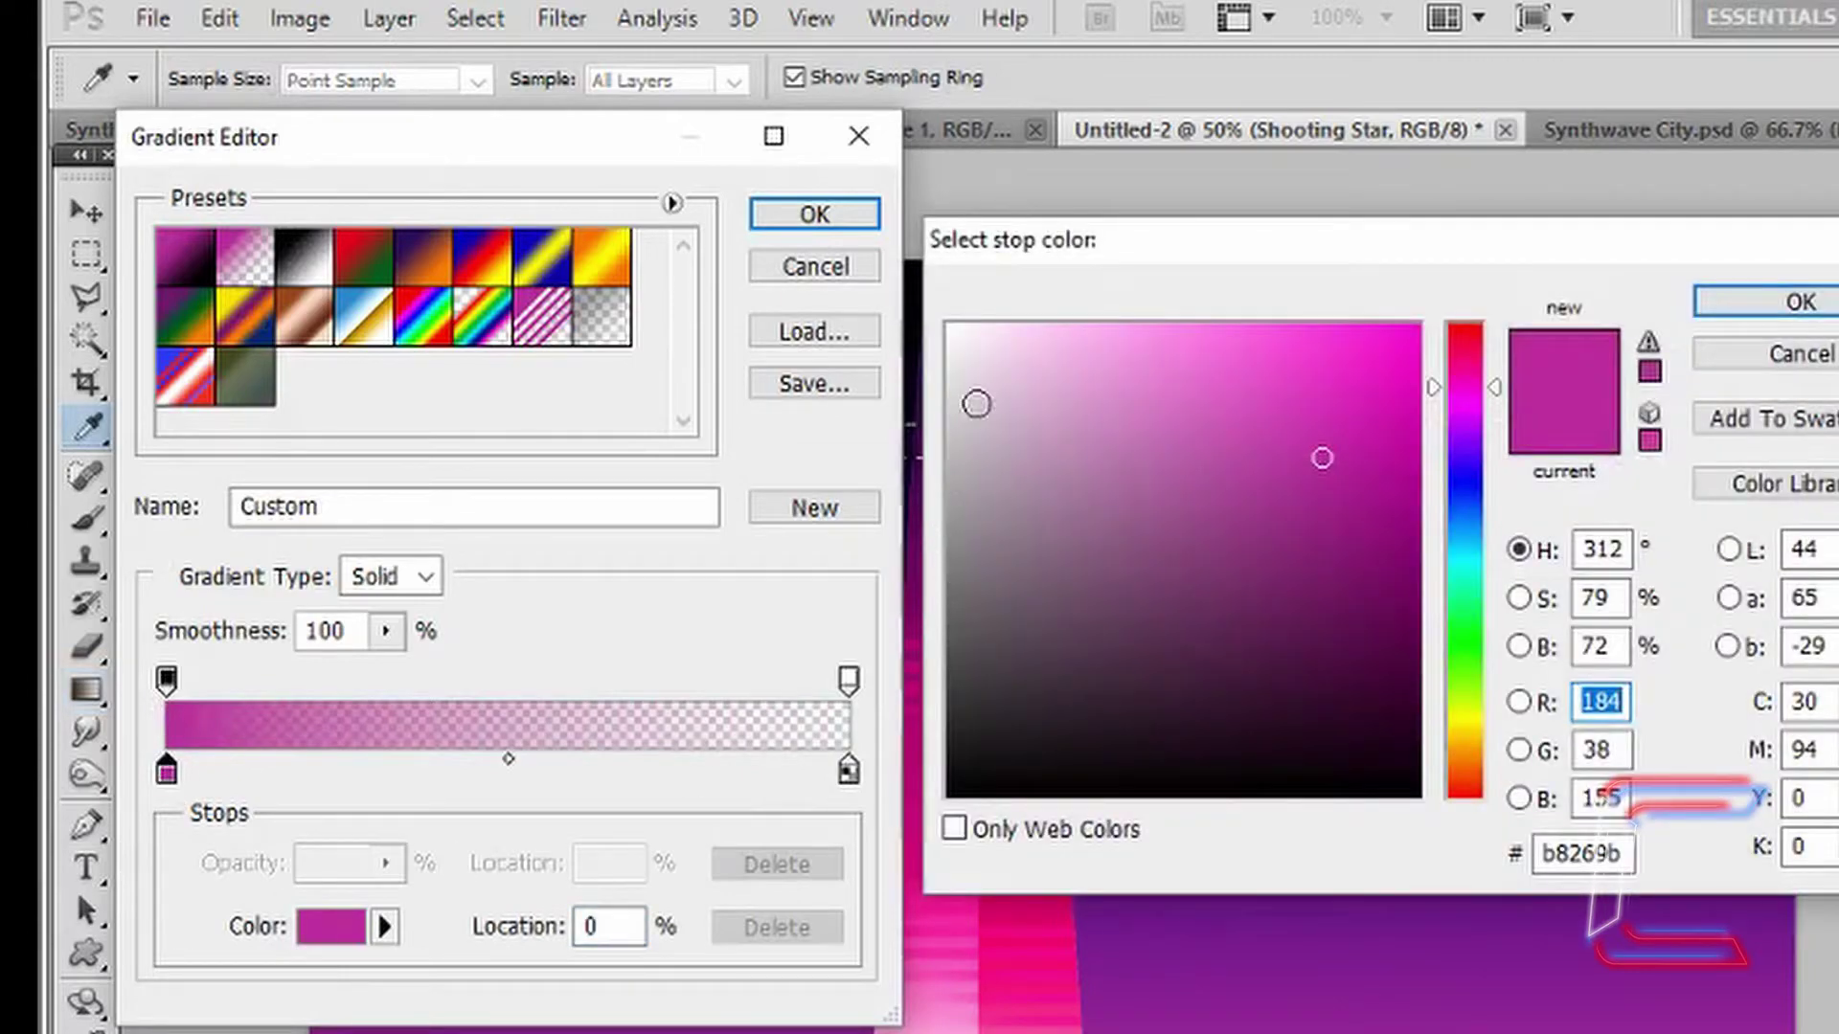
left_click_drag(975, 403, 946, 323)
left_click(1805, 303)
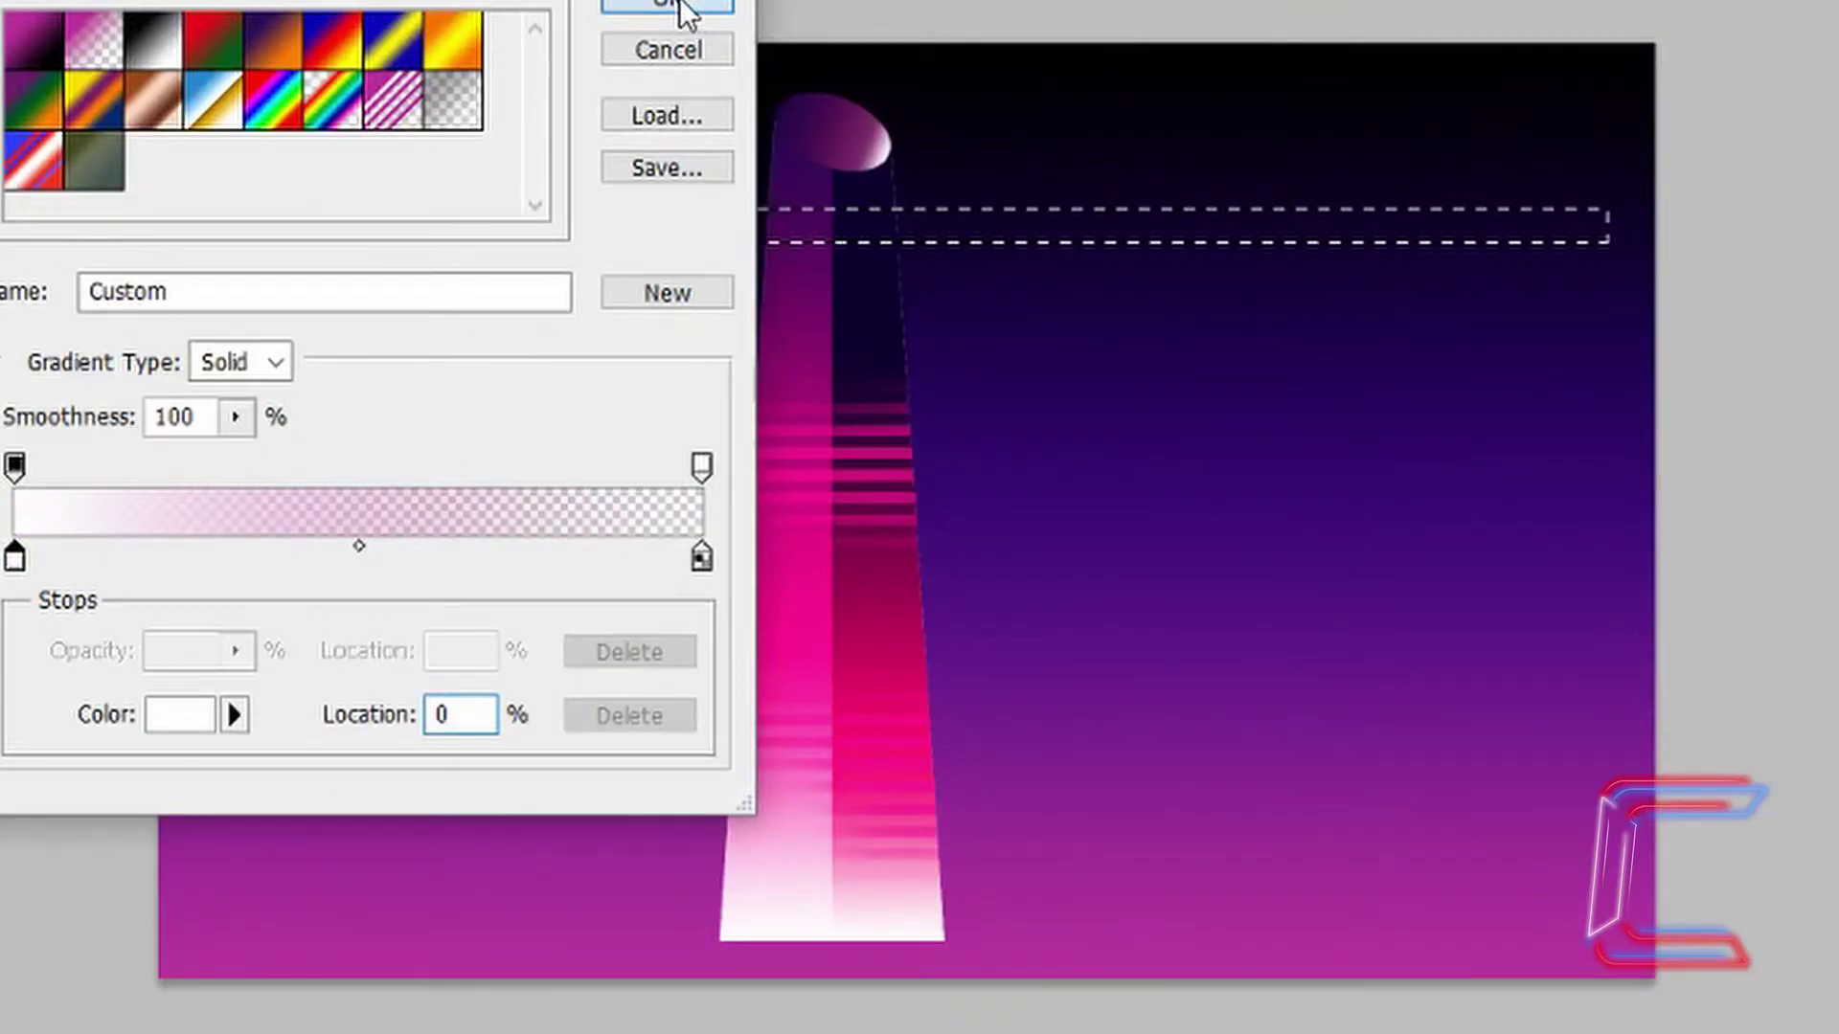
left_click(675, 5)
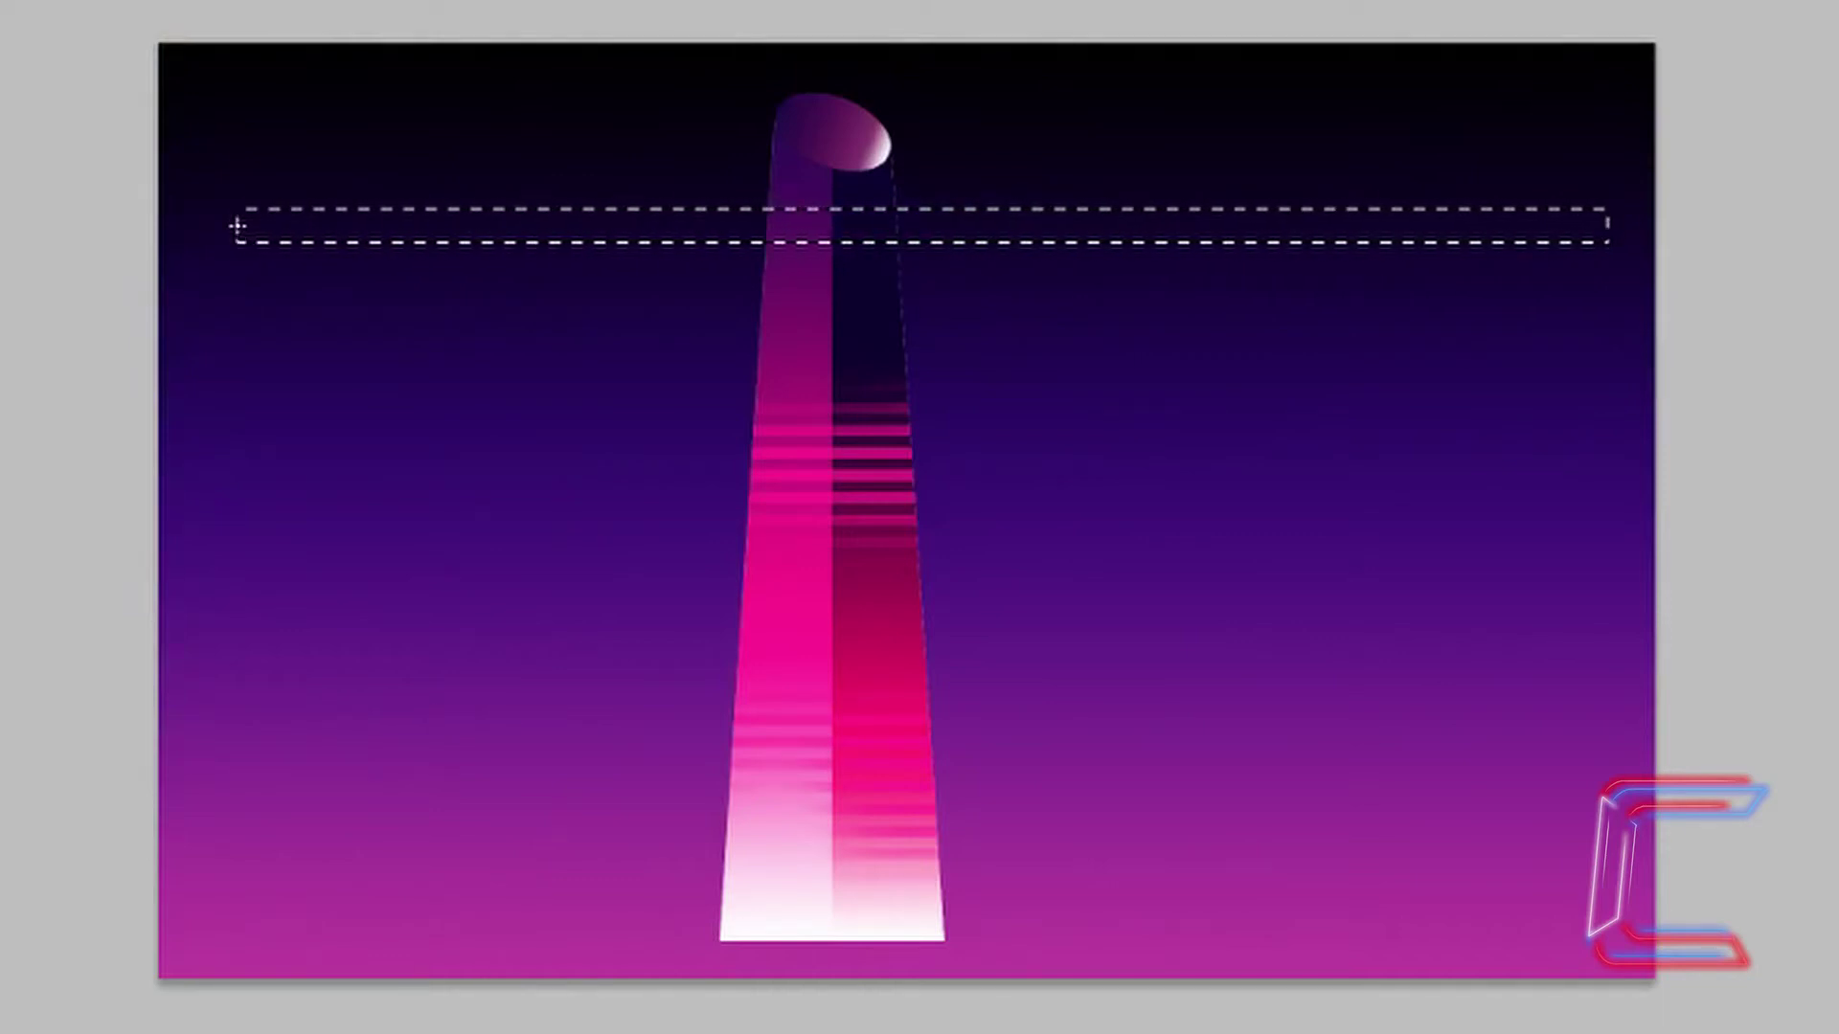
Step: Fill the thin selection with the gradient, white at its left end and fading out to the right, and deselect
left_click_drag(237, 225, 1609, 225)
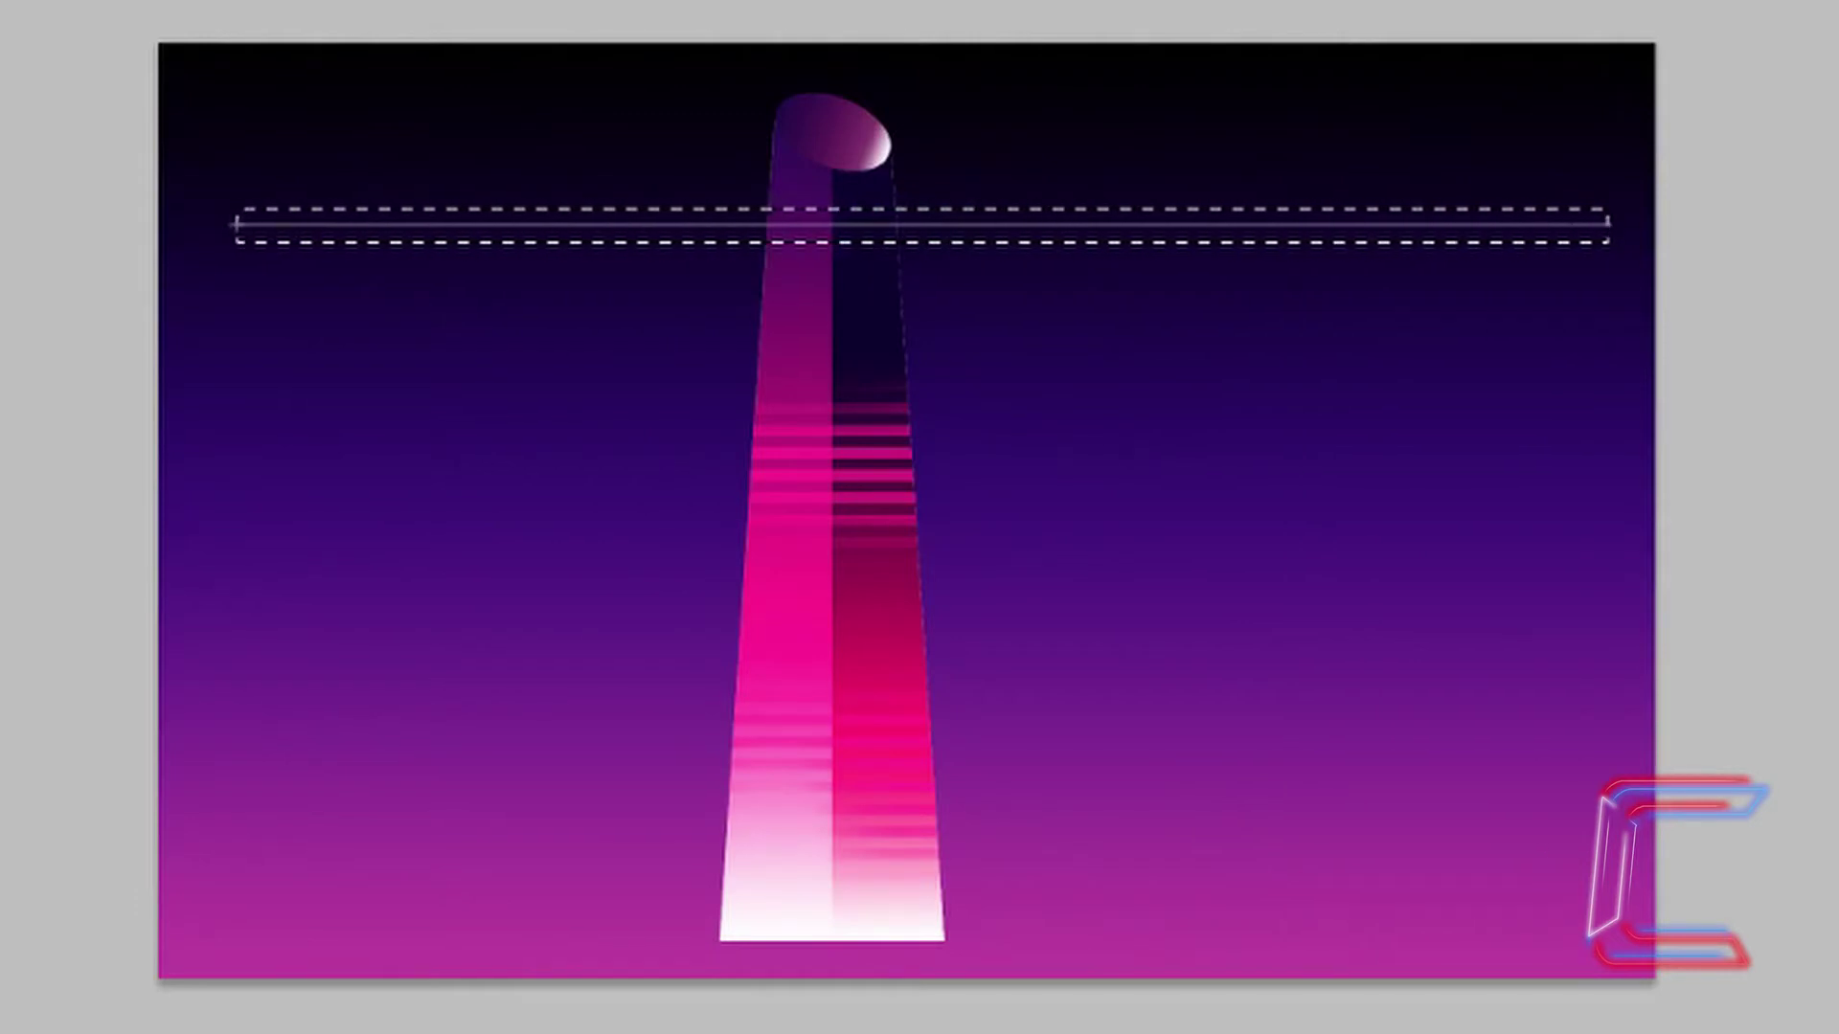
left_click_drag(1609, 225, 1608, 225)
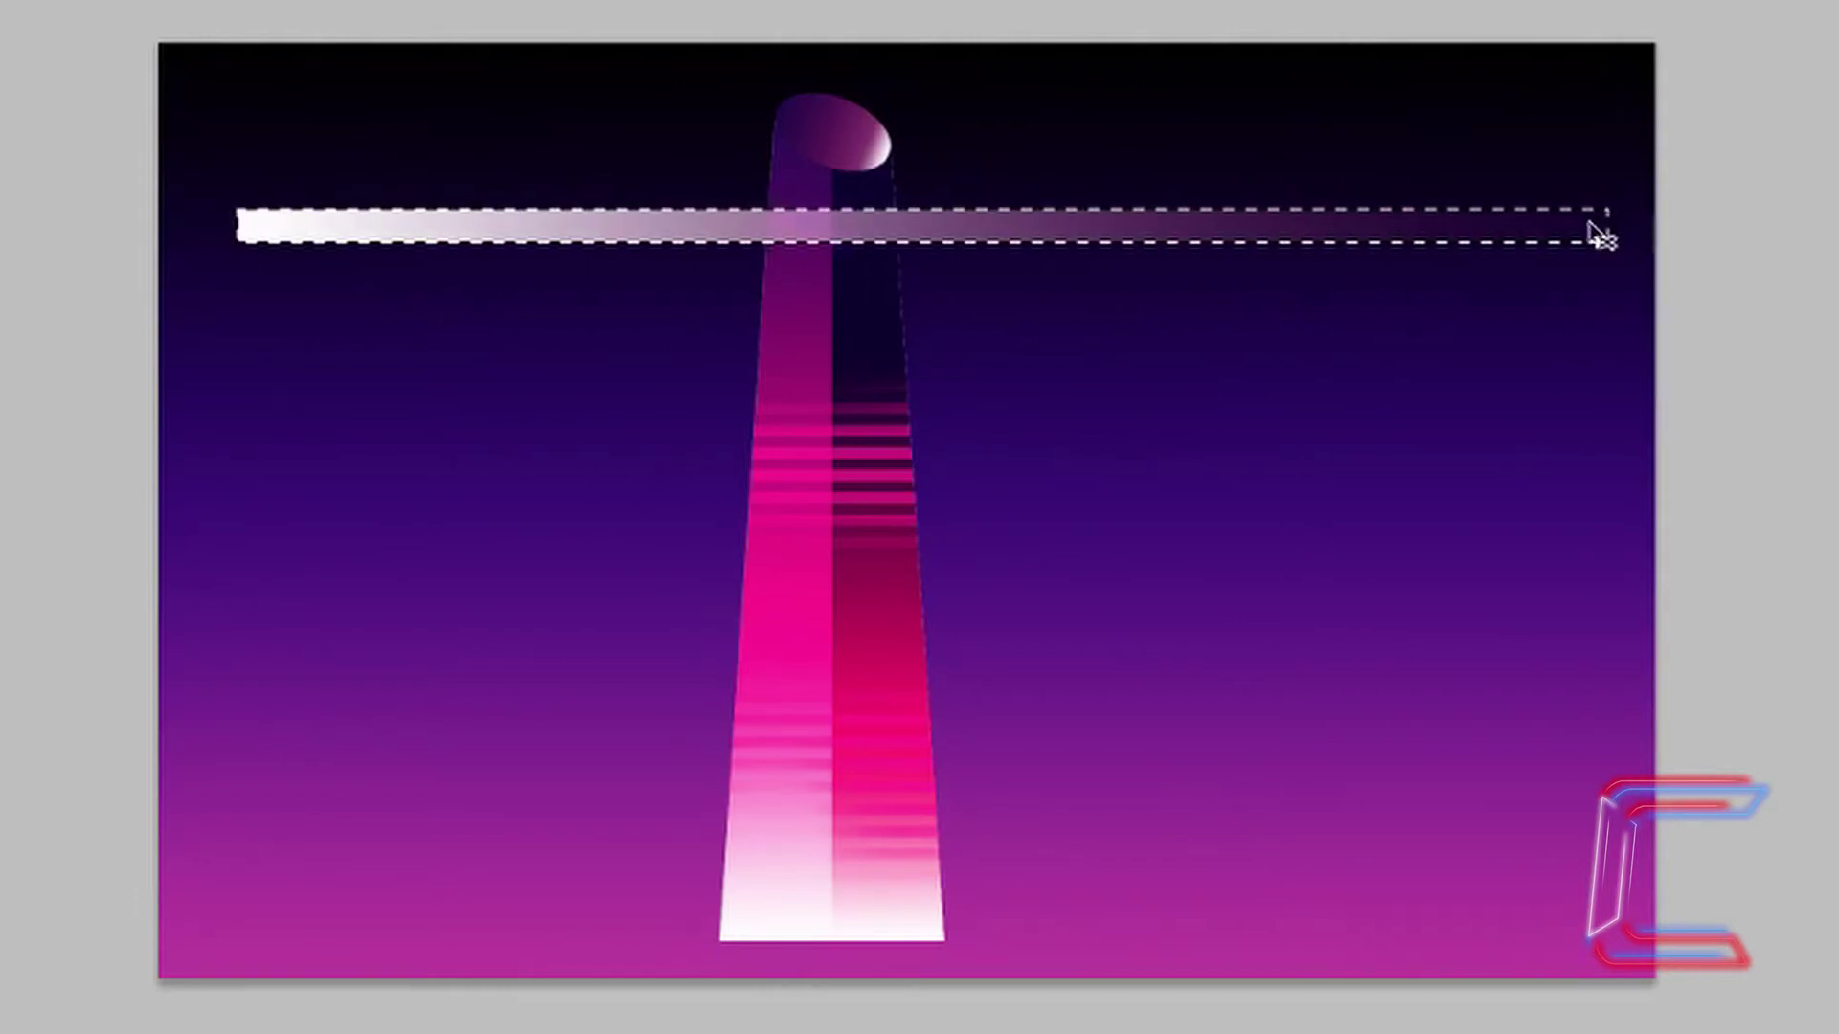
key("ctrl+d")
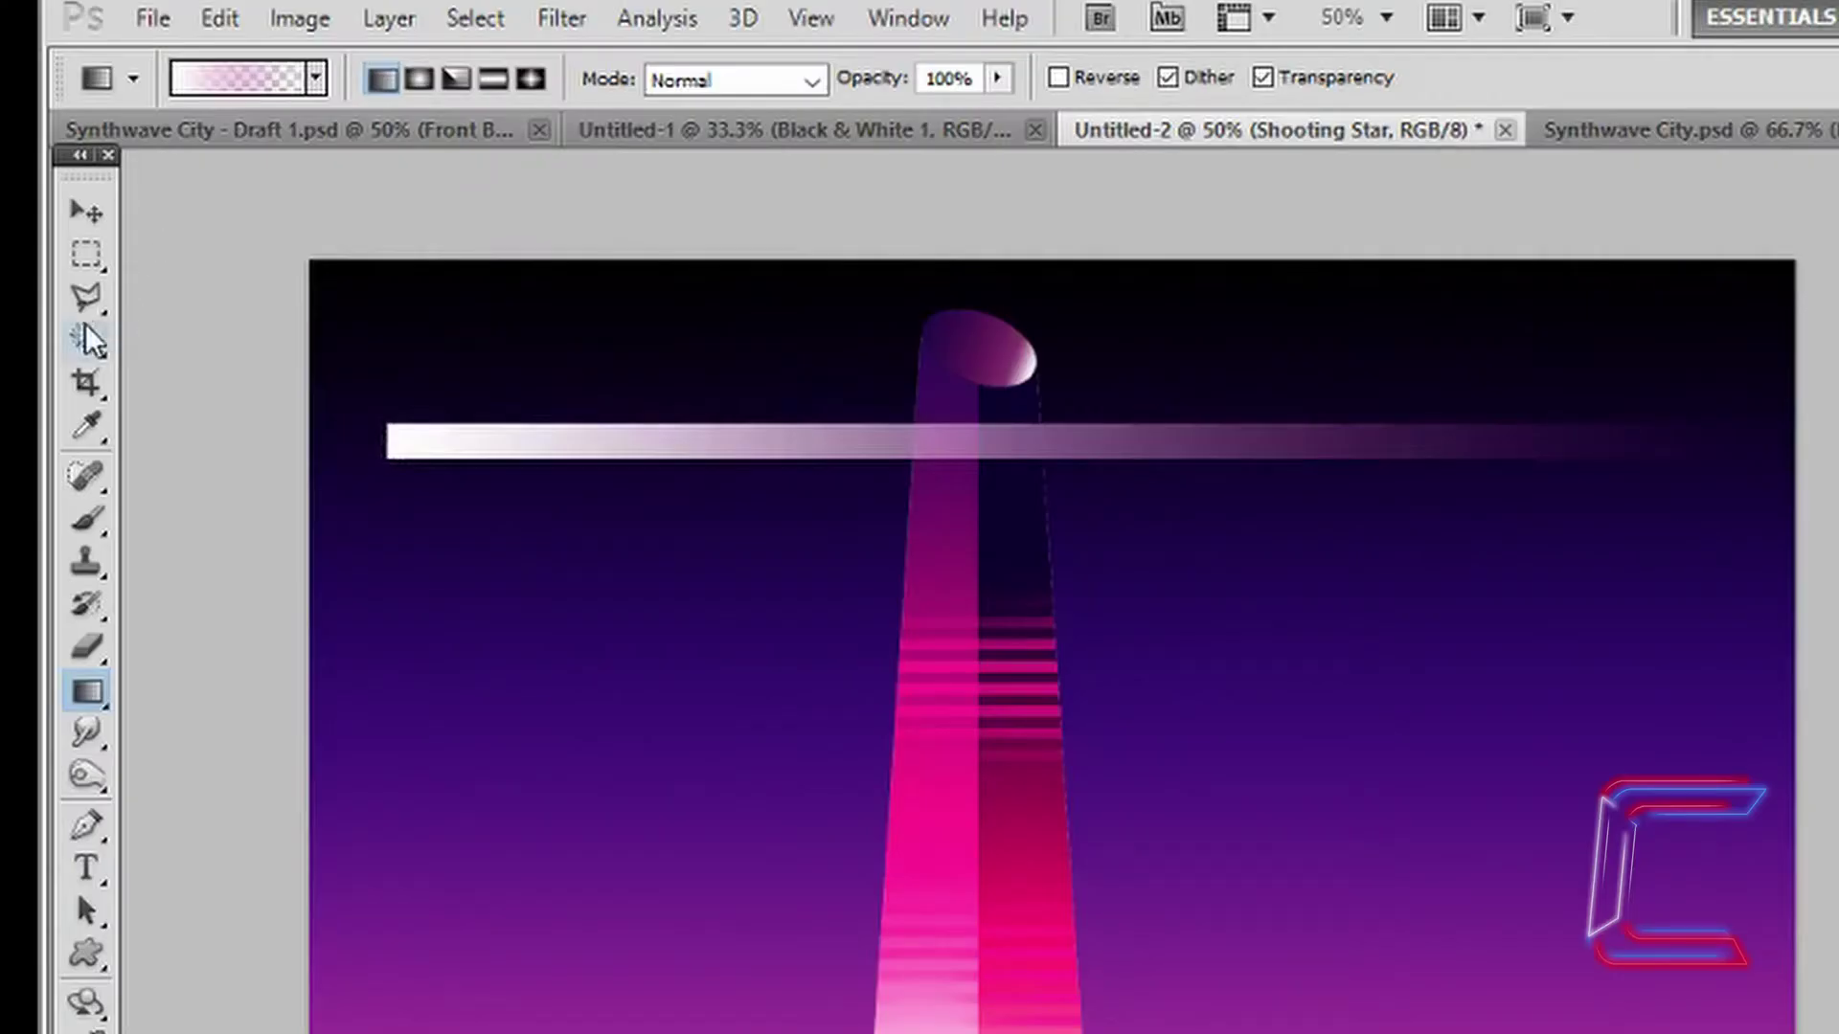
Step: Cut the white end of the shooting star at a slant by deleting a triangular Polygonal Lasso selection
left_click(86, 301)
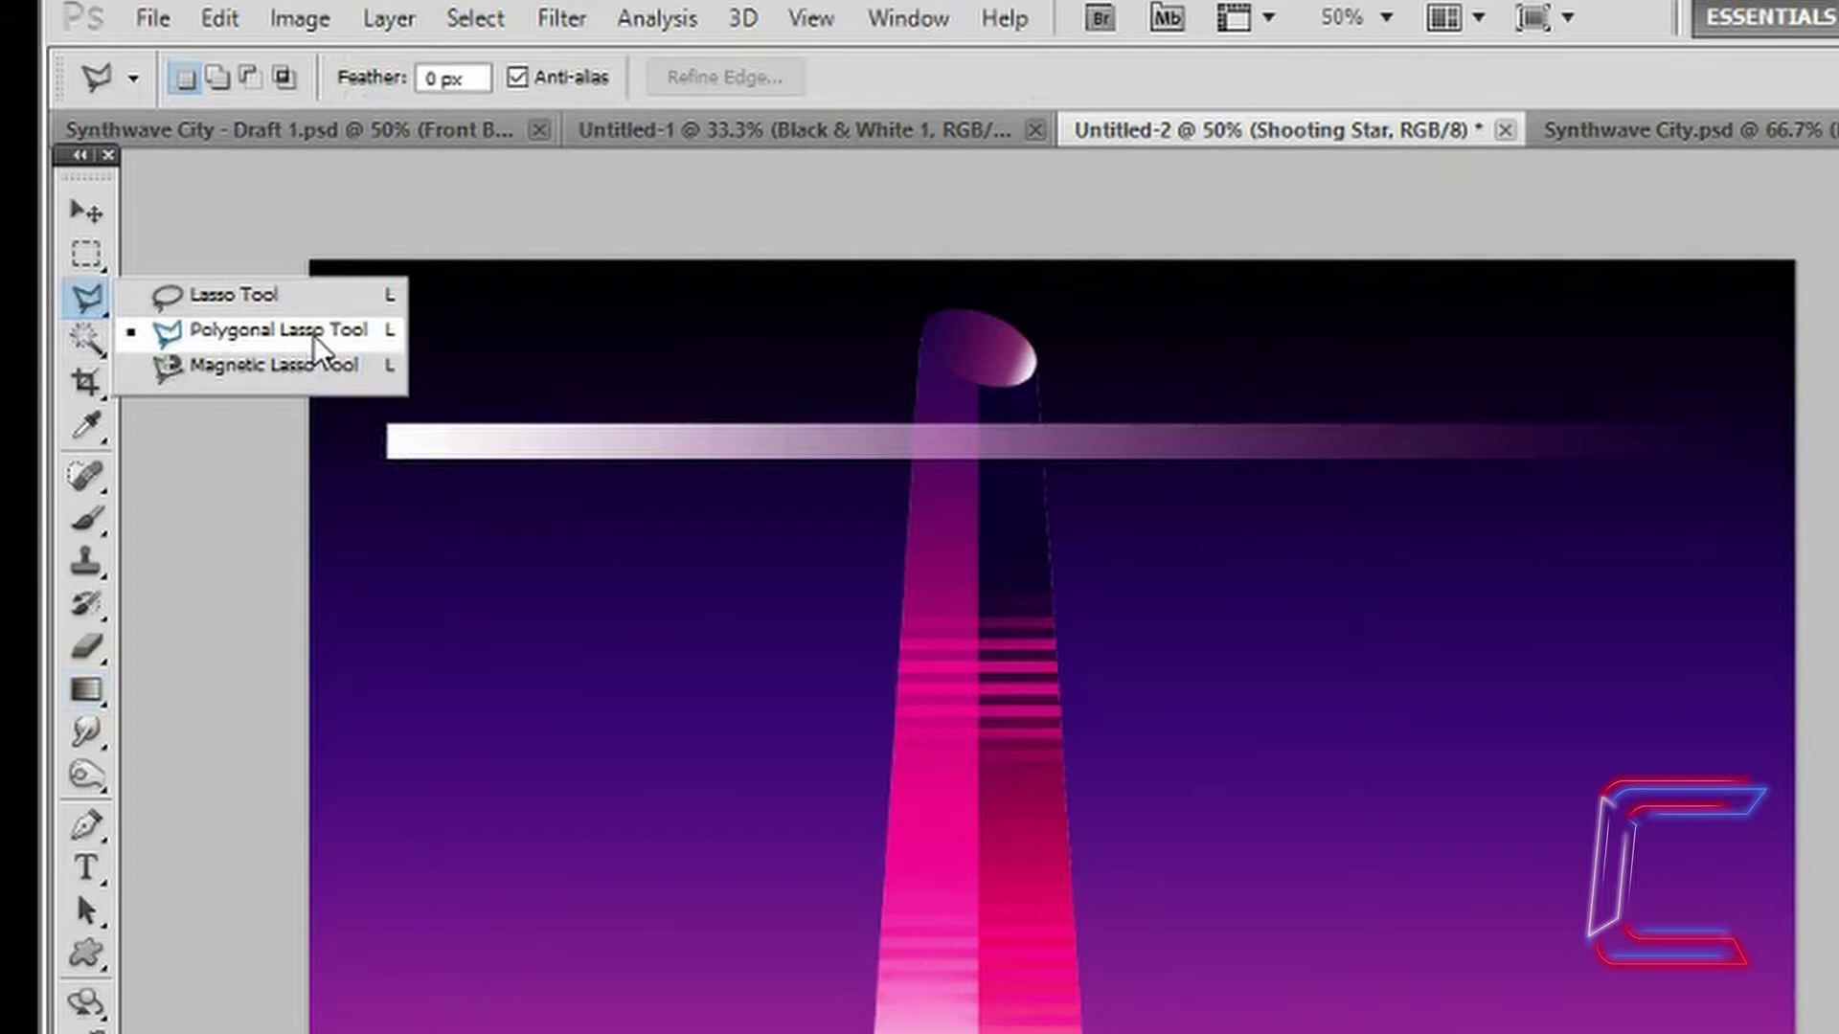
left_click(313, 335)
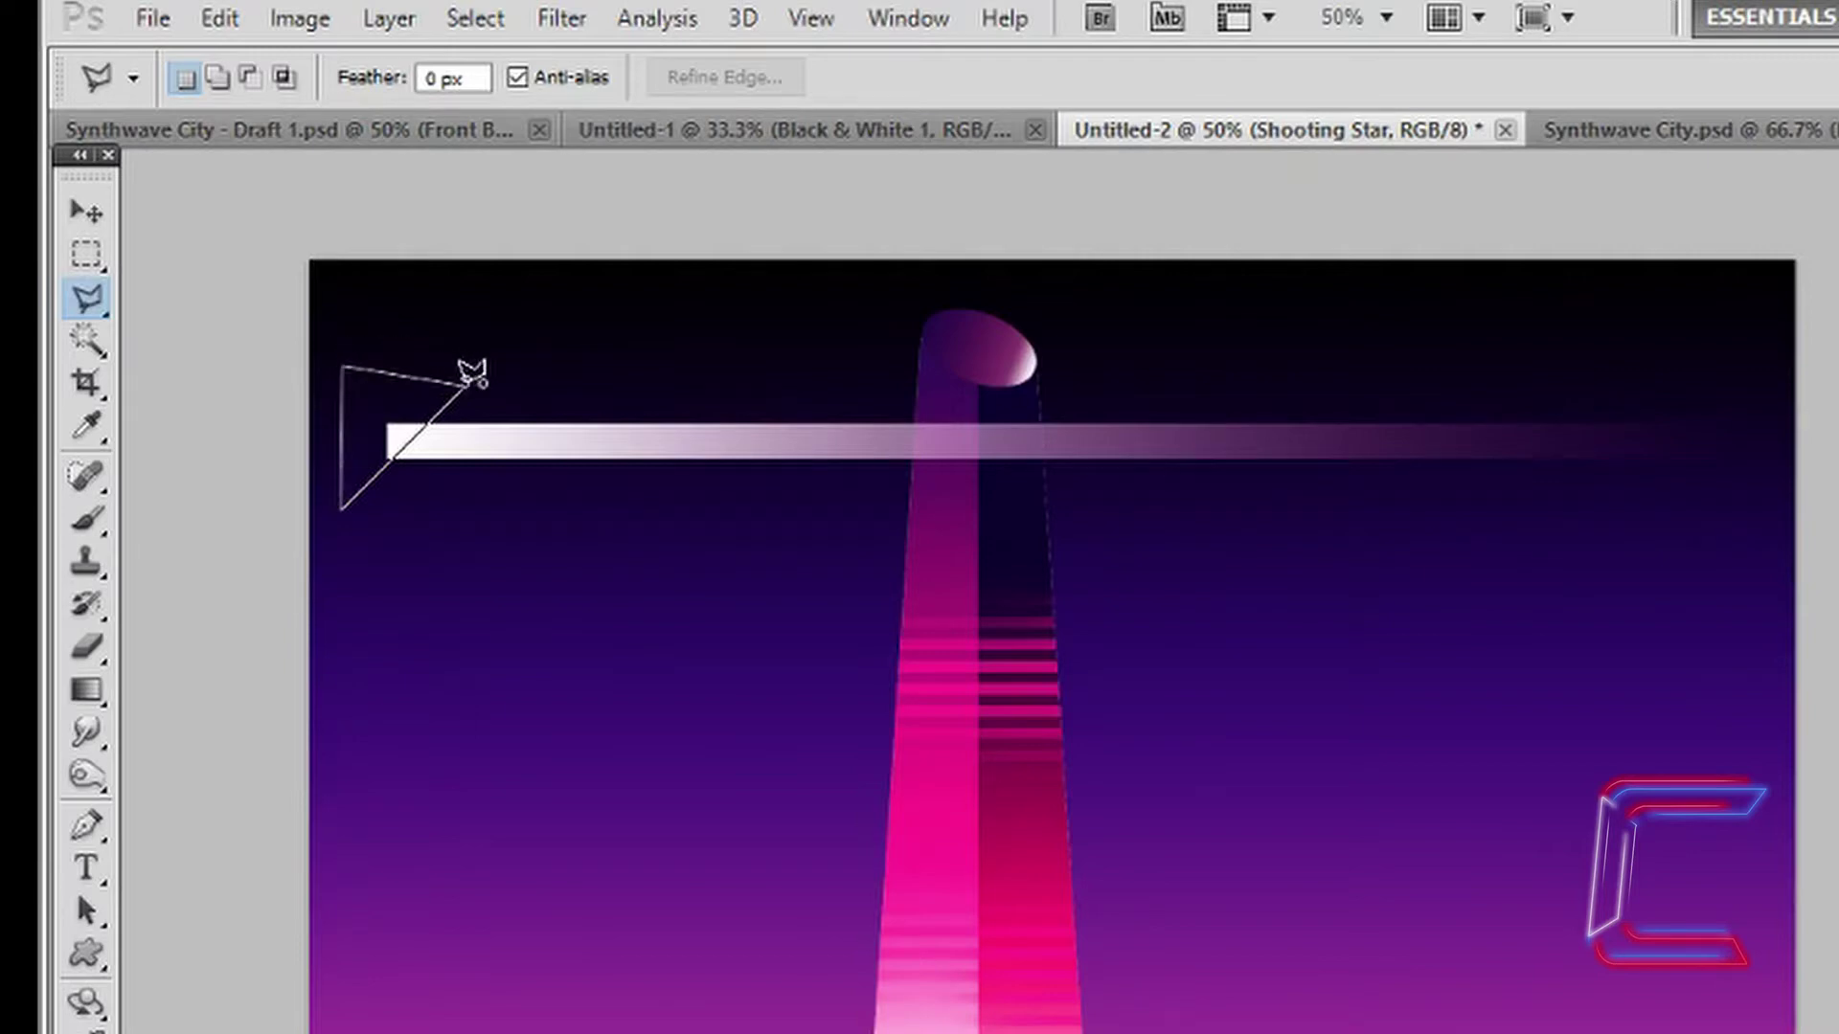
left_click(466, 383)
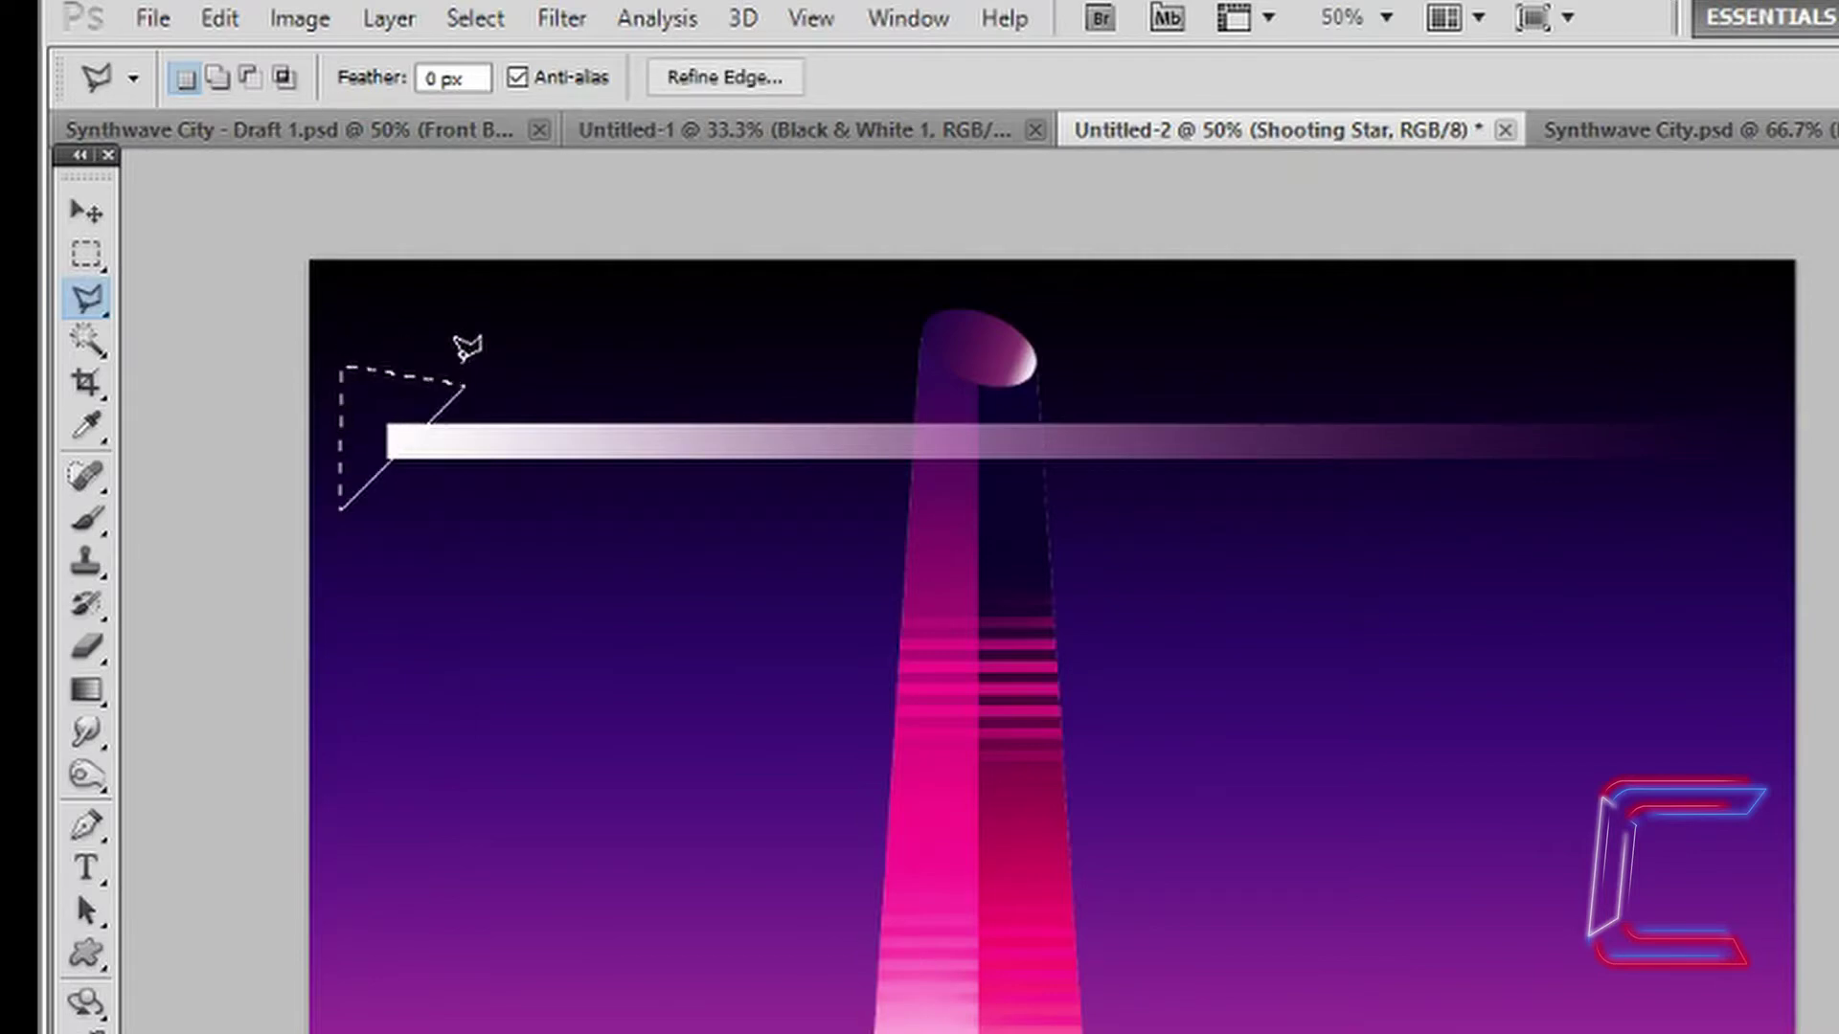
key("Delete")
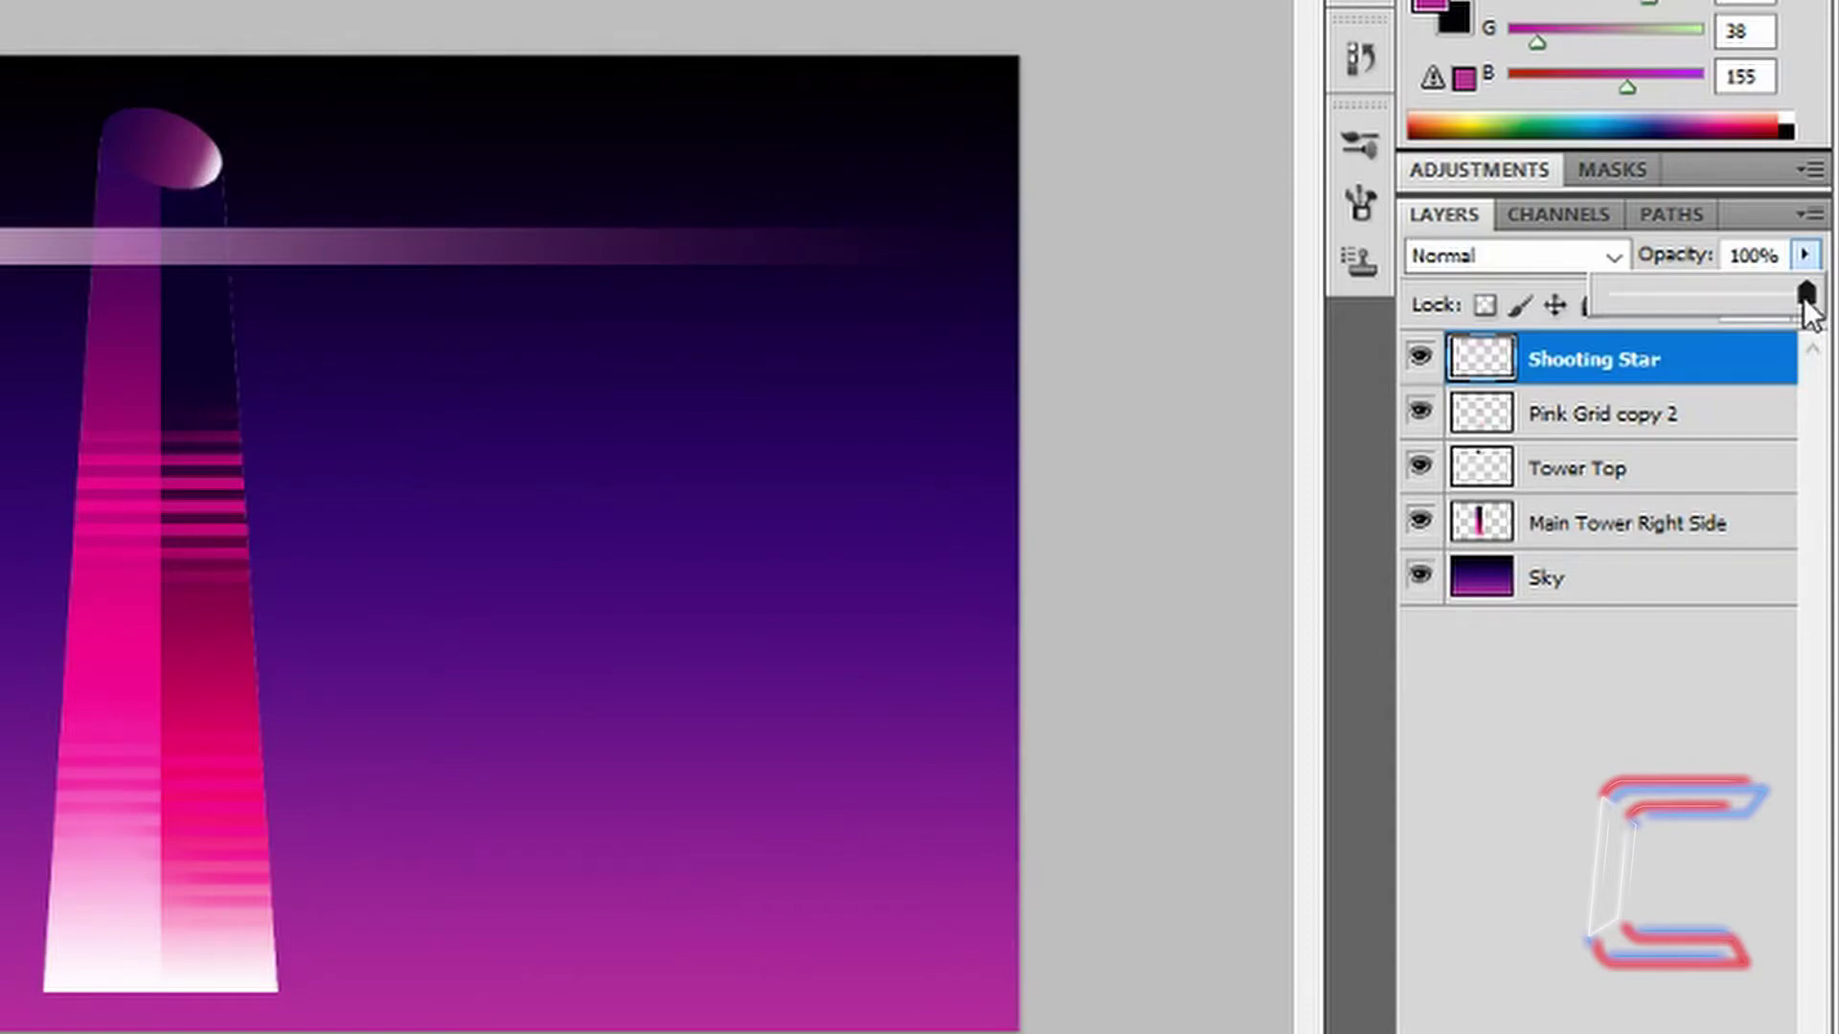
Step: Lower the Shooting Star layer's opacity and remove the part of the streak that overlaps the main tower
left_click_drag(1804, 302, 1768, 300)
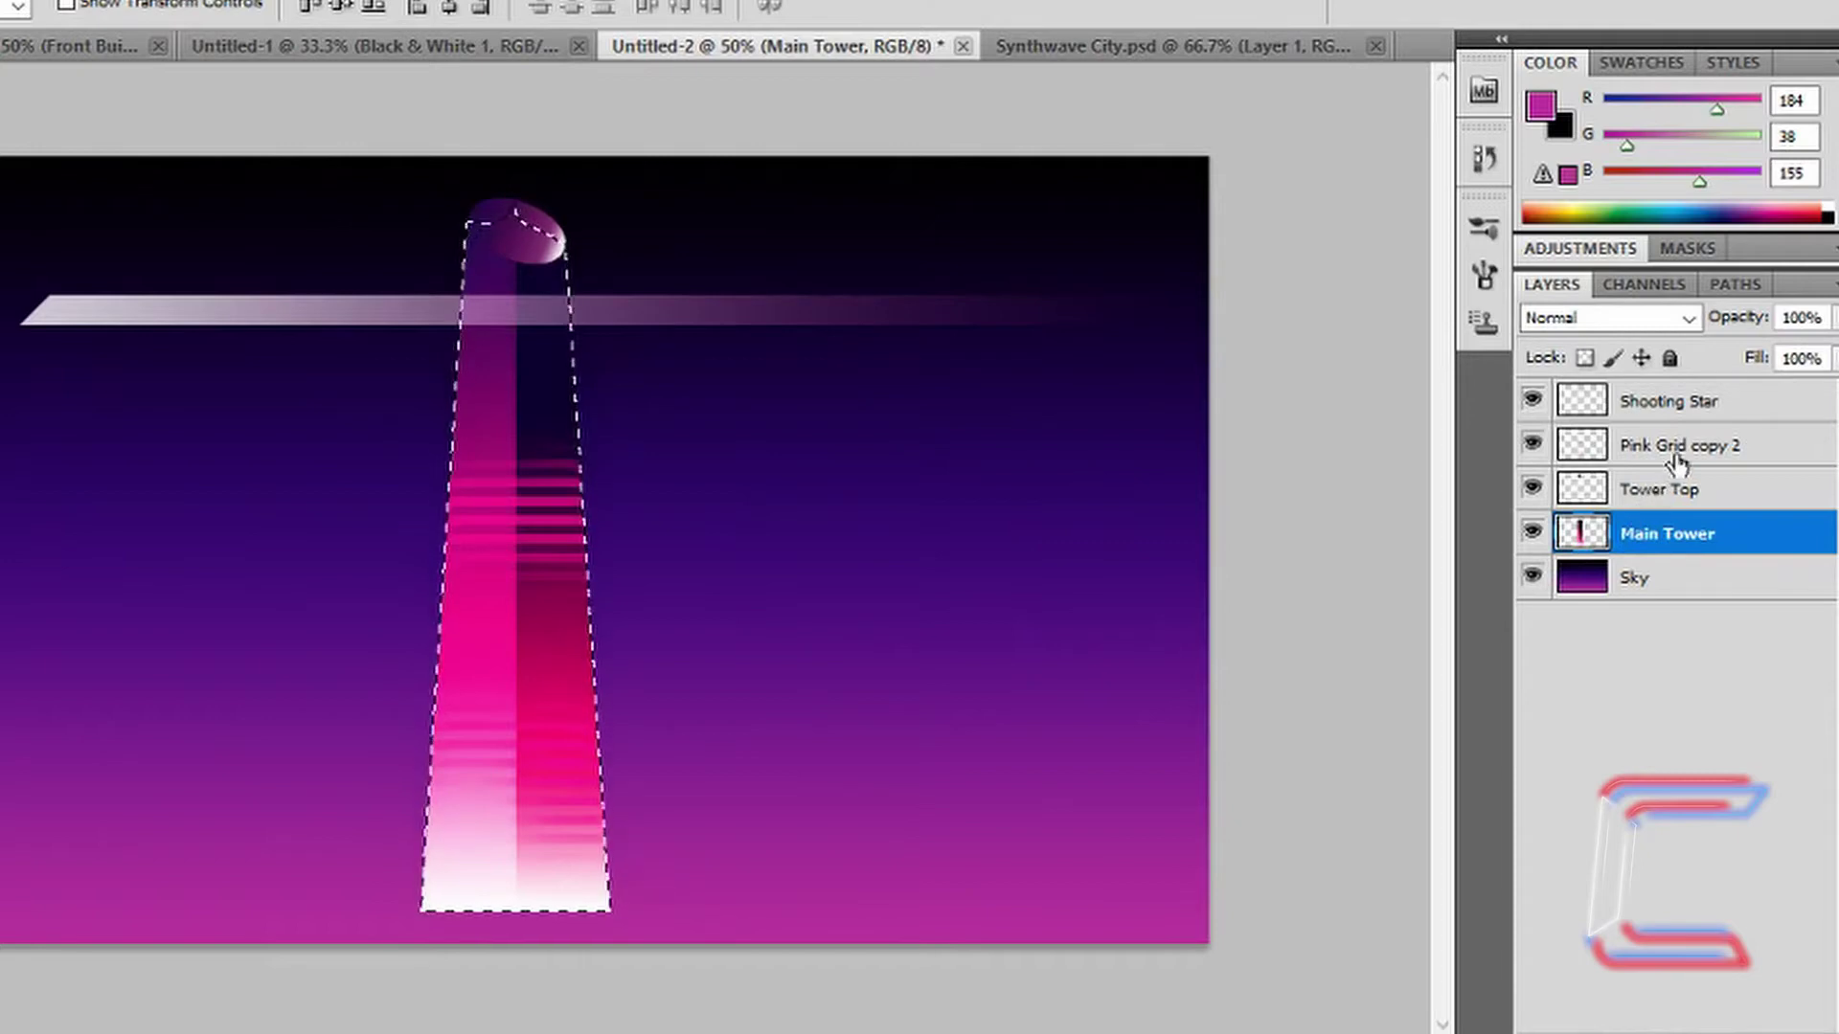
left_click(1676, 412)
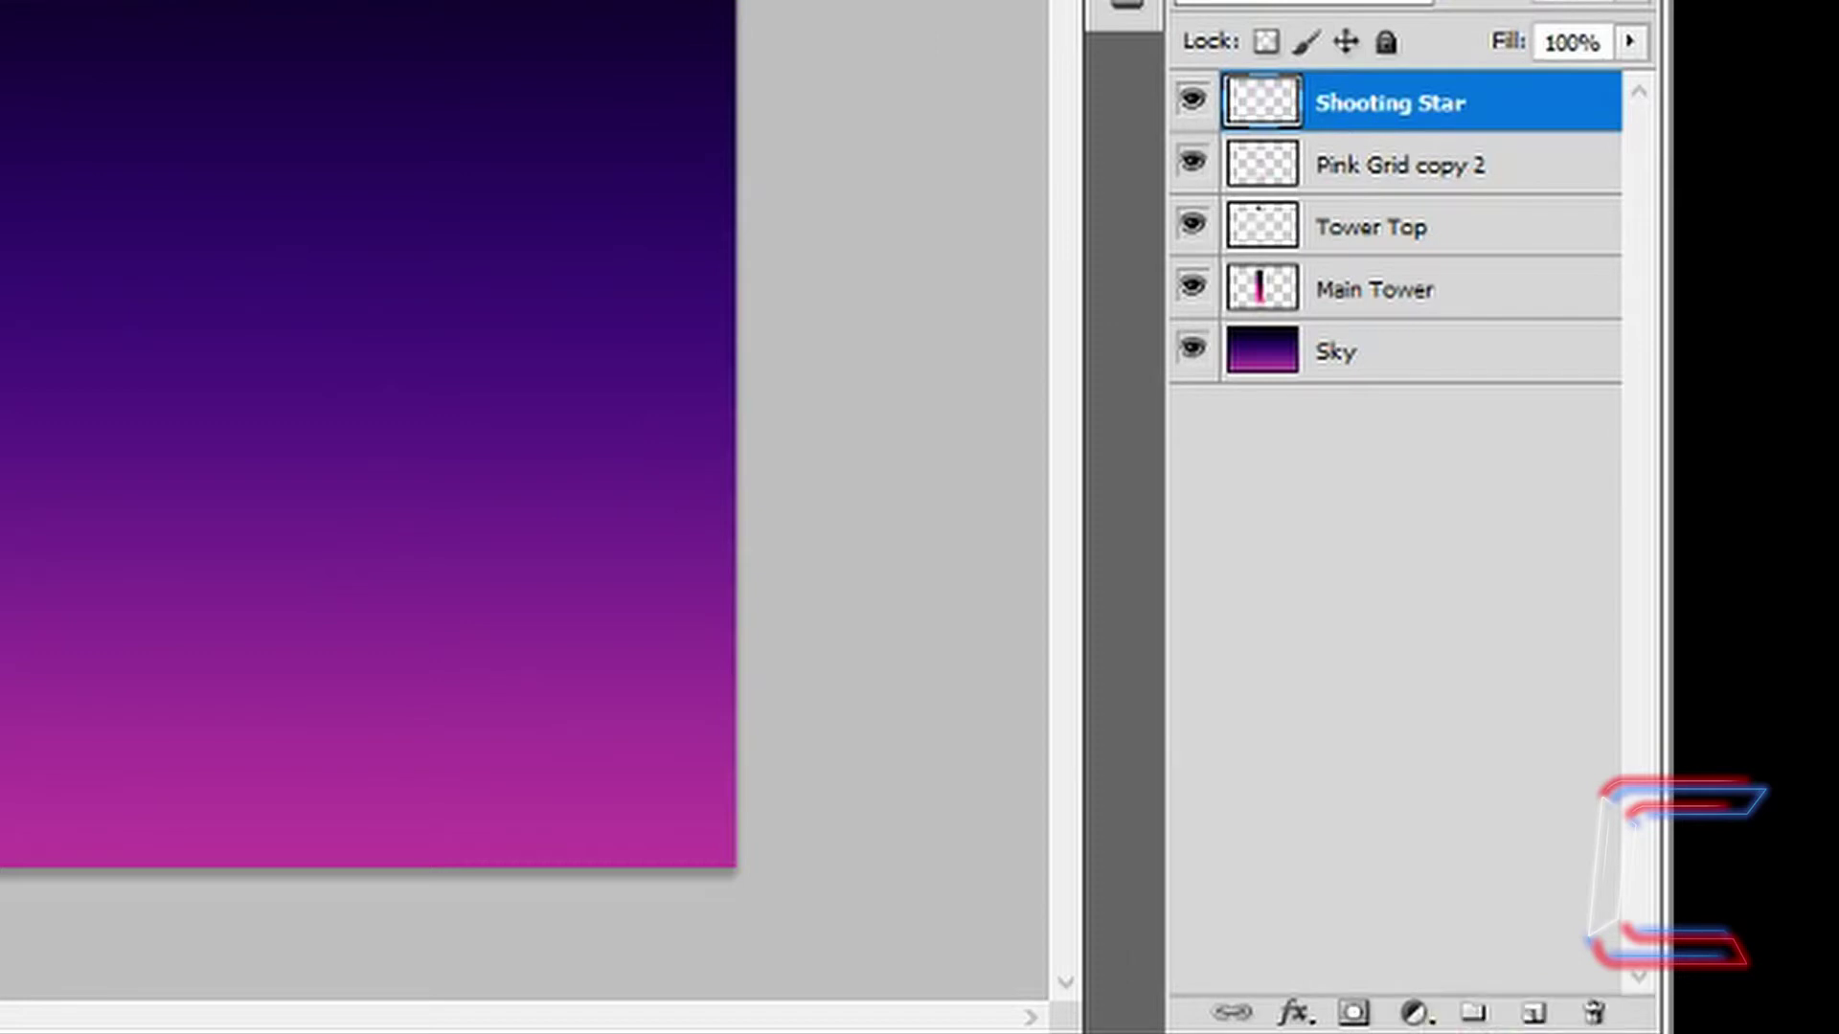
Step: Add a new layer above Shooting Star and name it City Light
left_click(1534, 1015)
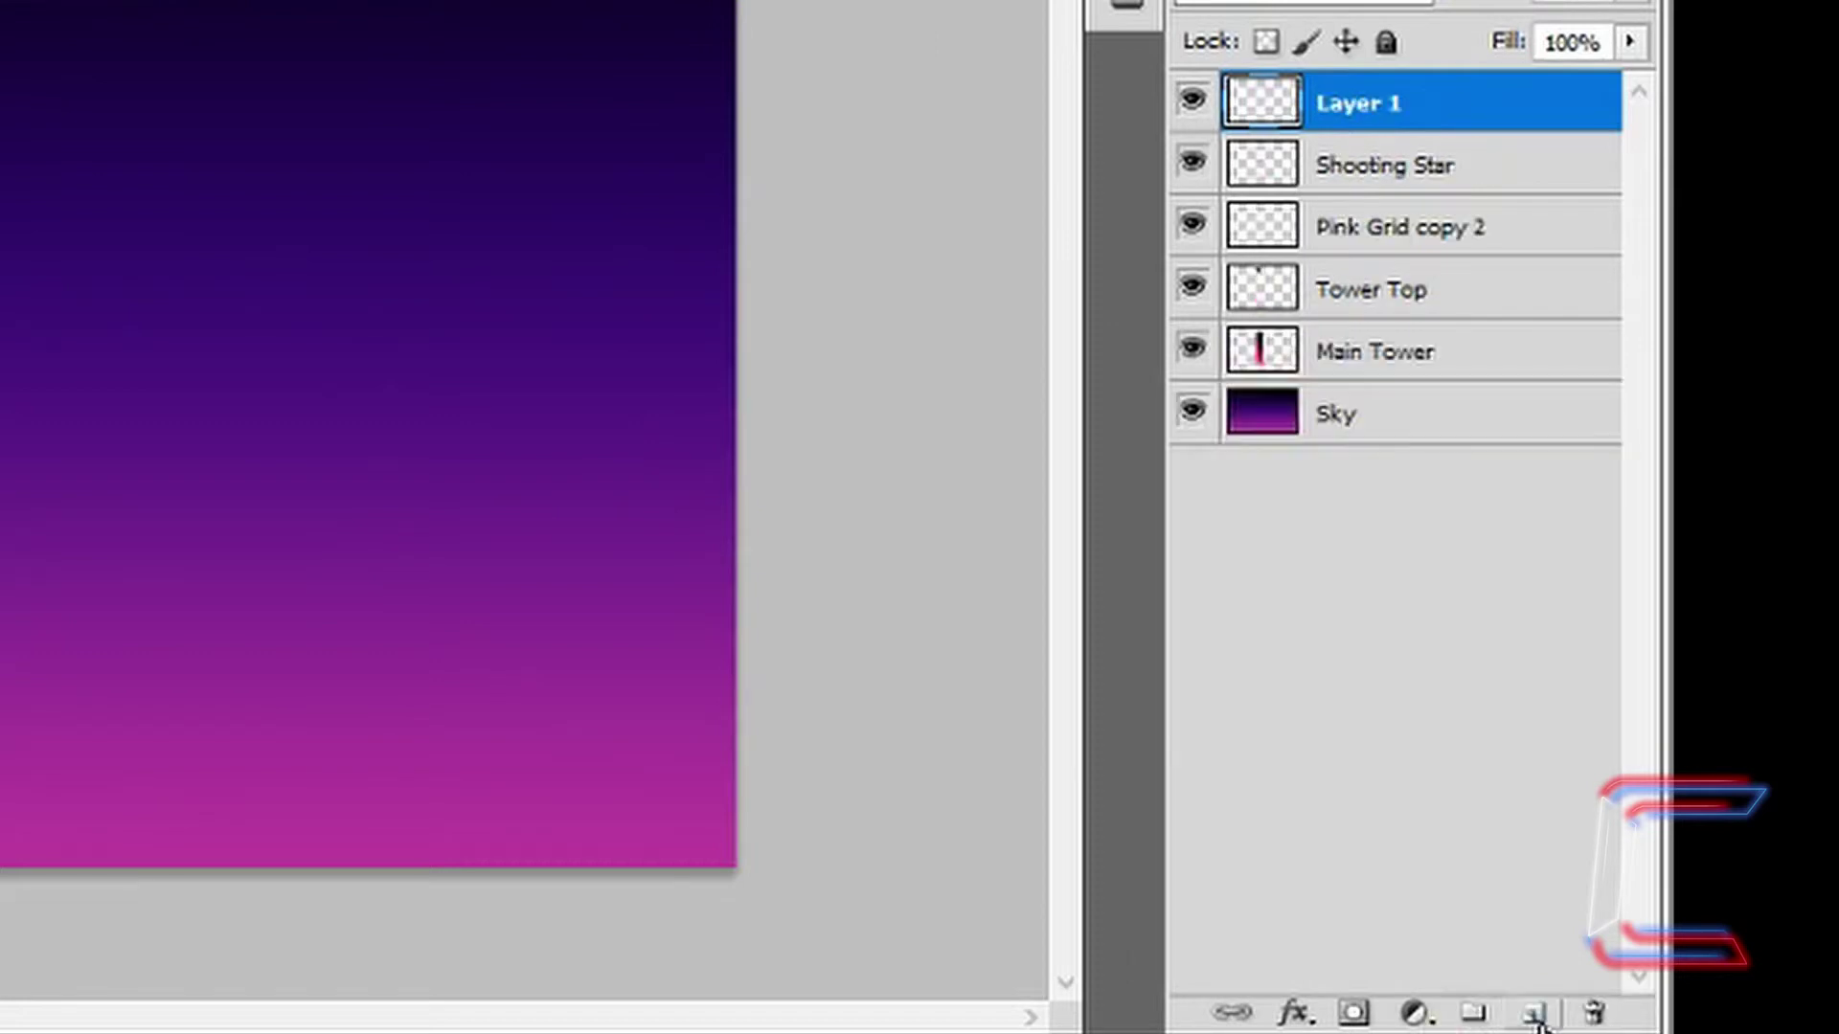
double_click(1350, 102)
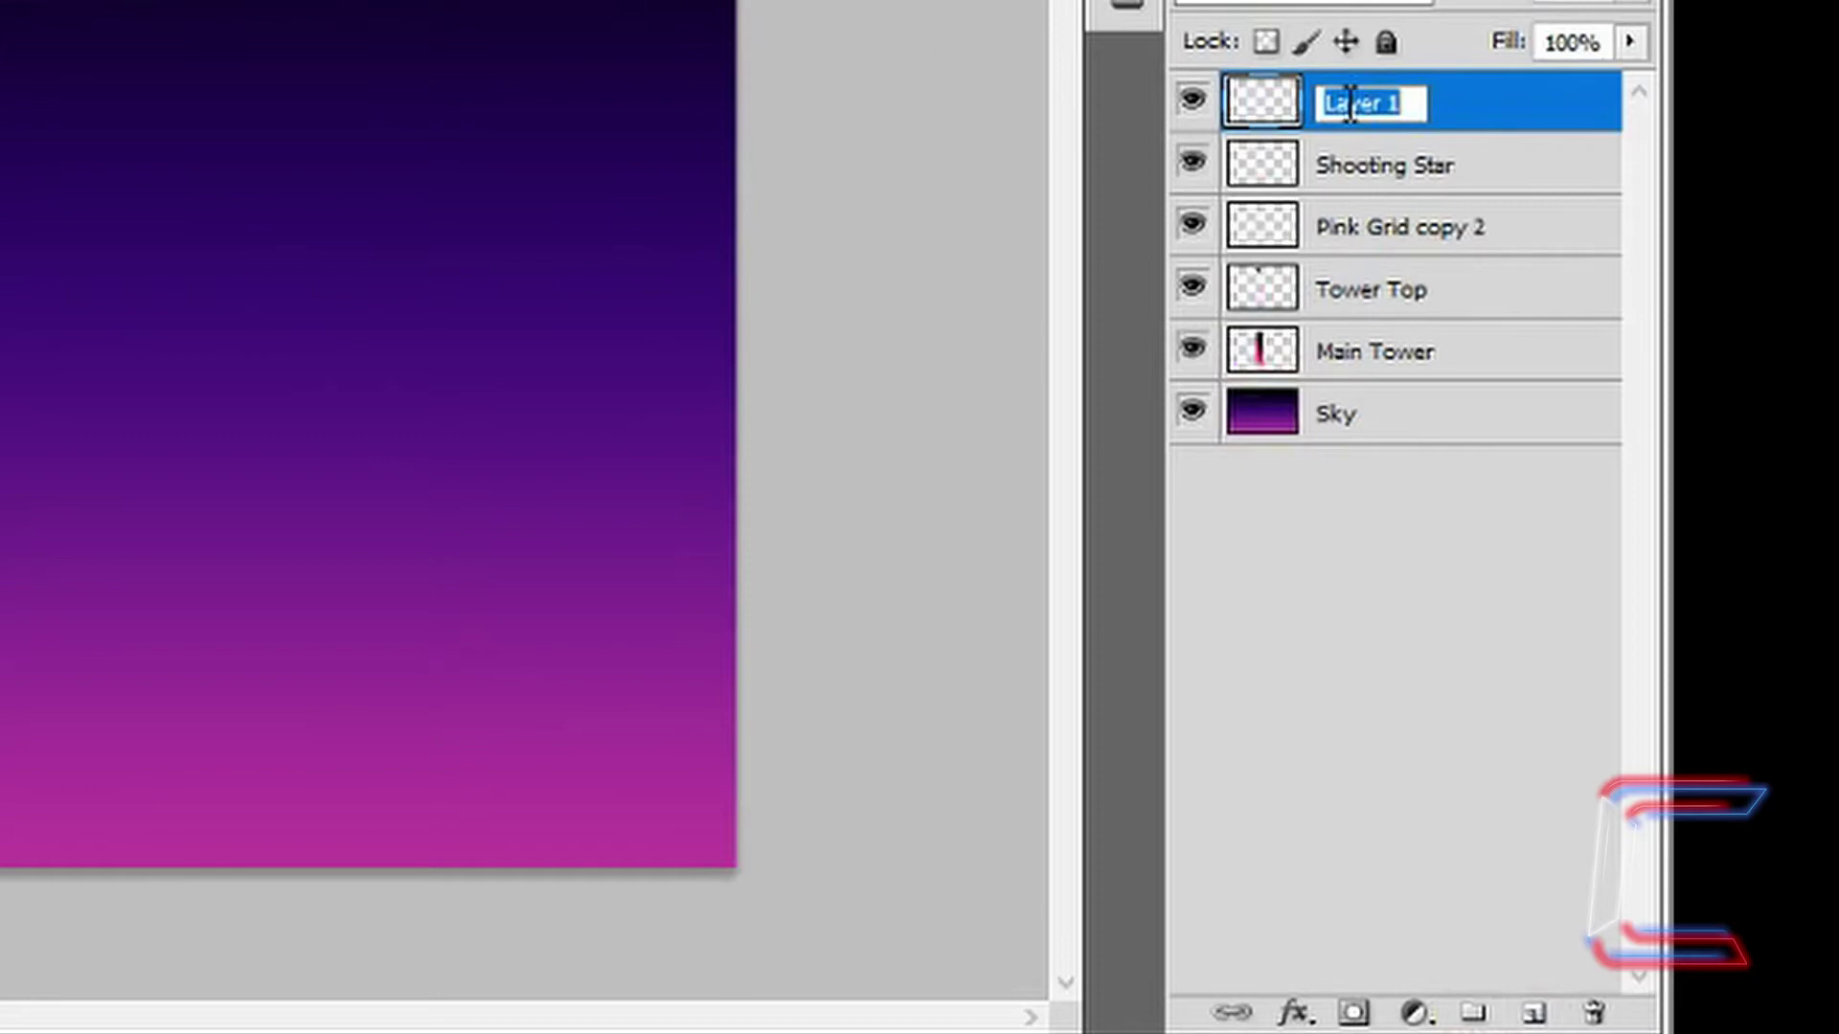
type("City Light")
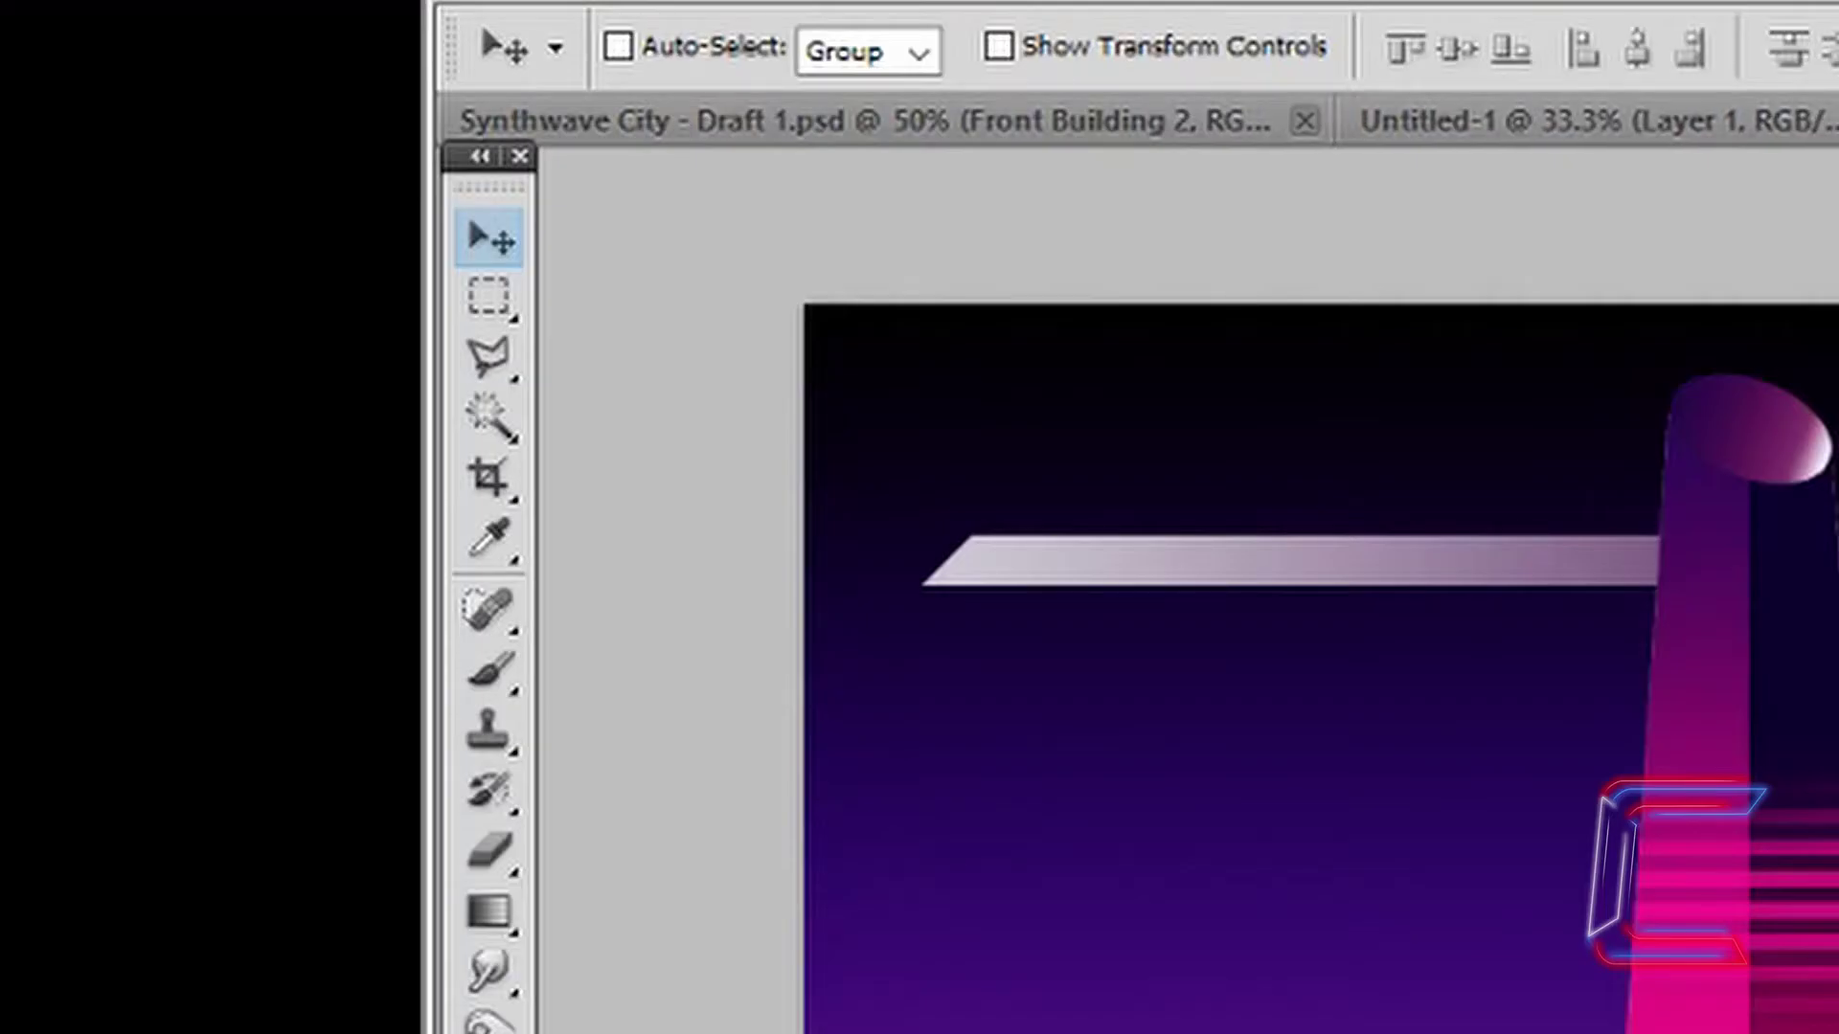
Step: Paint a single soft white glow on the middle of the tower with a 473 px brush at 0% hardness
left_click(502, 675)
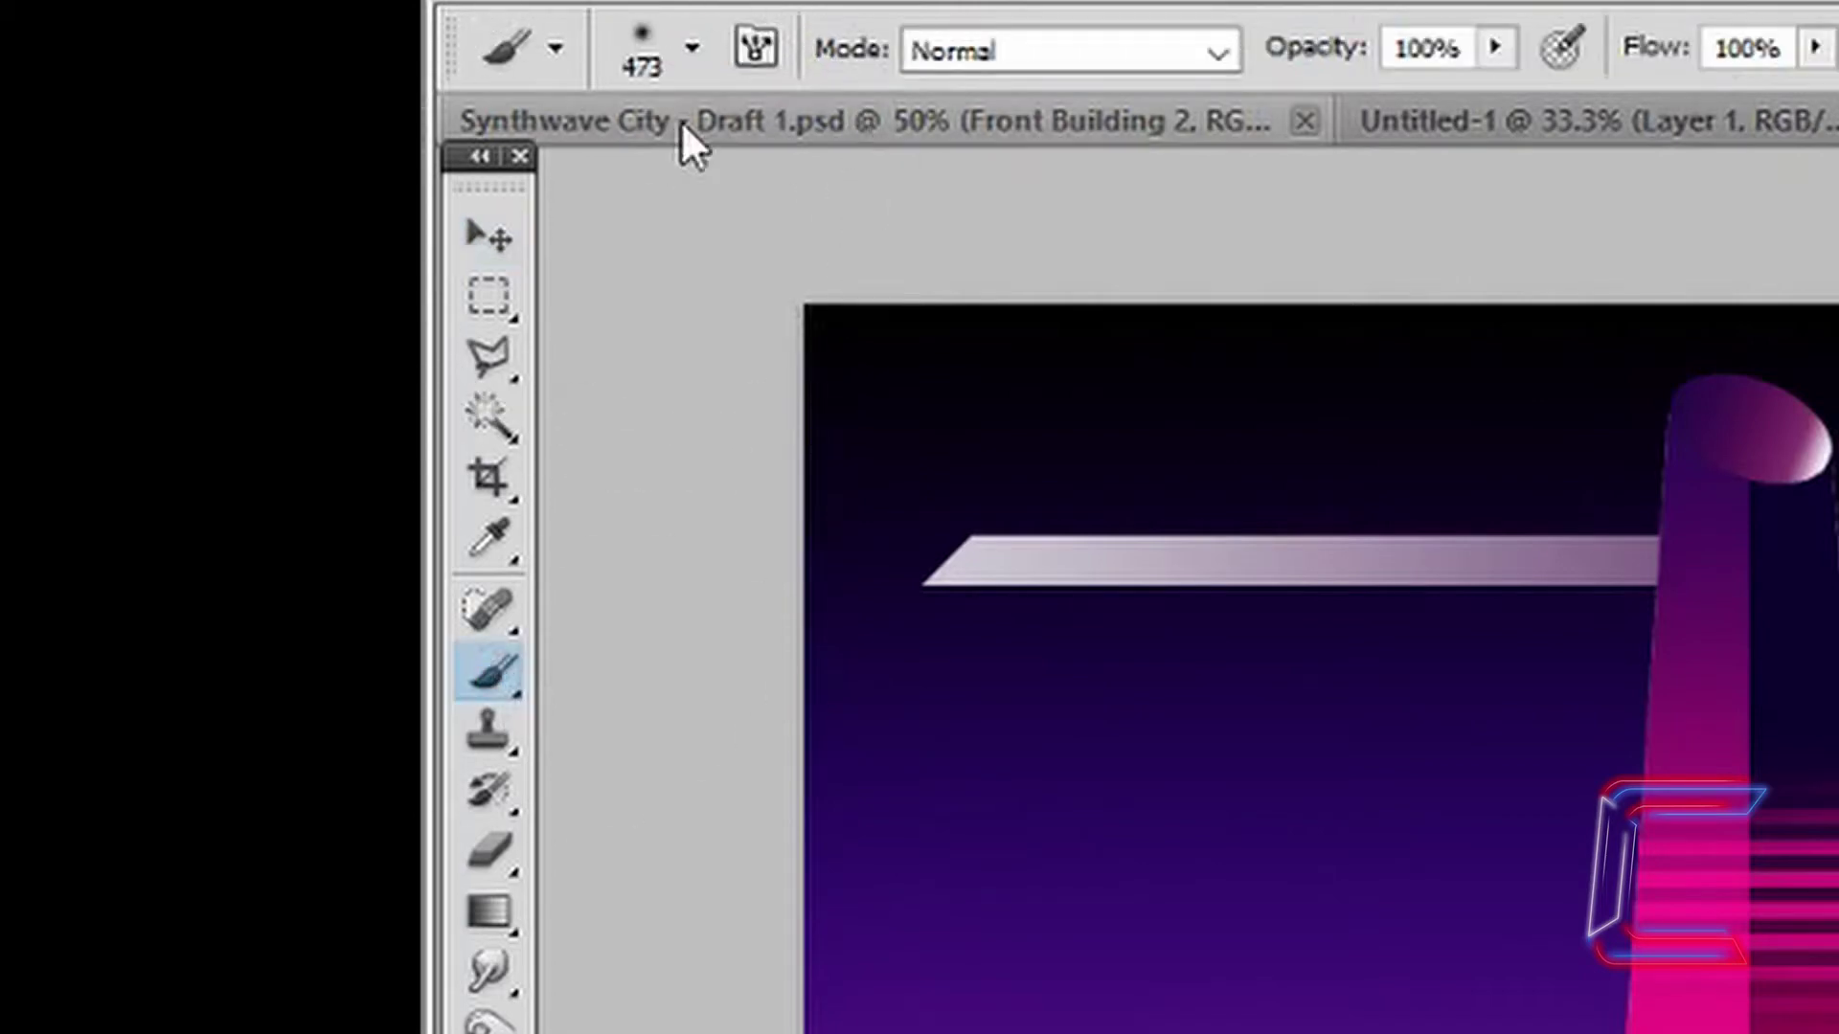
left_click(692, 48)
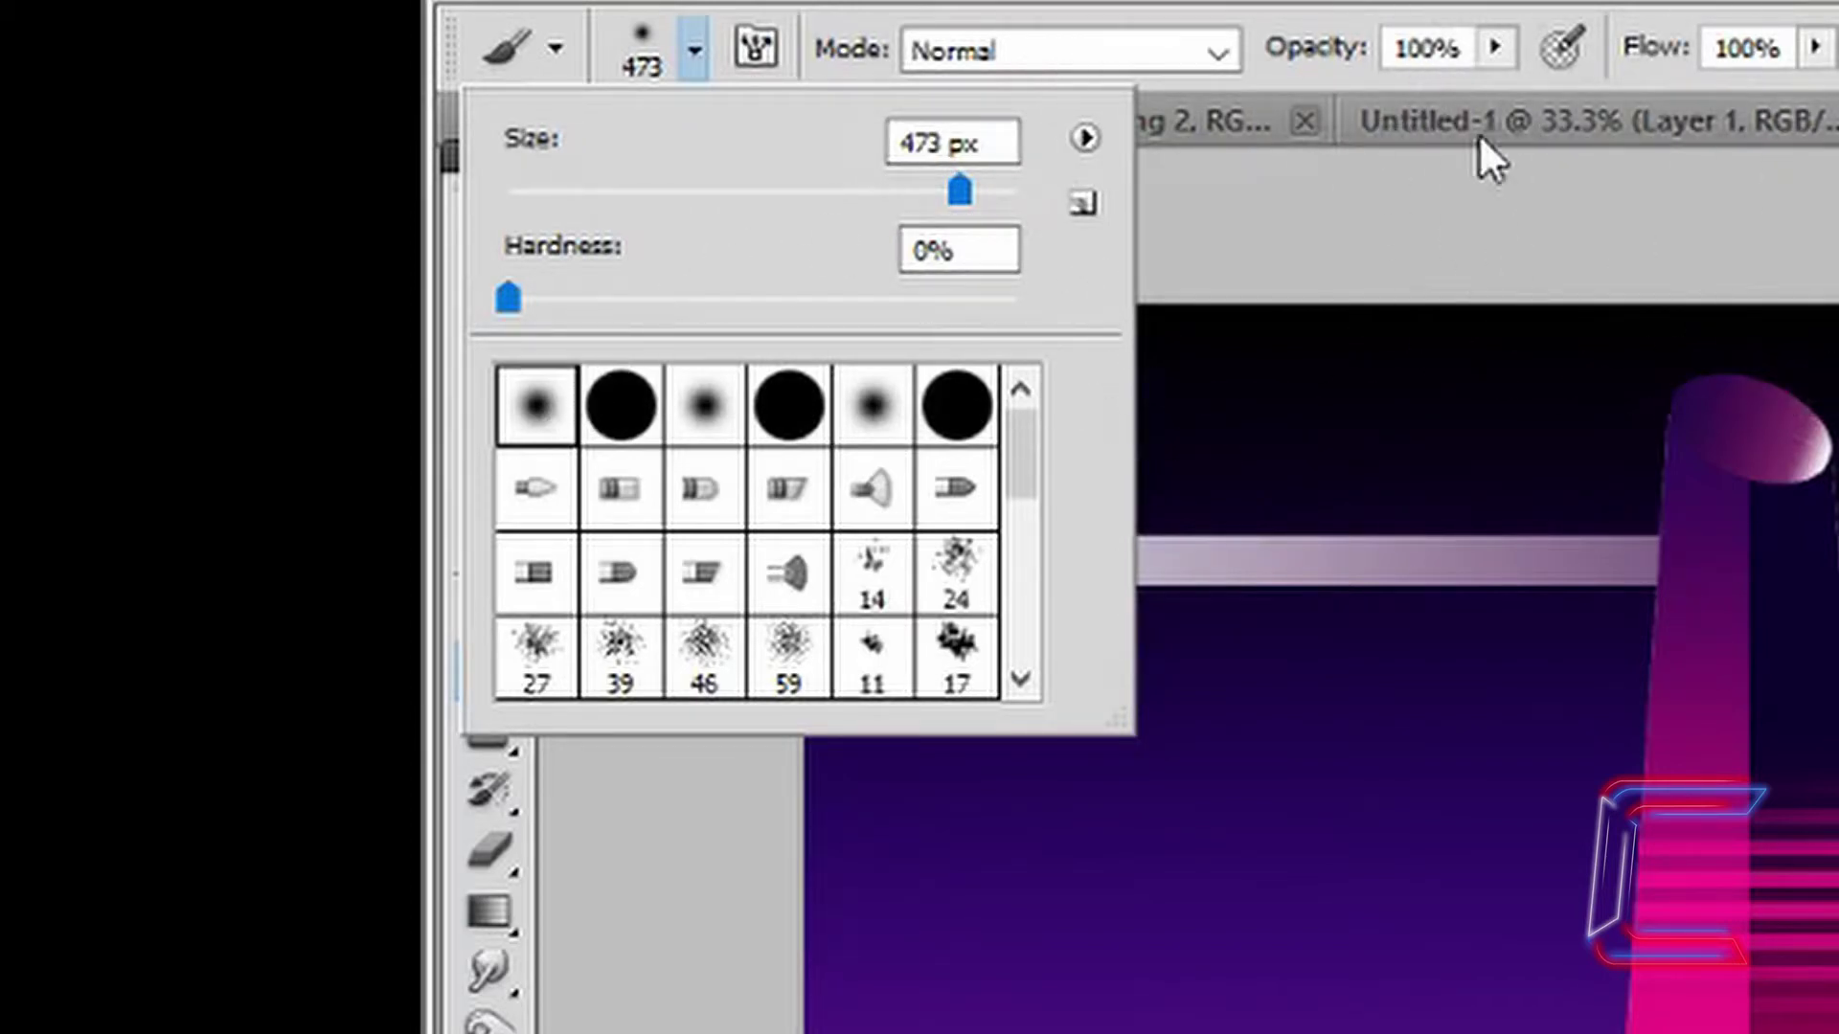
key("Escape")
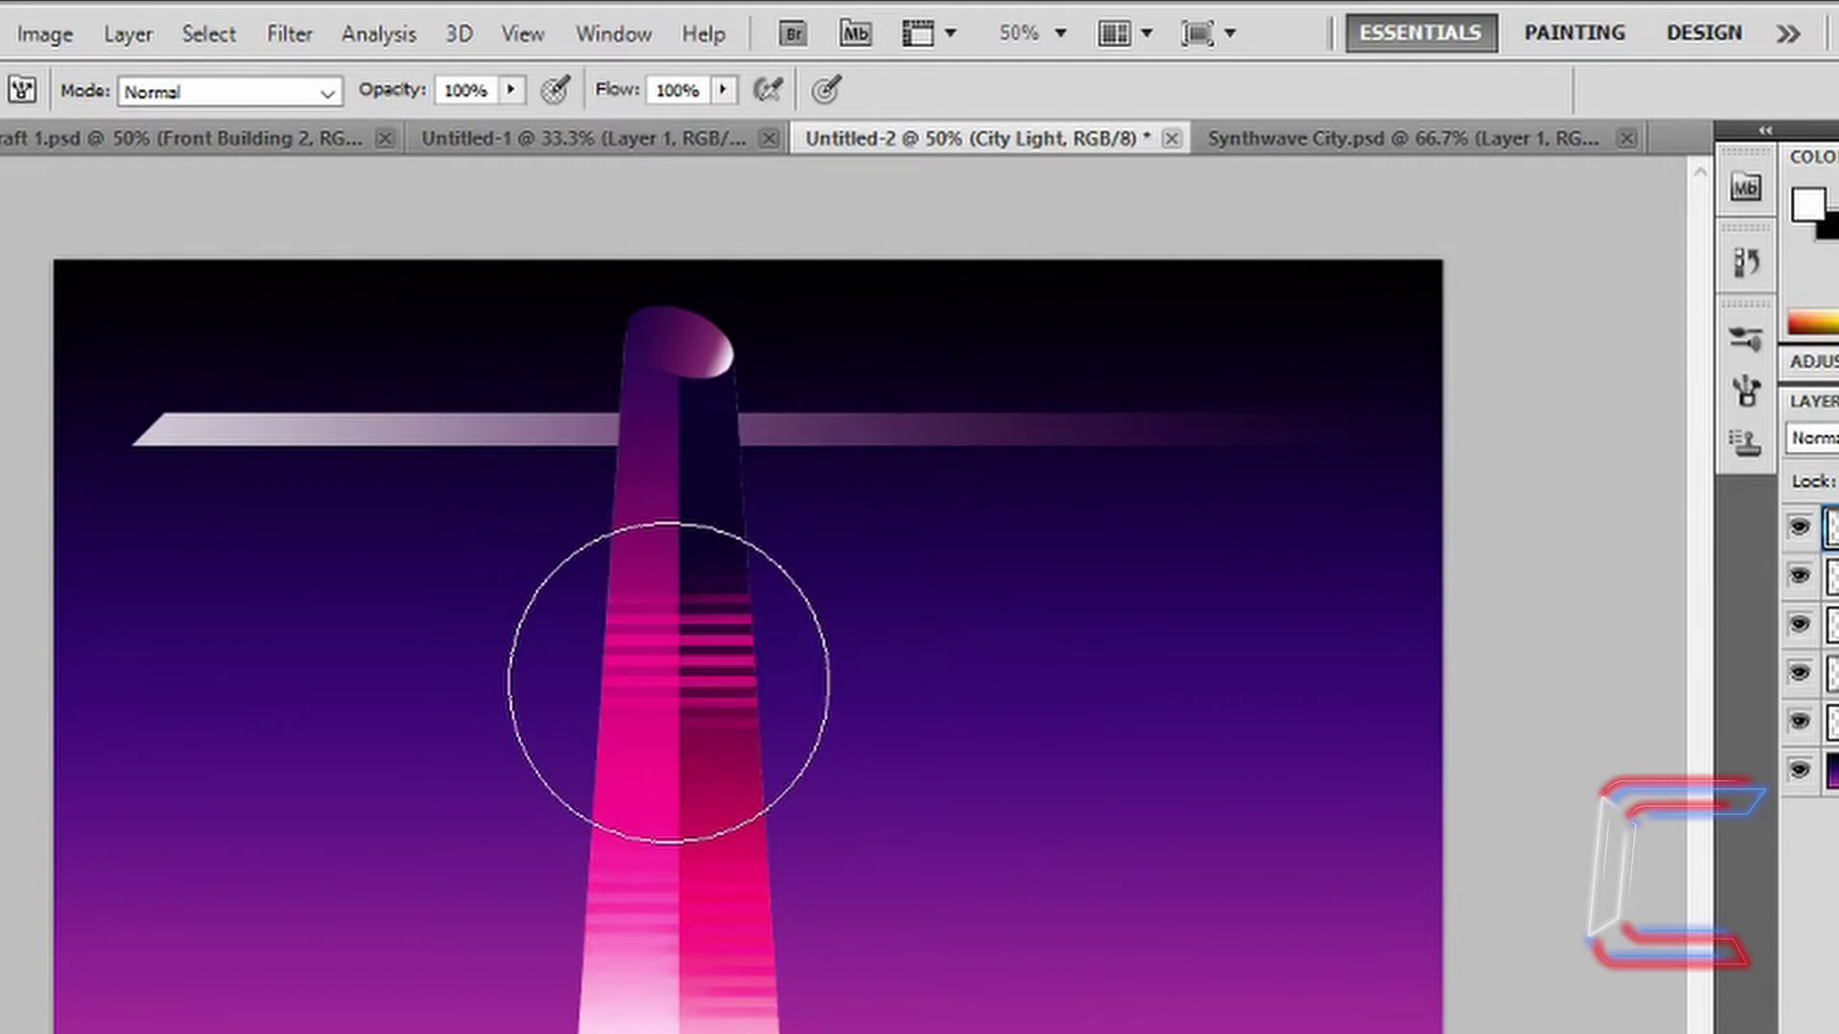
left_click(681, 673)
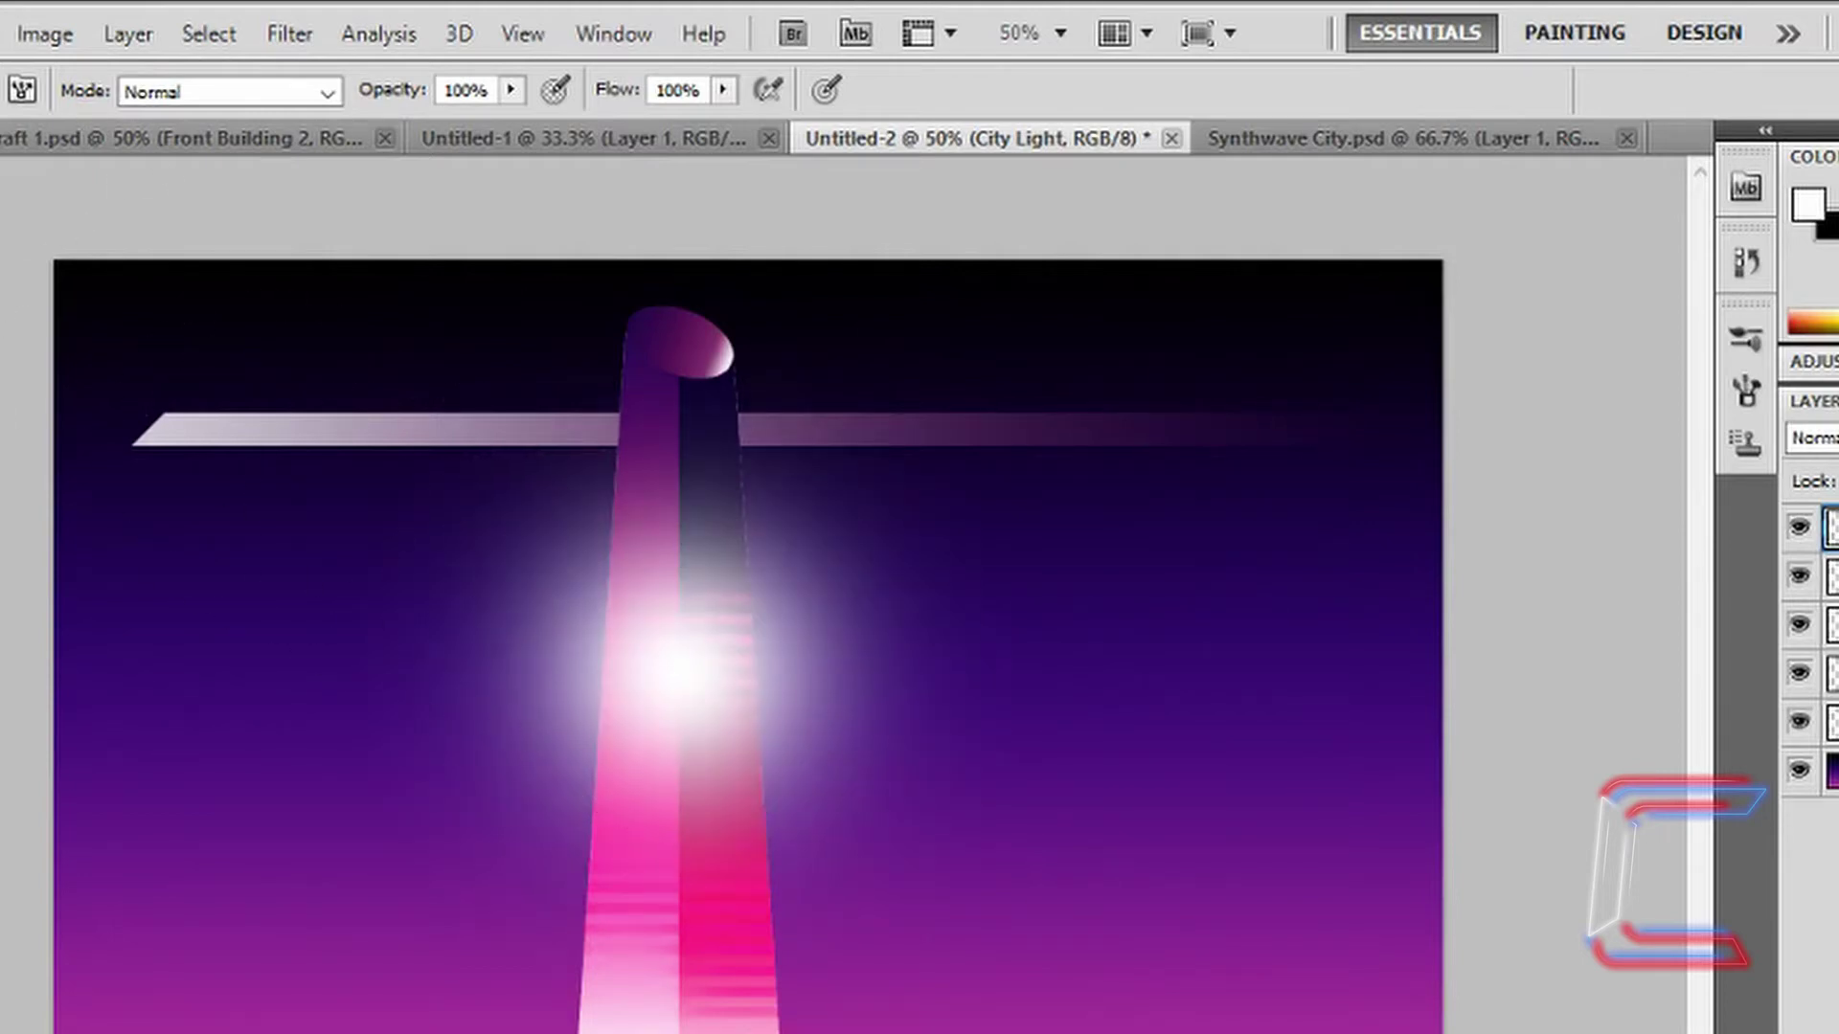
Step: Warp the City Light glow, bulging both sides outward so it stretches widely across the tower
left_click(2, 34)
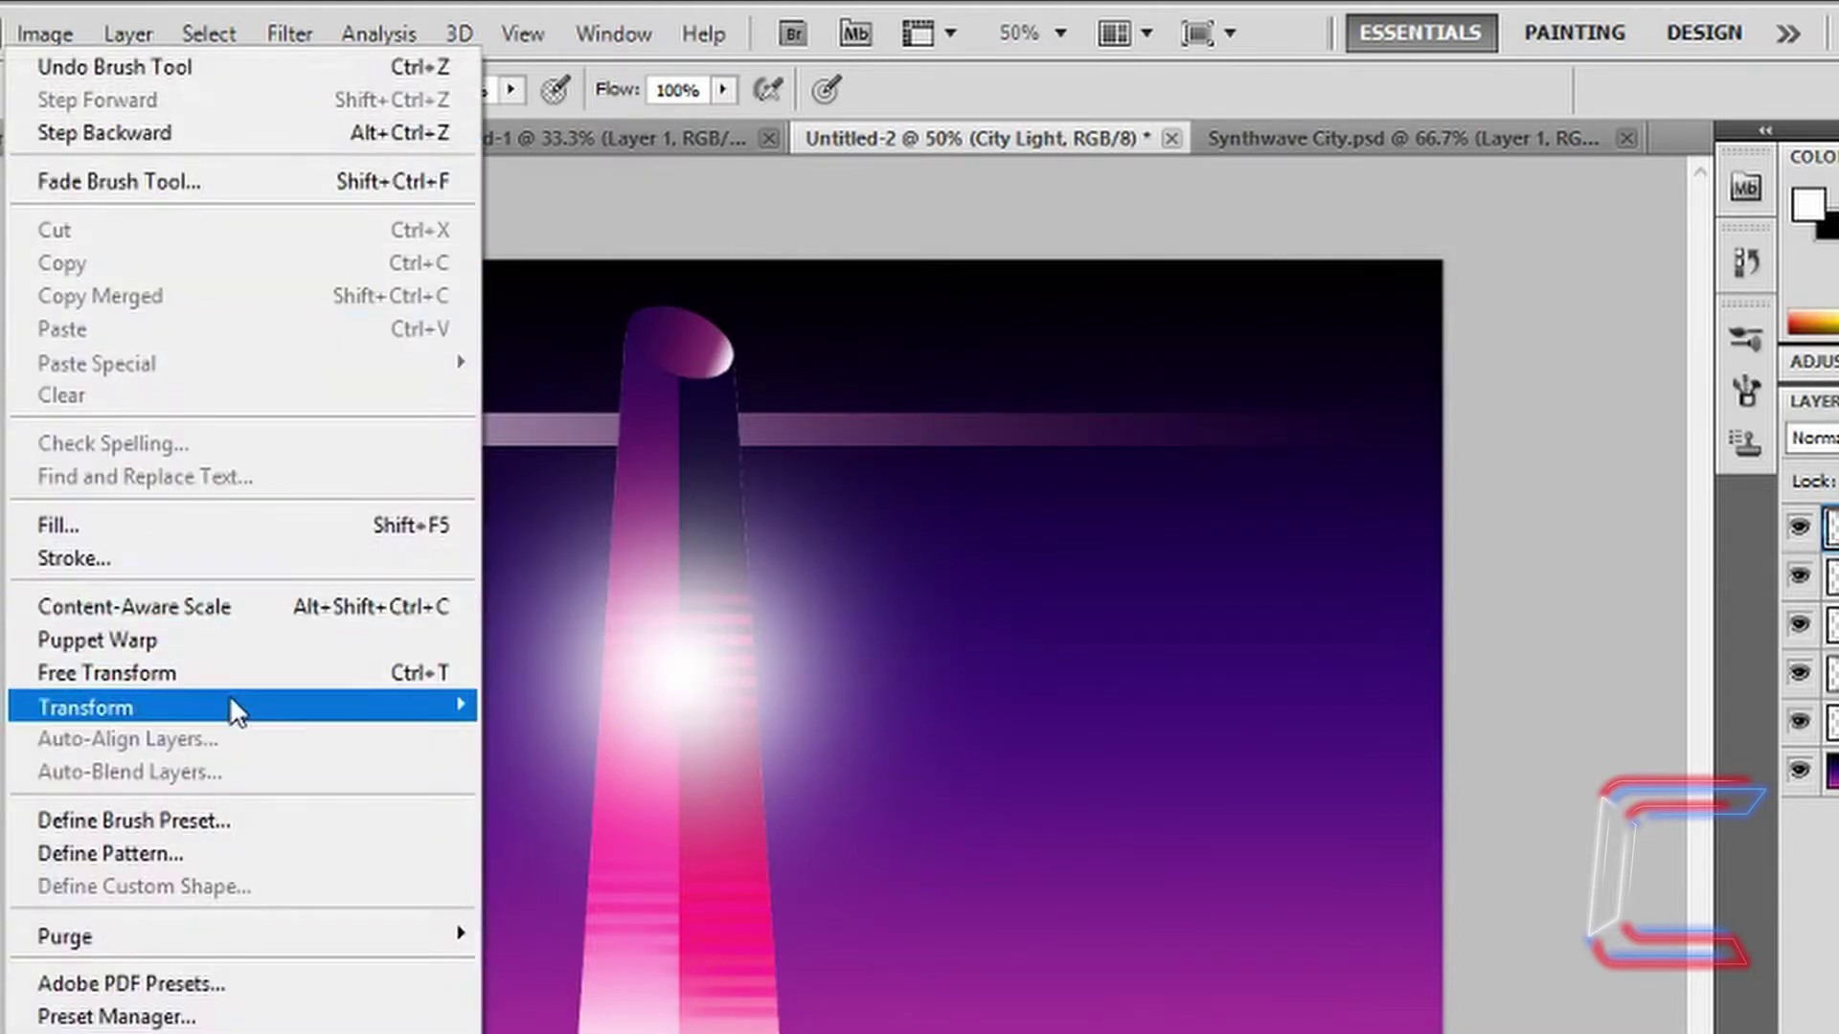
mouse_move(230, 705)
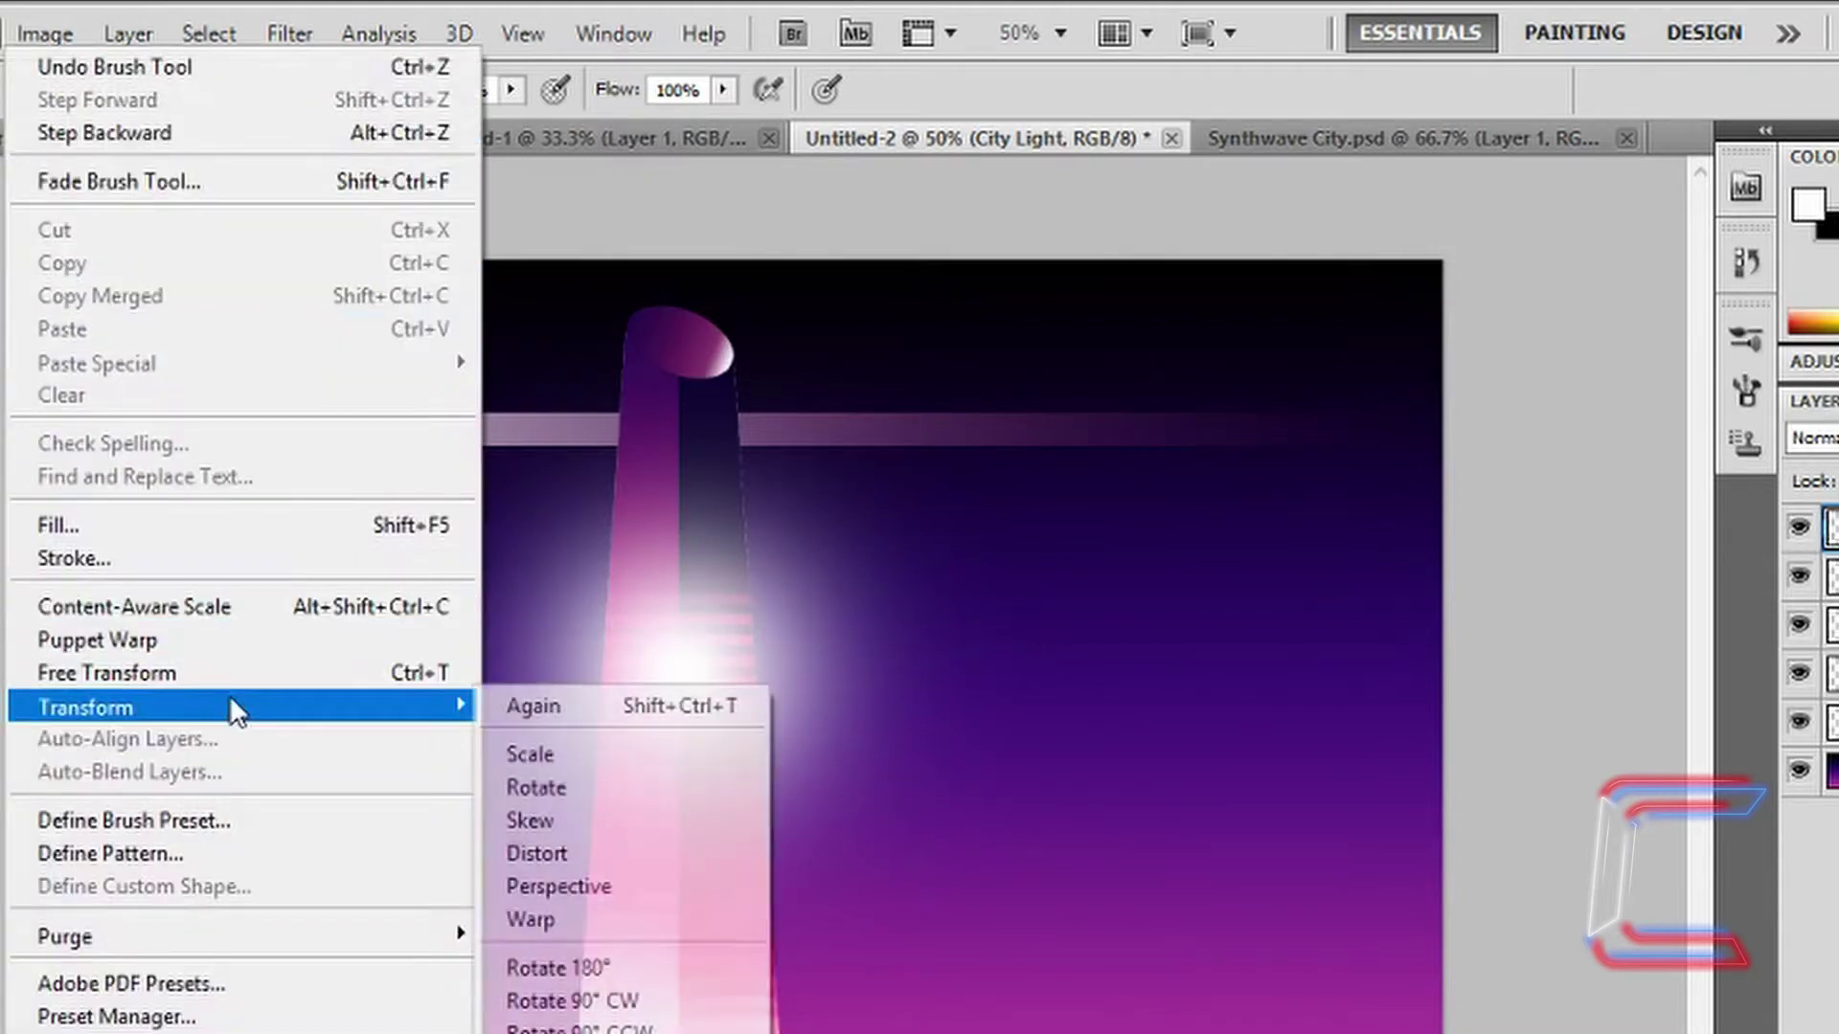
left_click(589, 915)
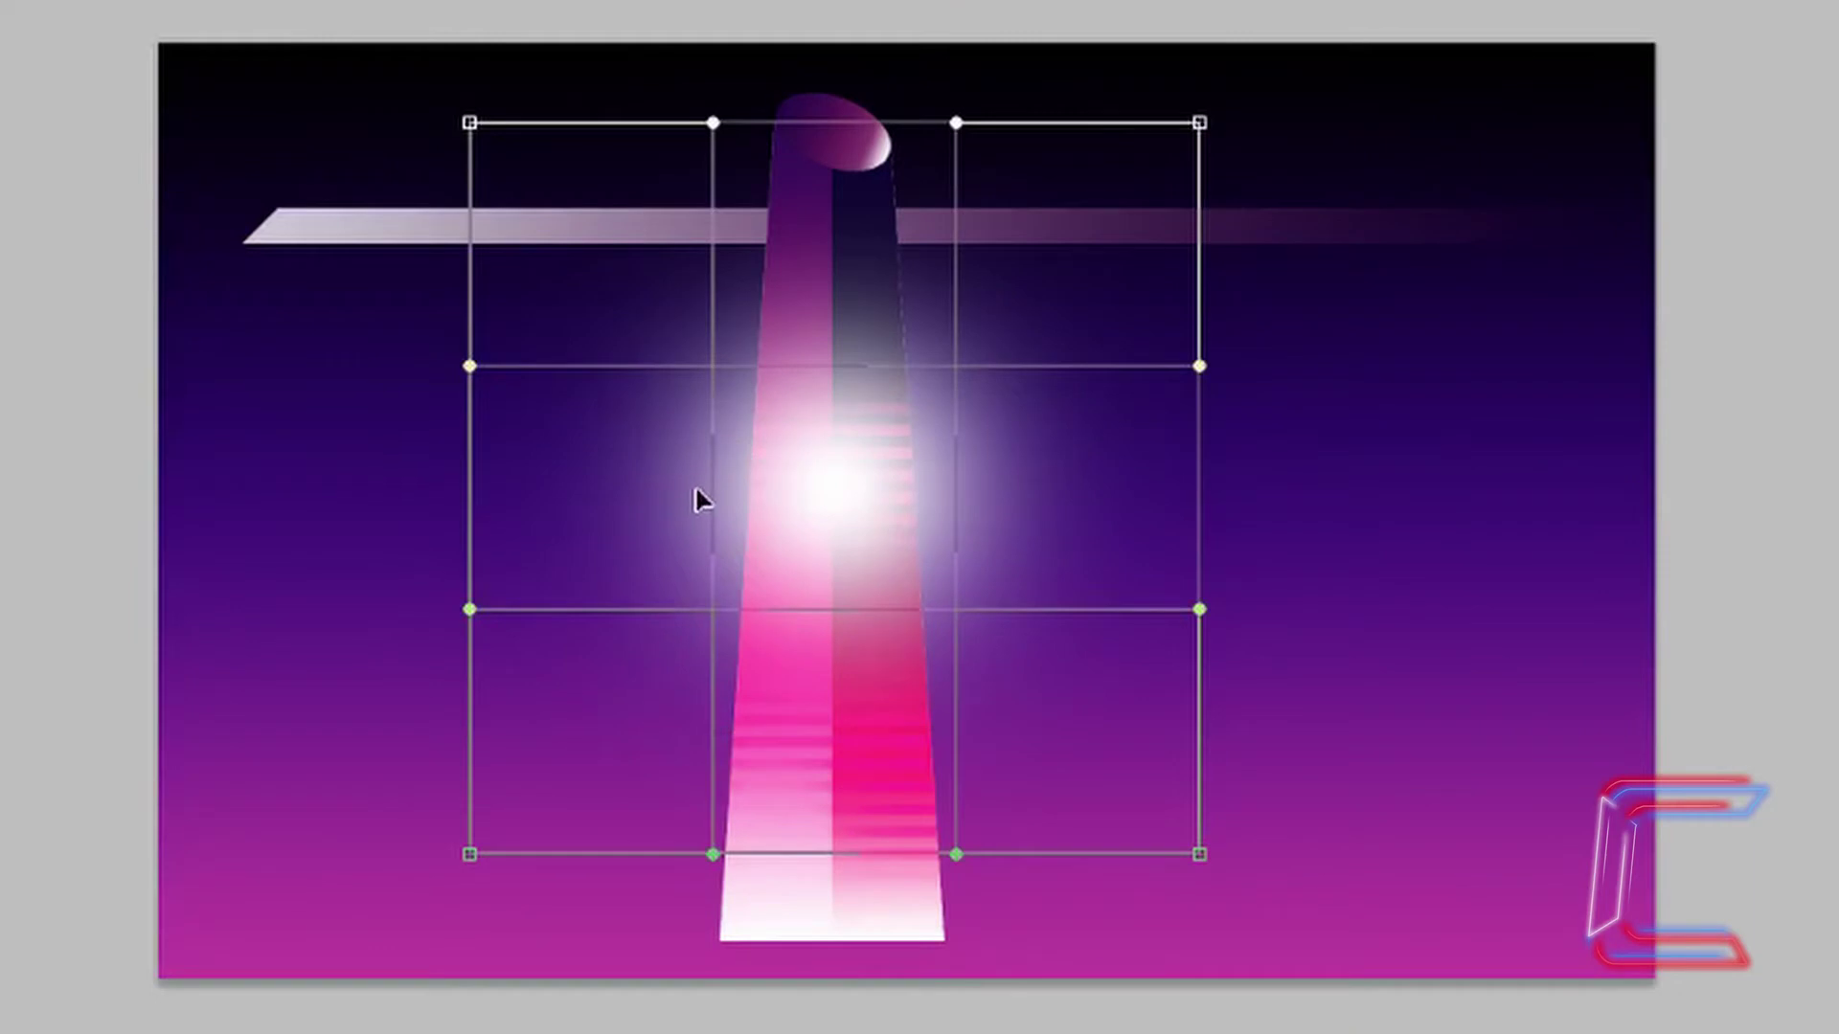
left_click_drag(695, 490, 919, 508)
left_click_drag(464, 513, 301, 522)
left_click_drag(1205, 503, 1364, 493)
left_click_drag(620, 436, 587, 431)
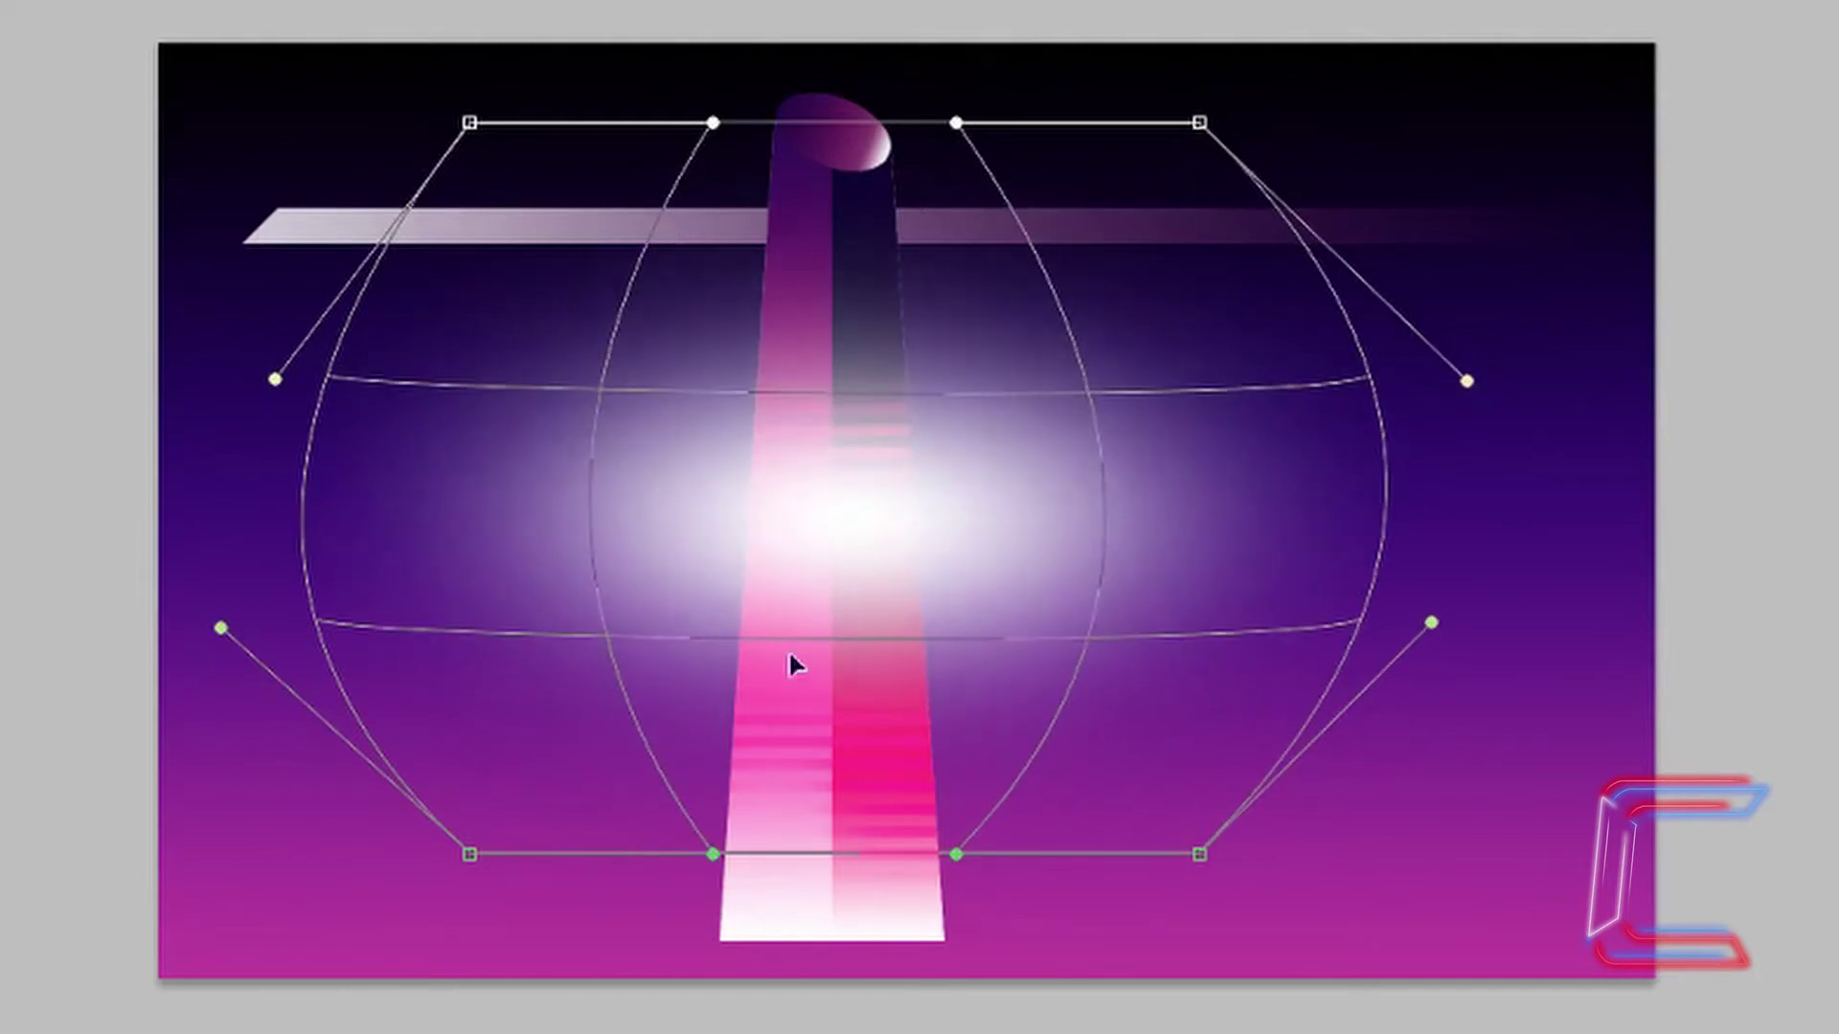
Step: Flatten the glow by warping its upper and lower edges inward, apply the warp and move the glow to the tower's base
left_click_drag(831, 860, 825, 753)
left_click_drag(822, 134, 823, 178)
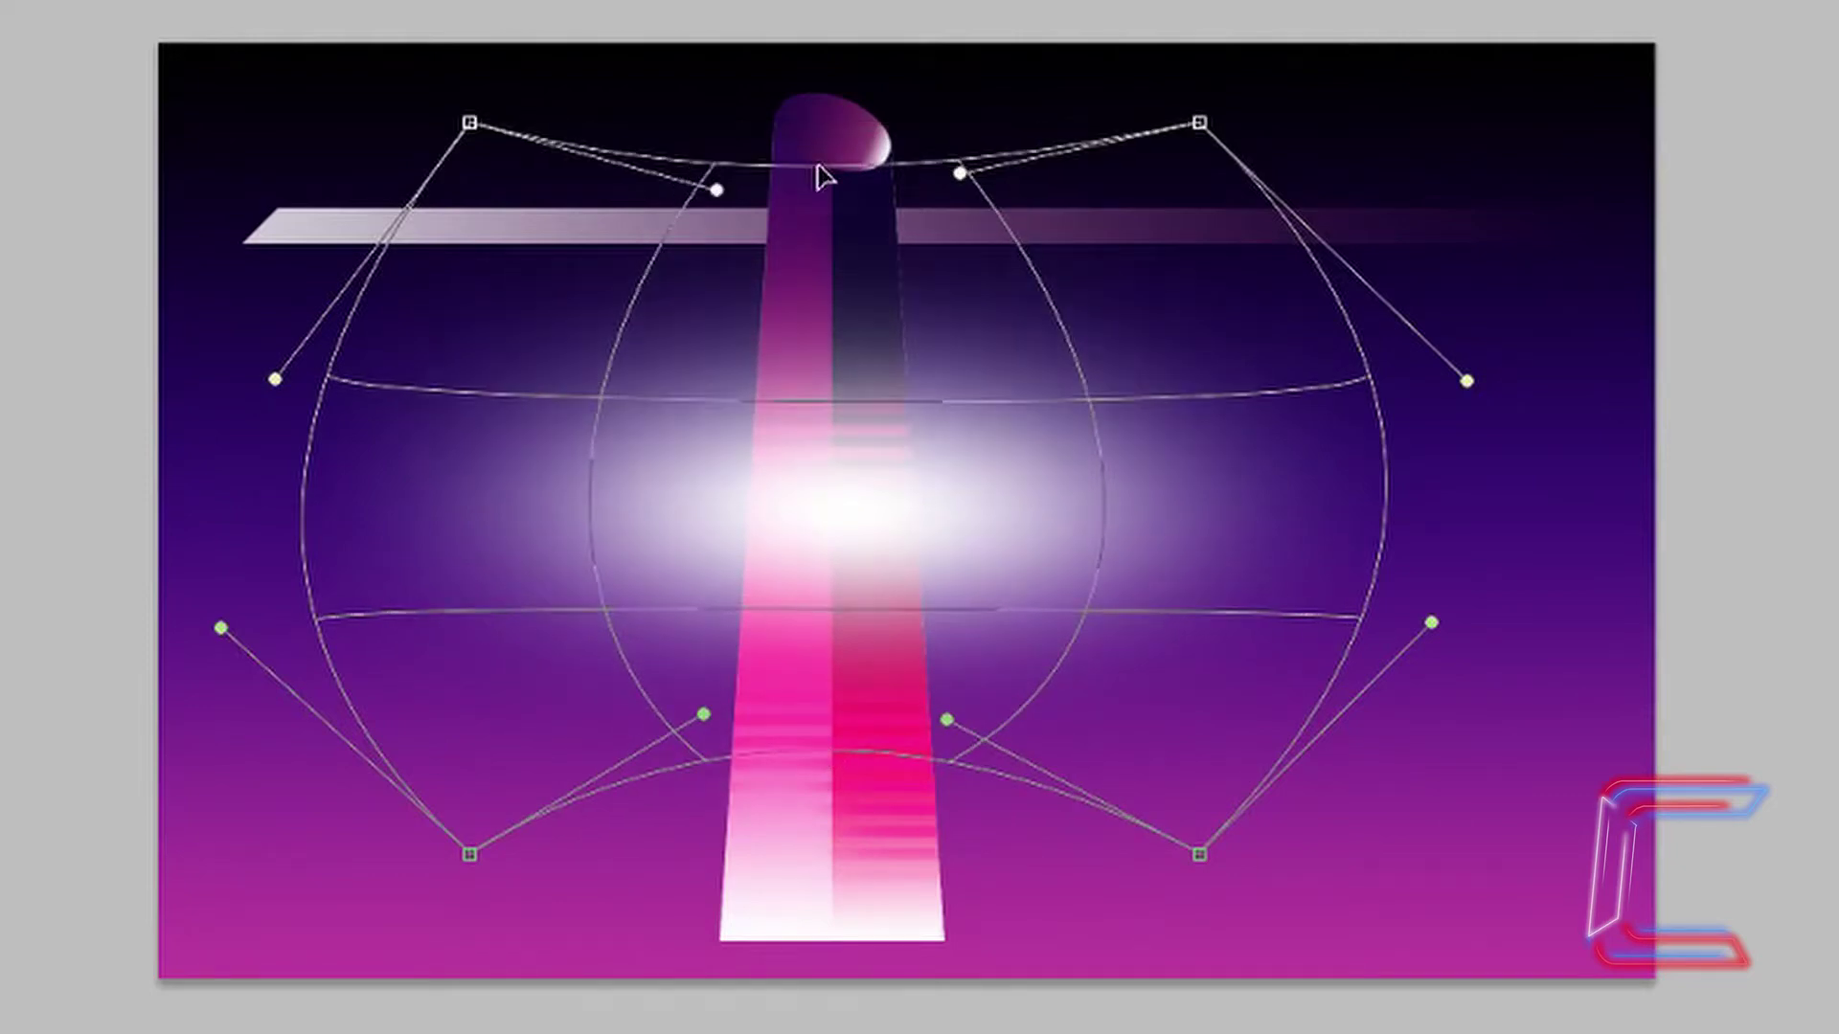
key("v")
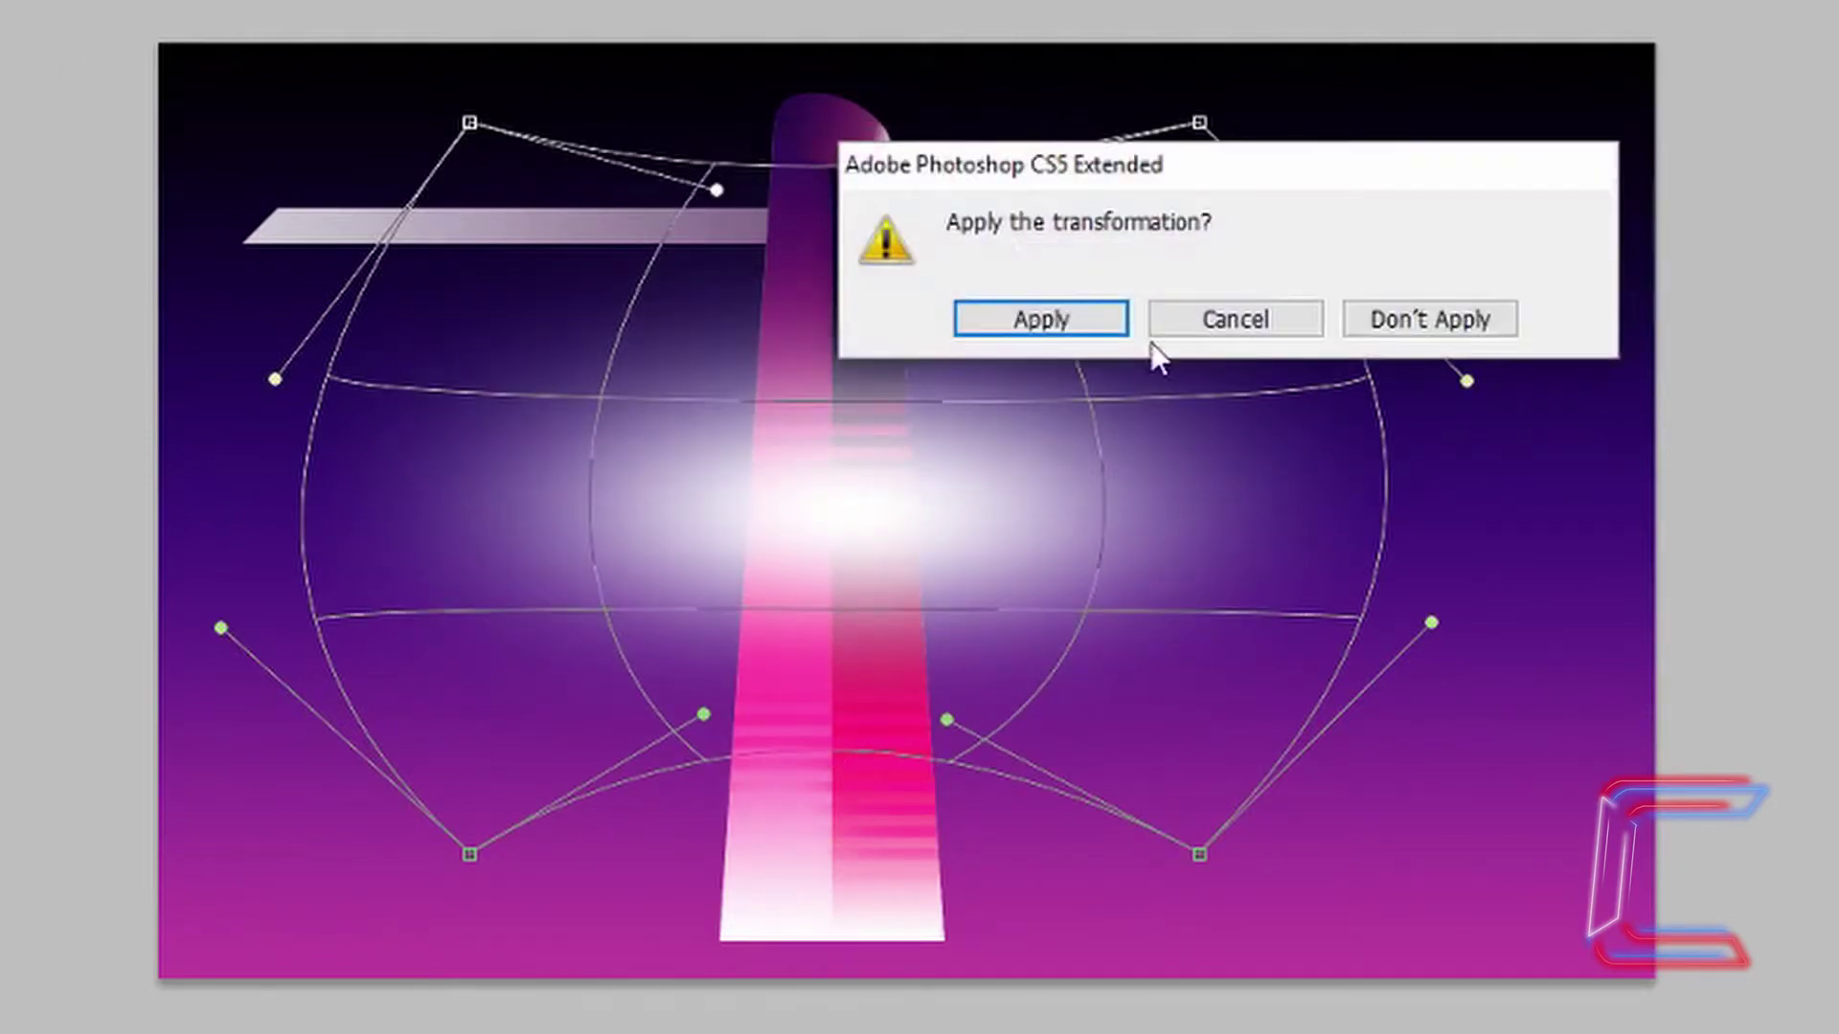
left_click(1061, 315)
left_click_drag(826, 479, 814, 883)
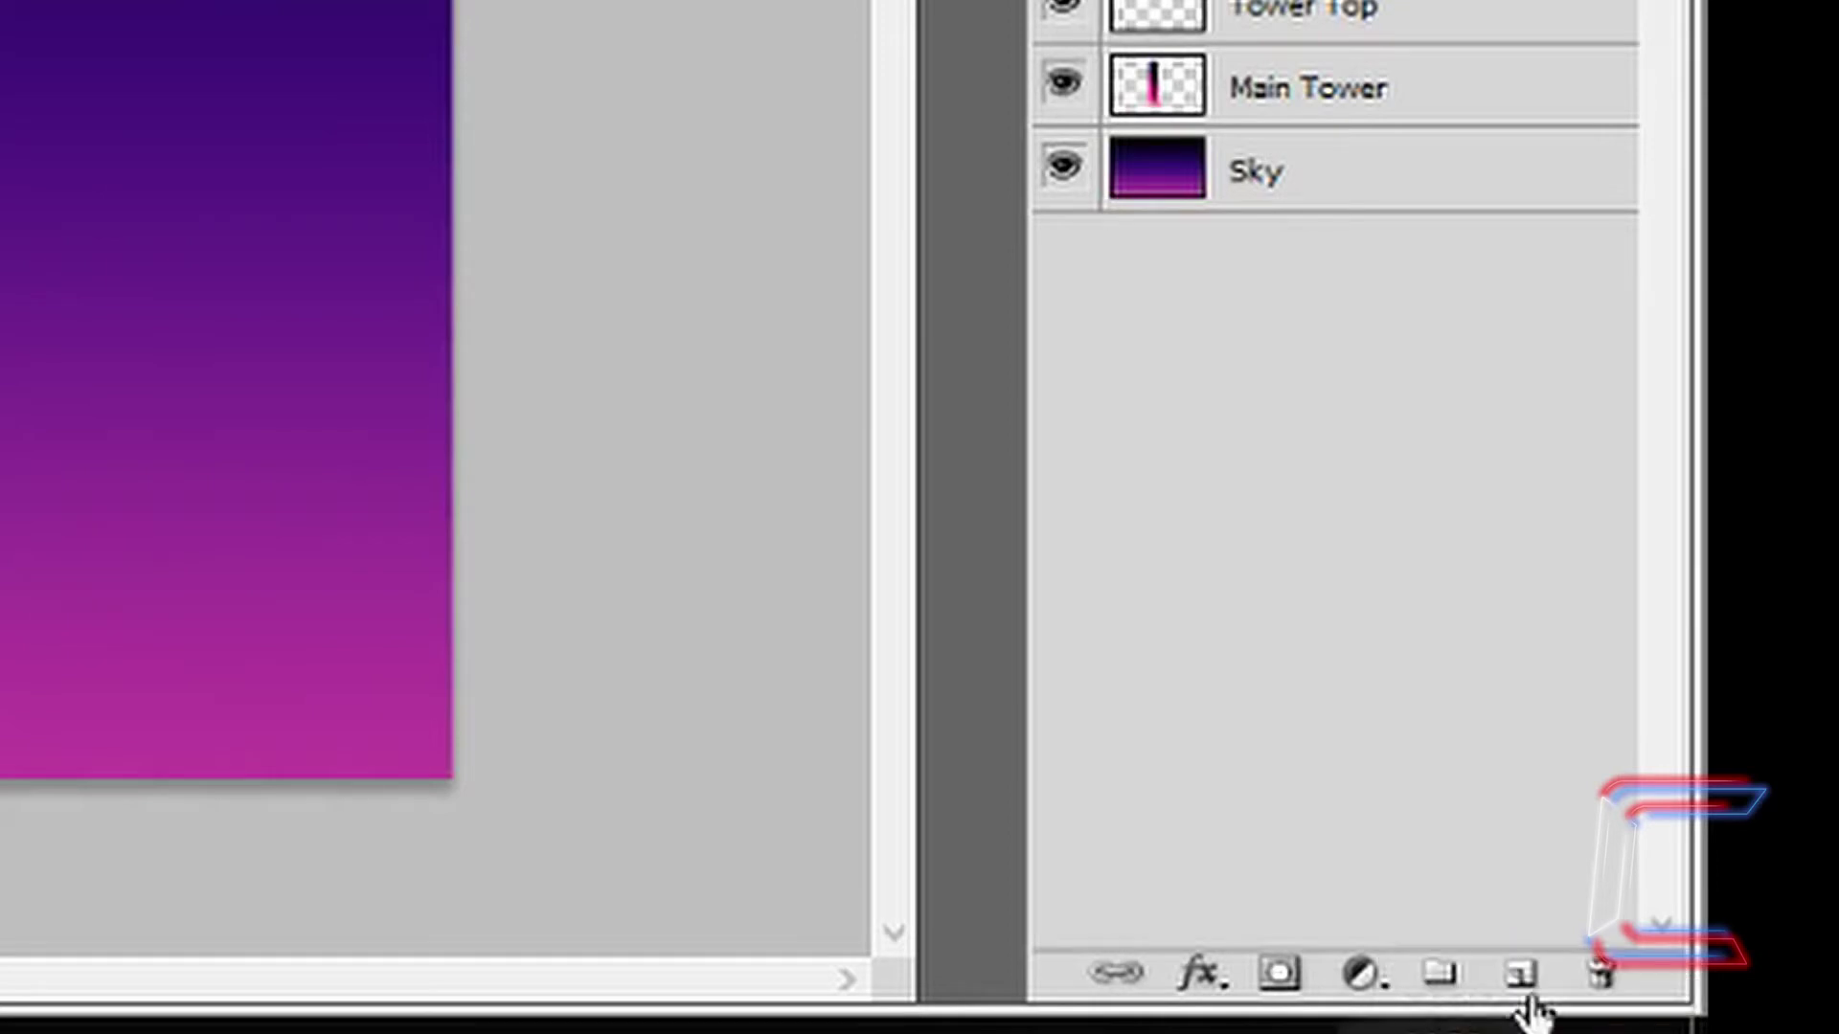
Step: On a new layer with the grid shown, select a full-width rectangular strip along the bottom of the canvas
left_click(1520, 974)
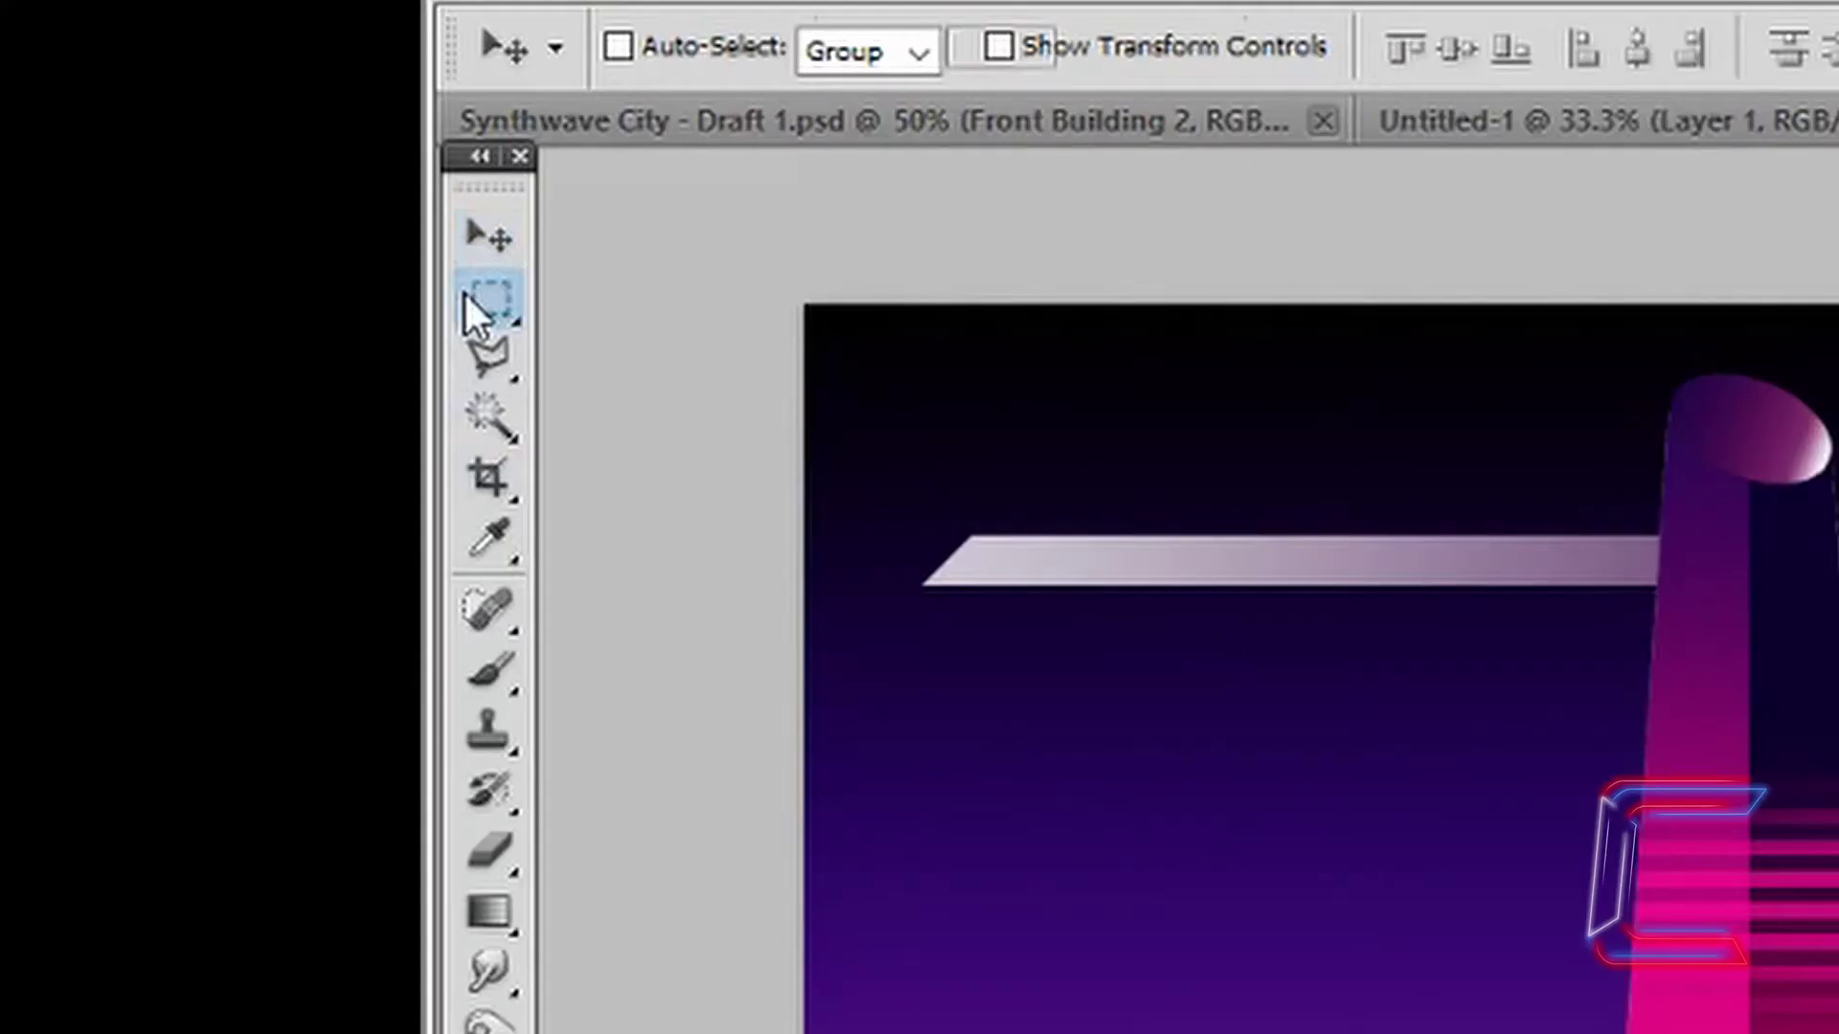
left_click(466, 297)
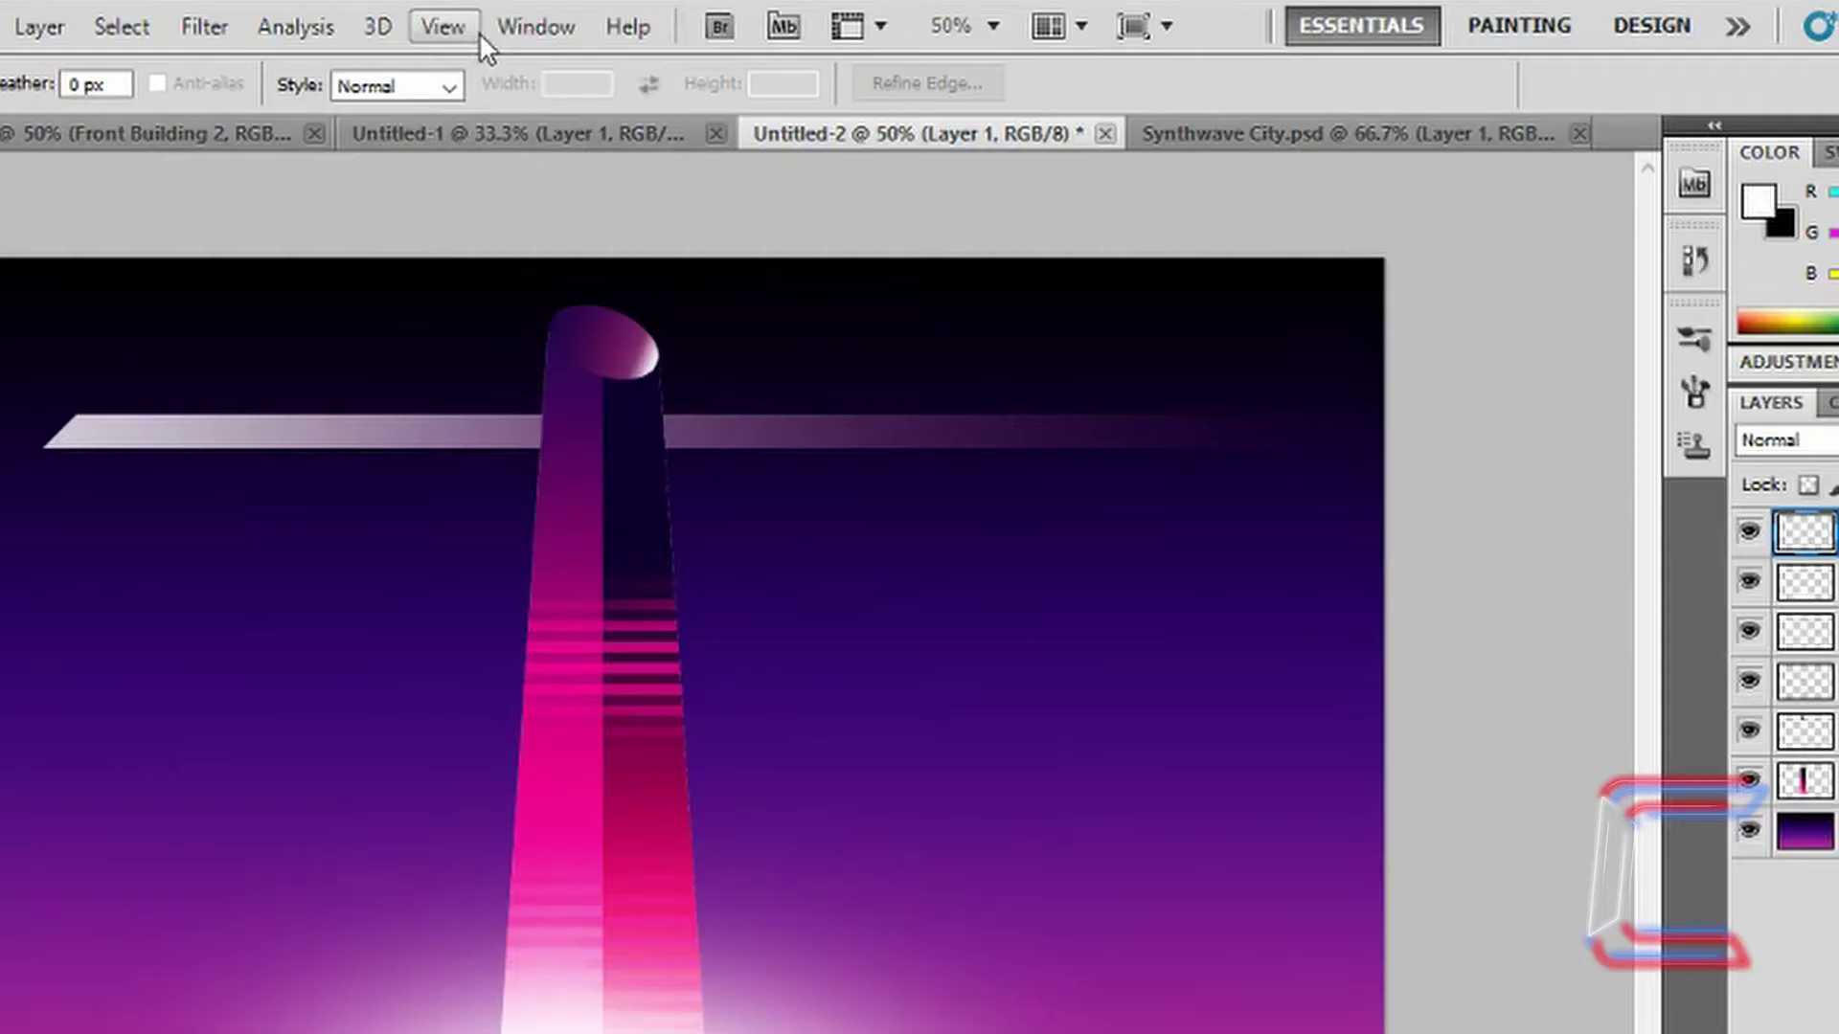
left_click(450, 26)
mouse_move(547, 543)
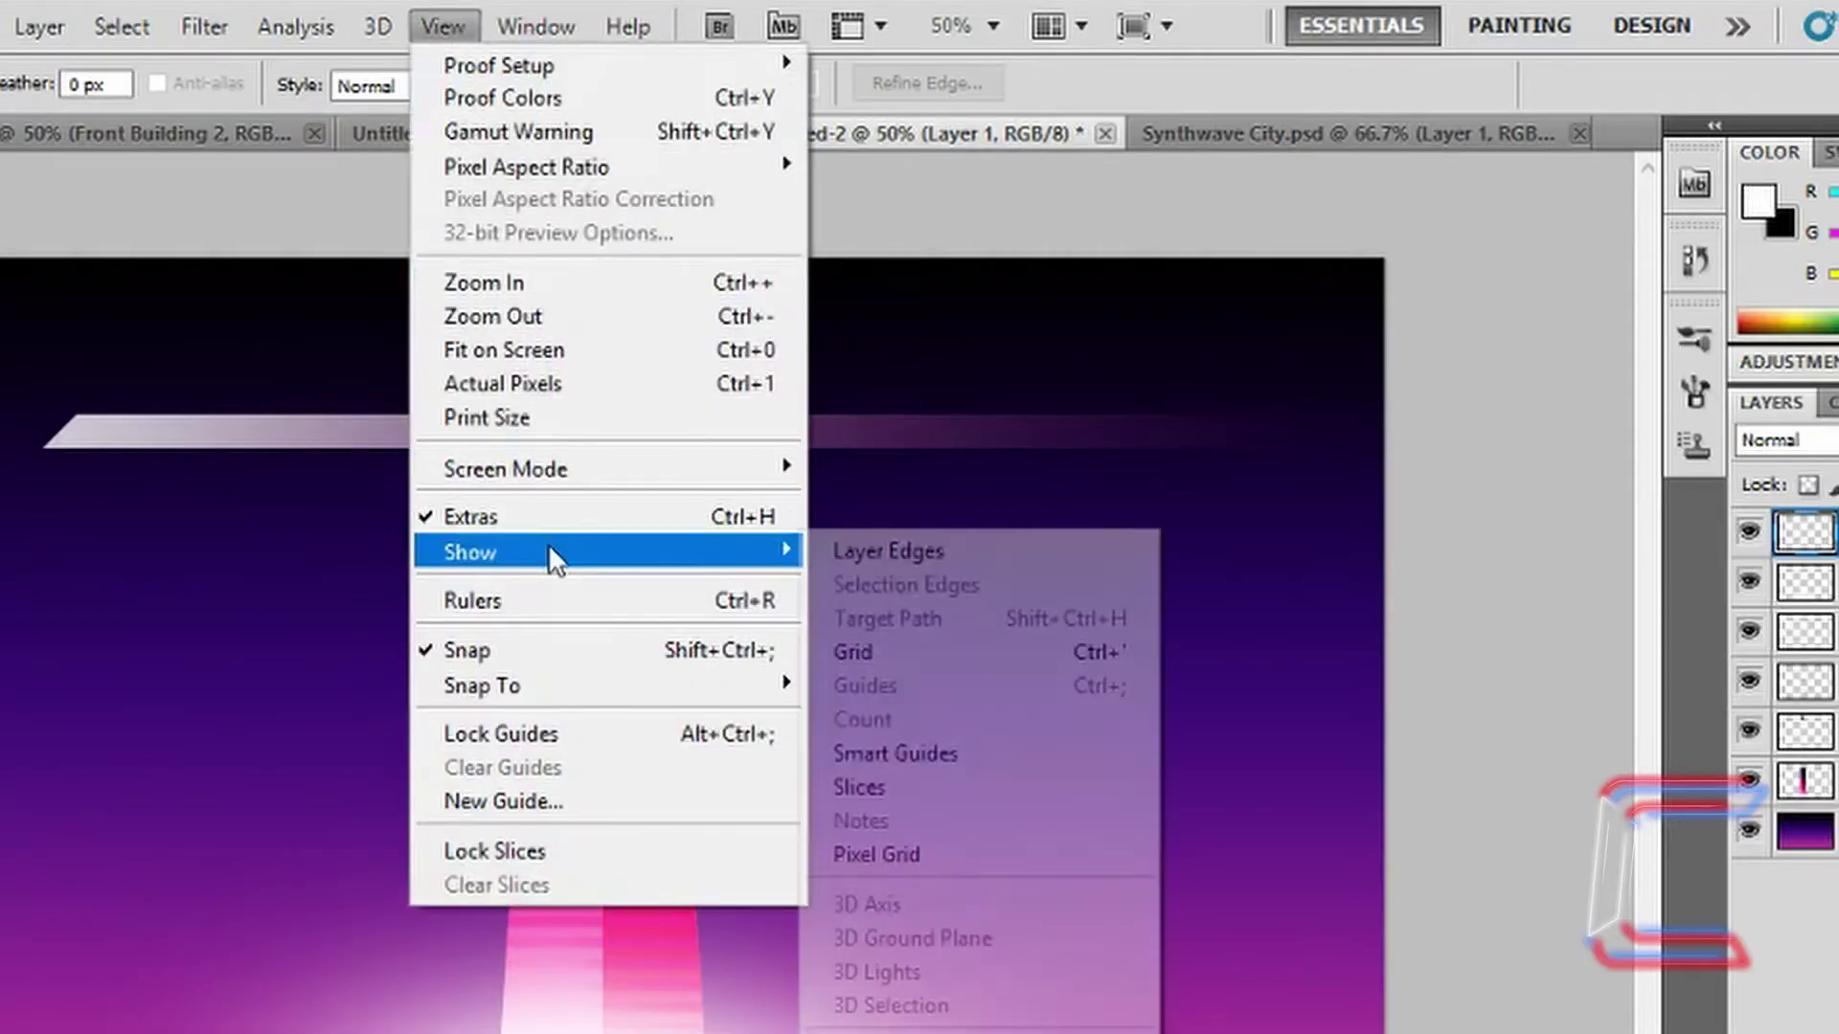
left_click(946, 655)
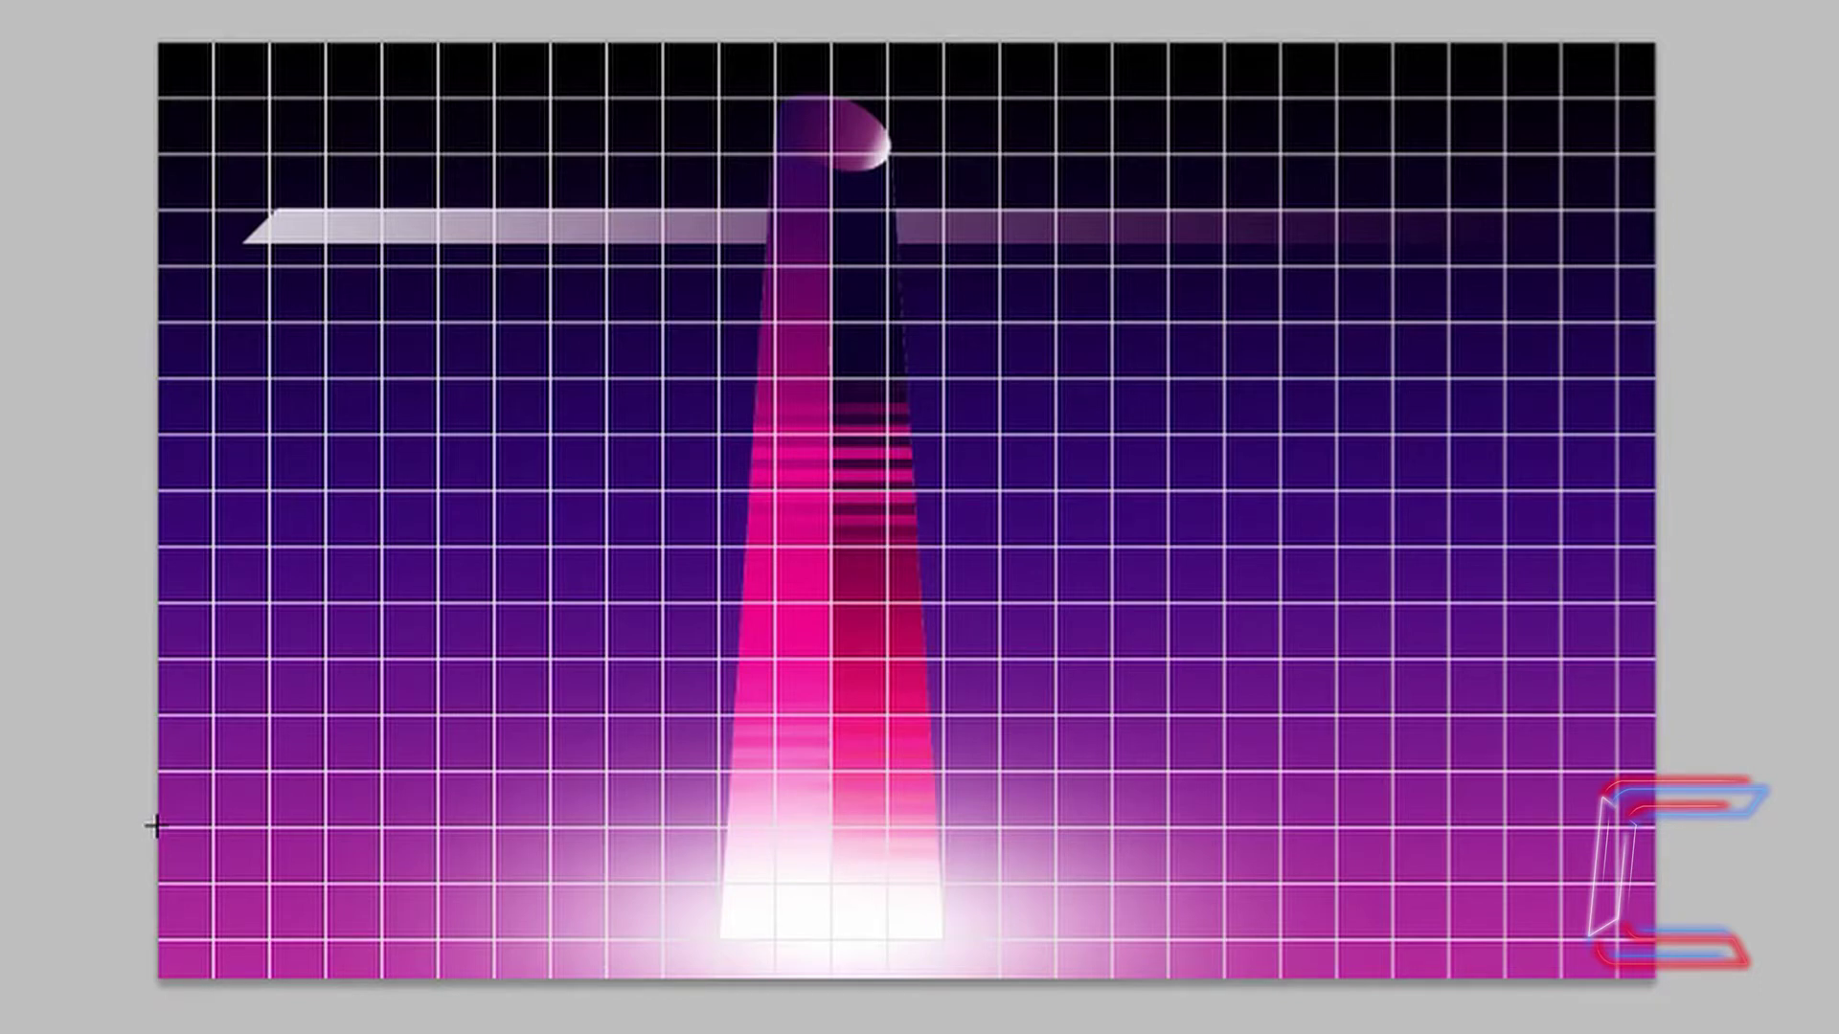
left_click_drag(156, 825, 1666, 986)
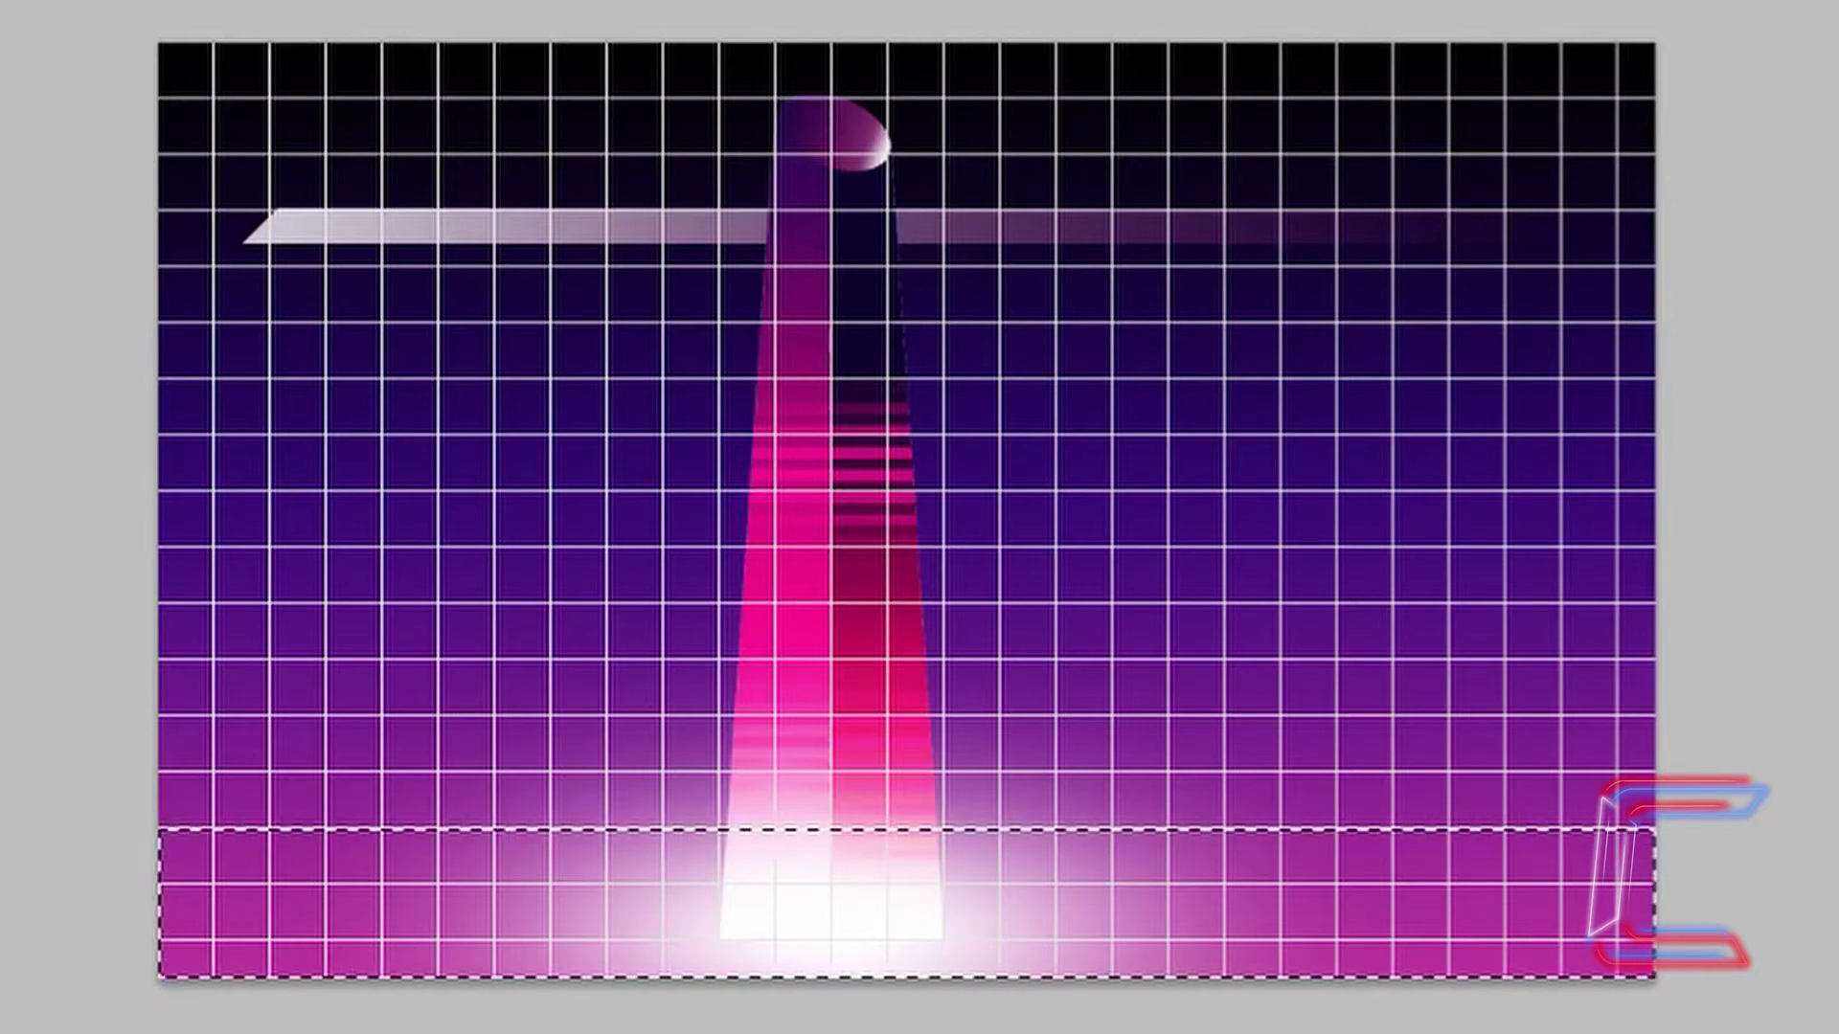
Step: Fill the selected strip with black at 100% opacity and deselect it
key("shift+F5")
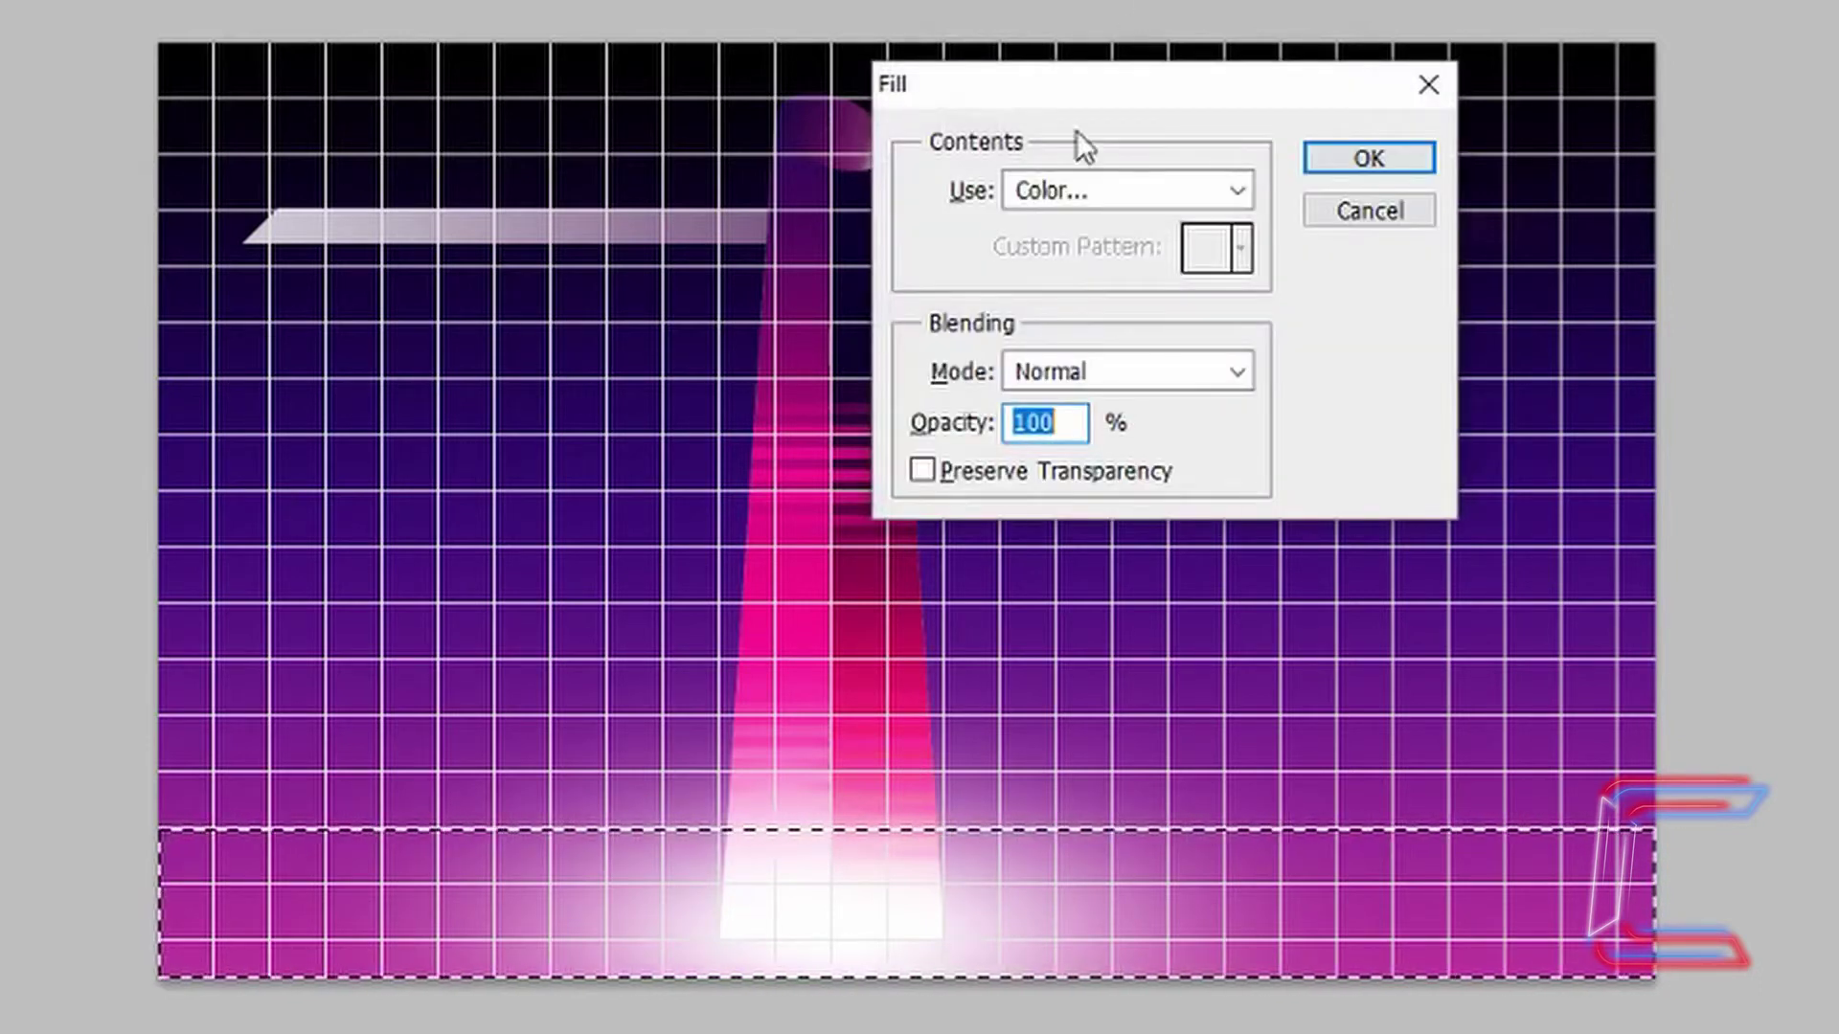
left_click(1087, 192)
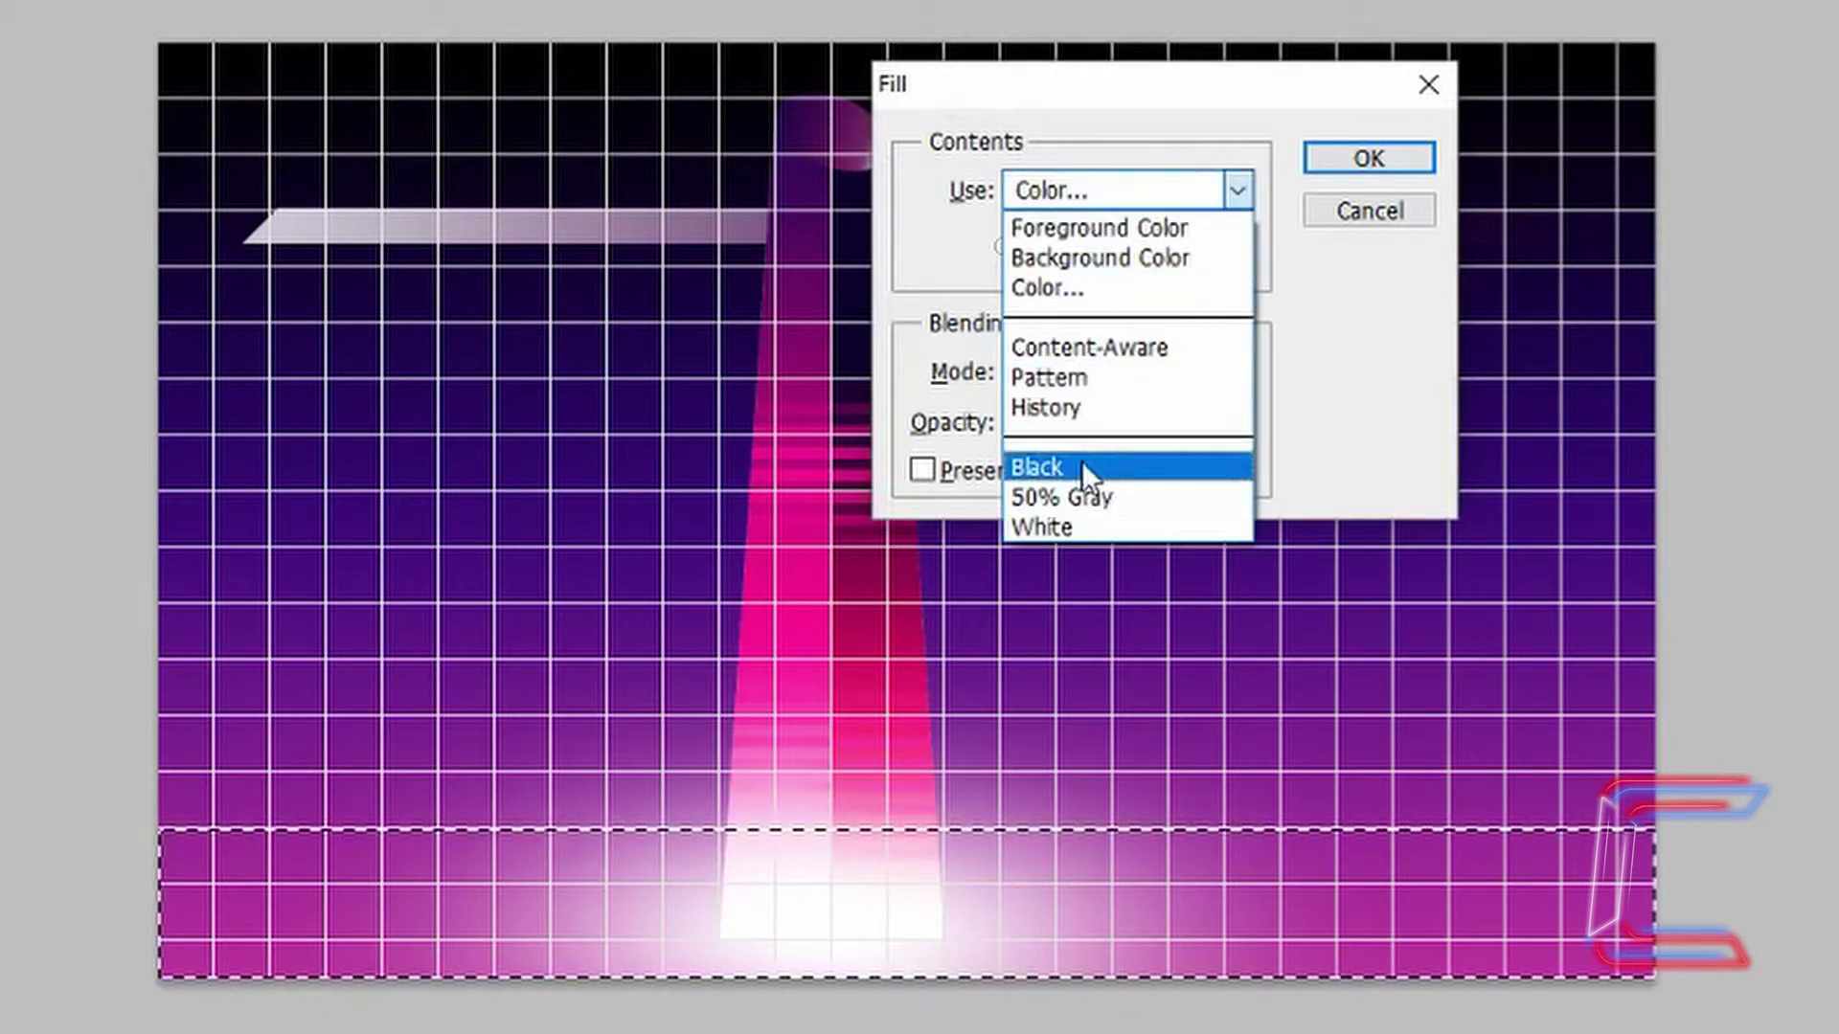
left_click(1082, 463)
left_click(1377, 155)
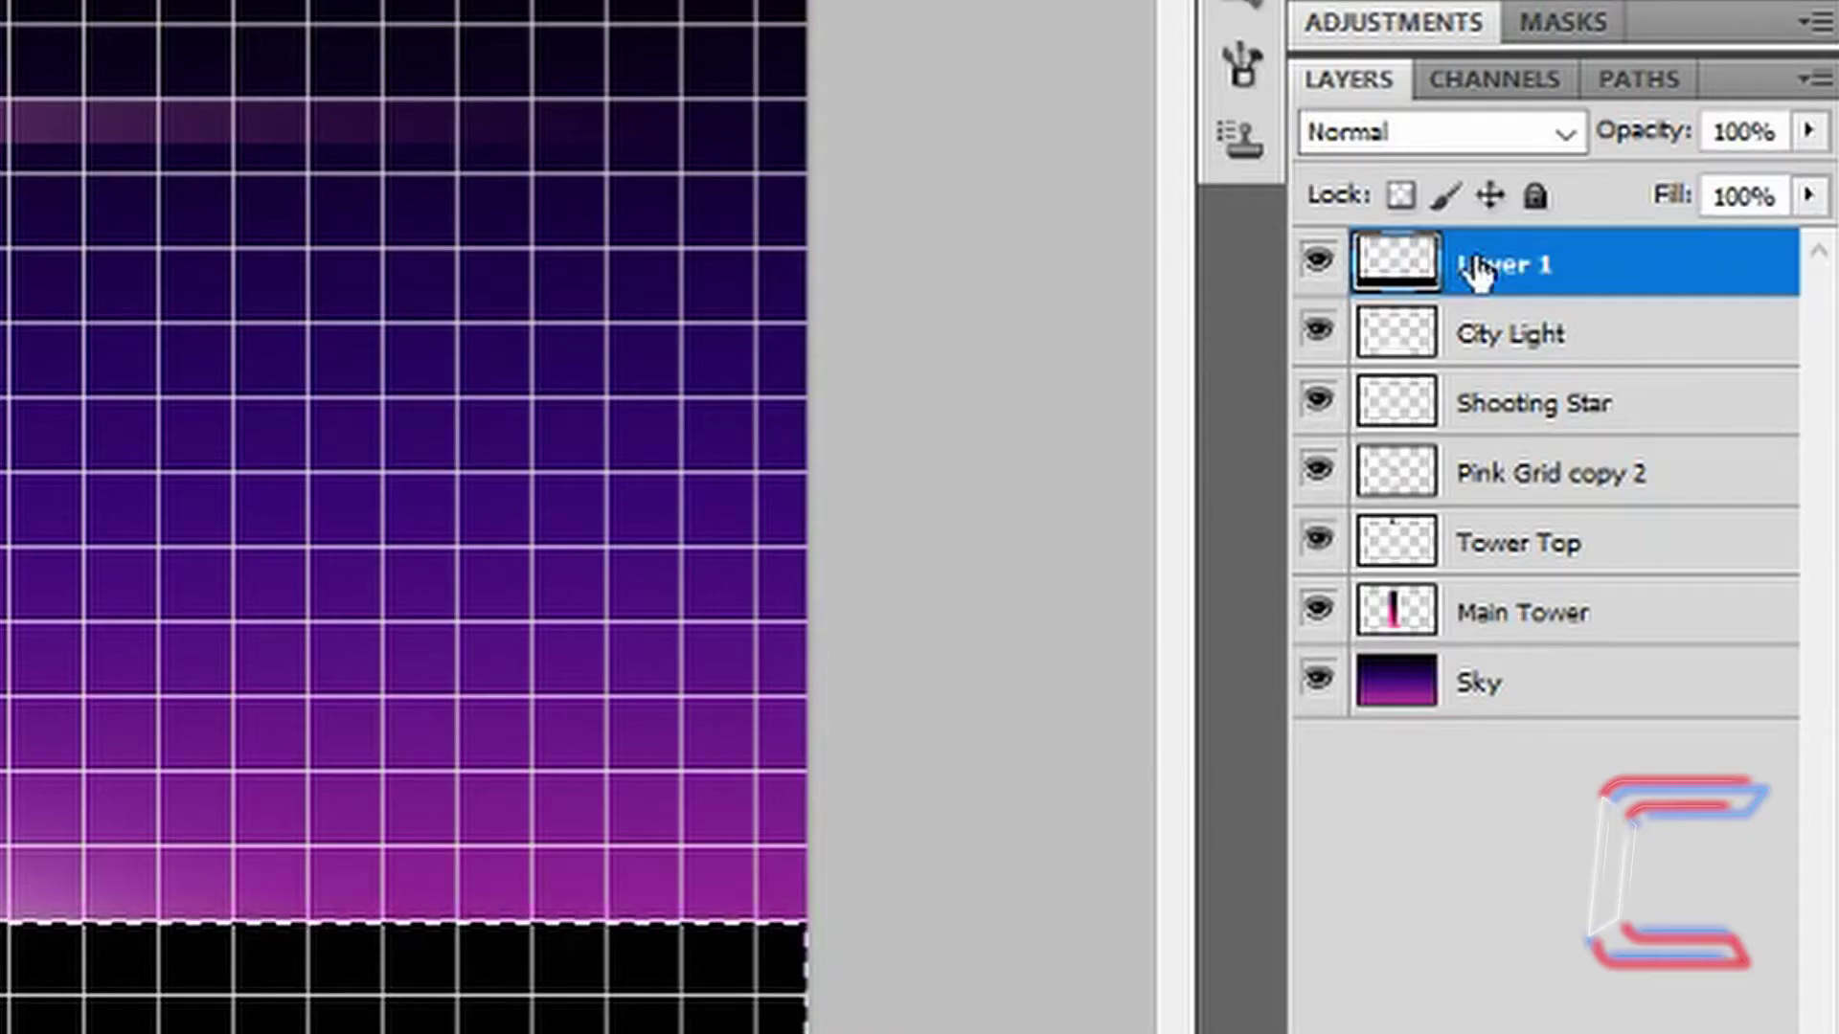
key("ctrl+d")
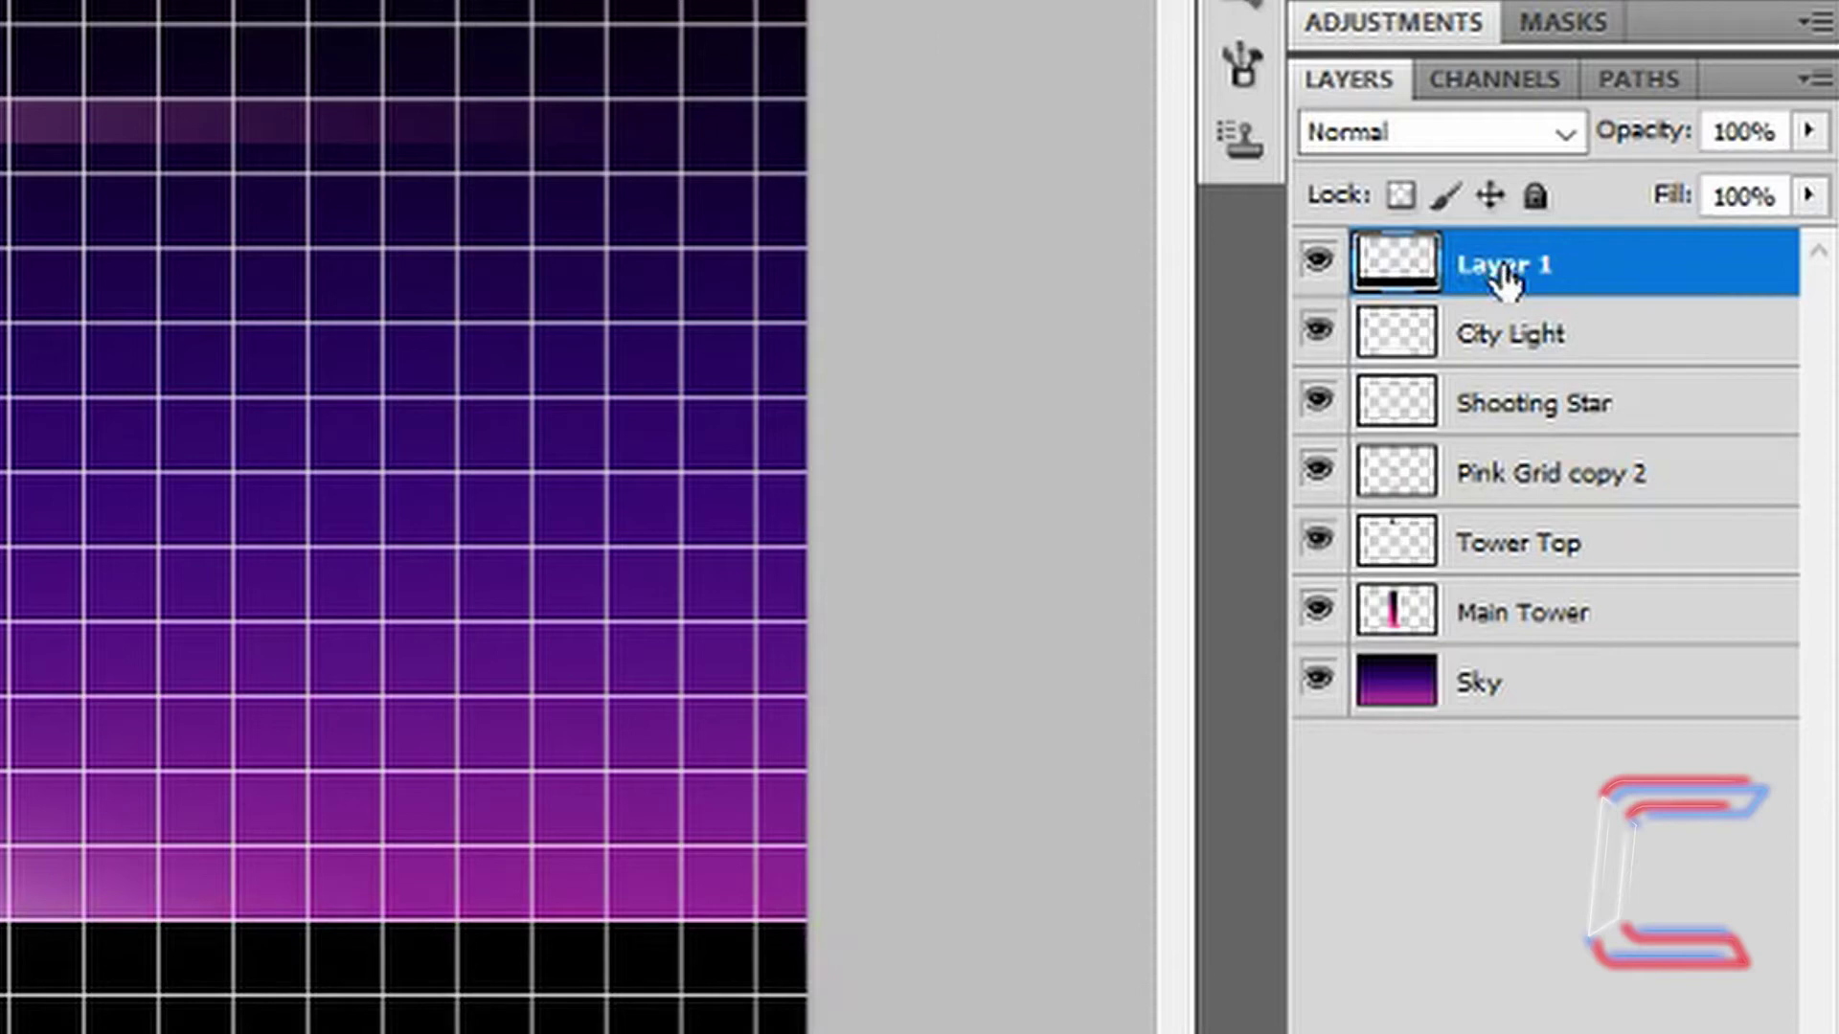
Step: Rename the black strip's layer to Ground and place it between the Main Tower and Sky layers
double_click(1499, 276)
type("Ground")
key("Return")
left_click_drag(1511, 256, 1595, 627)
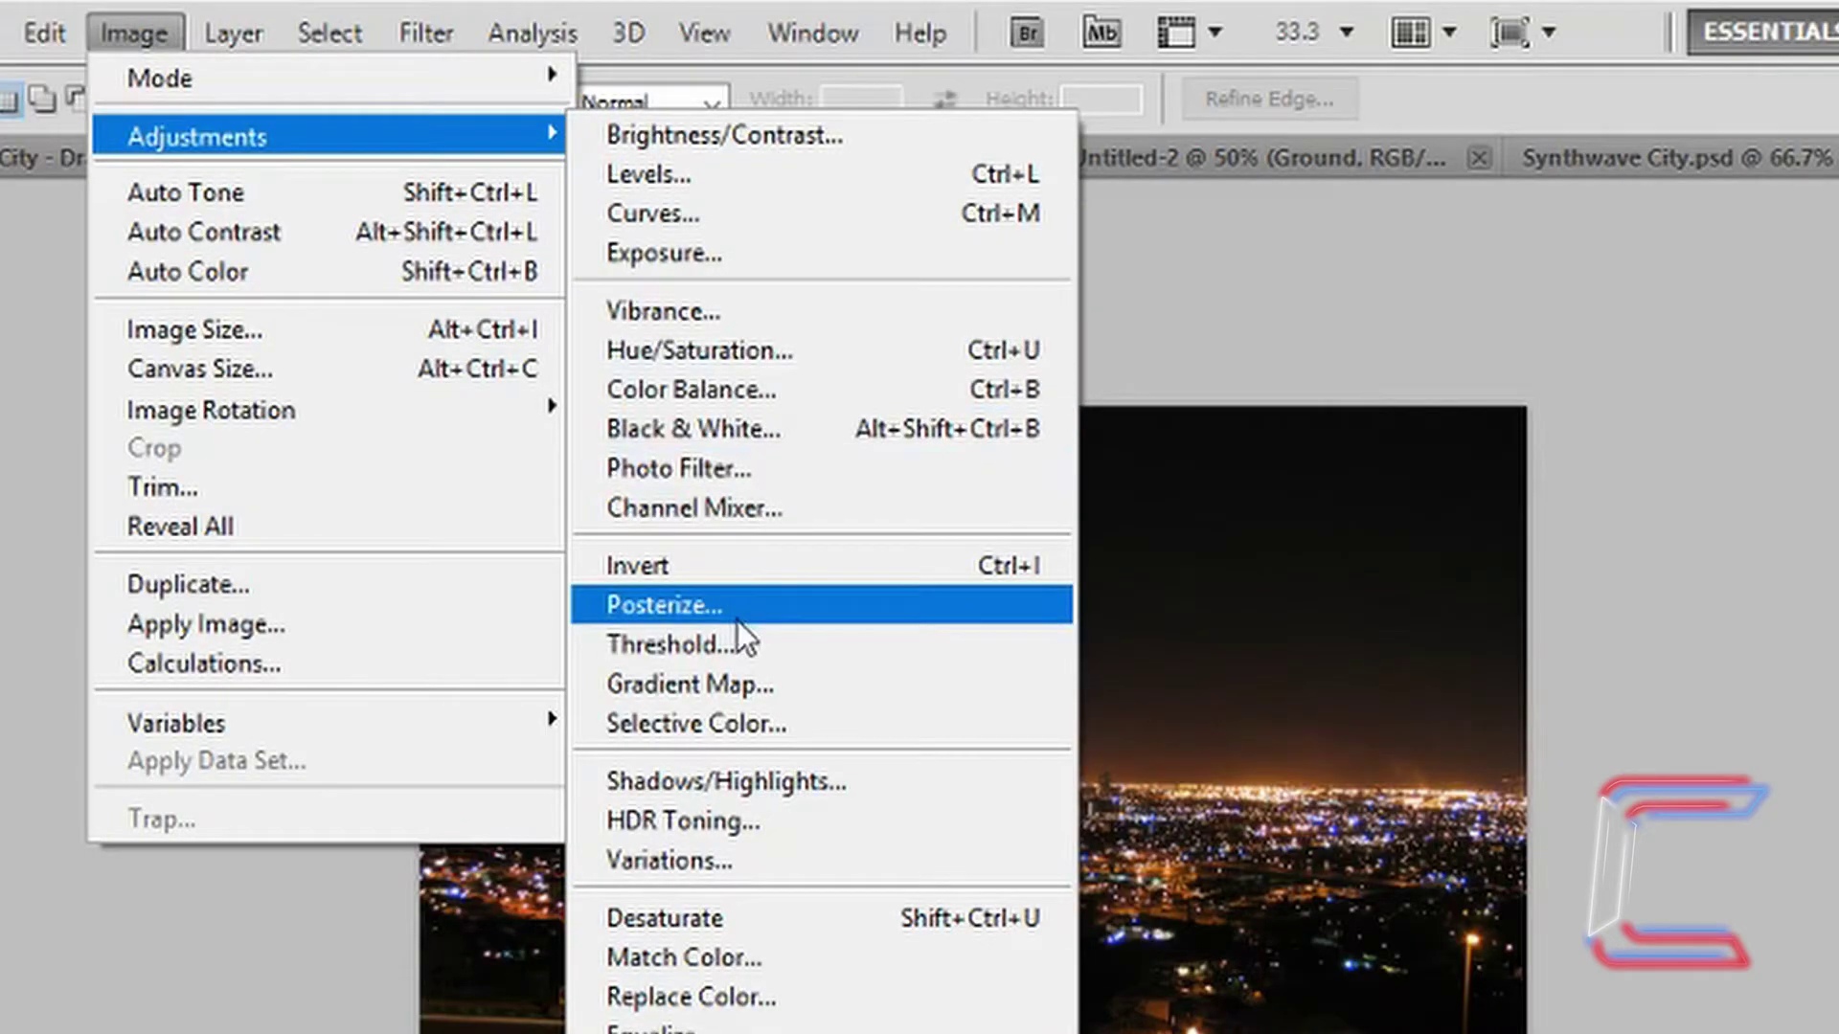
Step: Posterize the night city photo in Untitled-1 to 3 levels and add a Black & White adjustment layer over it
left_click(735, 618)
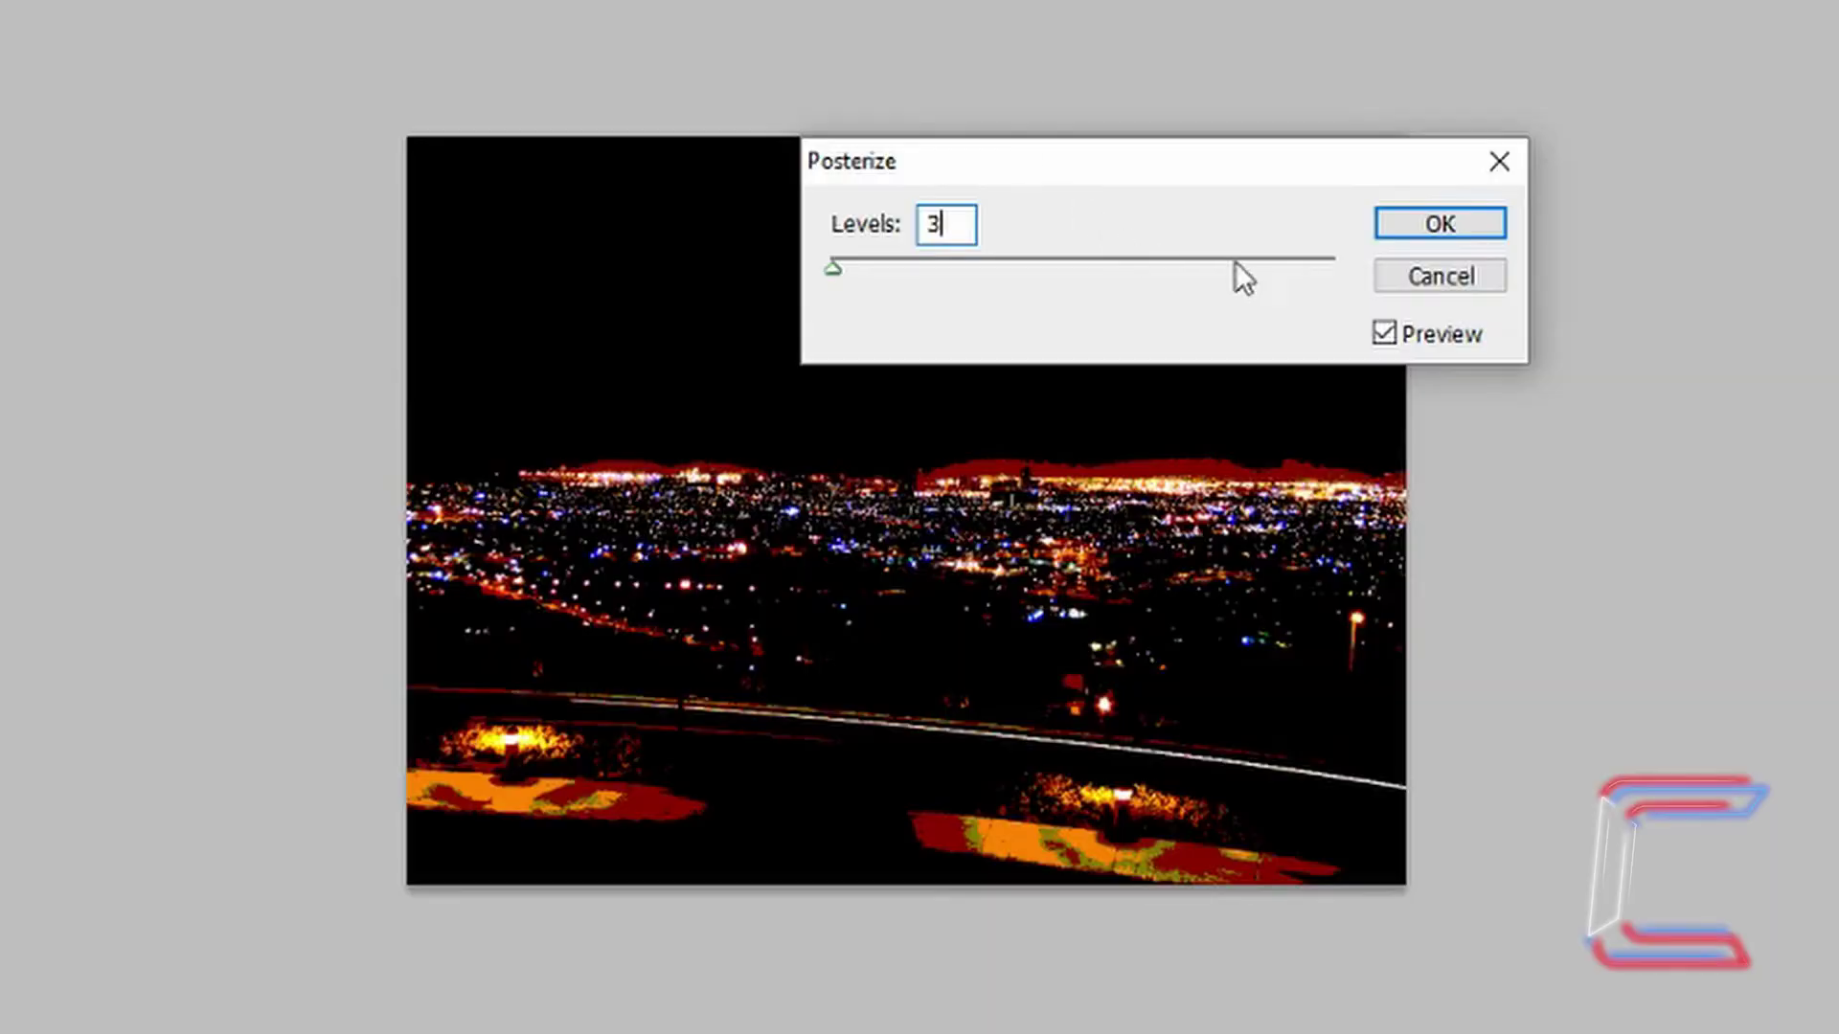
left_click(1452, 223)
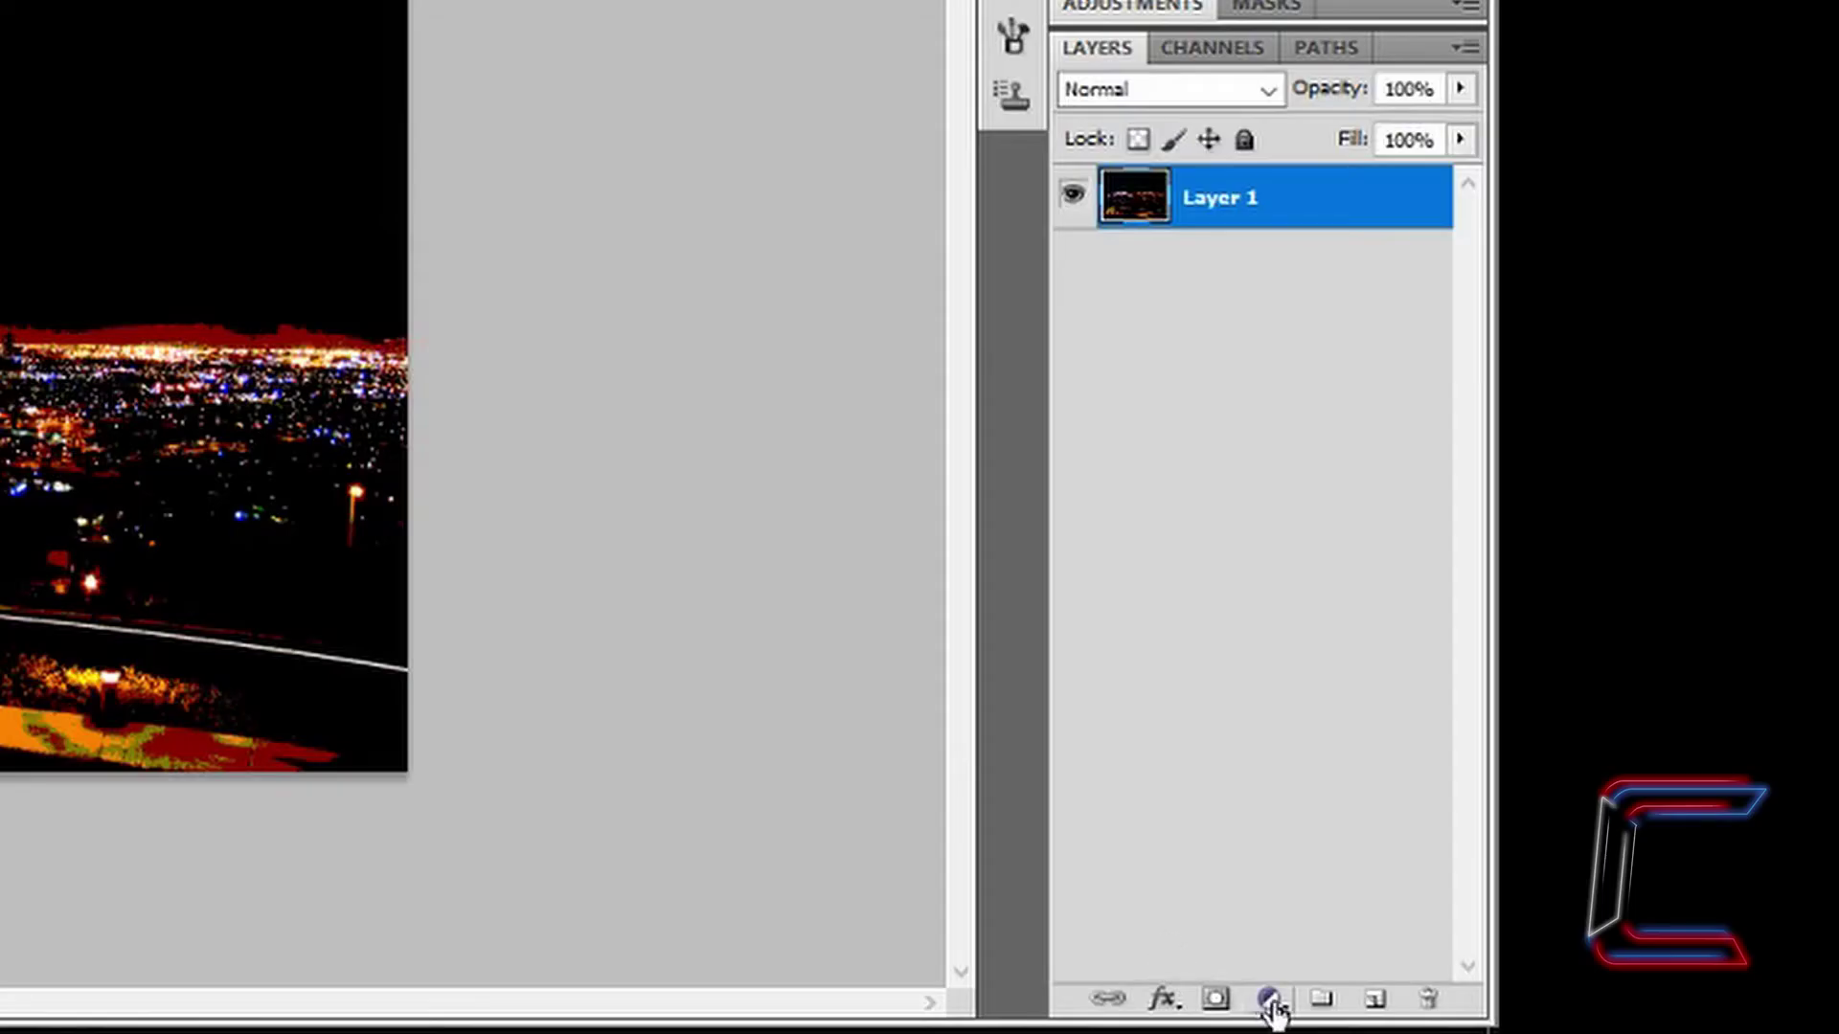
left_click(1269, 1001)
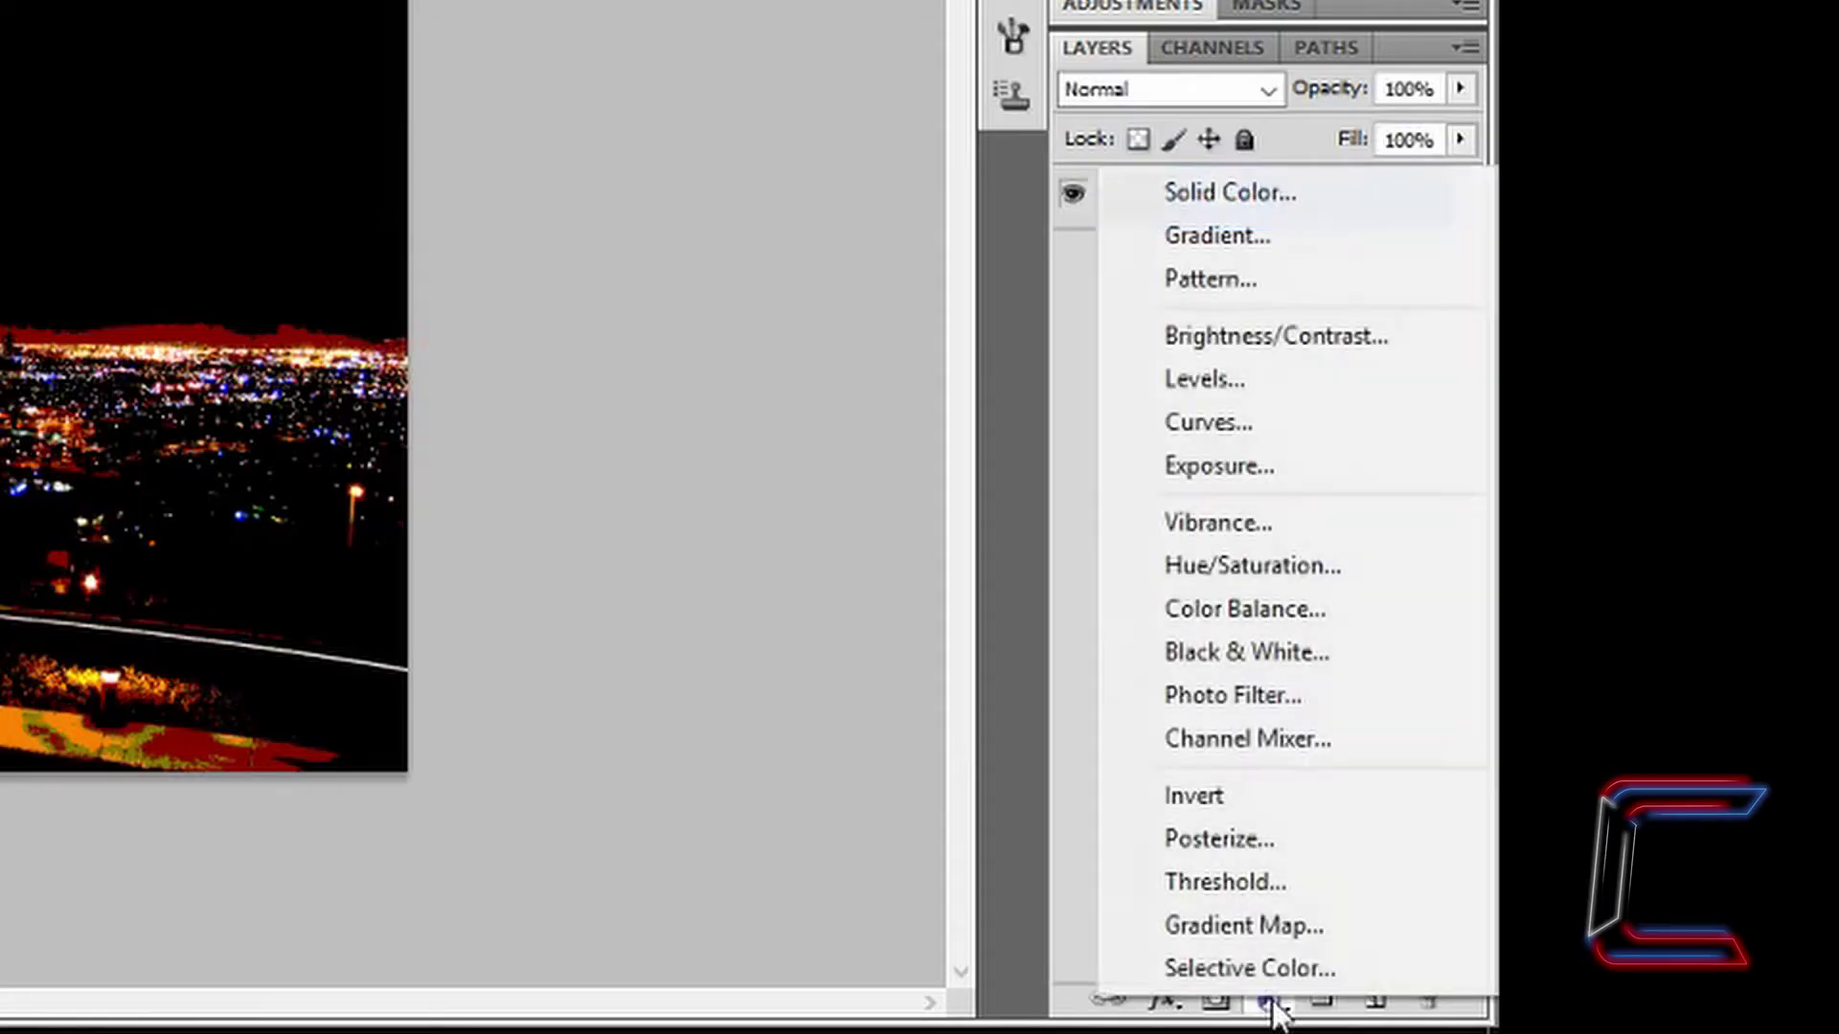
left_click(1288, 653)
left_click(1108, 714)
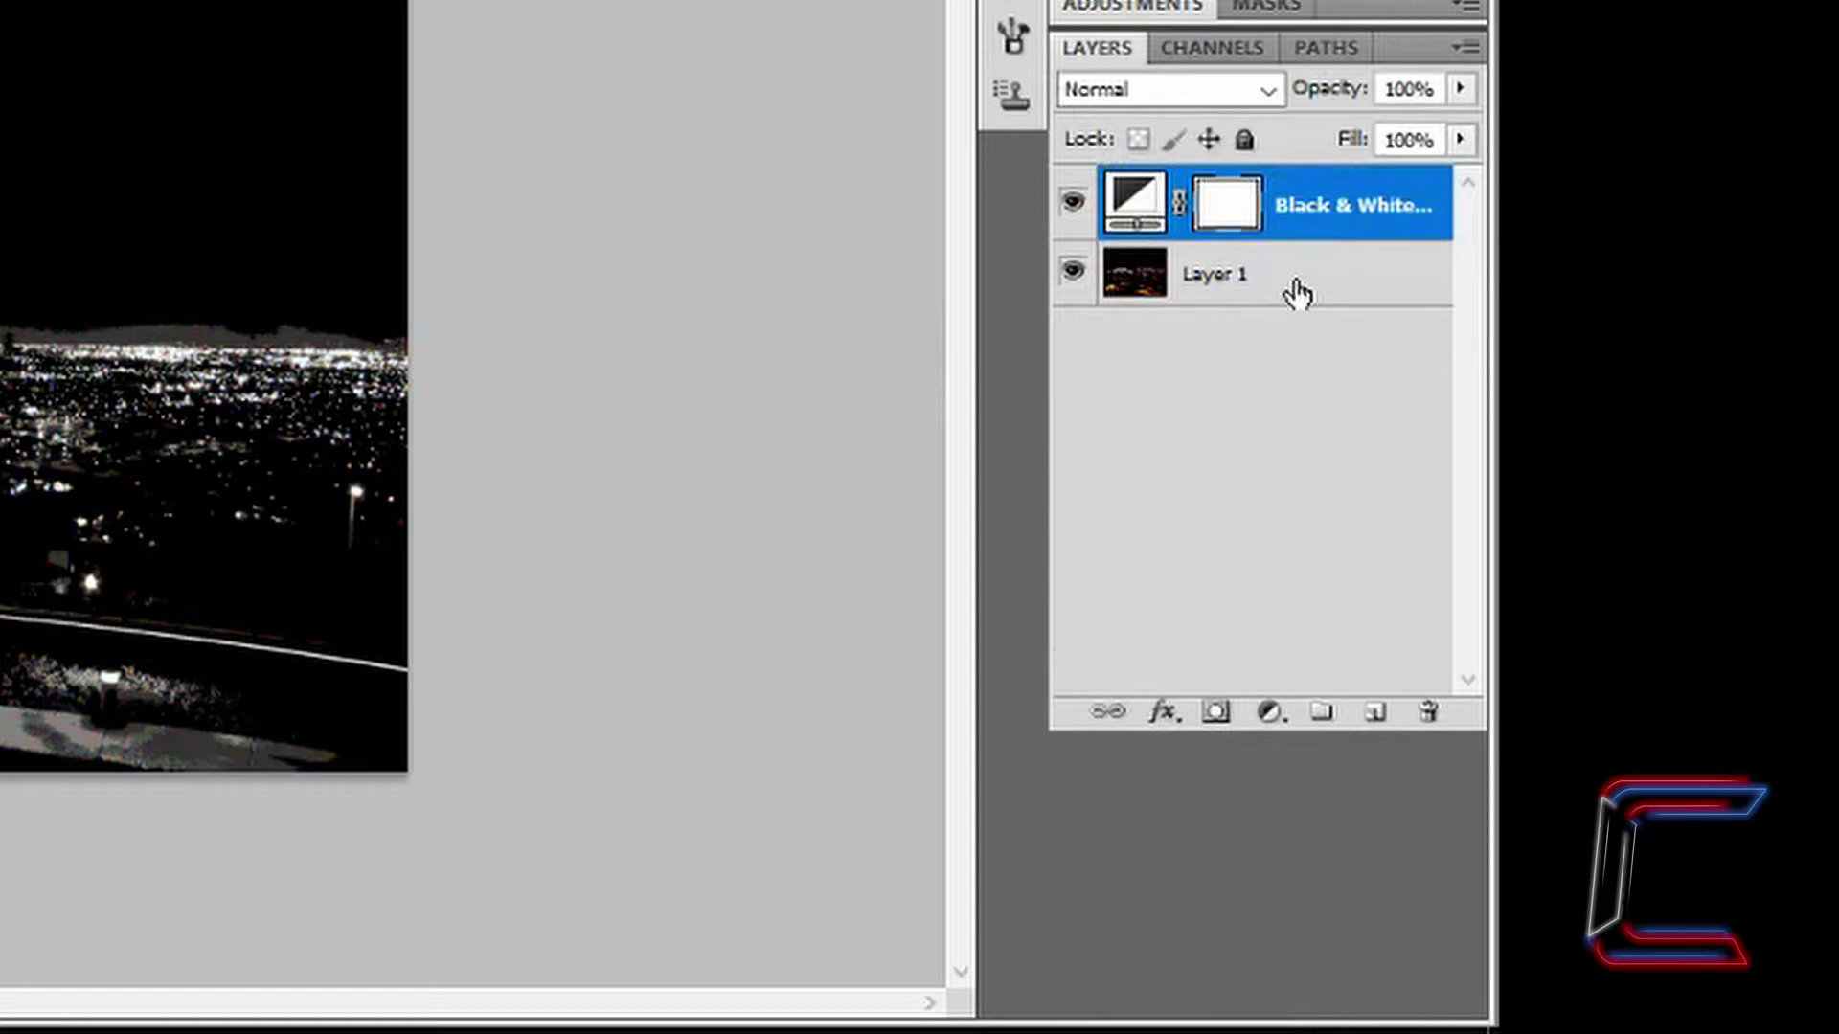
Step: Merge the Black & White adjustment layer with the photo's Layer 1
left_click(1298, 292, "shift")
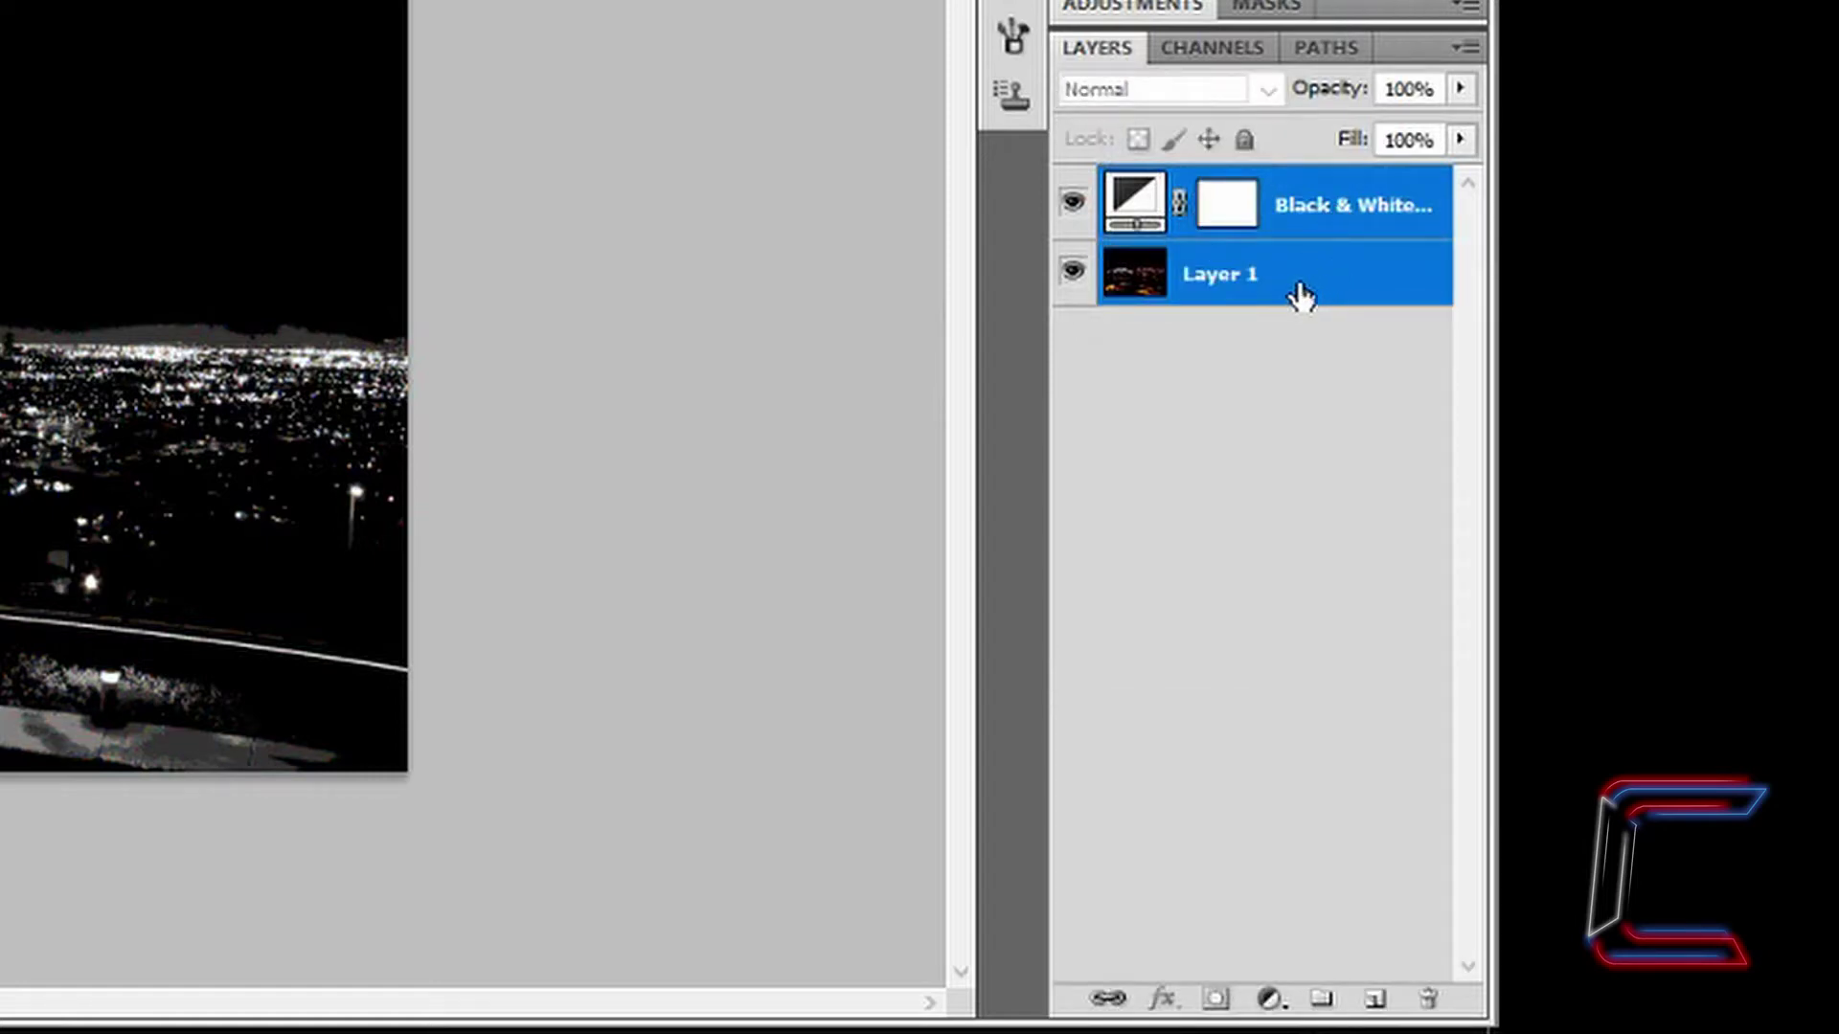
right_click(1418, 257)
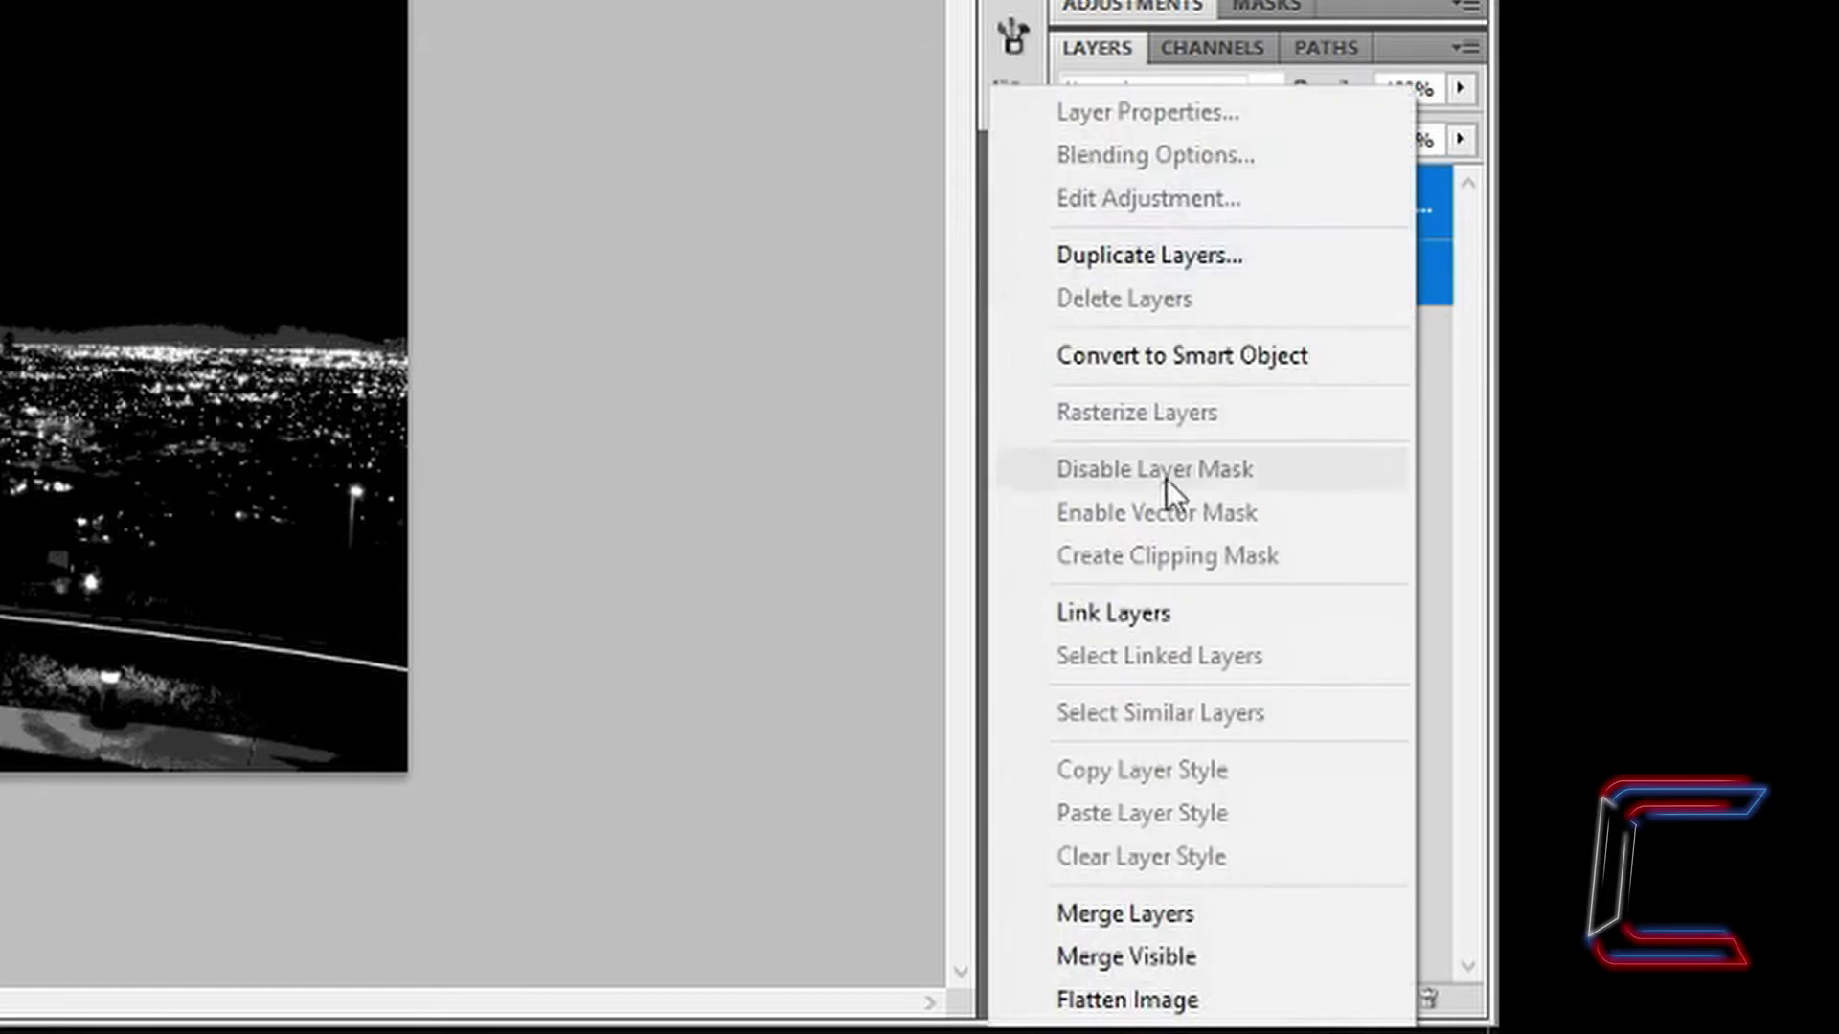
left_click(1130, 911)
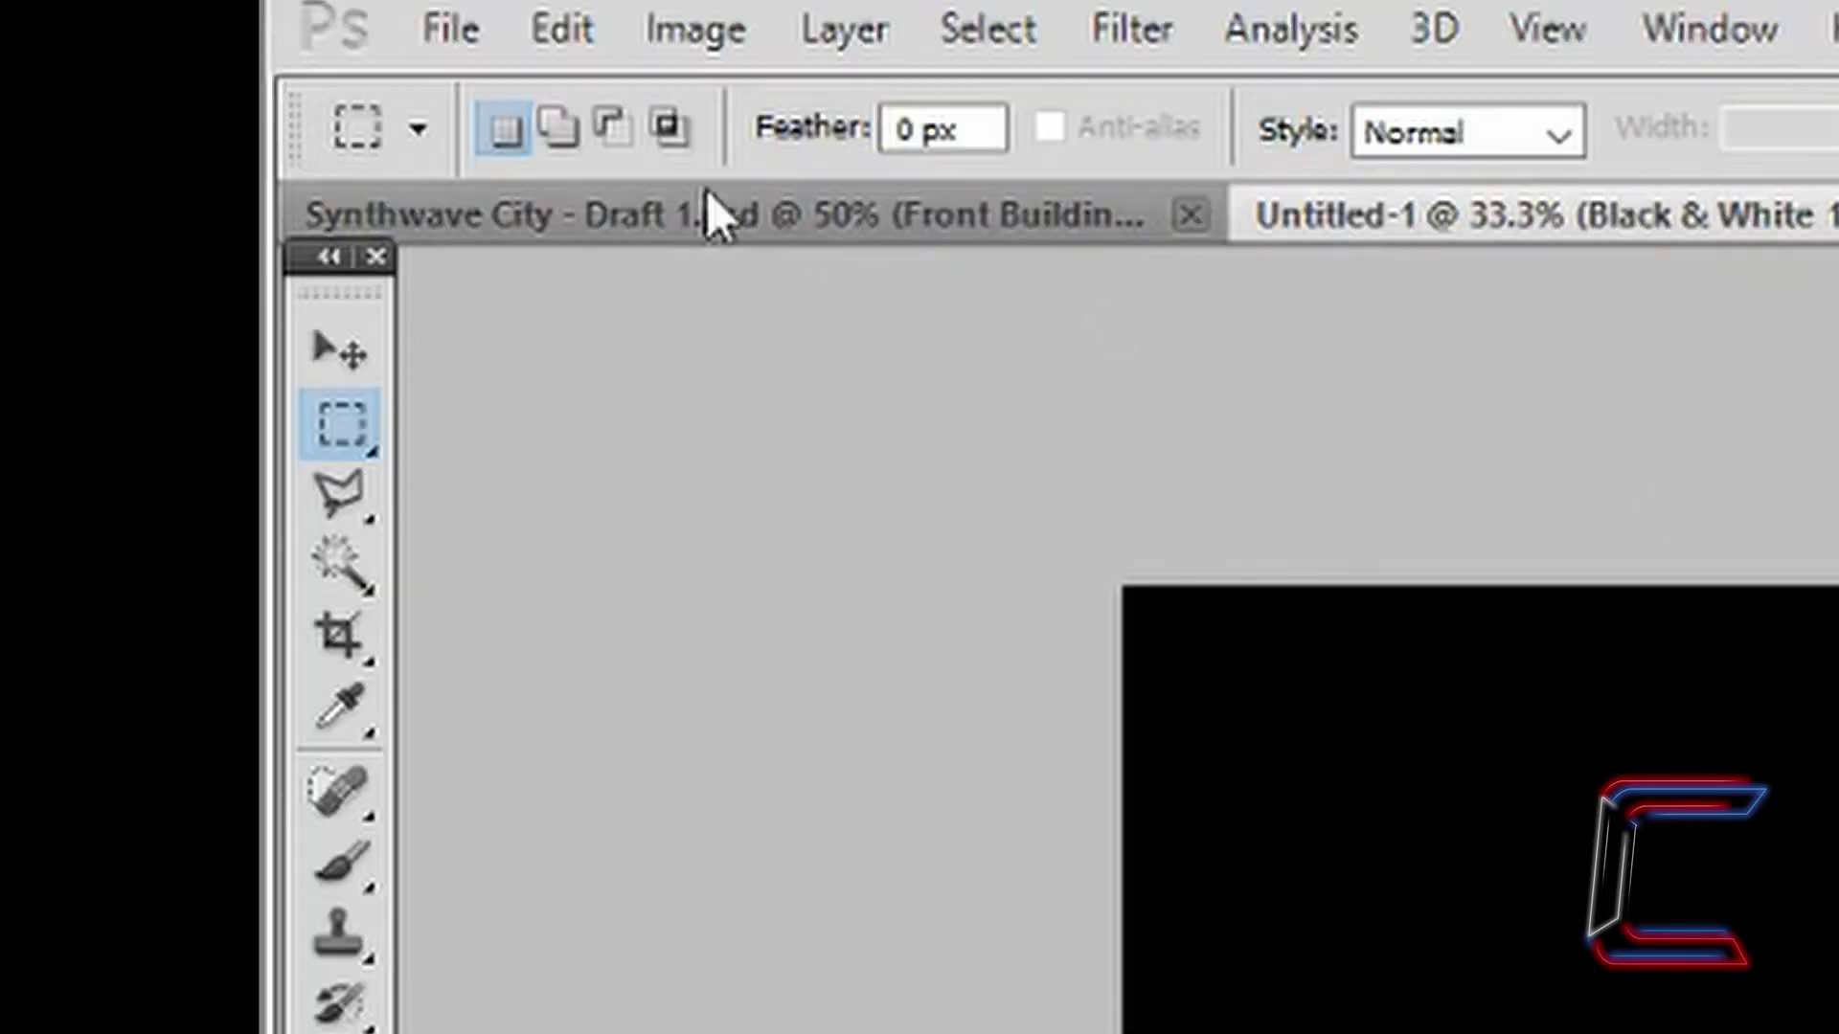
Step: Copy the merged black-and-white city photo into the Untitled-2 document with the Move tool
left_click(317, 337)
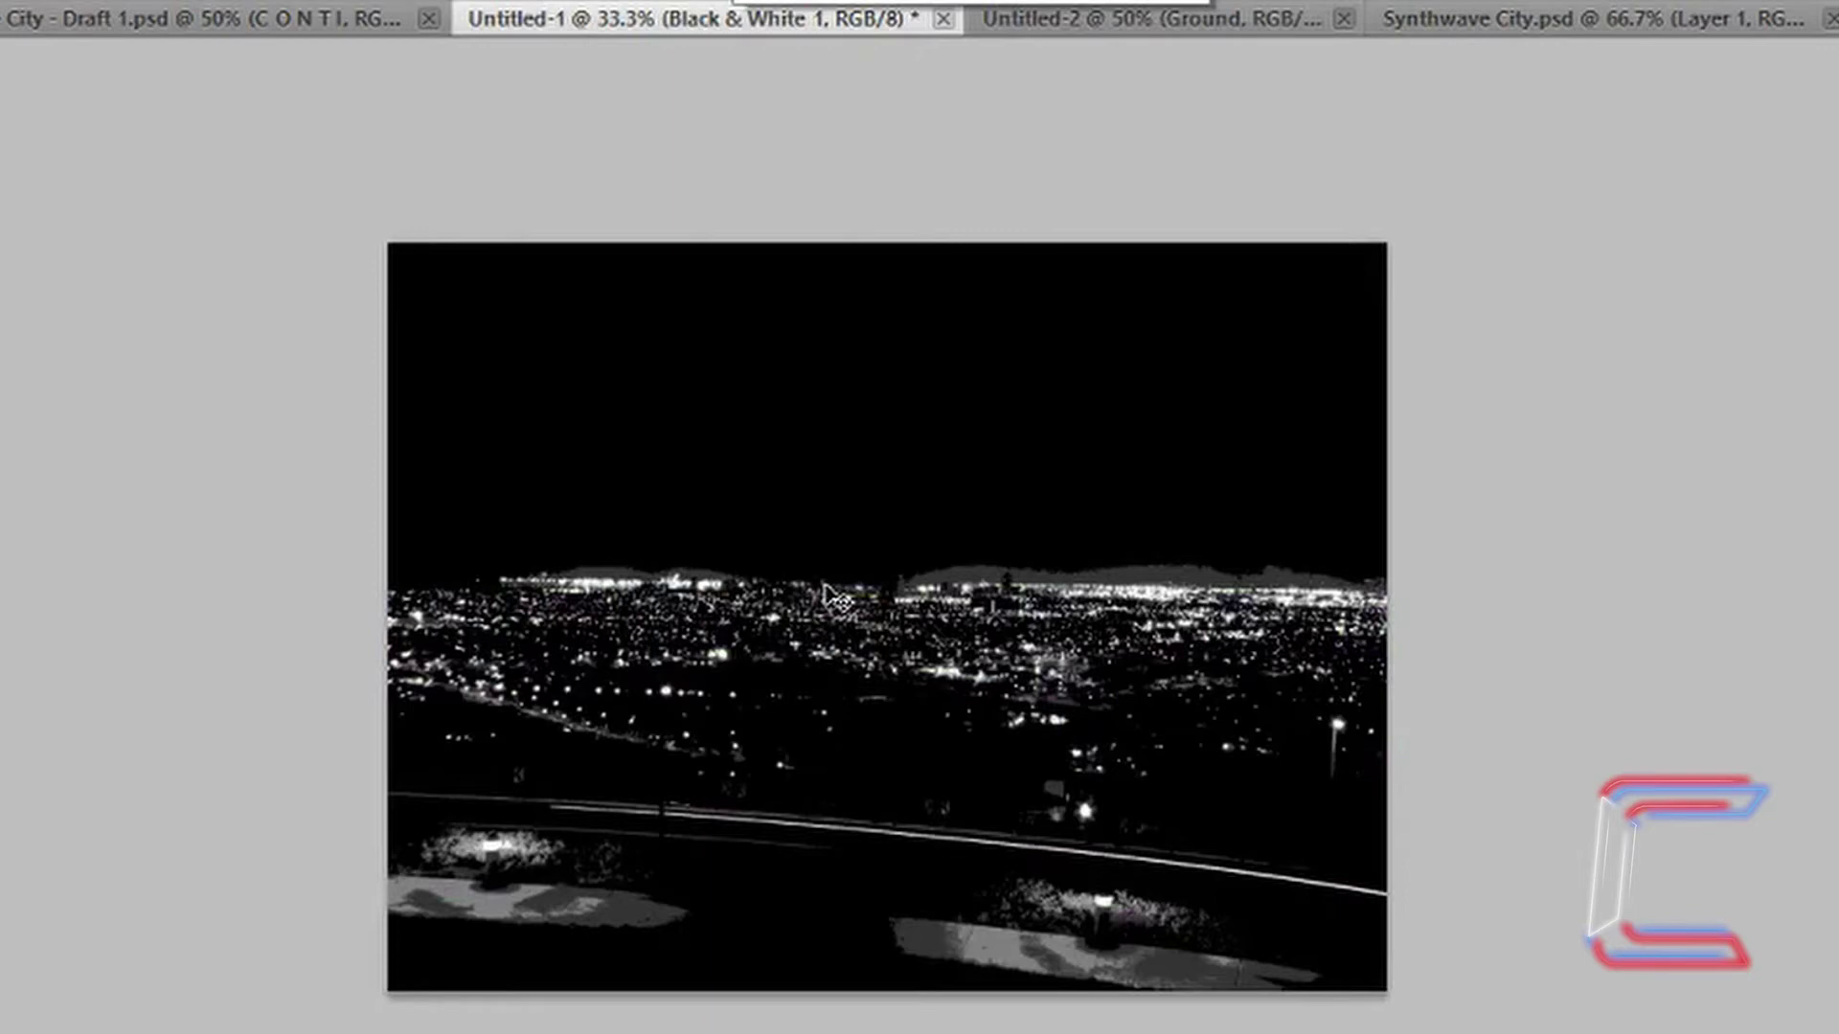
left_click_drag(823, 586, 993, 263)
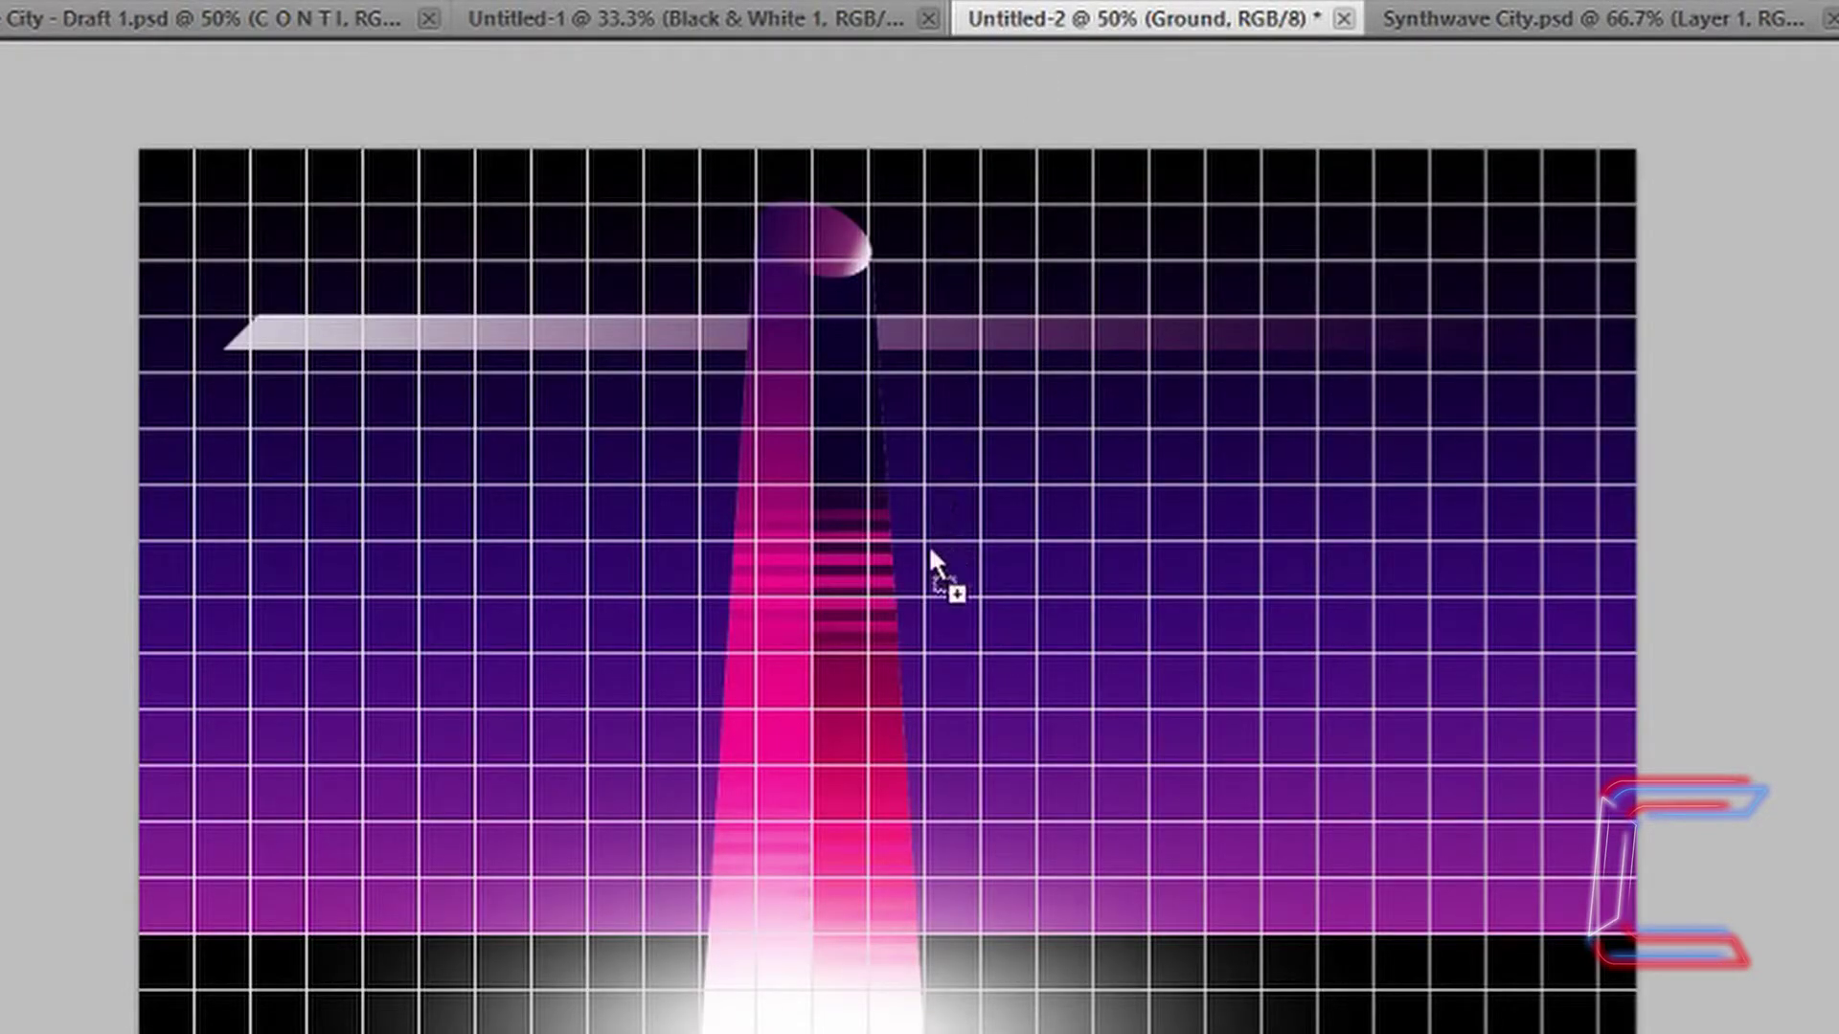
left_click_drag(933, 555, 909, 621)
Step: Hide the grid over the Untitled-2 canvas
left_click(361, 37)
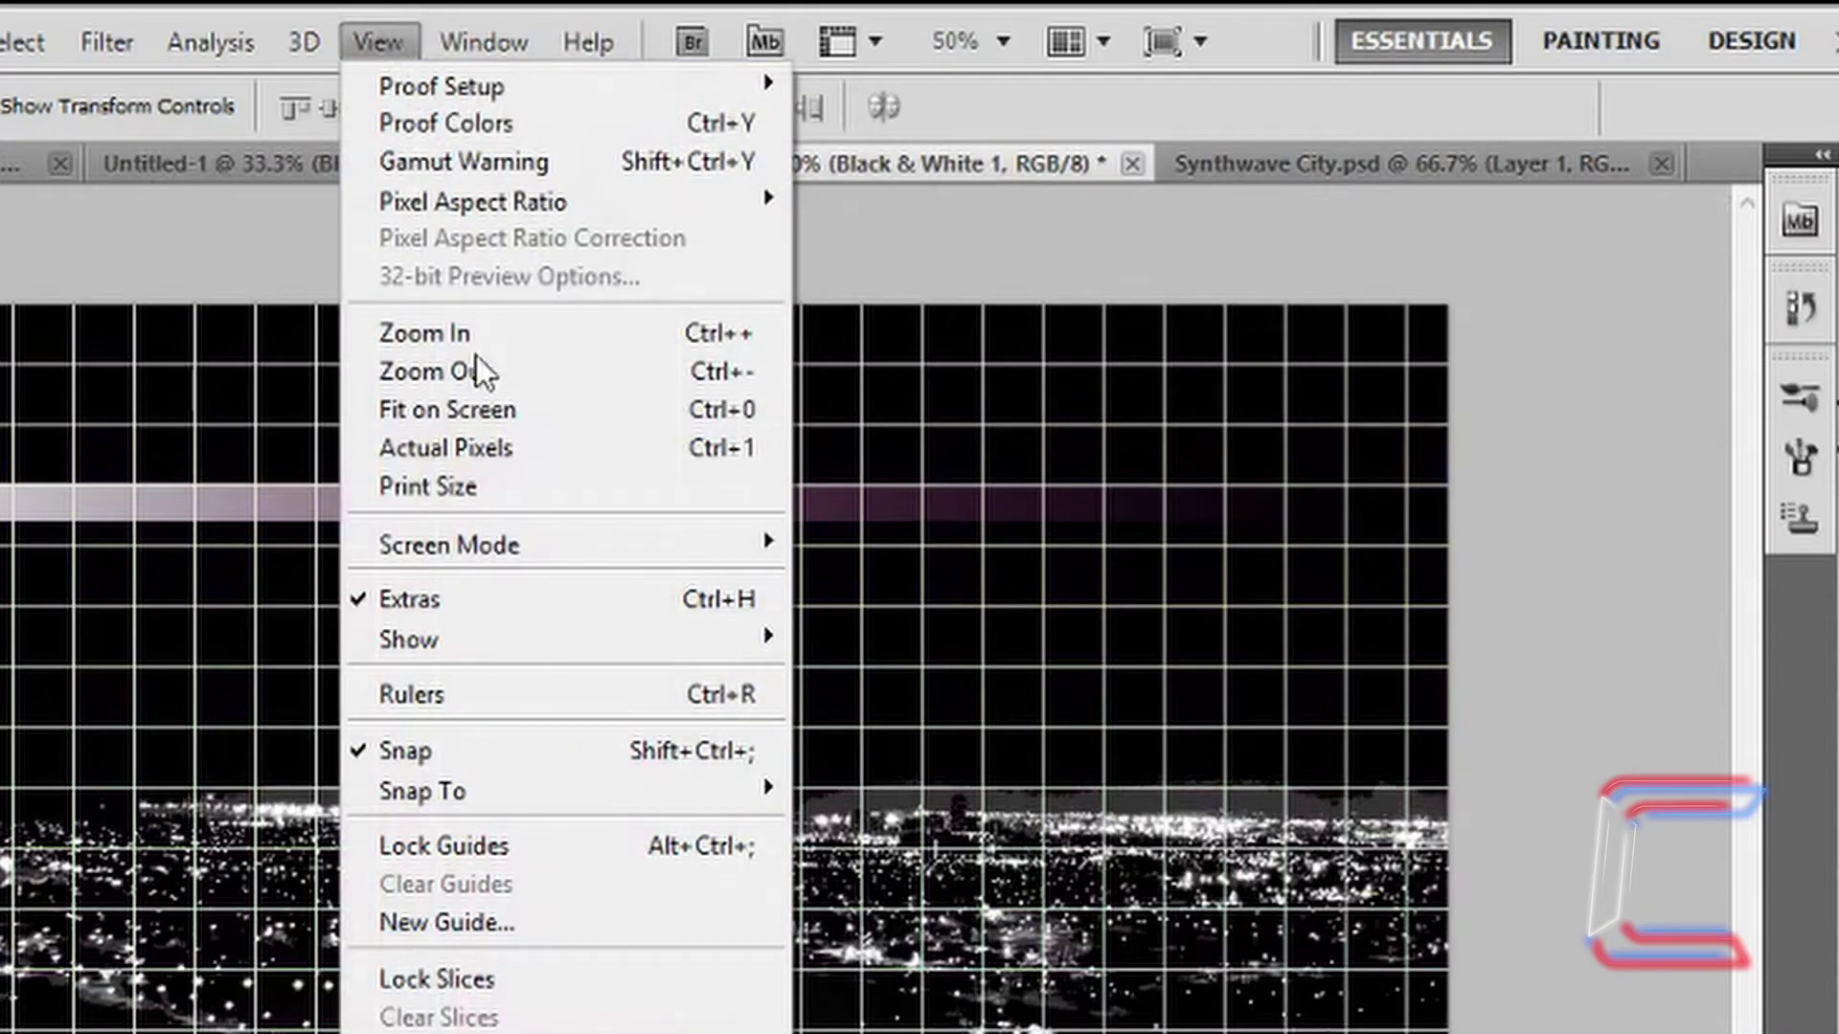
mouse_move(572, 644)
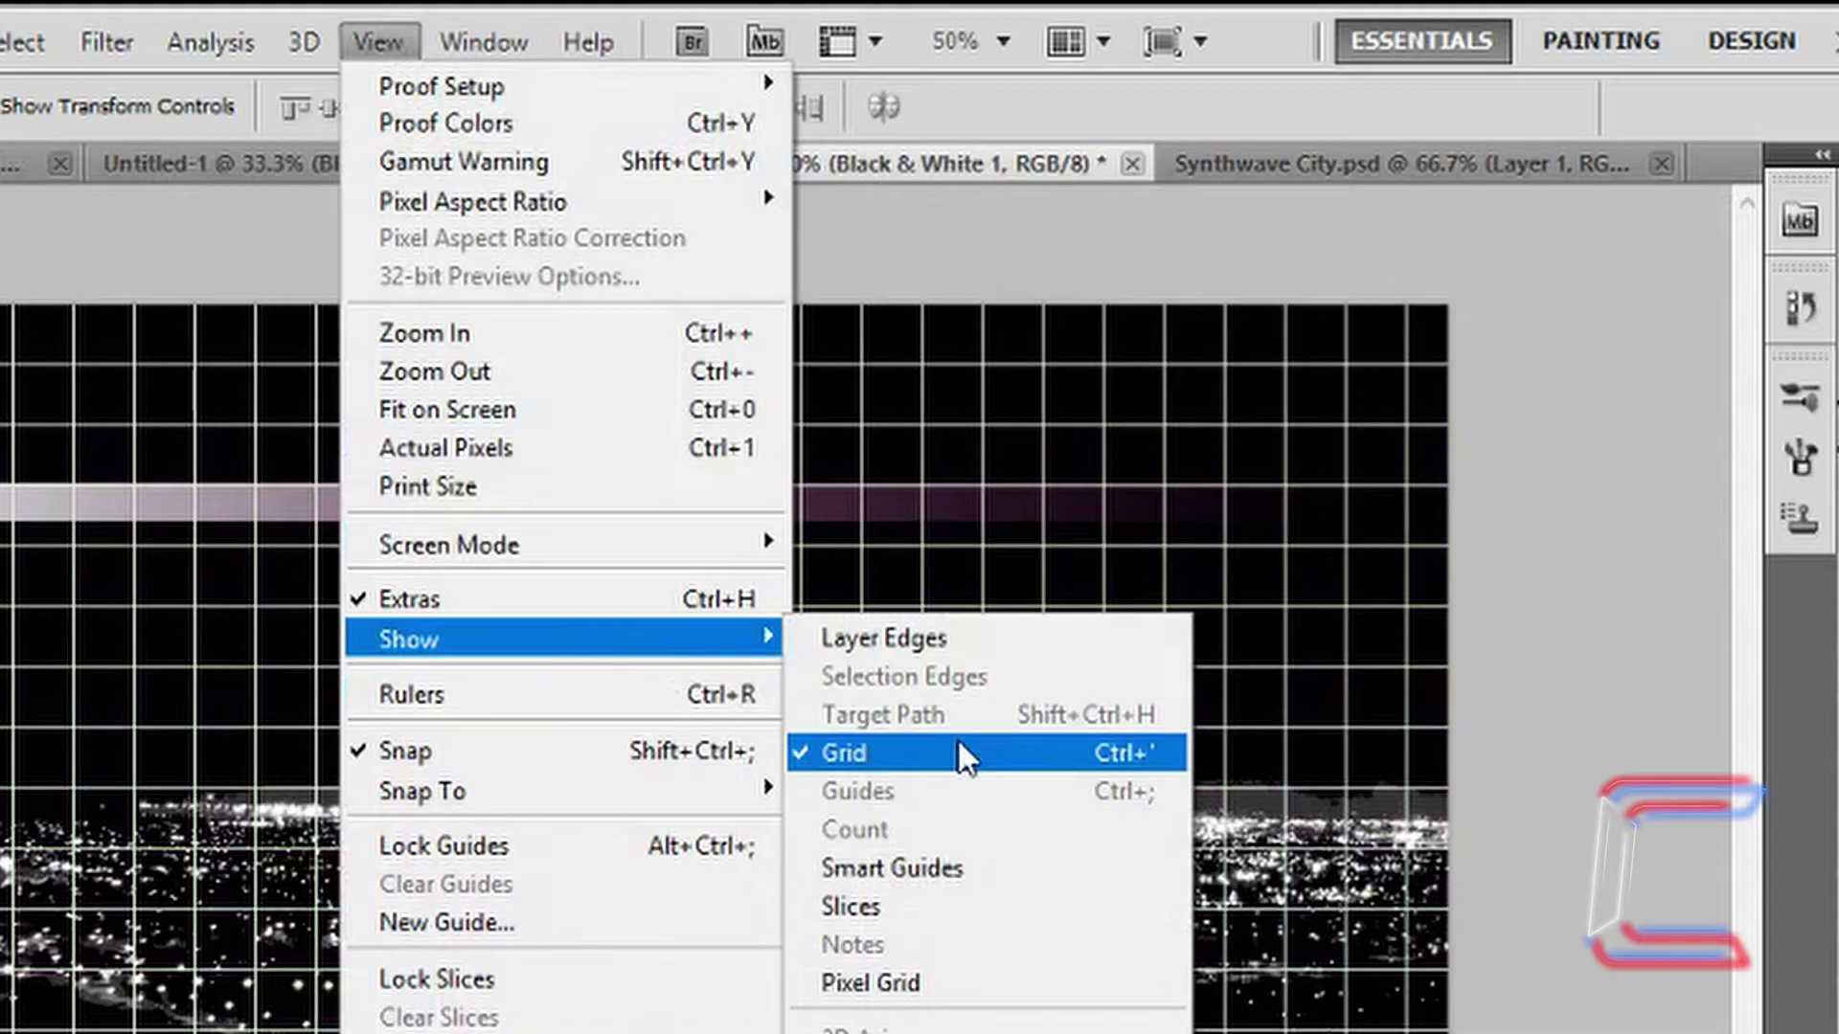
left_click(957, 753)
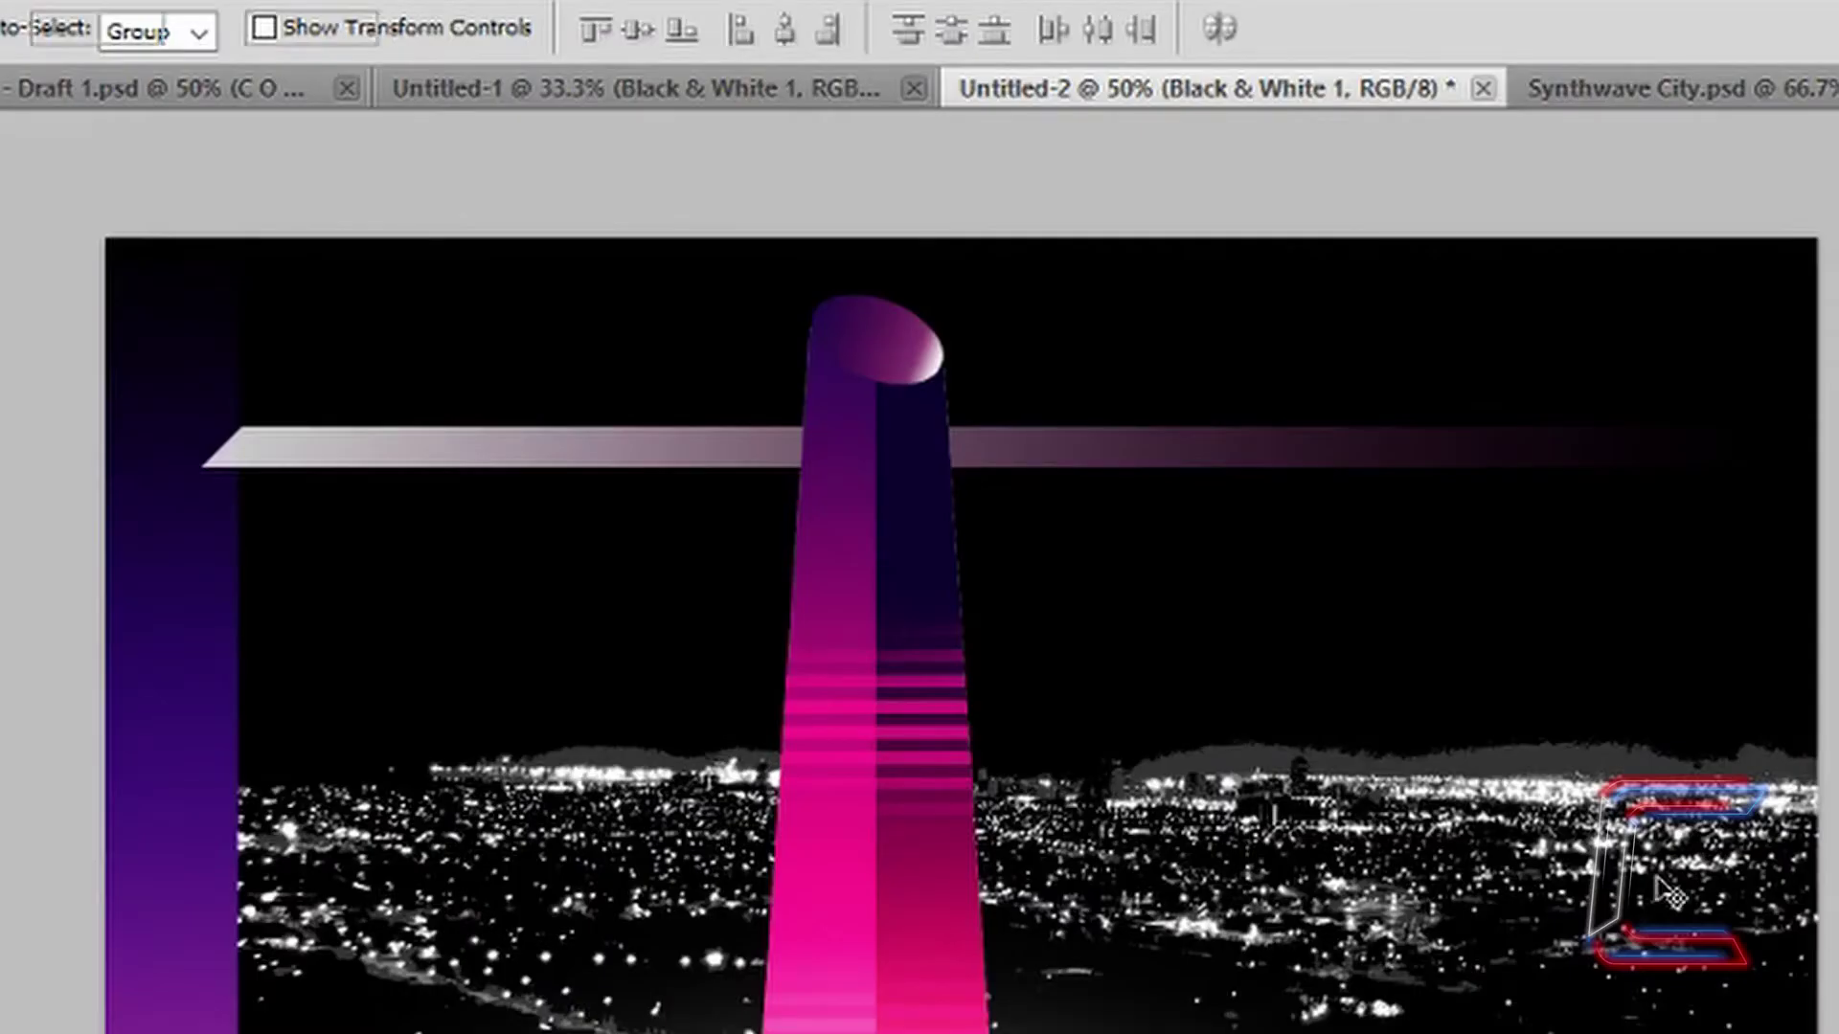
Step: Scale the city photo to about half size and move it over the ground at the canvas's lower-left corner
key("ctrl+t")
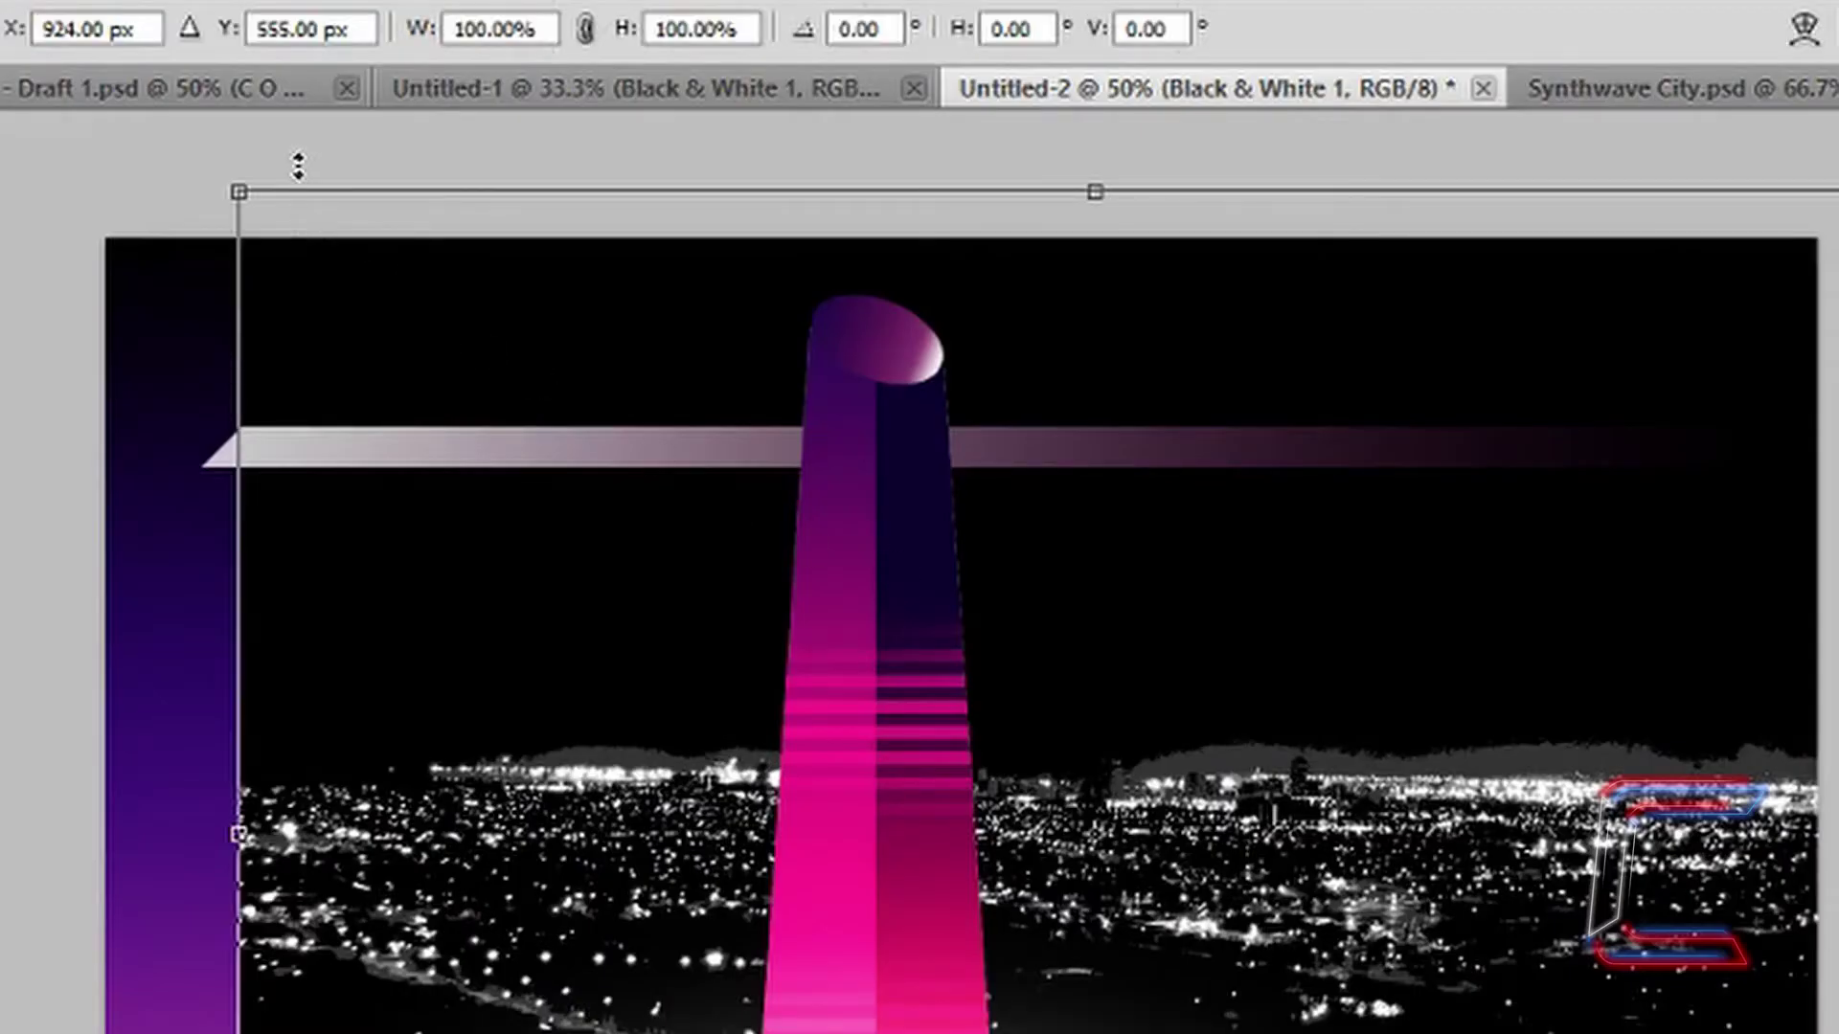
left_click_drag(235, 192, 1174, 892)
left_click_drag(986, 1033, 940, 1022)
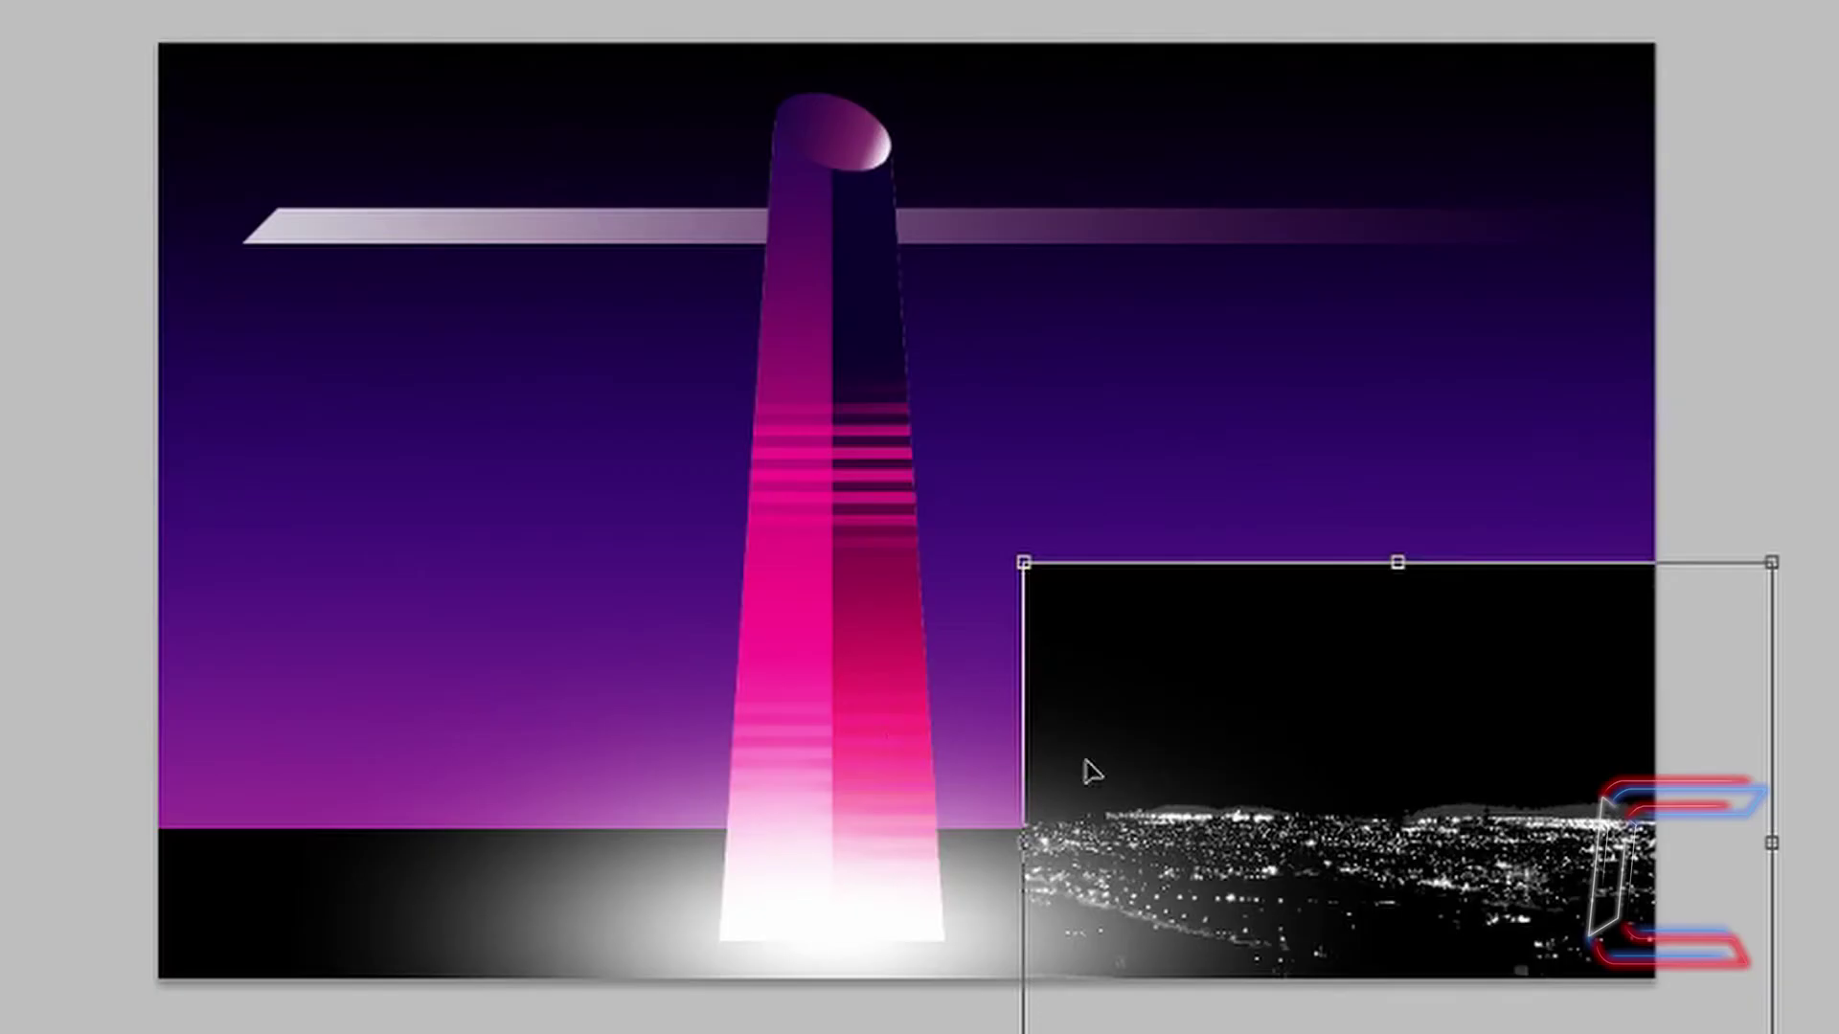
key("Return")
left_click_drag(1154, 594, 312, 737)
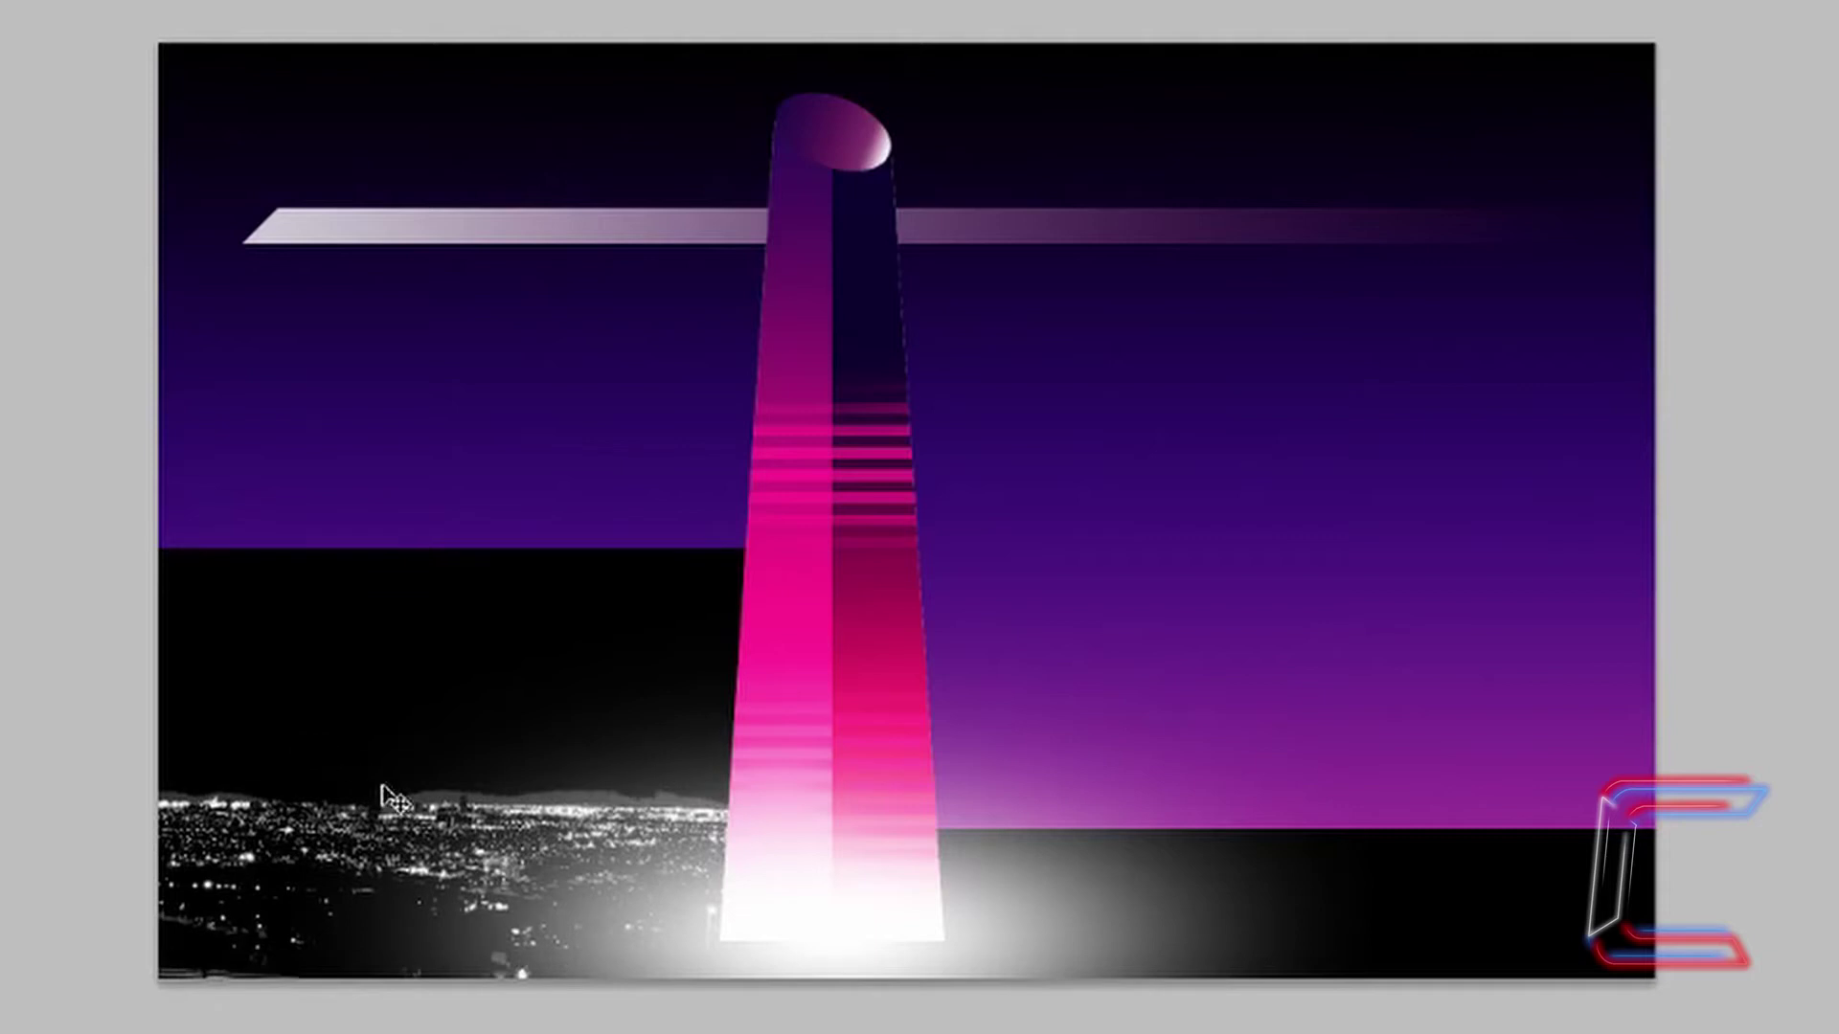
left_click_drag(676, 870, 675, 889)
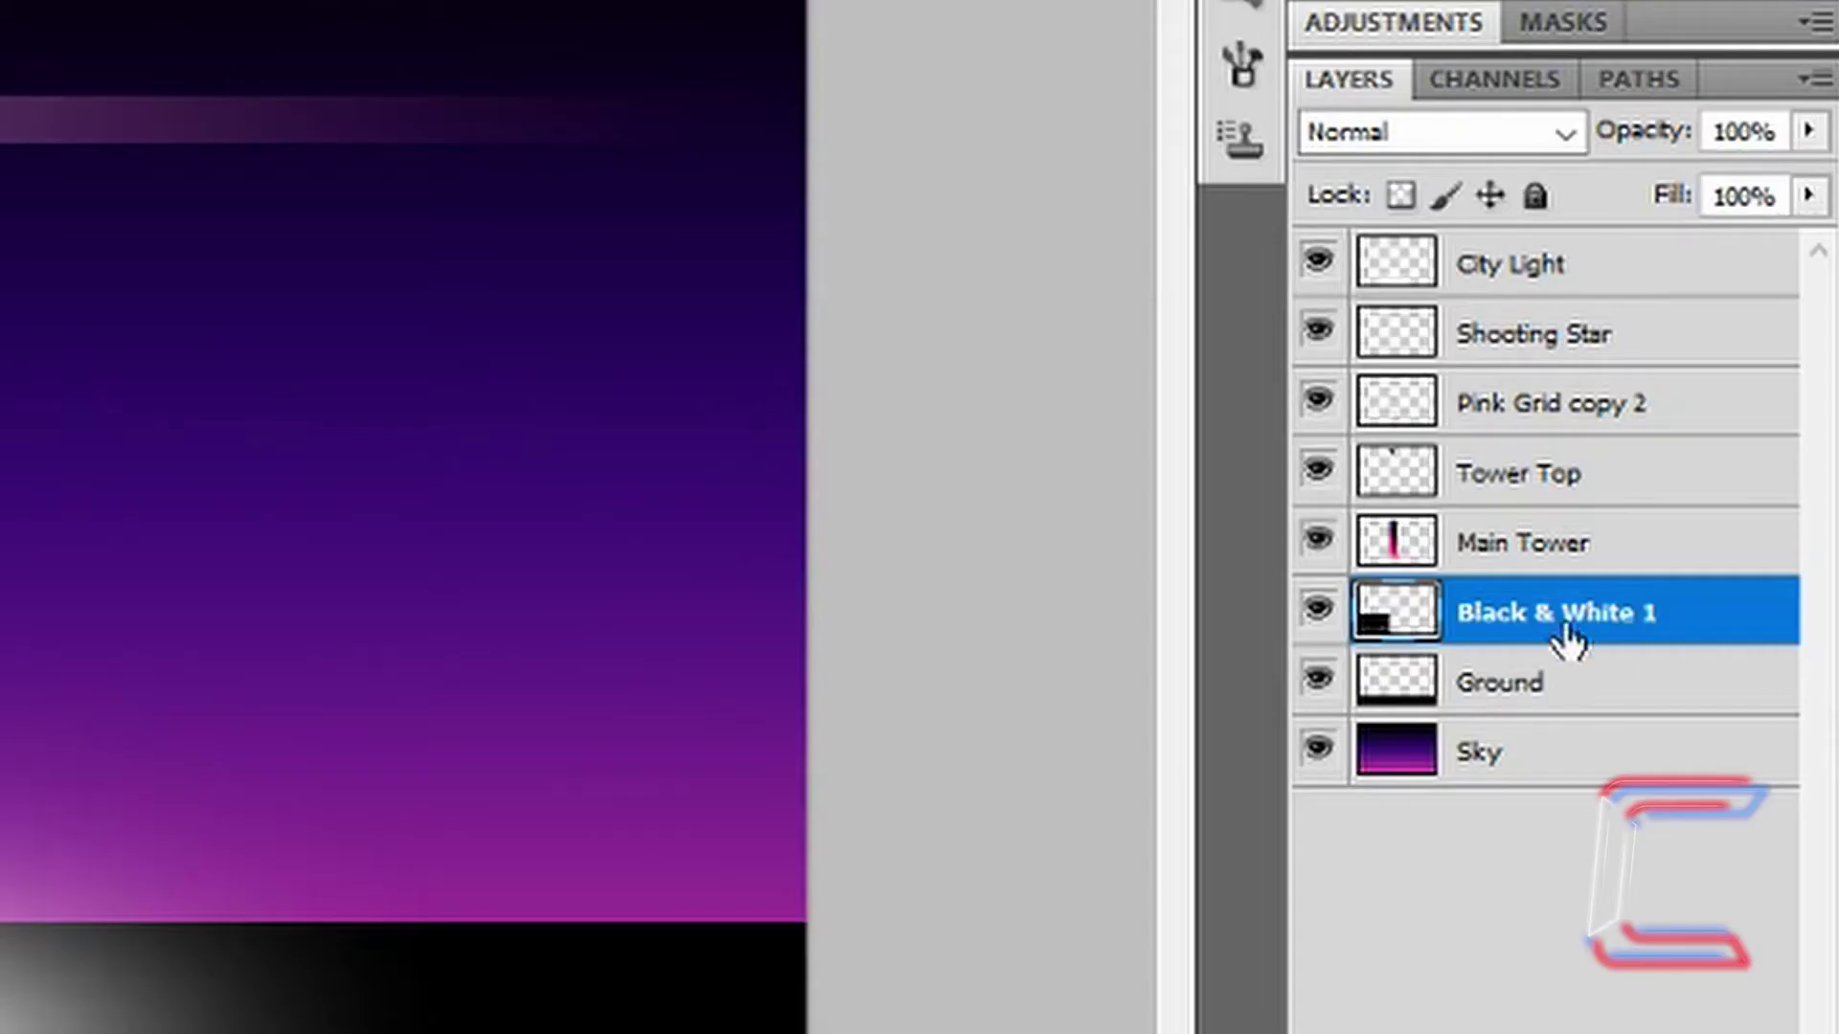
Step: Duplicate the Black & White 1 layer
right_click(1565, 615)
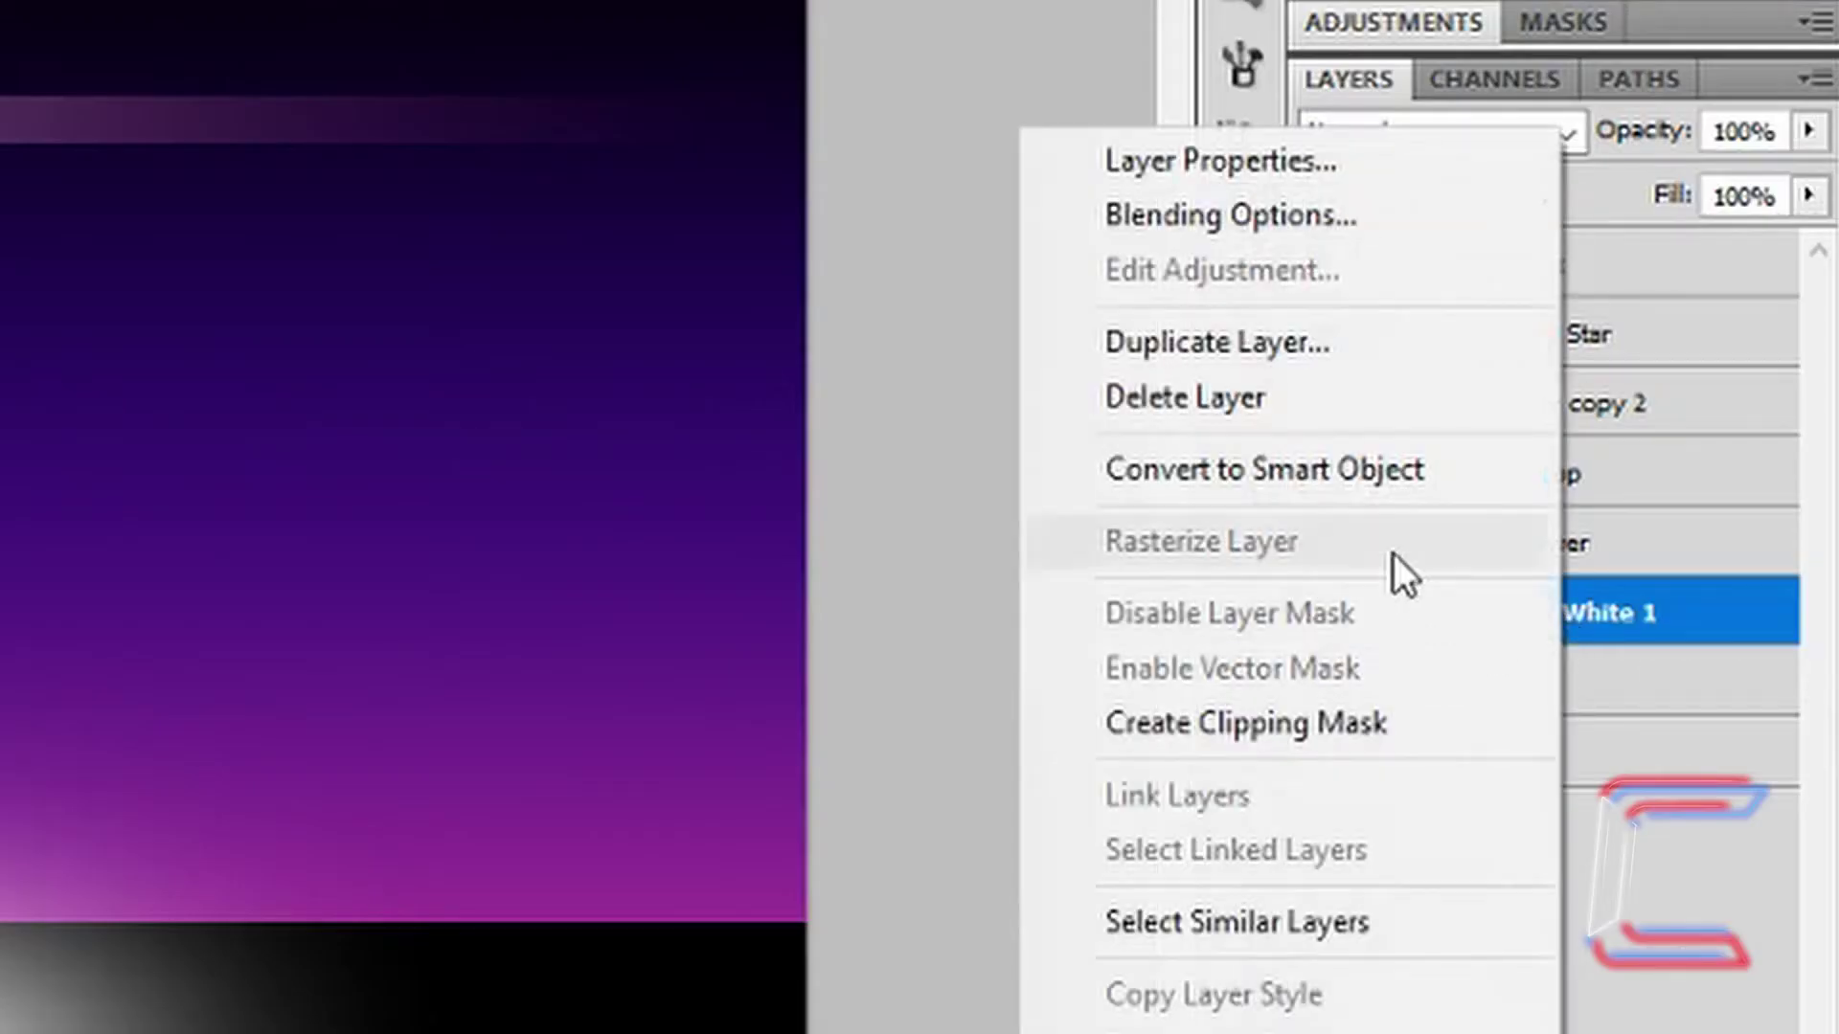
left_click(1308, 360)
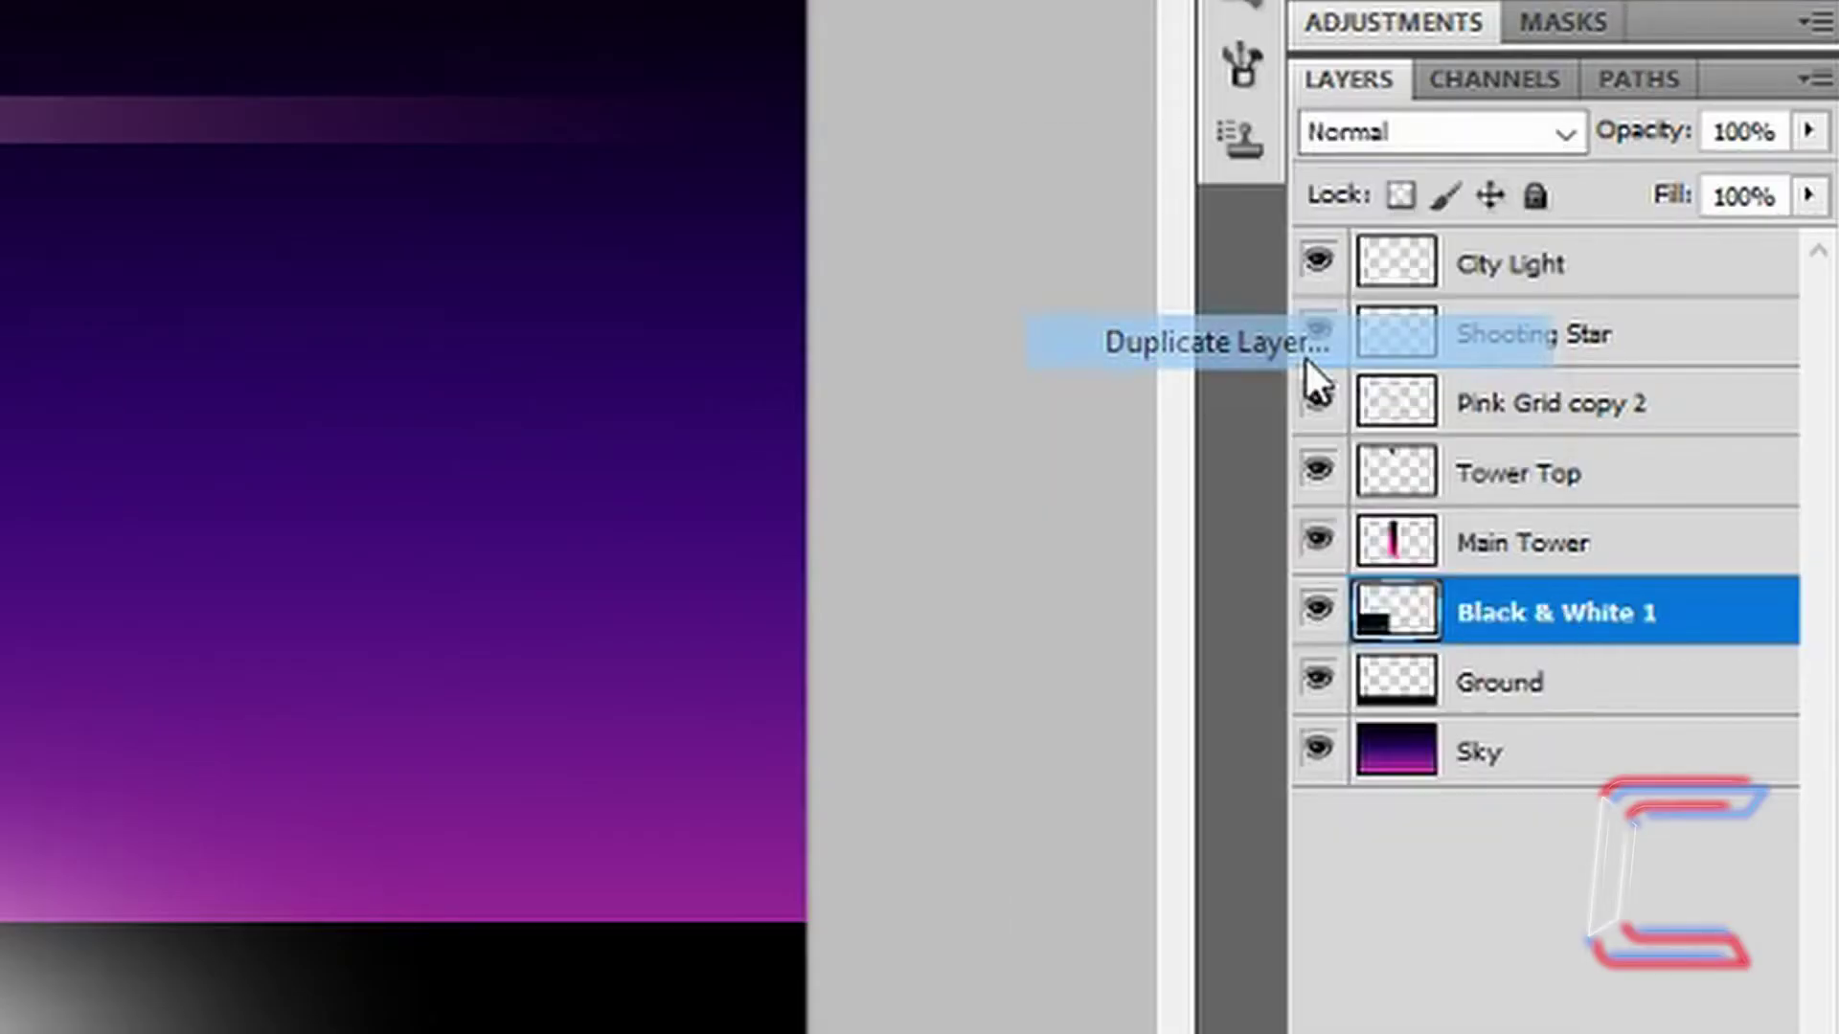
left_click(586, 65)
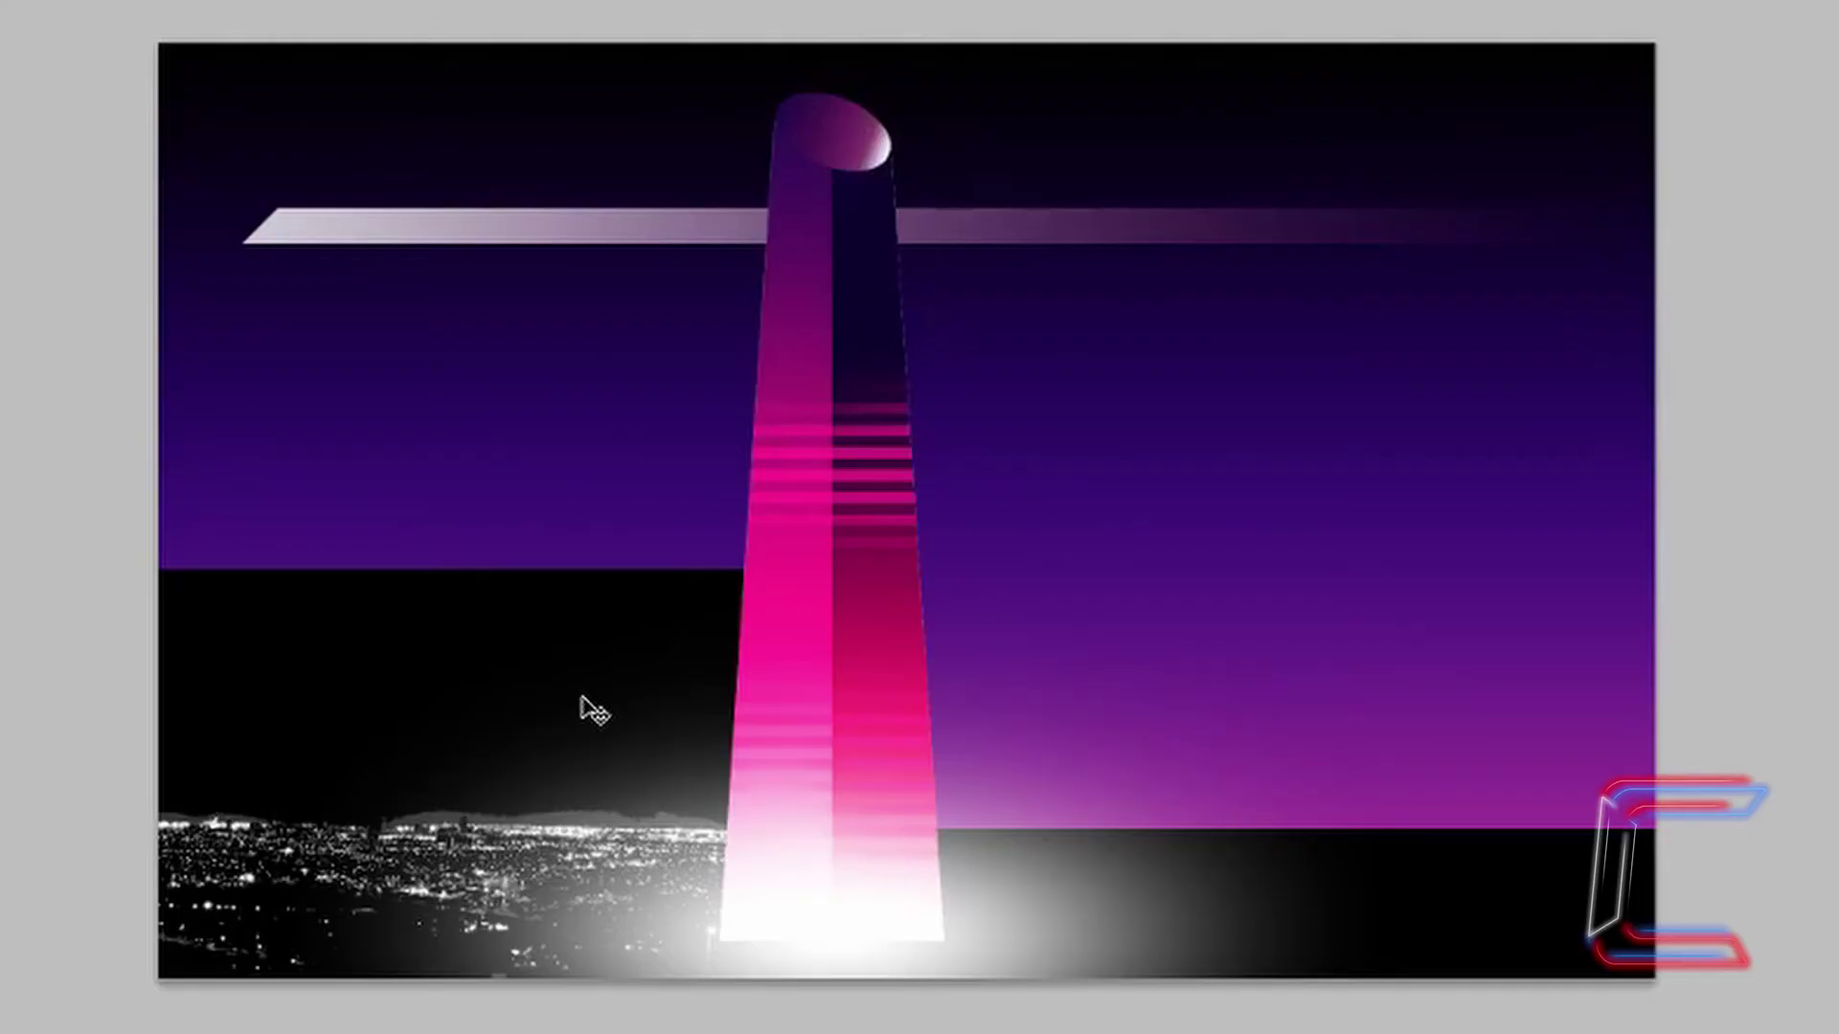